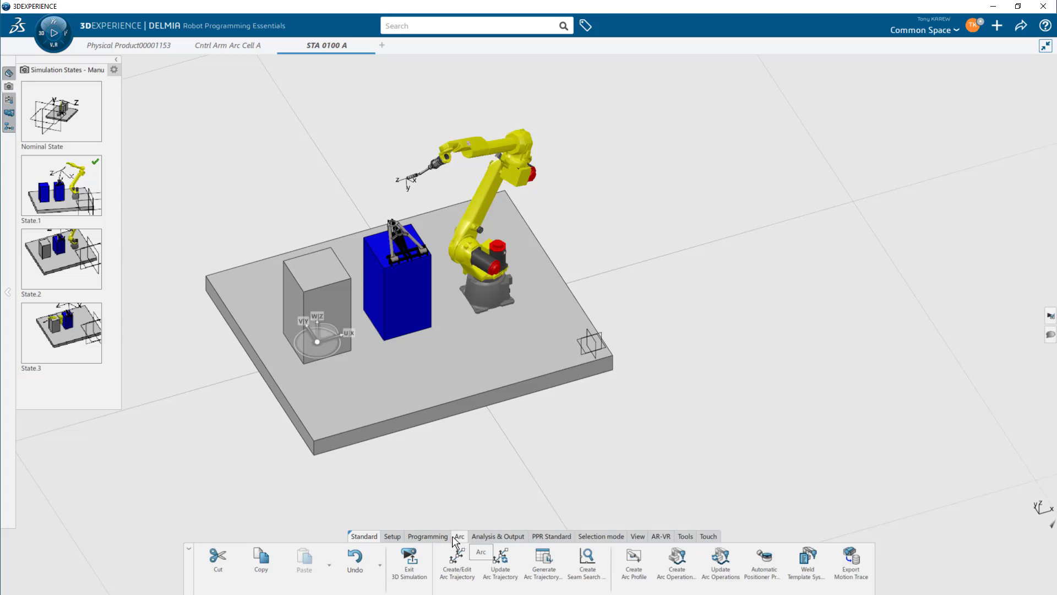
left_click(435, 533)
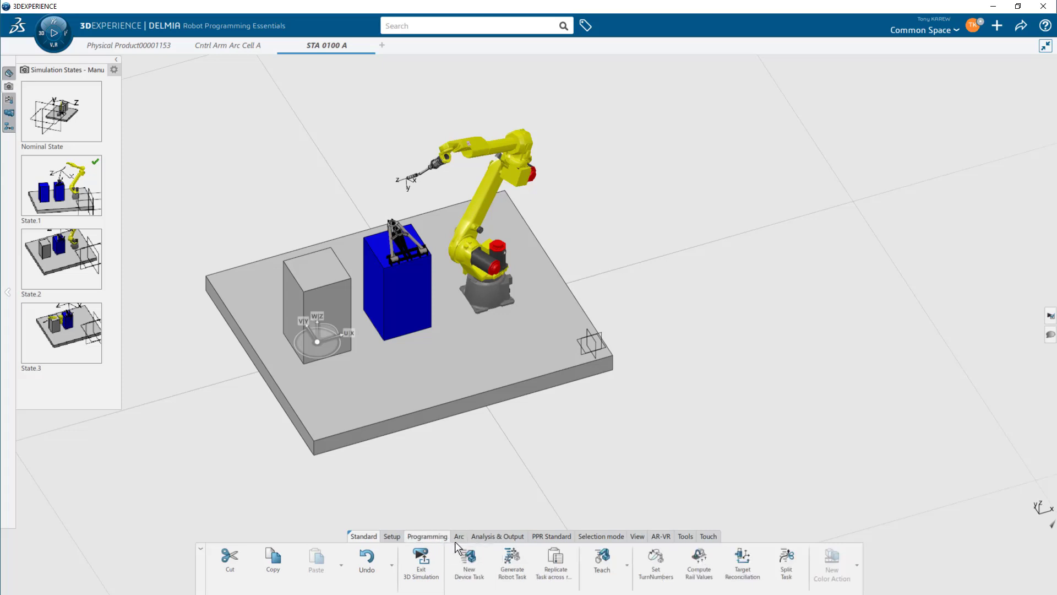
left_click(458, 536)
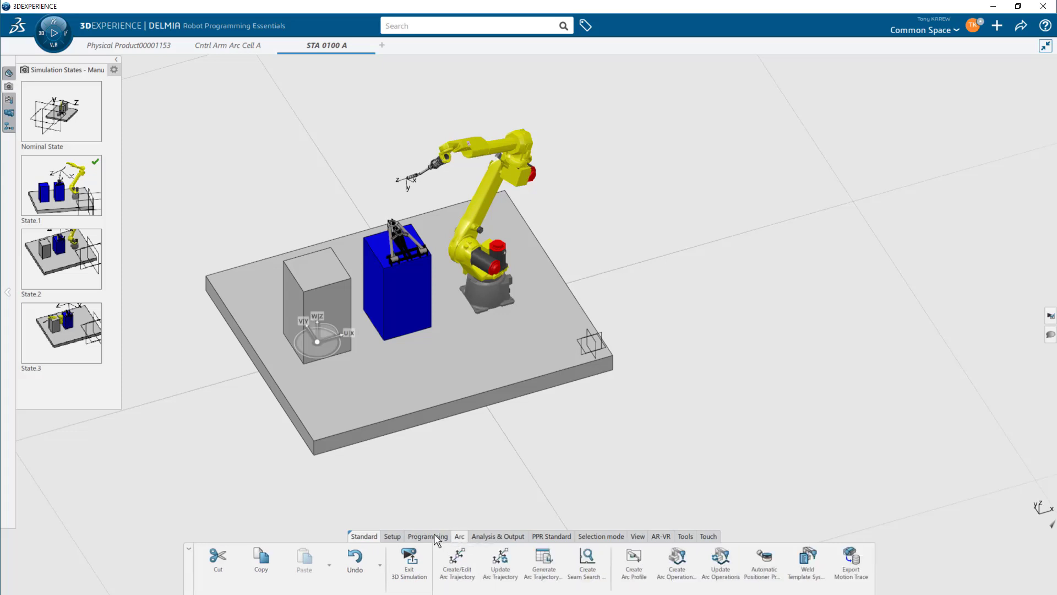
left_click(433, 536)
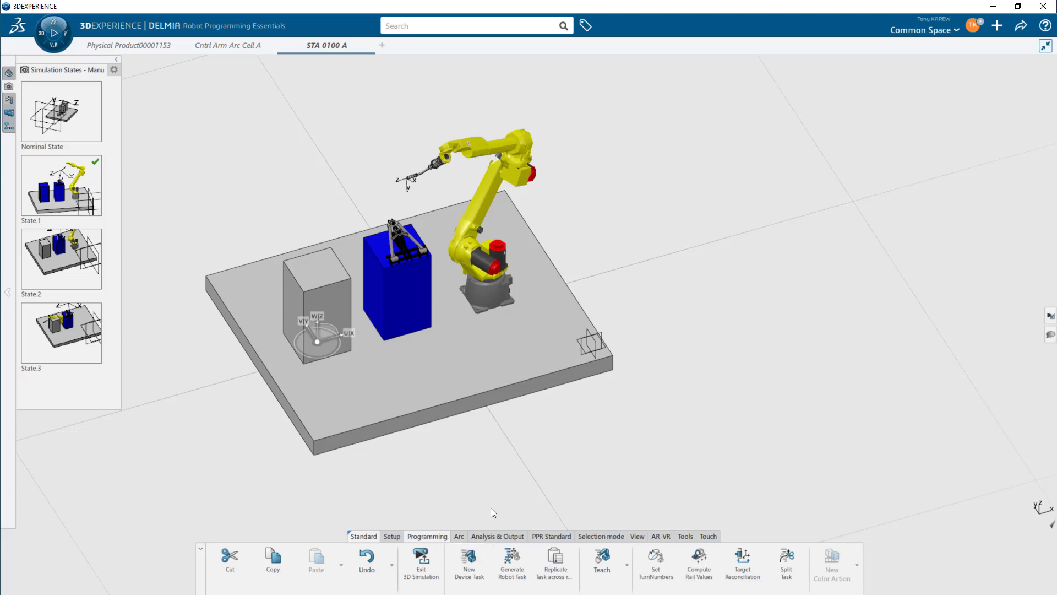
- Activate the yellow M-20iA12L robot so that its behaviors are listed
left_click(599, 565)
left_click(494, 197)
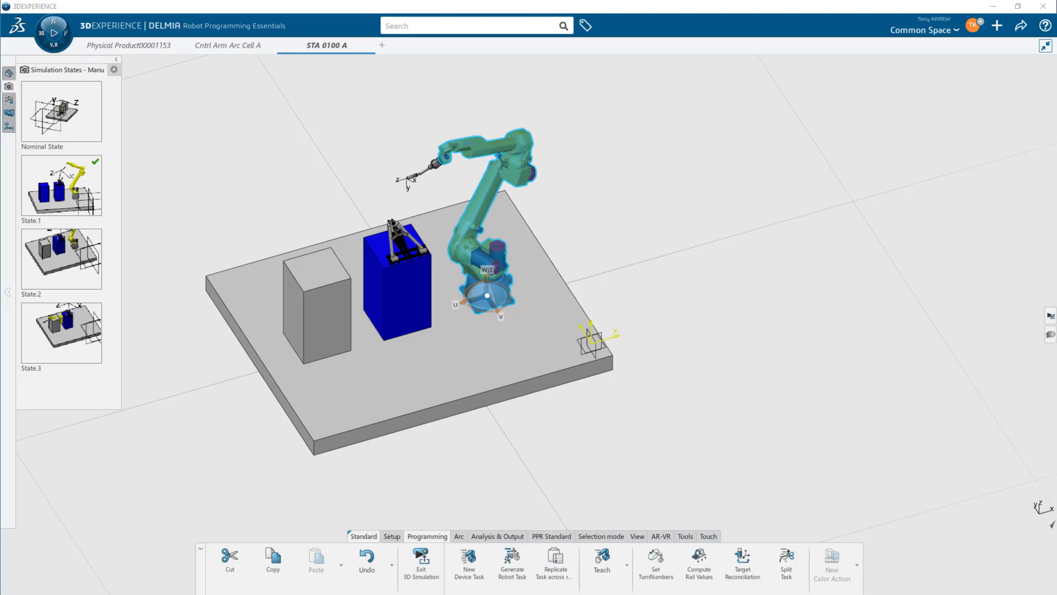
left_click(468, 243)
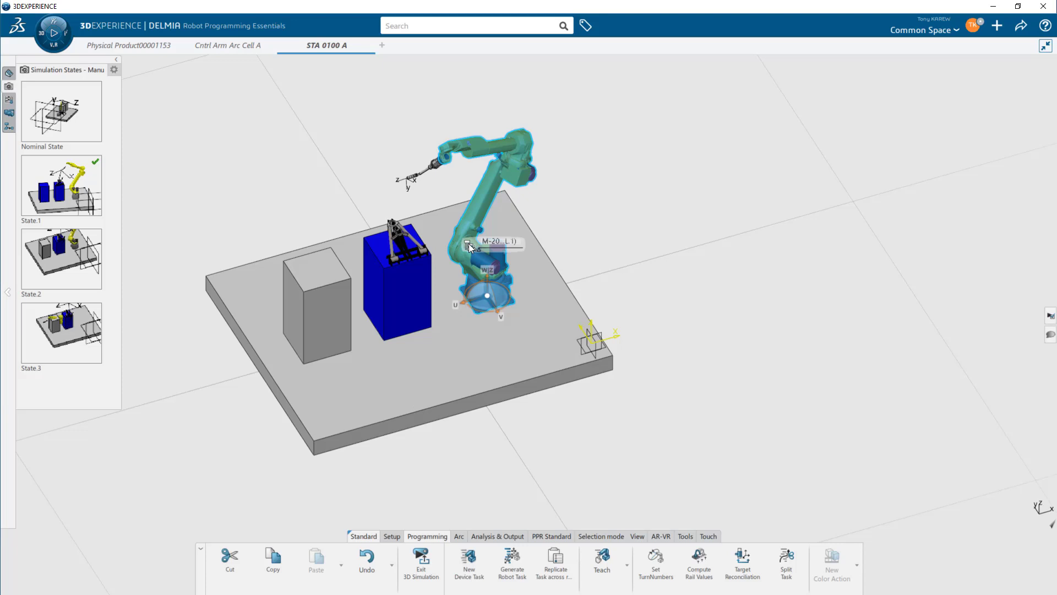
double_click(468, 244)
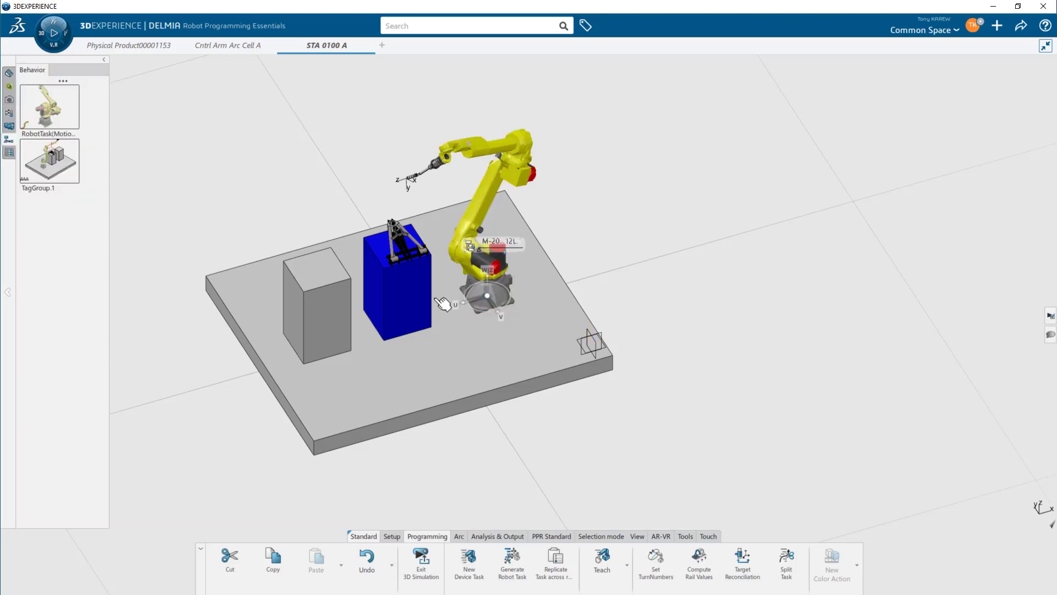
- Examine the robot's existing RobotTask and TagGroup.1 together with the robot they belong to
left_click(62, 128)
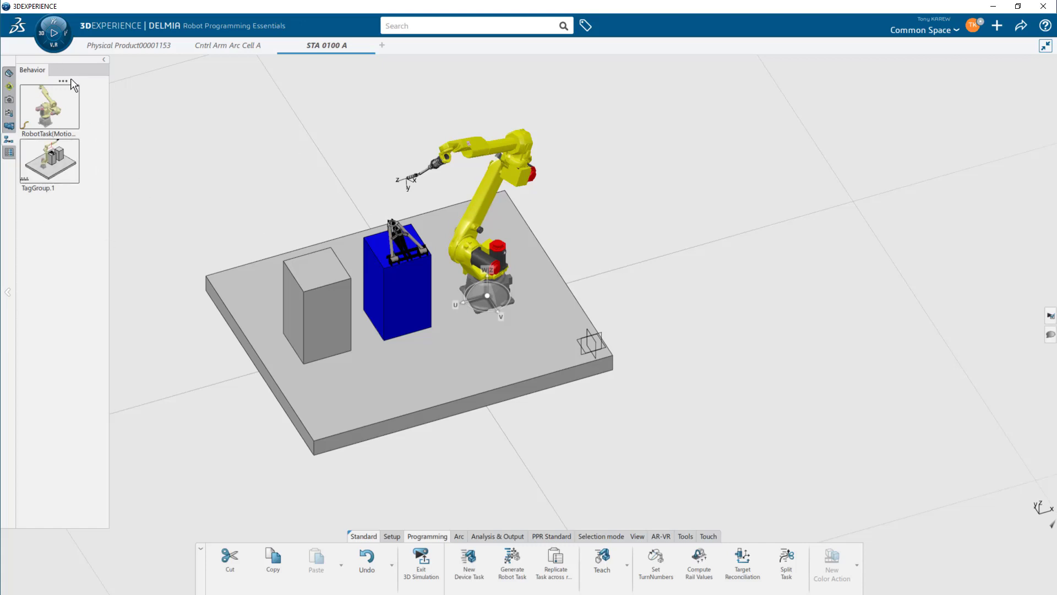
left_click(60, 171)
left_click(493, 210)
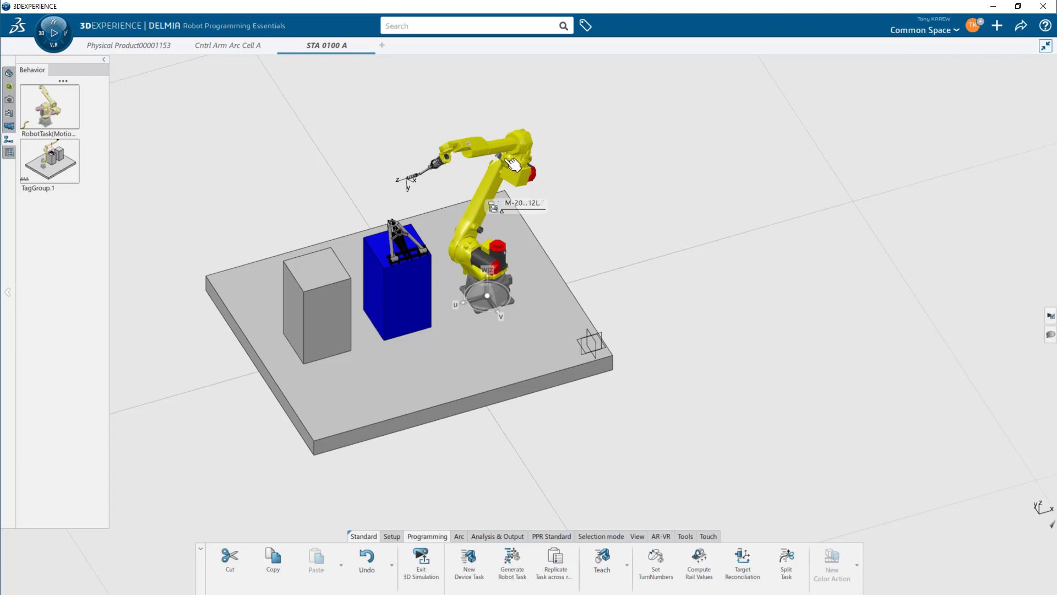
left_click(513, 177)
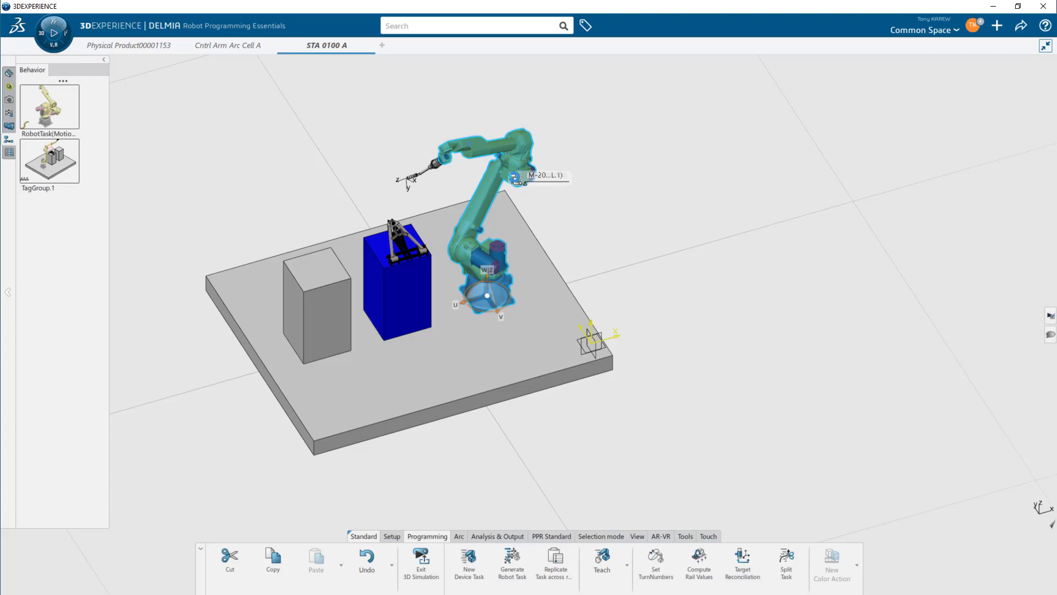
left_click(515, 180)
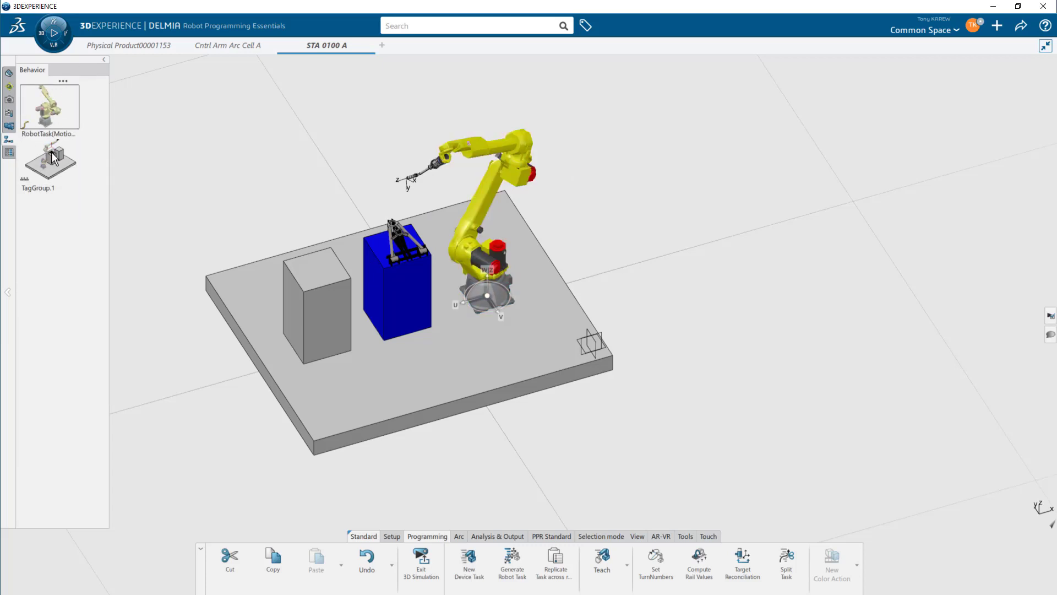
- Examine the robot's profile list, including the Arc Torch 22 Deg Equip.1 tool profile and its tool frame
left_click(10, 154)
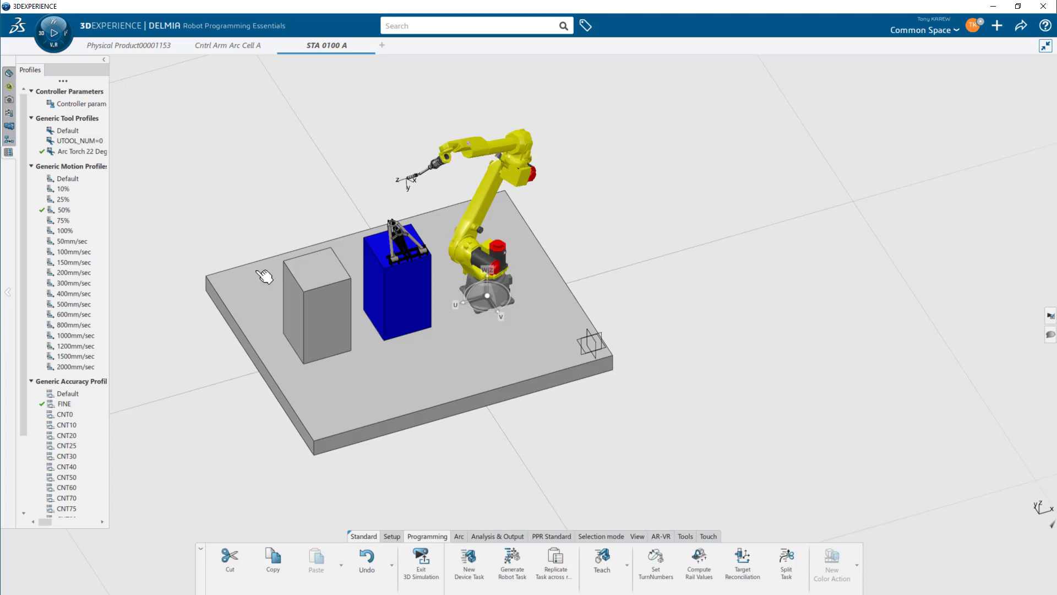
left_click_drag(22, 228, 10, 331)
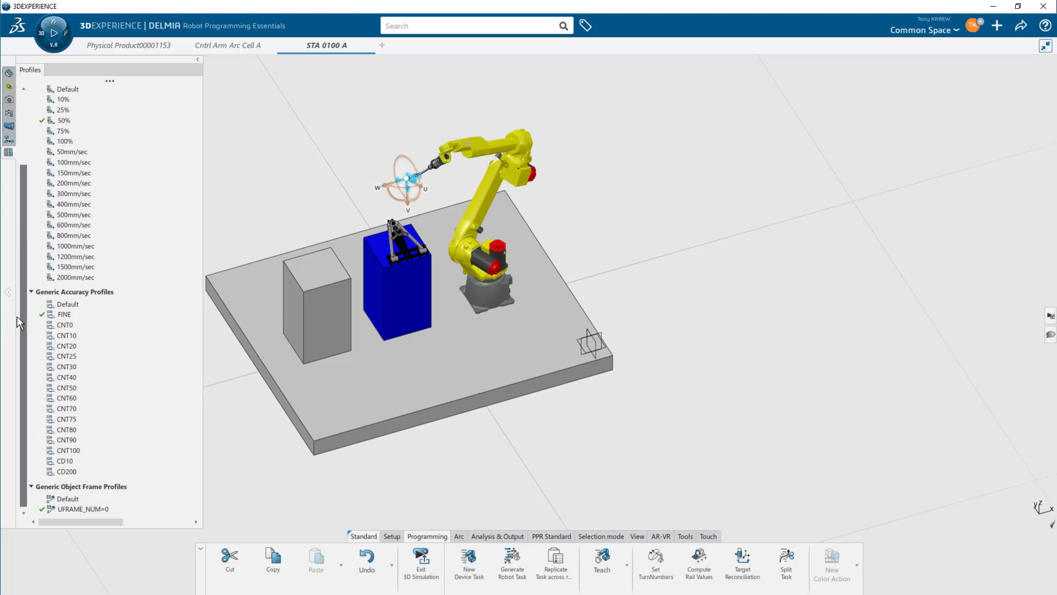
left_click_drag(24, 350, 35, 275)
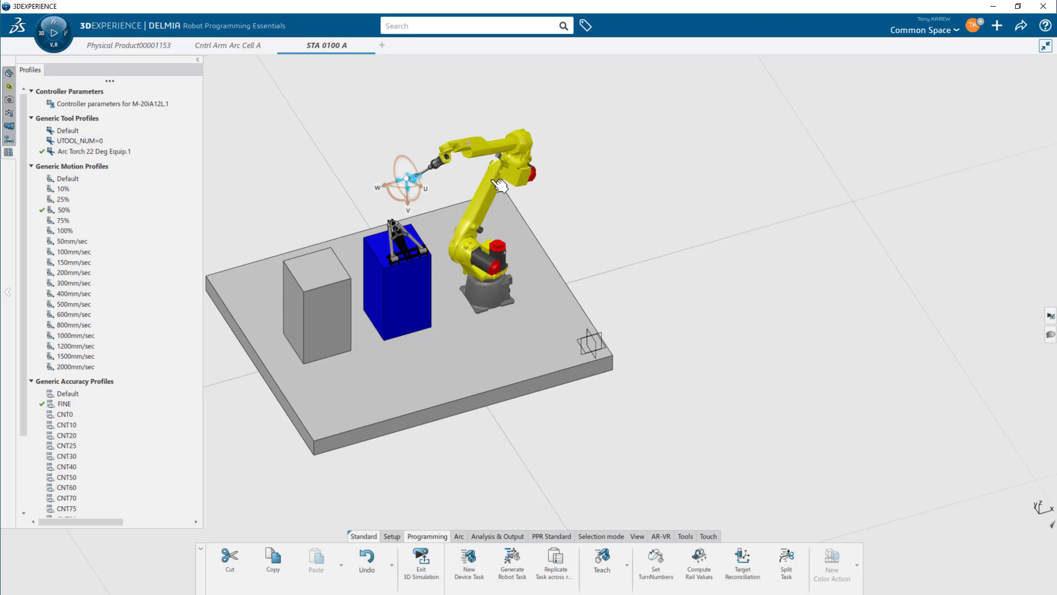
left_click(88, 153)
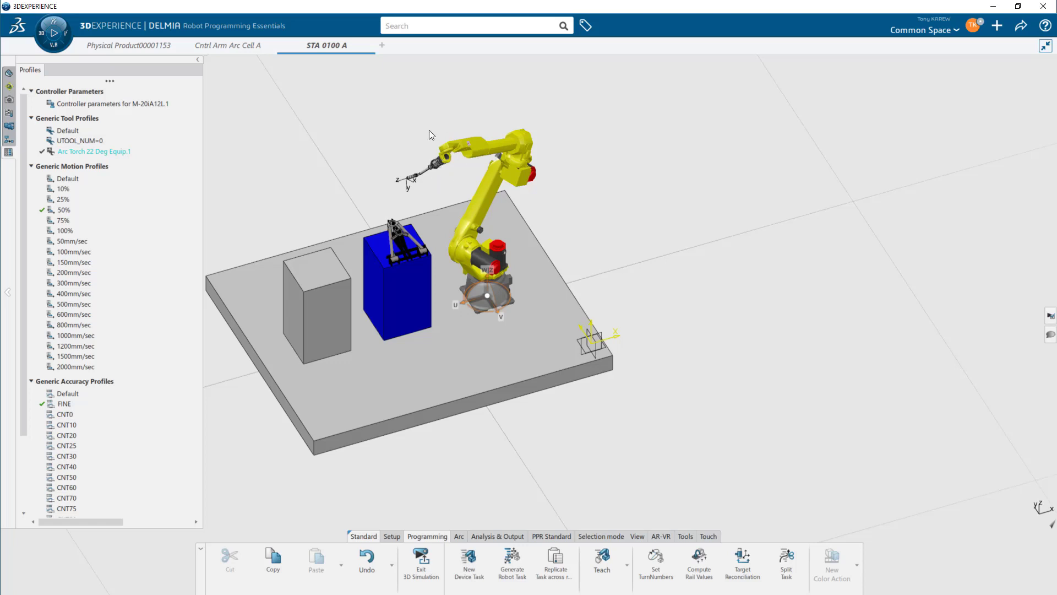
left_click(416, 186)
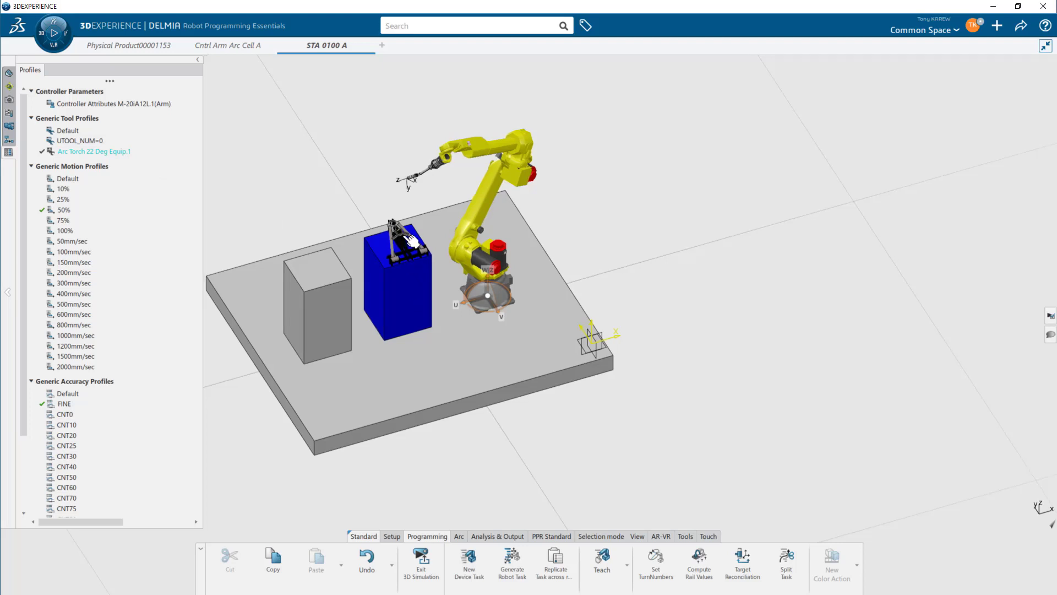
- Narrow the profile list to enlarge the cell view and review the motion, accuracy and object frame profiles
middle_click_drag(420, 315, 923, 353, "ctrl")
middle_click_drag(604, 220, 605, 368)
middle_click_drag(604, 368, 600, 410, "ctrl")
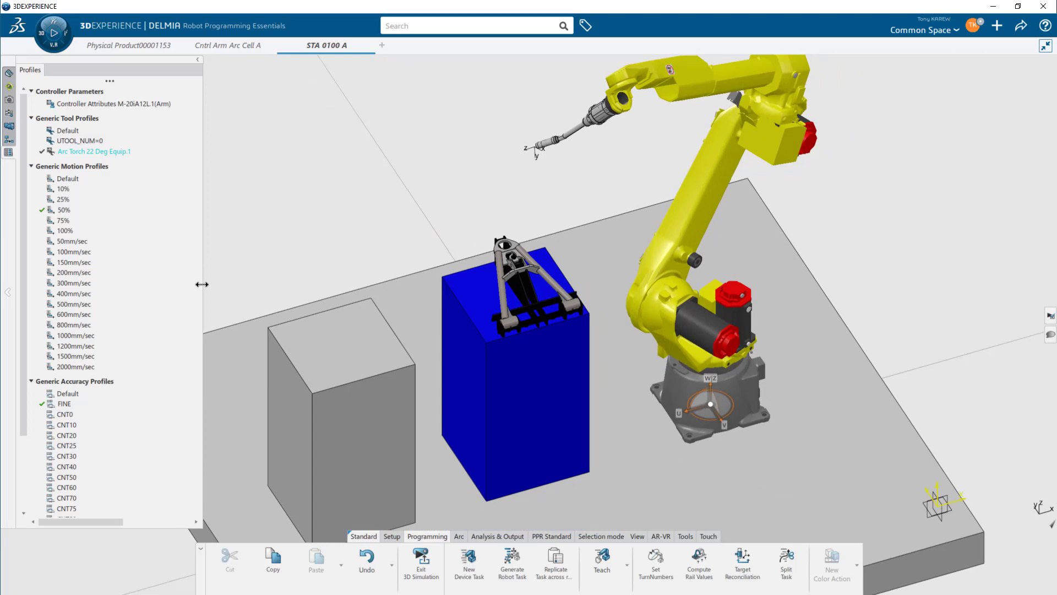
left_click_drag(202, 284, 141, 295)
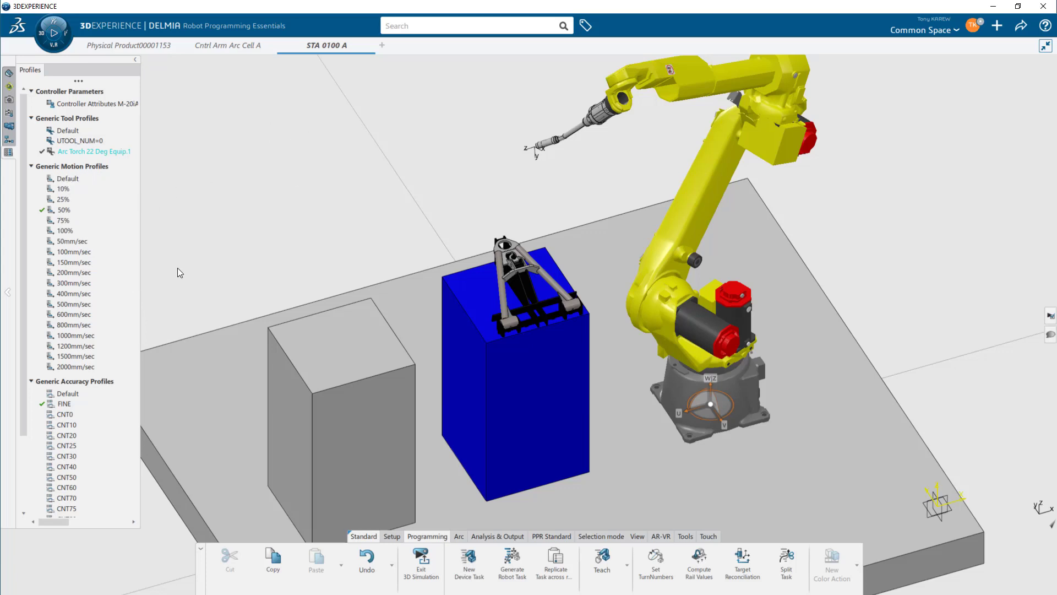
left_click_drag(21, 338, 22, 419)
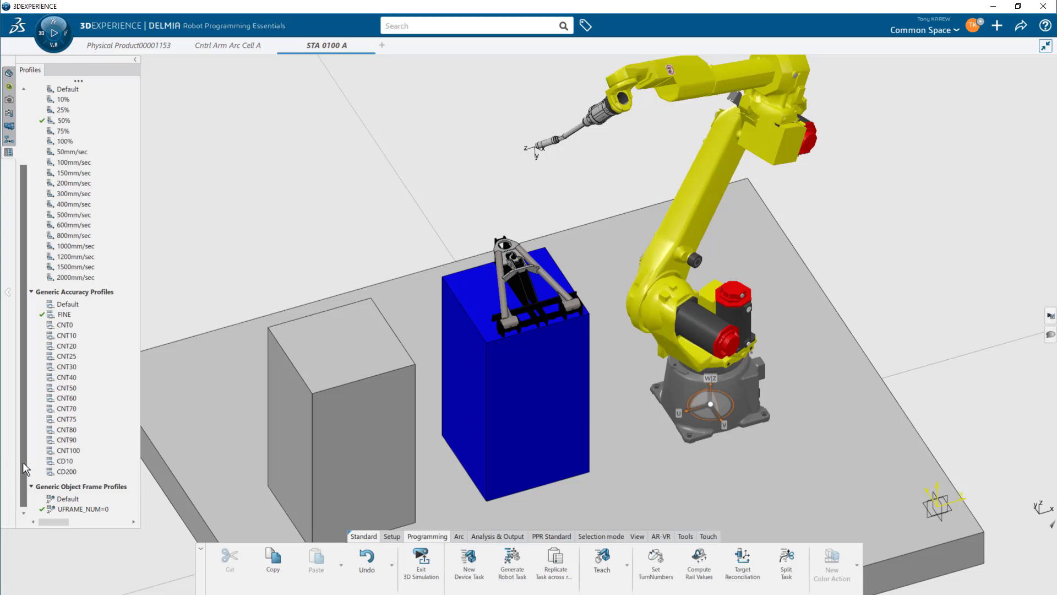
mouse_move(97, 430)
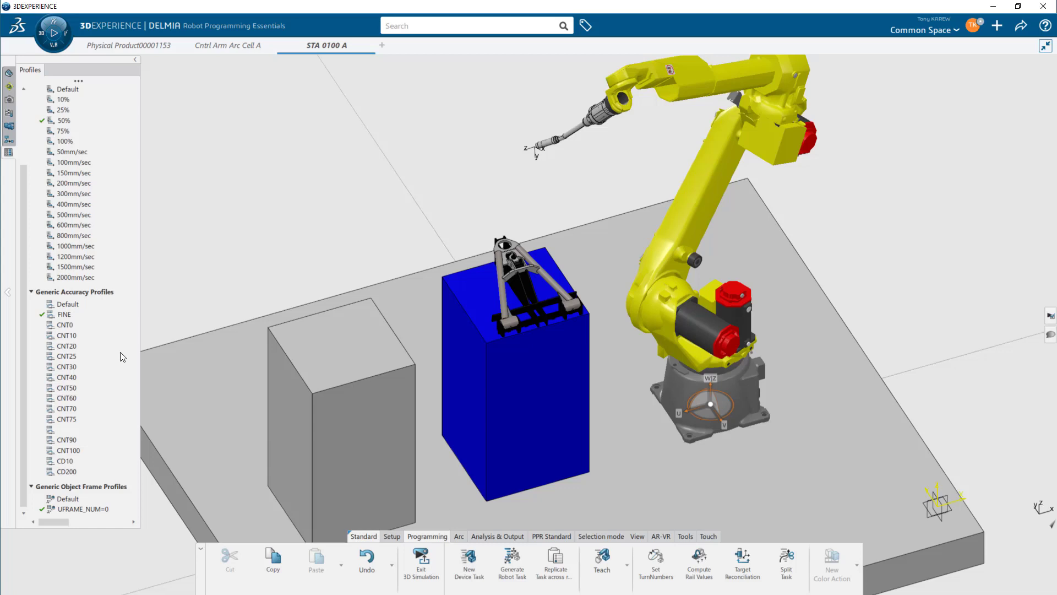
left_click_drag(24, 271, 28, 192)
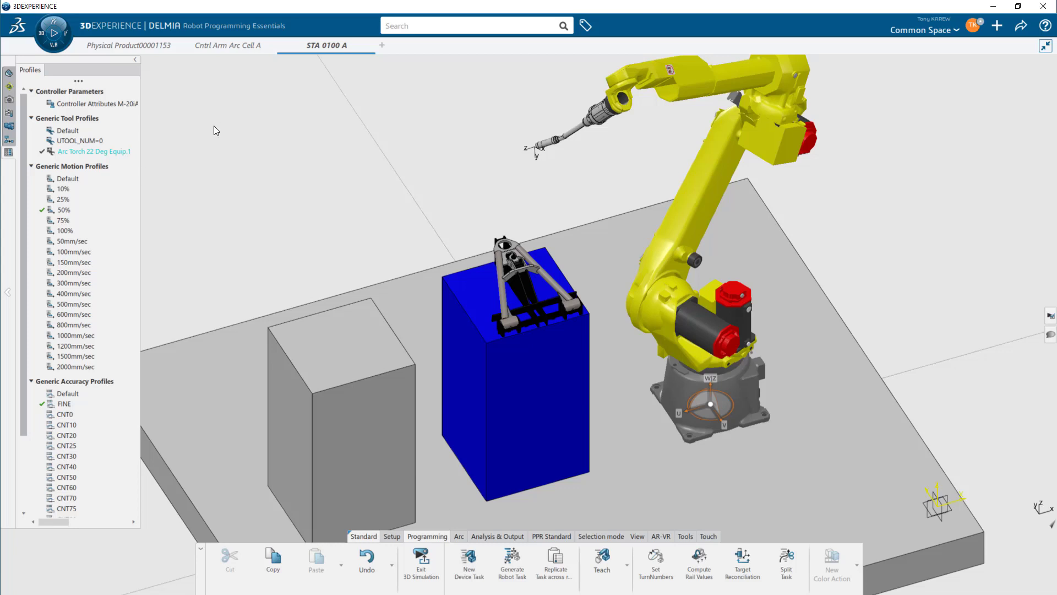
- Delete the existing RobotTask from the robot's behaviors, keeping TagGroup.1
left_click(9, 140)
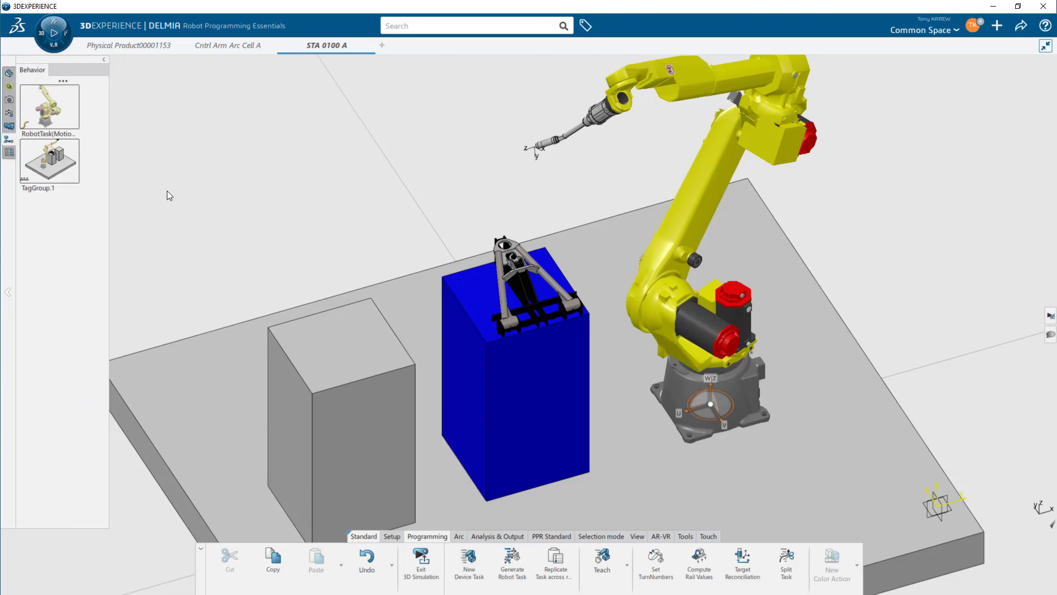
left_click(68, 108)
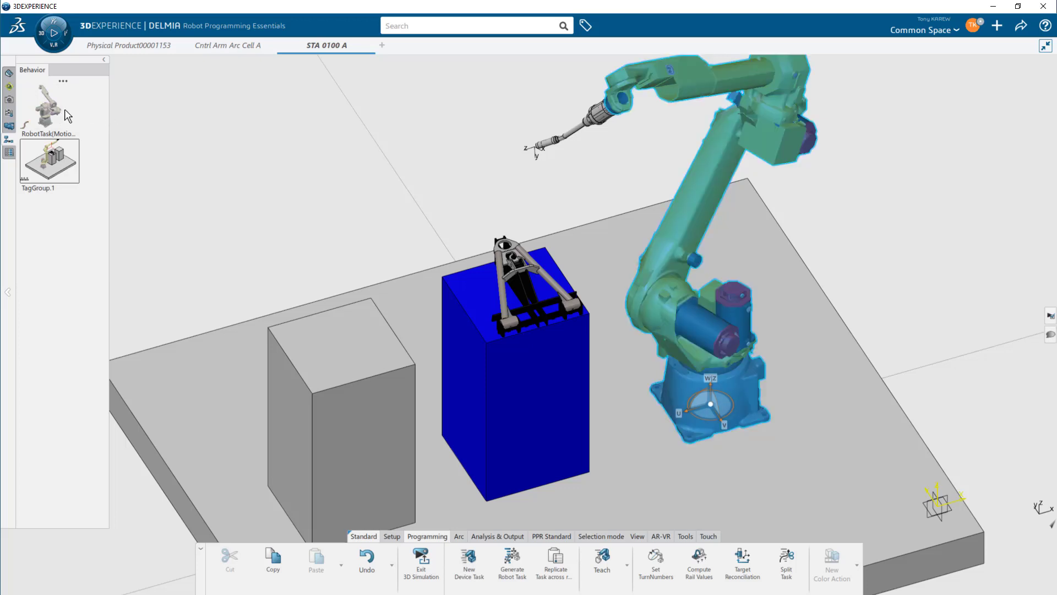
left_click(55, 106)
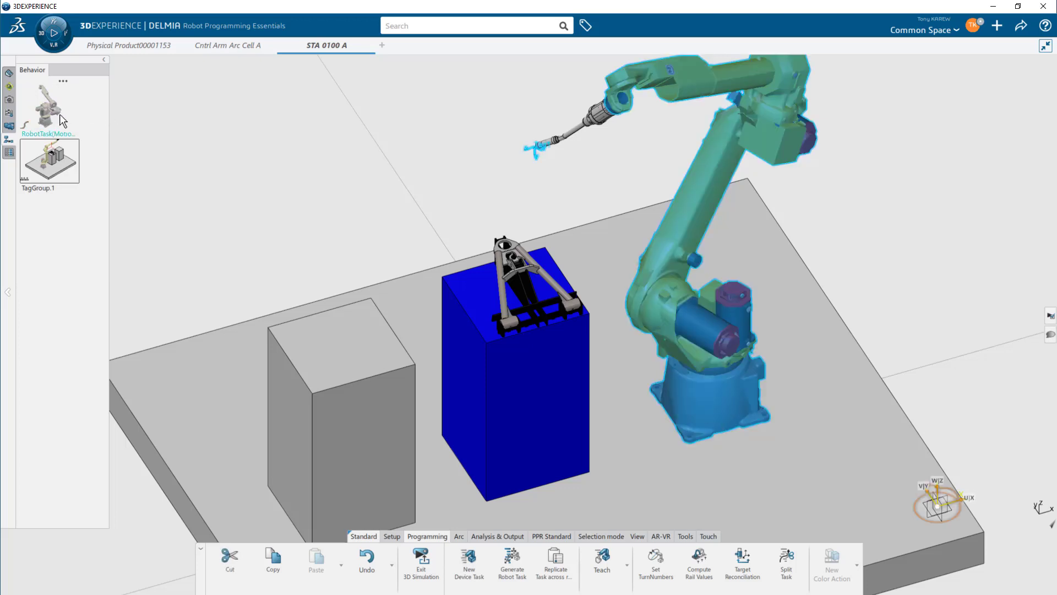
right_click(60, 114)
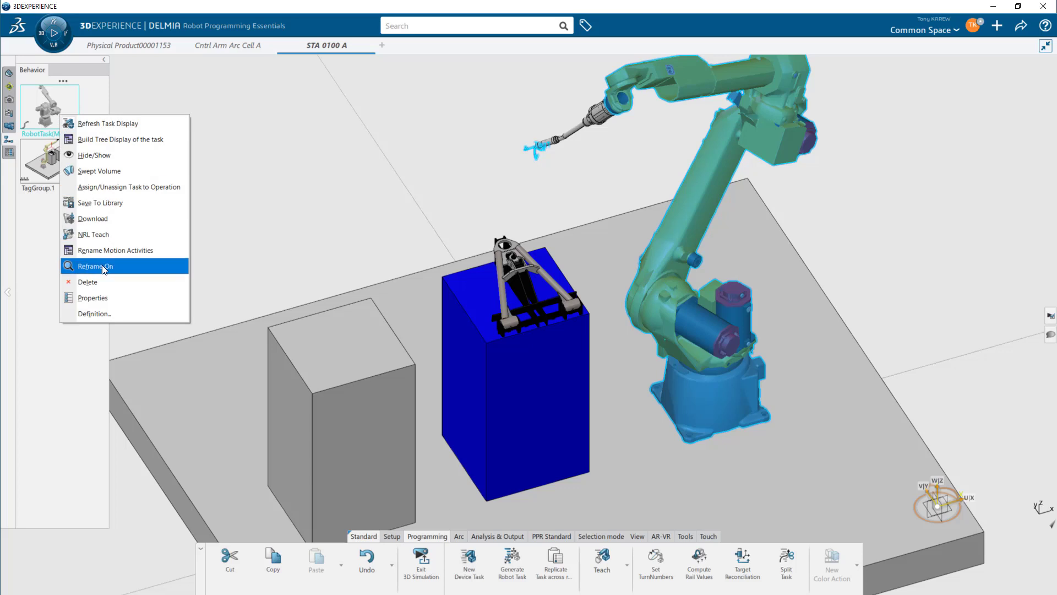
left_click(103, 281)
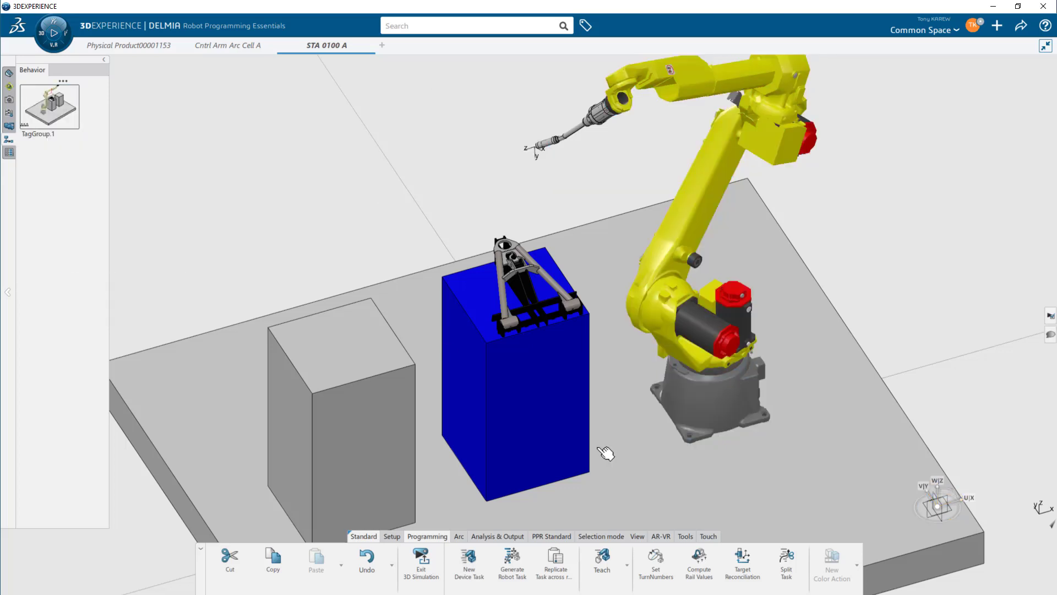
- Start a Teach session with a new robot task on the M-20iA12L and move the Teach Parameters clear of the model
left_click(603, 561)
left_click(713, 173)
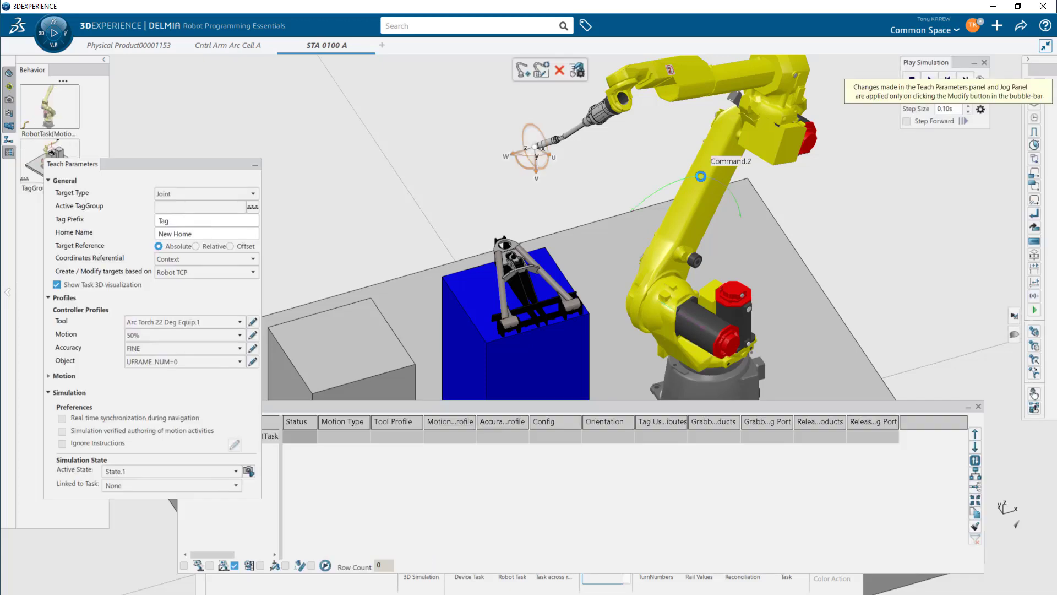
left_click_drag(198, 167, 162, 83)
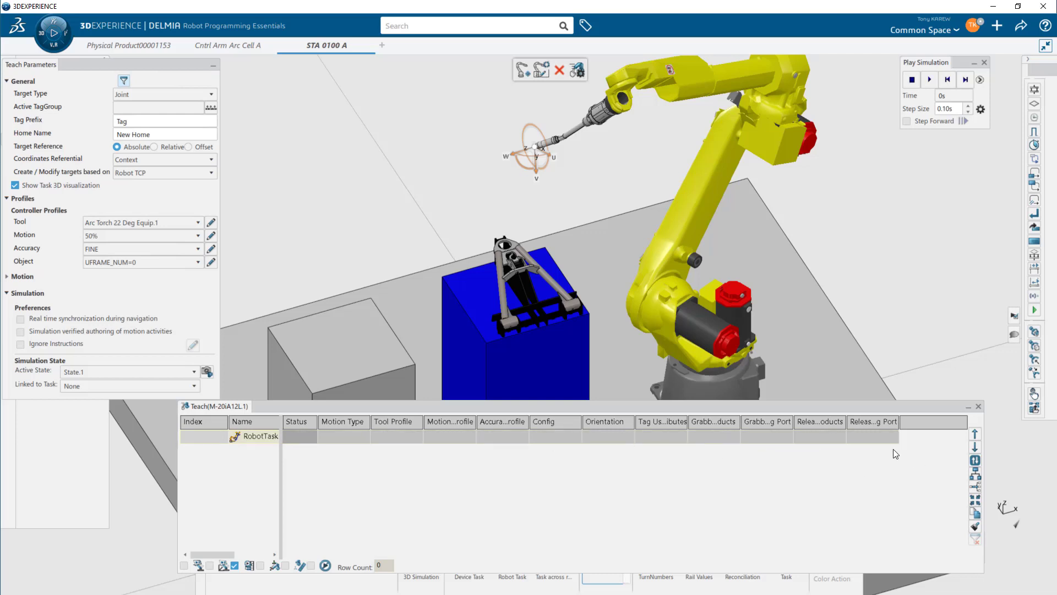
left_click(296, 448)
- Jog the robot so the torch tip sits just above the control arm on the blue block
left_click(525, 77)
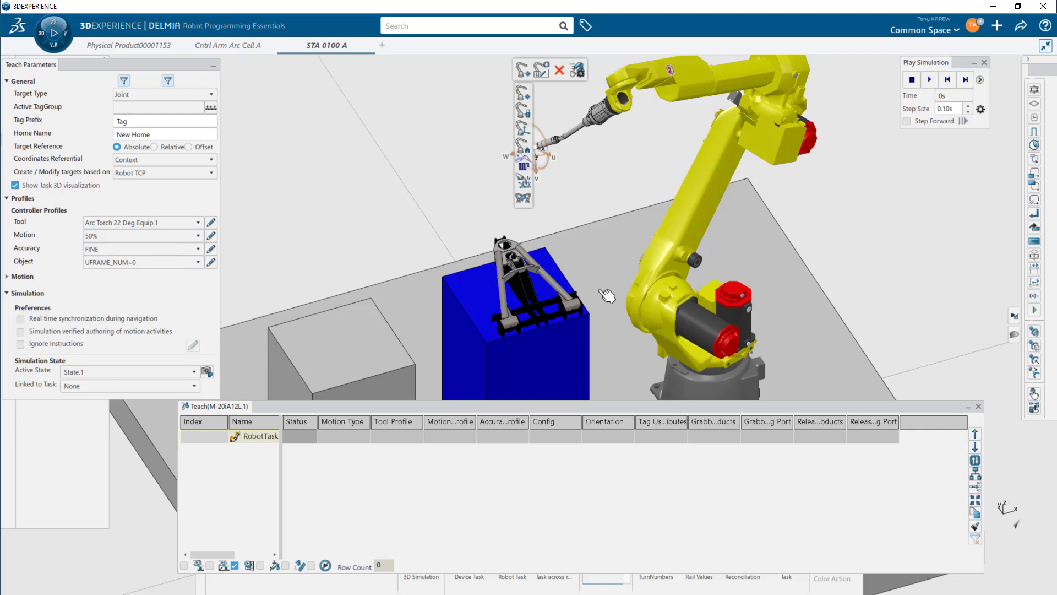
middle_click_drag(600, 252, 611, 274)
left_click_drag(568, 231, 572, 288)
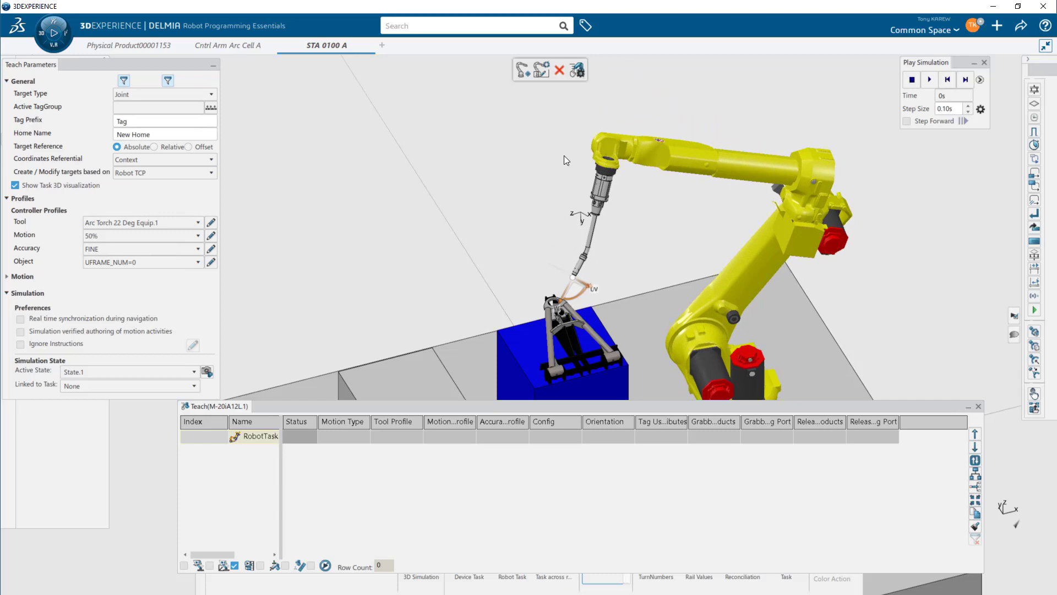
- Insert a tag target in TagGroup.1 at the current torch tip position
left_click(530, 75)
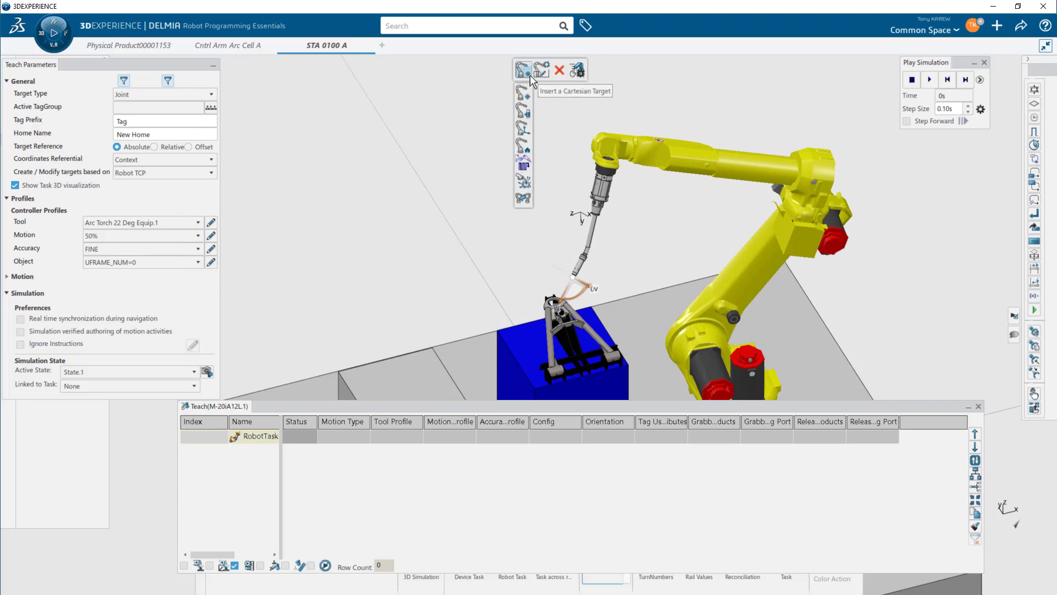
left_click(523, 130)
left_click(574, 275)
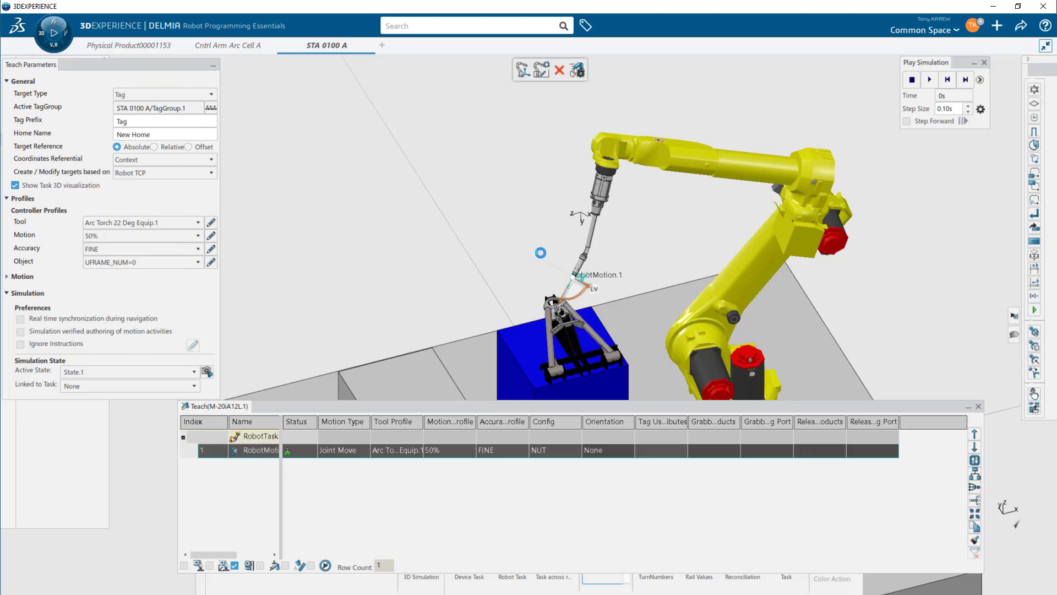
- Widen the task table's Name column and examine the new motion's type and its tool, motion and accuracy profiles
middle_click_drag(574, 275, 517, 240)
scroll(518, 240, "up", 5)
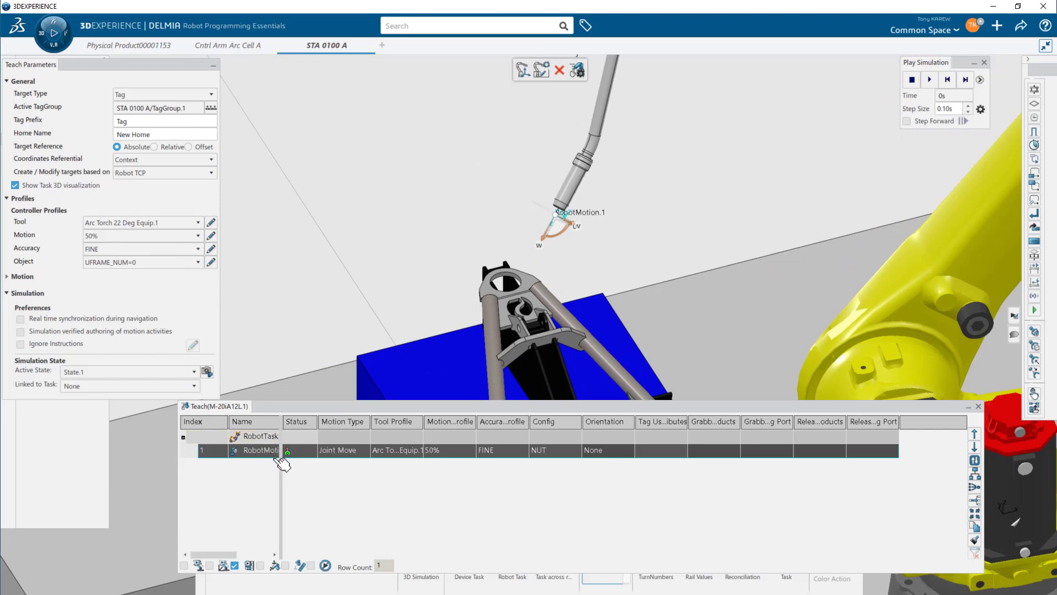
mouse_move(281, 461)
left_mouse_down()
mouse_move(343, 463)
mouse_move(292, 472)
left_mouse_up()
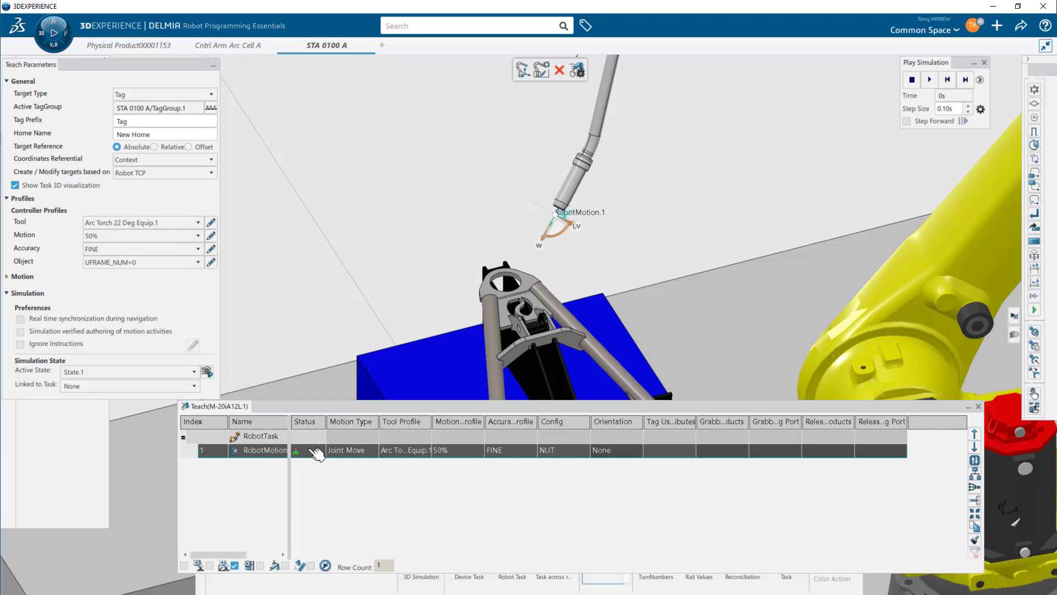
mouse_move(351, 457)
mouse_move(461, 453)
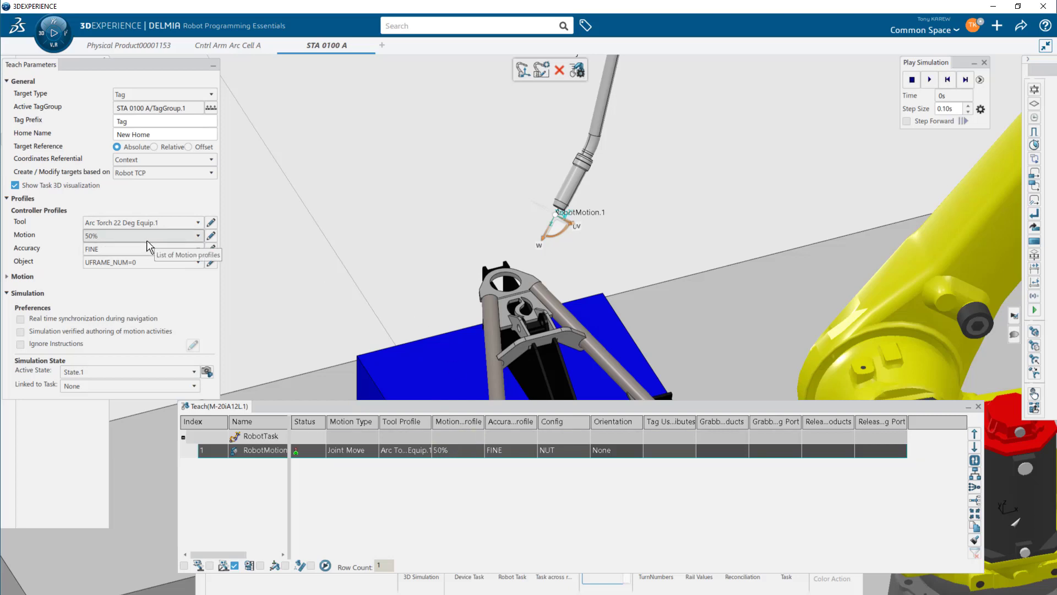
mouse_move(114, 251)
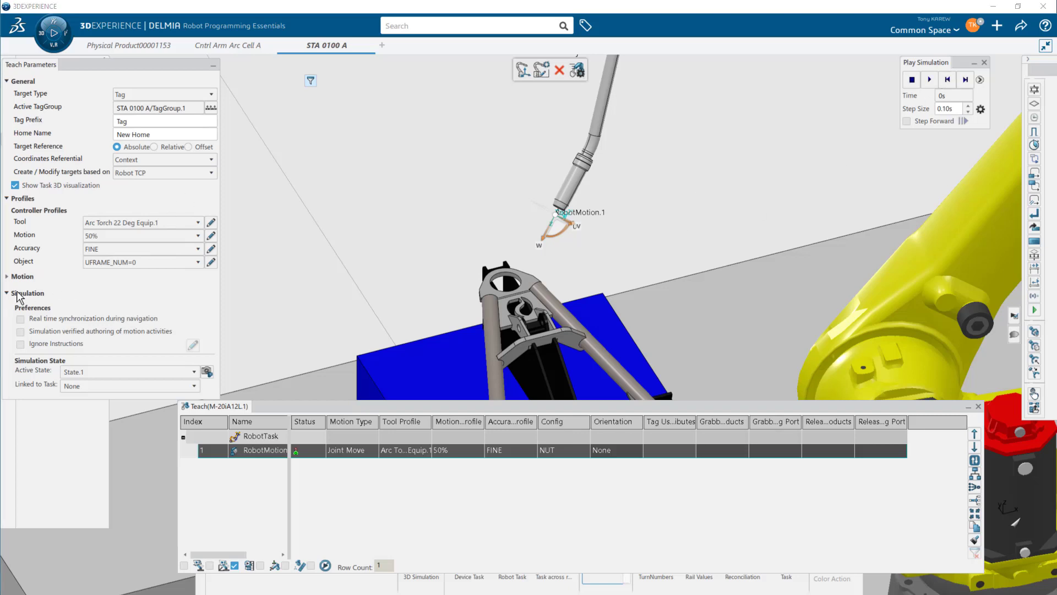
- Set the motion type for new targets to Linear Move and keep Arc Torch 22 Deg Equip.1 as the tool profile
left_click(7, 277)
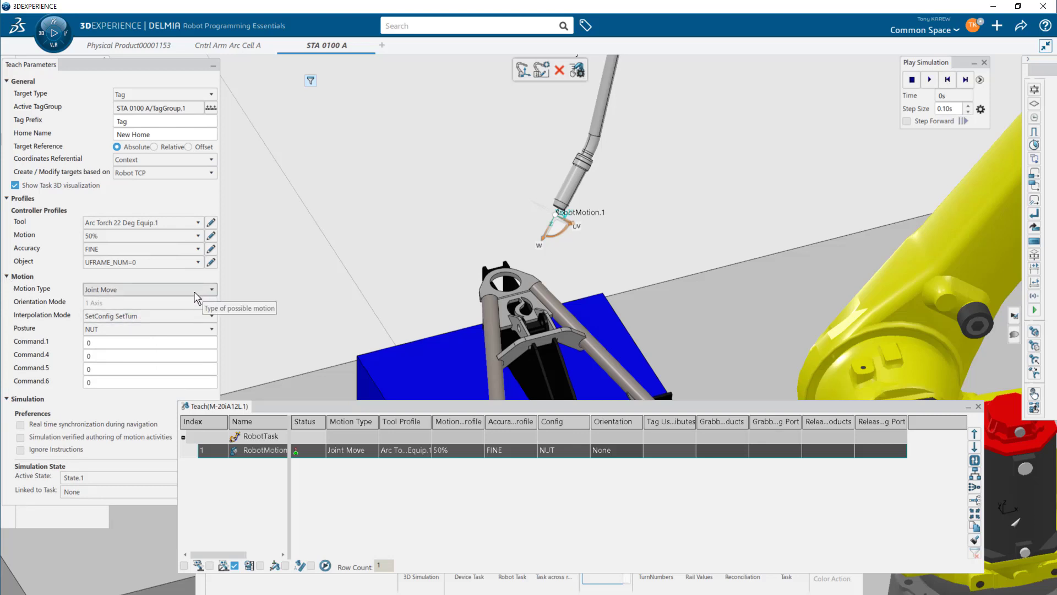
left_click(522, 77)
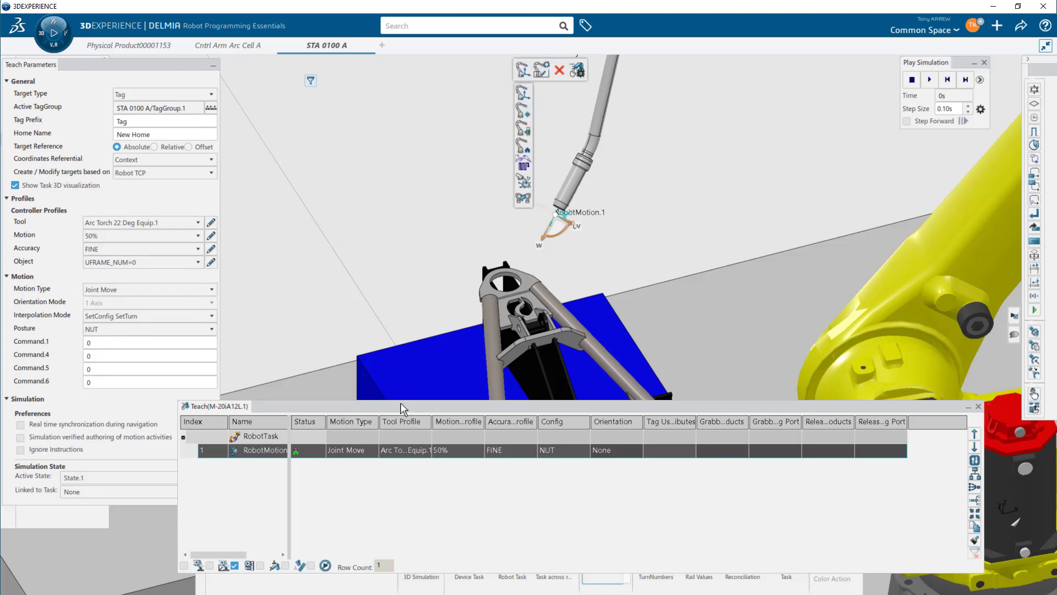
left_click_drag(398, 406, 443, 353)
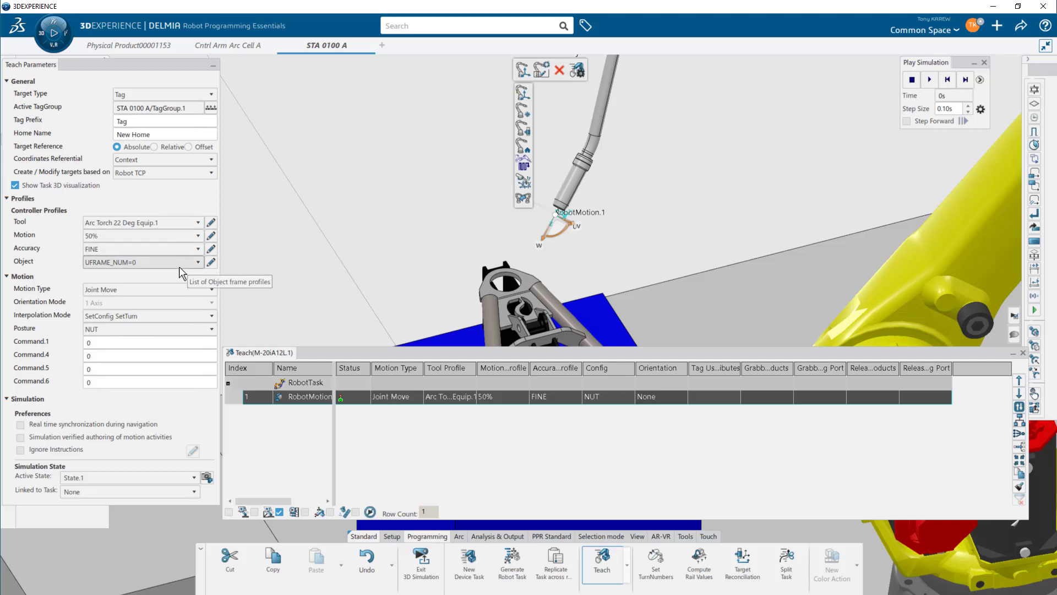
left_click(168, 288)
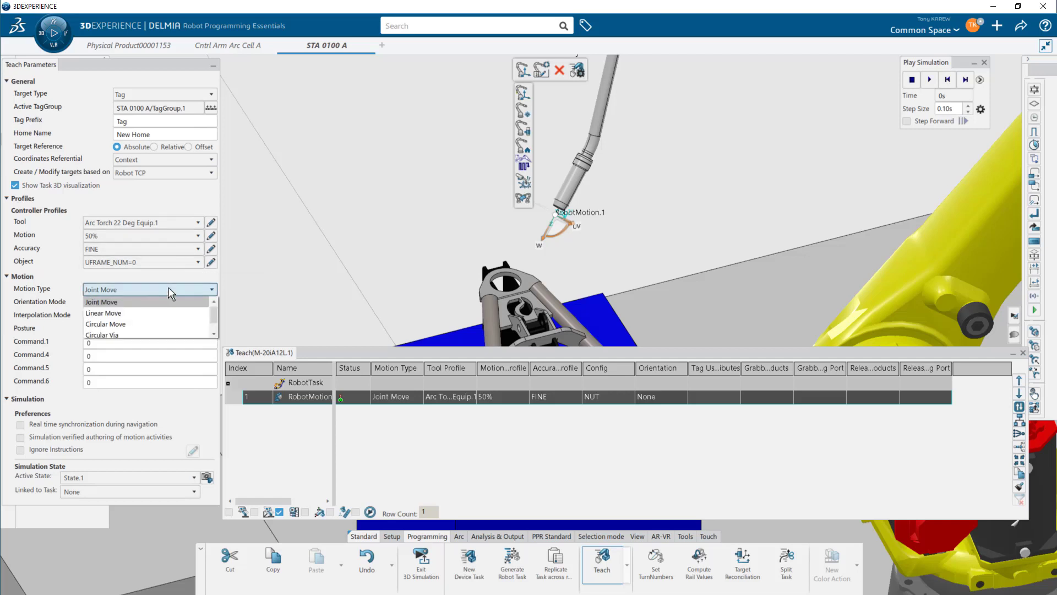
left_click(157, 313)
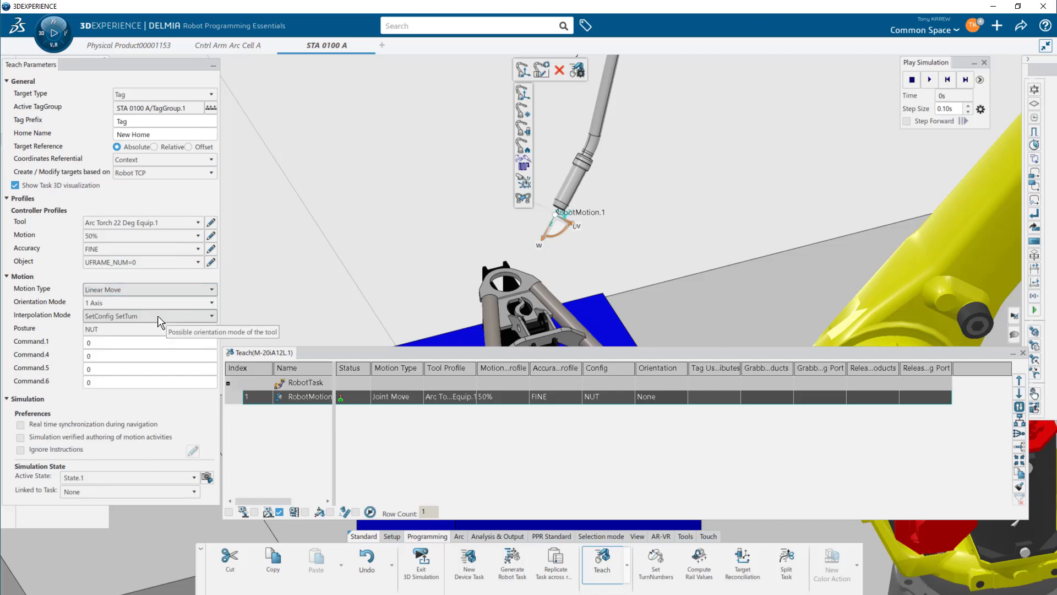
left_click(199, 223)
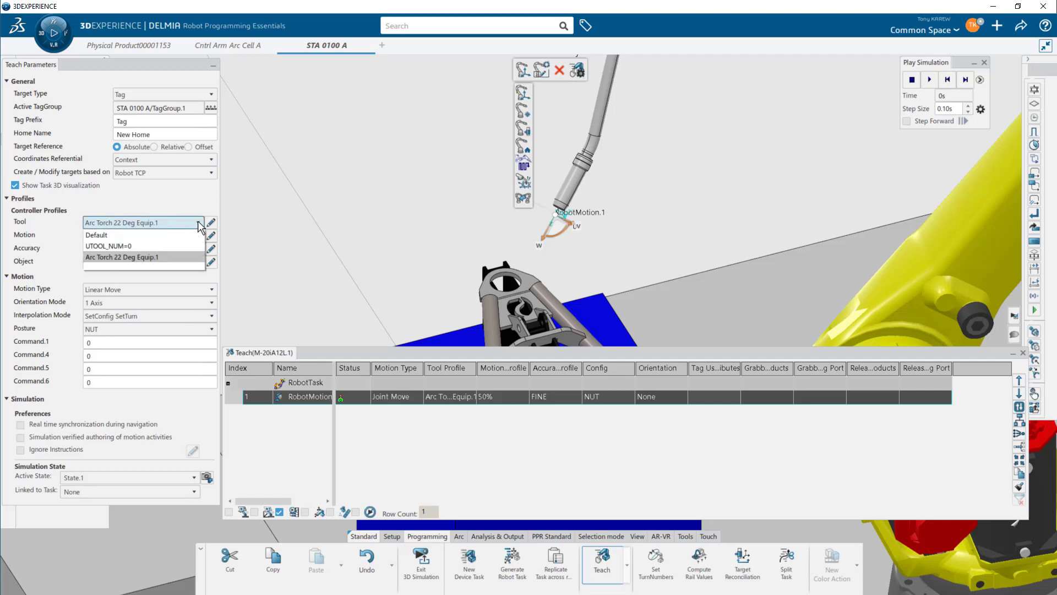
left_click(175, 254)
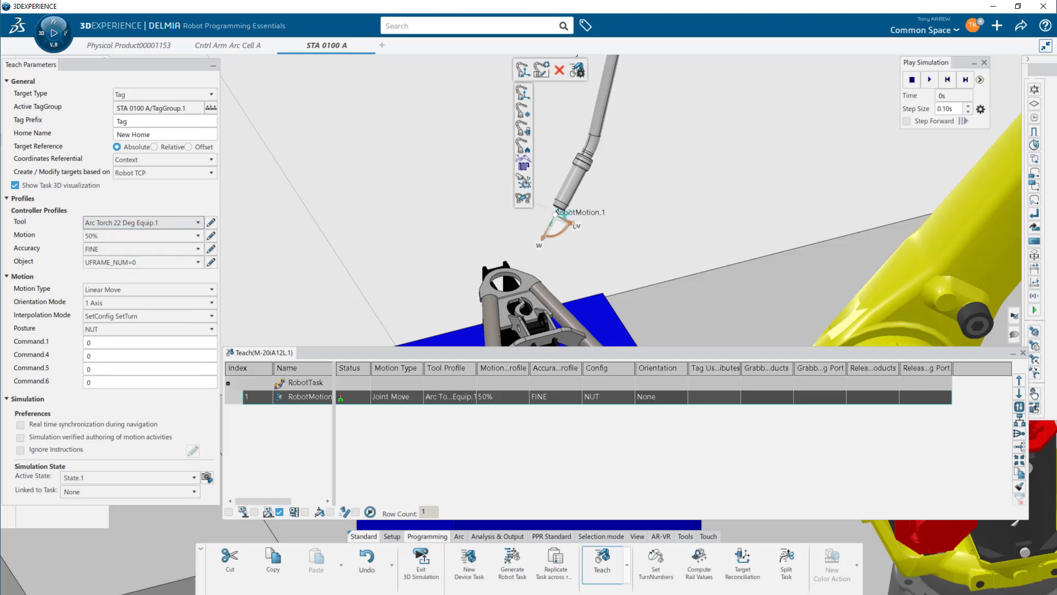
- Clear the Teach windows from the torch, jog the tip sideways away from the first target, and insert a second linear target there
left_click_drag(452, 353, 463, 330)
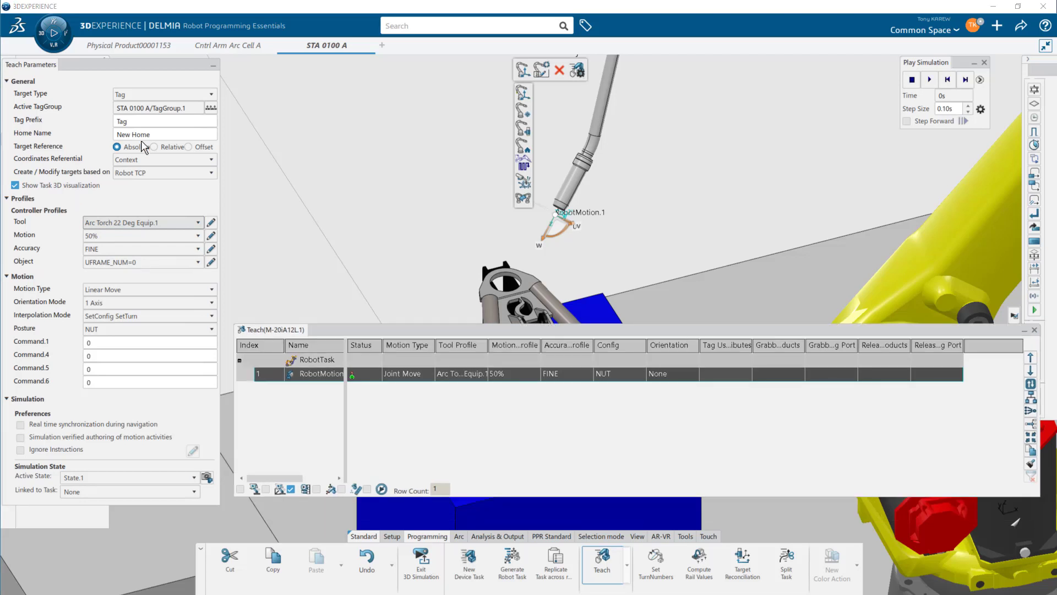
left_click(211, 109)
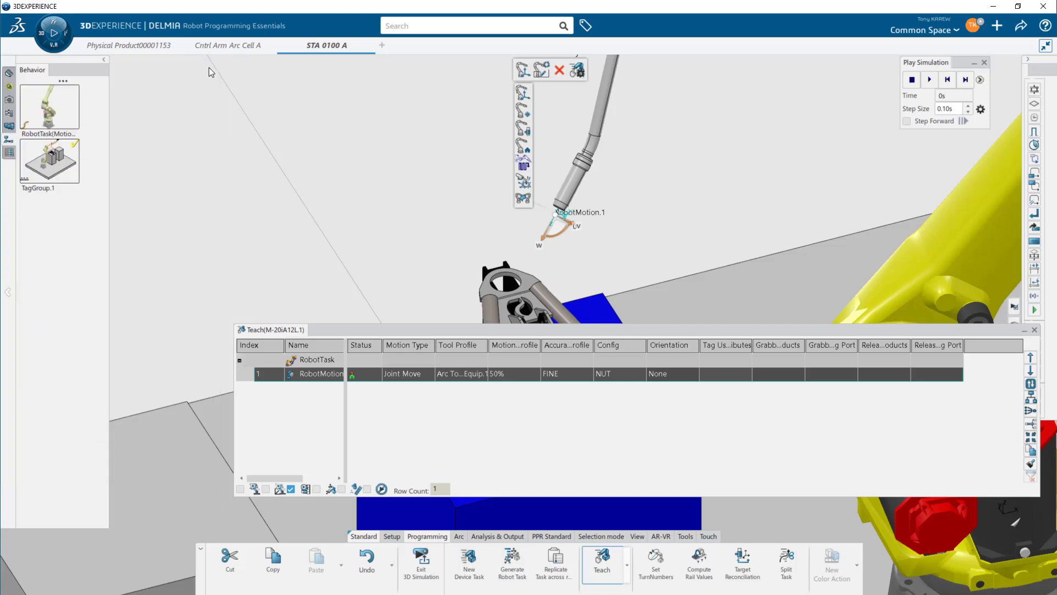
left_click_drag(550, 332, 366, 273)
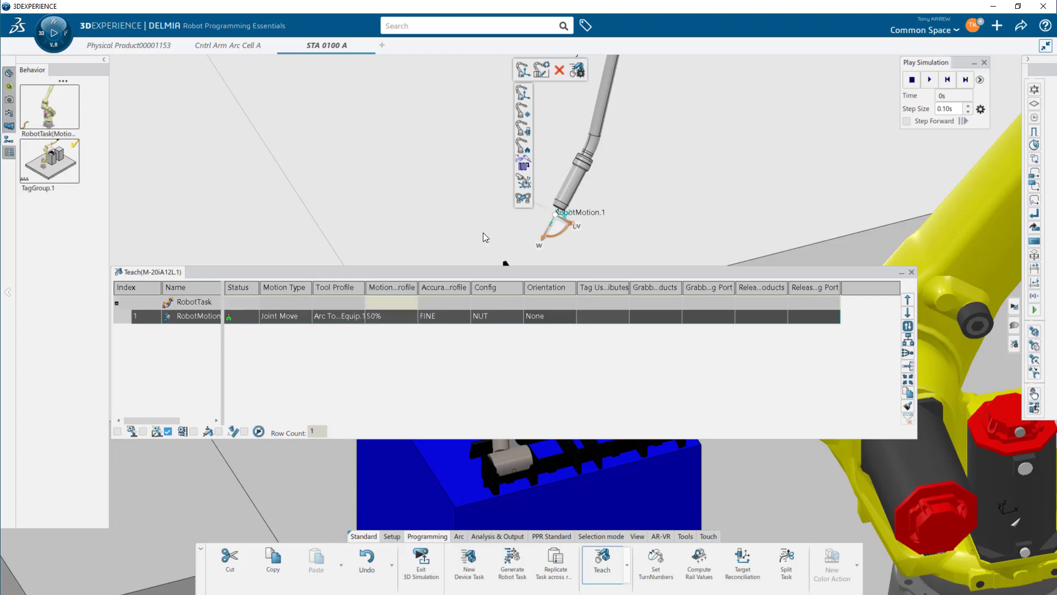
left_click_drag(546, 227, 385, 229)
left_click(521, 70)
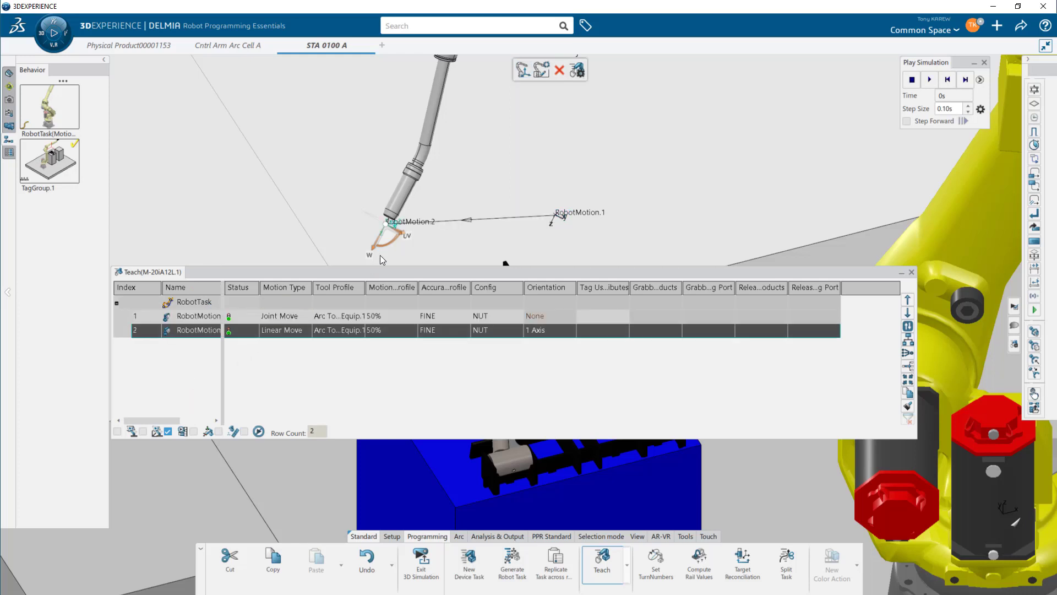
- Jog the torch tip partway back toward the first target and slightly lower, and insert a third linear target
left_click_drag(402, 229, 441, 257)
left_click(525, 73)
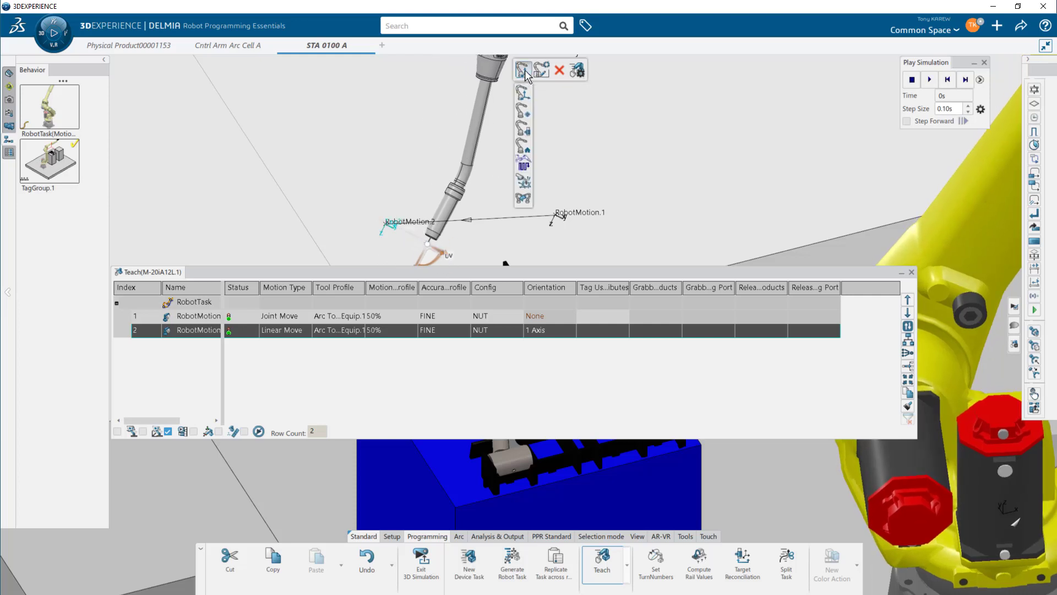
left_click(524, 71)
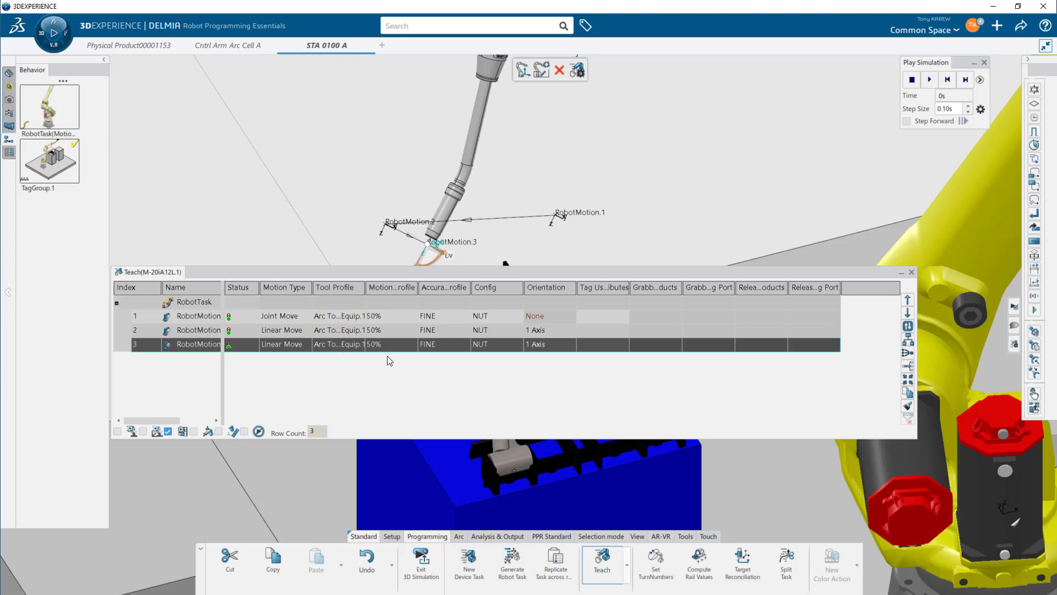
- Widen the task table's Name column and step the robot through RobotMotion.1, RobotMotion.2 and RobotMotion.3 to check its positions
mouse_move(287, 317)
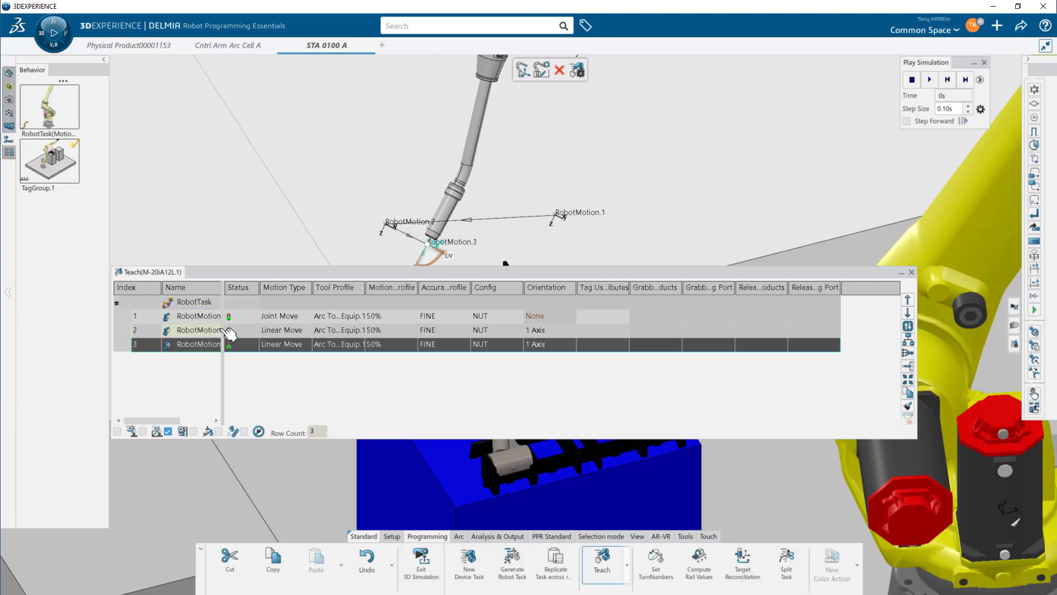
left_click_drag(223, 329, 243, 329)
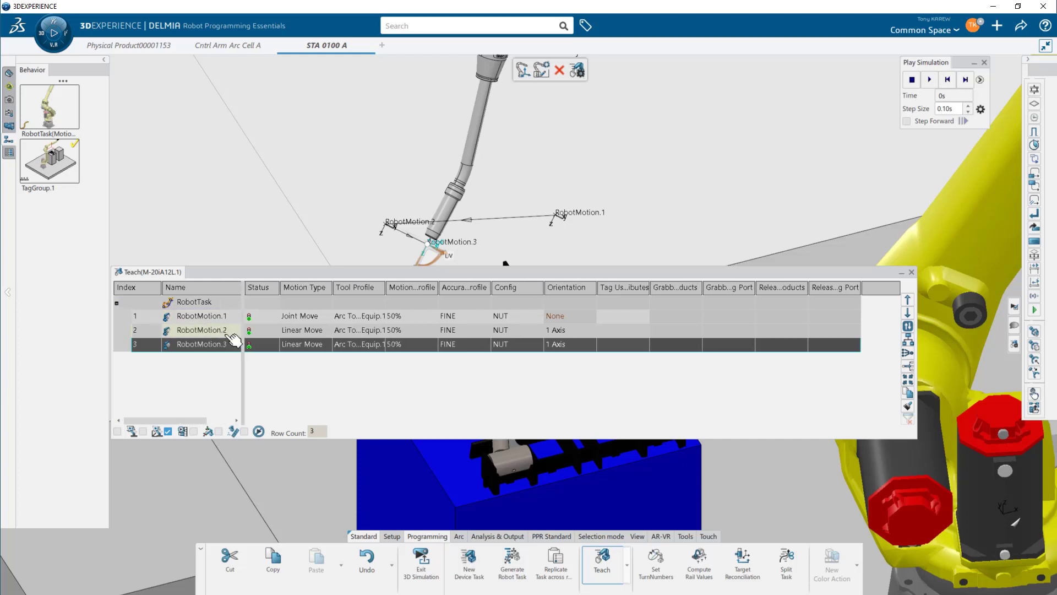
left_click(224, 331)
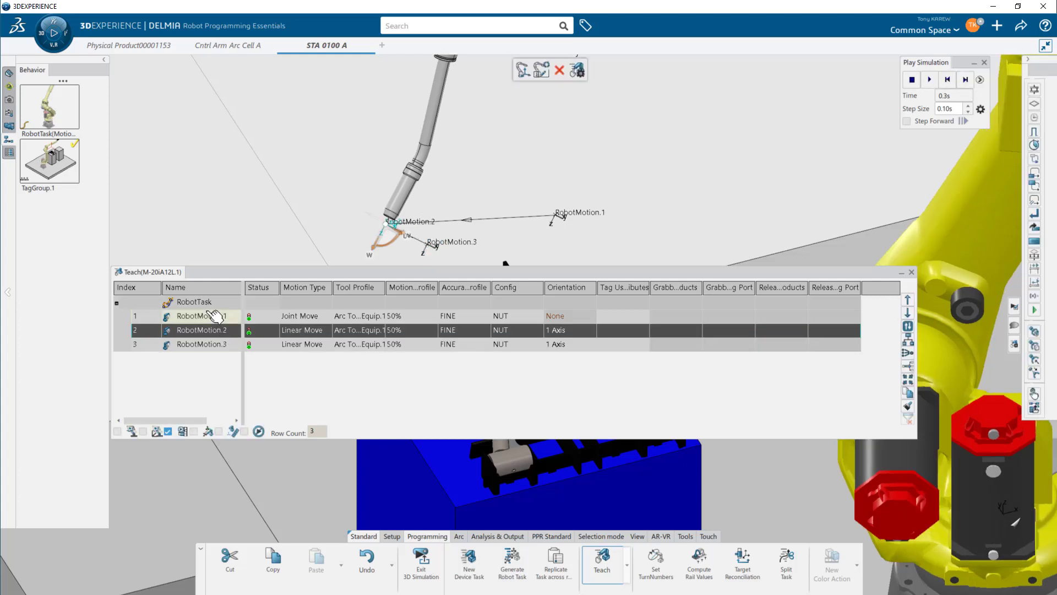
left_click(216, 317)
left_click(211, 330)
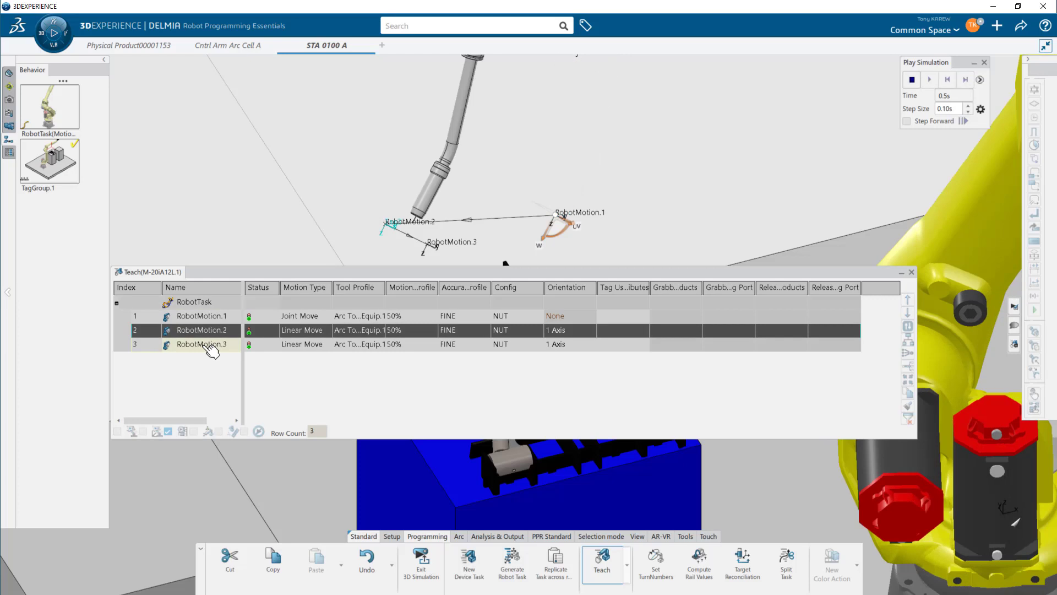
left_click(211, 344)
left_click(212, 303)
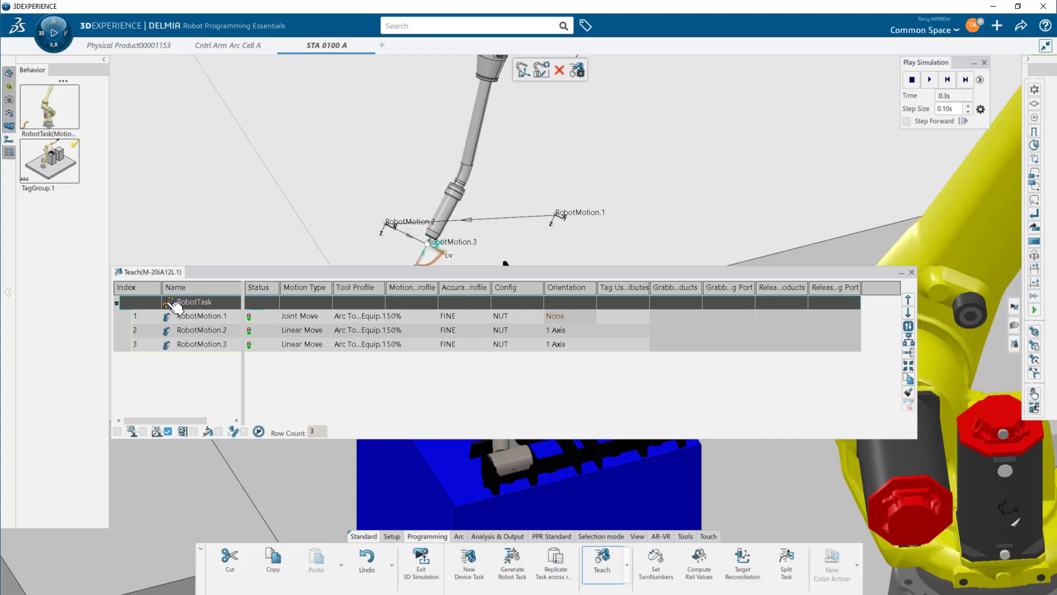
left_click(210, 317)
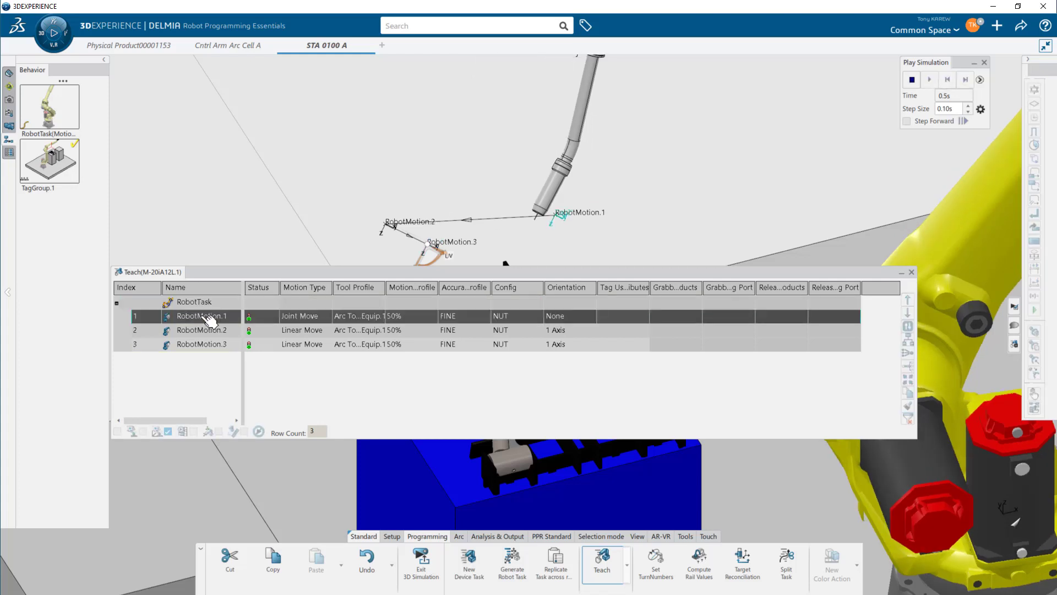
key("Down")
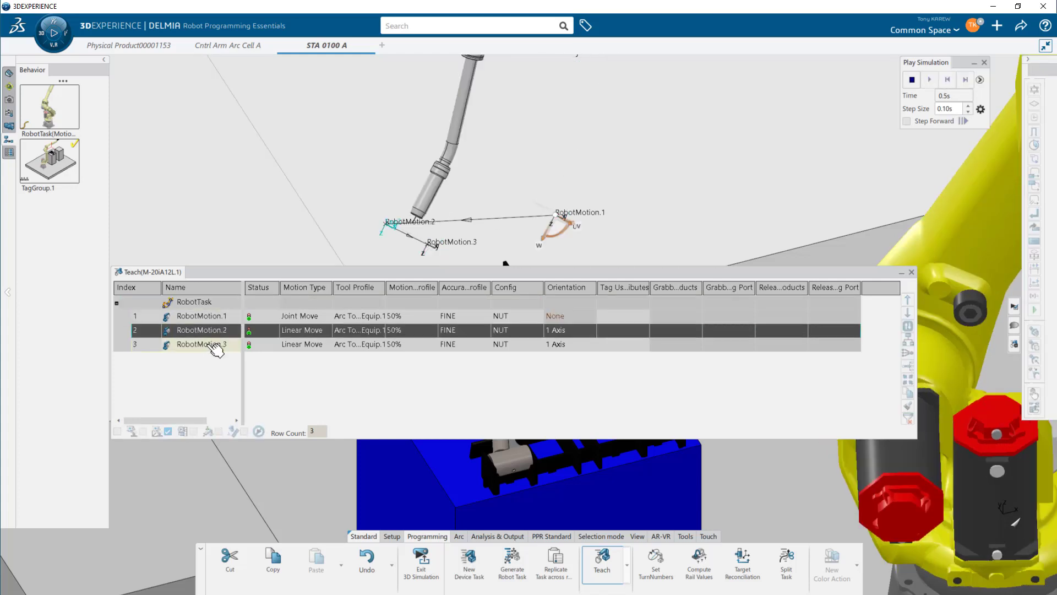
key("Down")
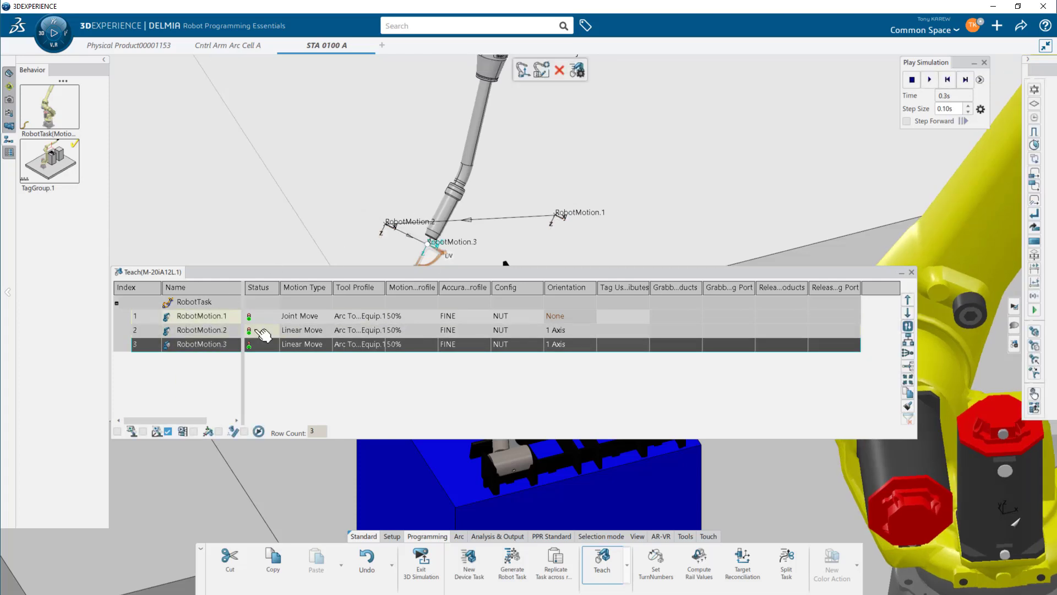
- Examine which hidden columns can be added to the task table
right_click(303, 289)
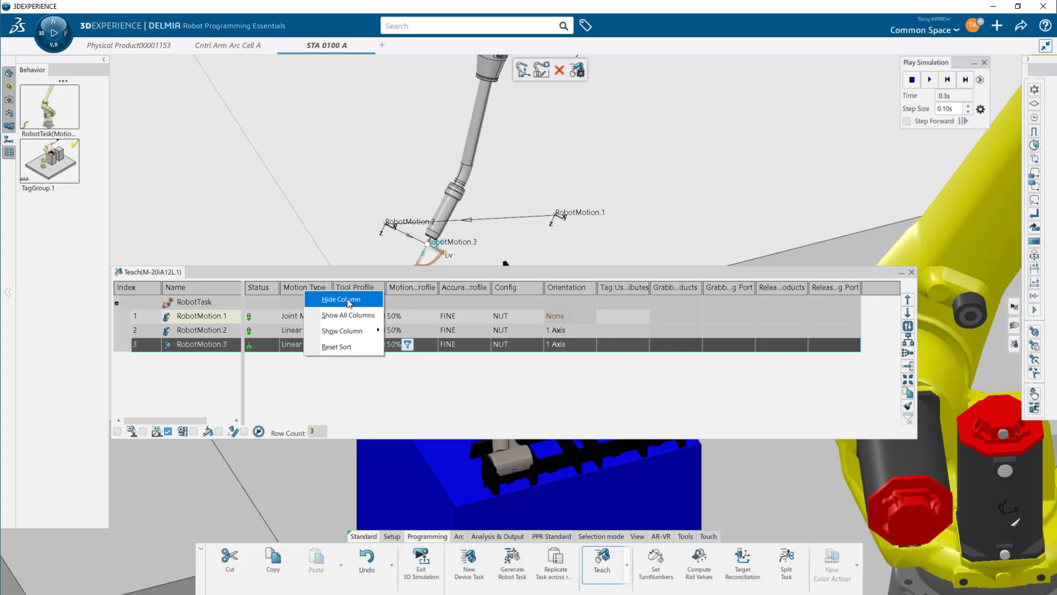
mouse_move(353, 335)
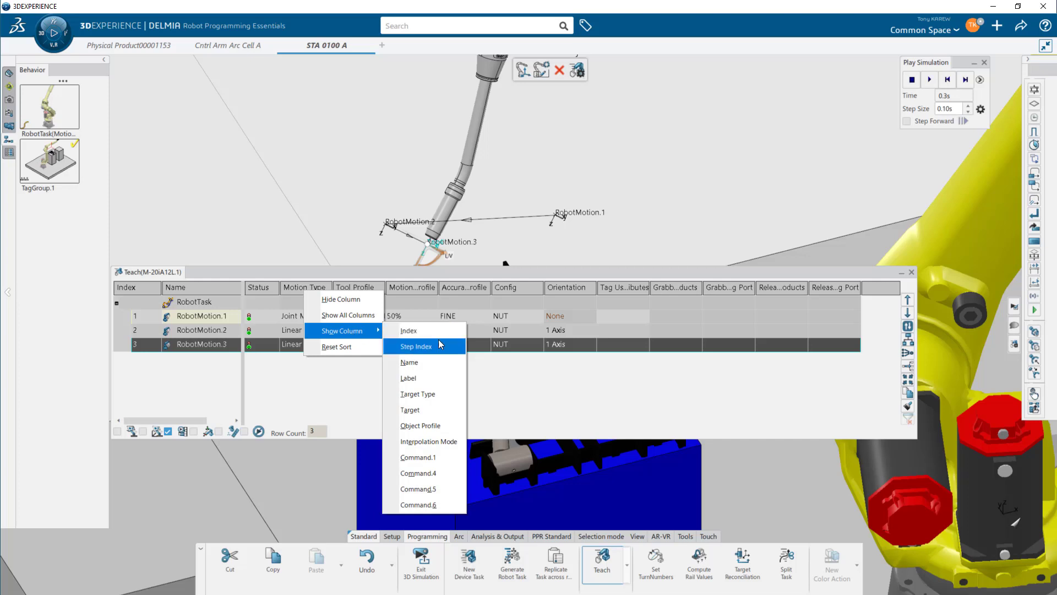
left_click(531, 407)
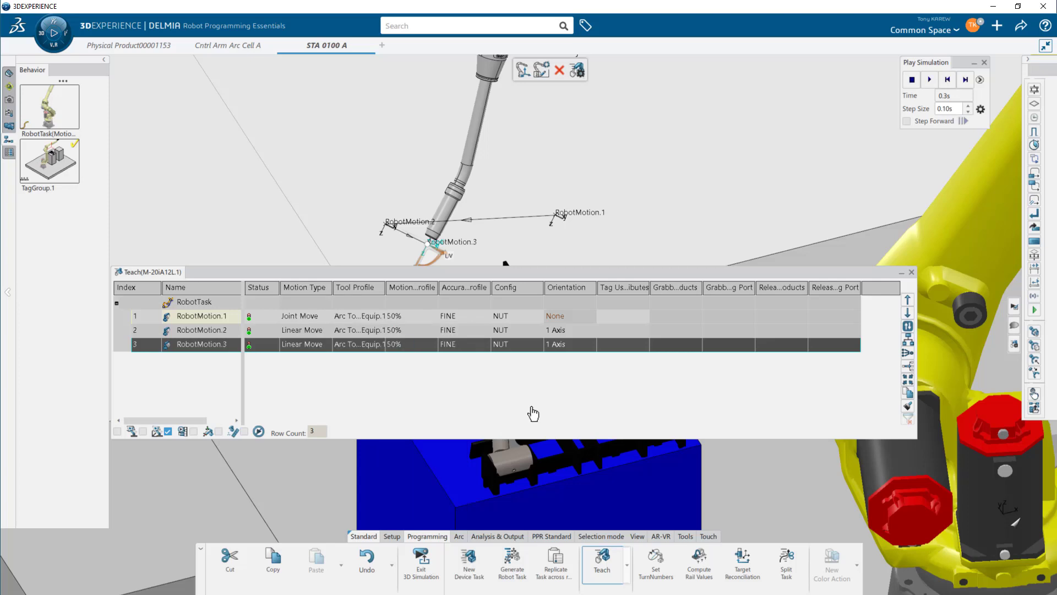
- Hide the Config and Tag User Attributes columns in the task table
right_click(518, 288)
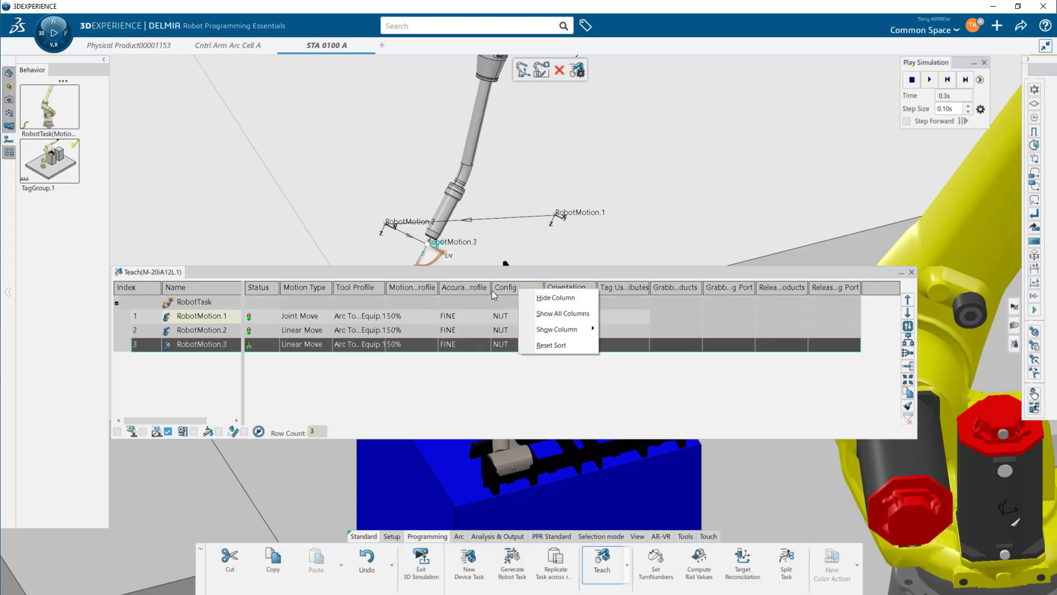
left_click(503, 290)
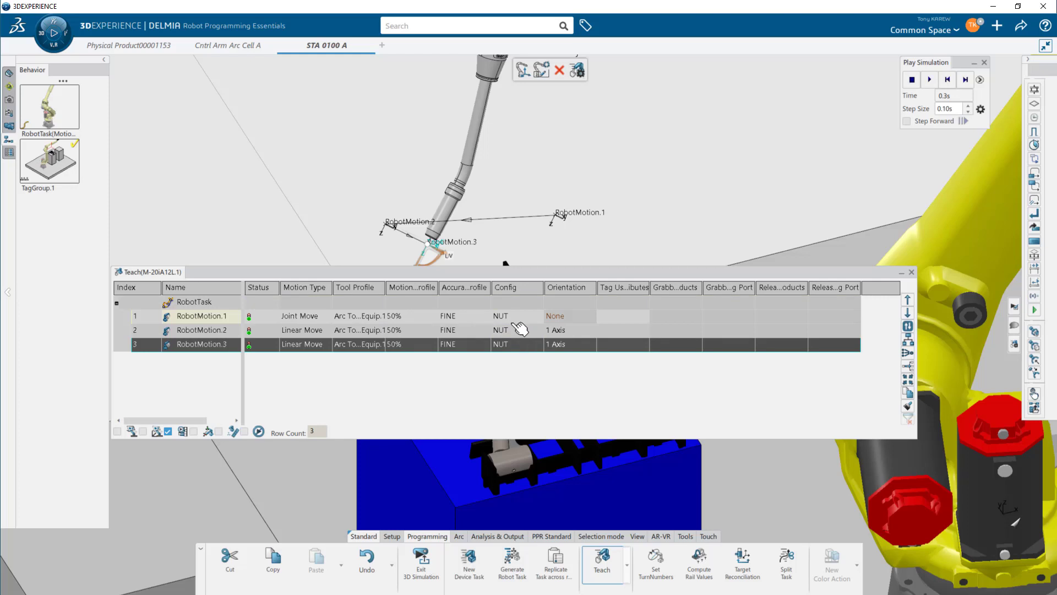
right_click(510, 287)
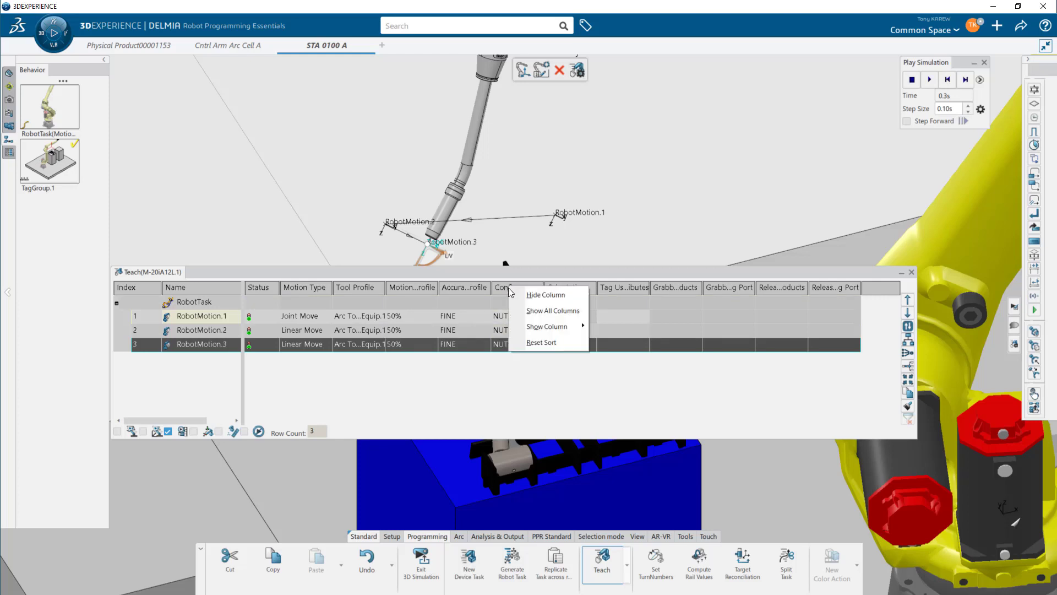
left_click(536, 295)
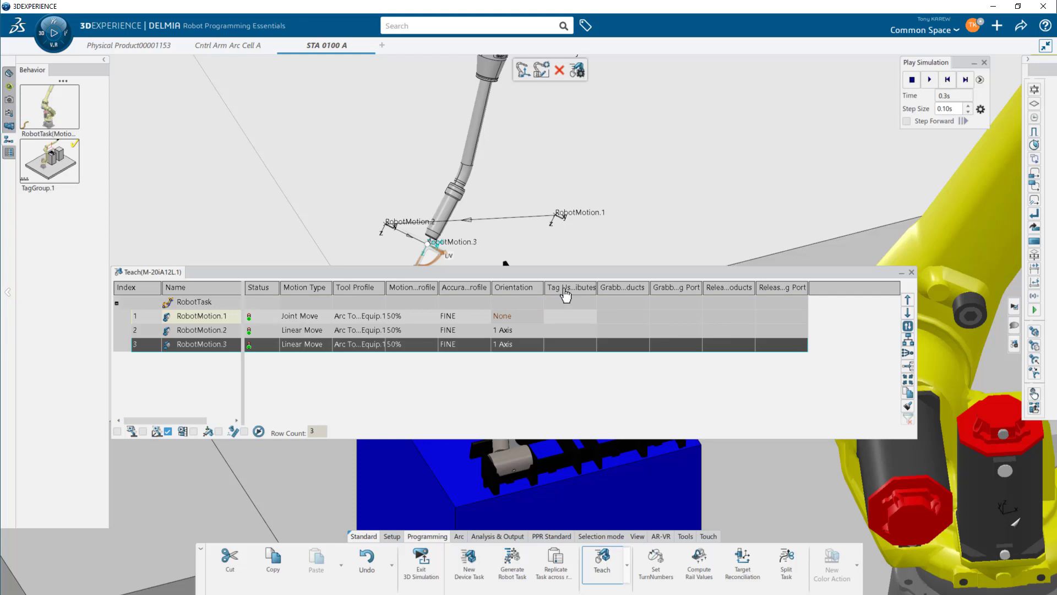
left_click_drag(597, 286, 631, 286)
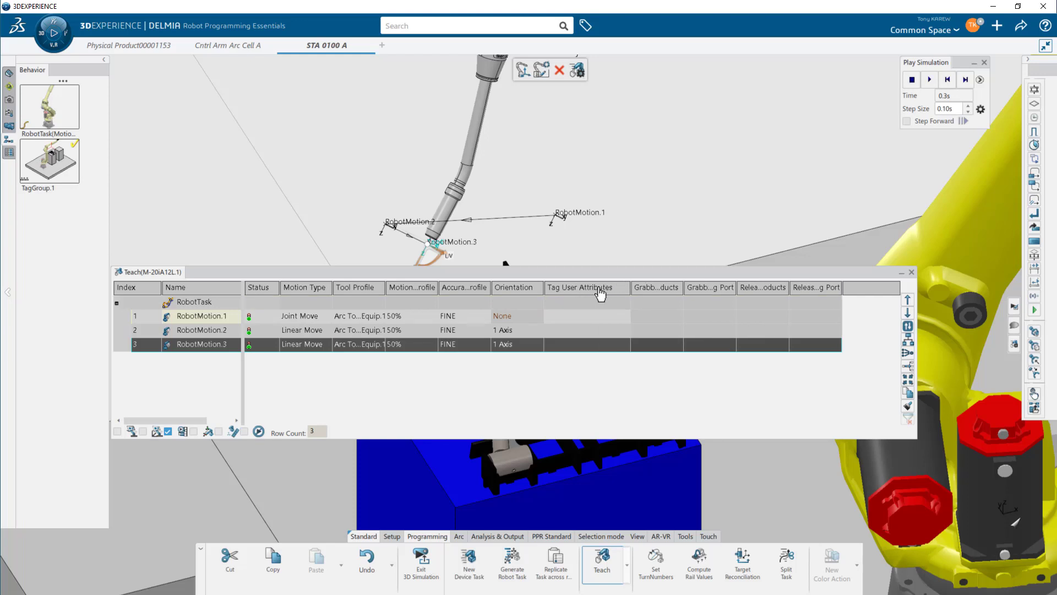
right_click(600, 295)
left_click(627, 298)
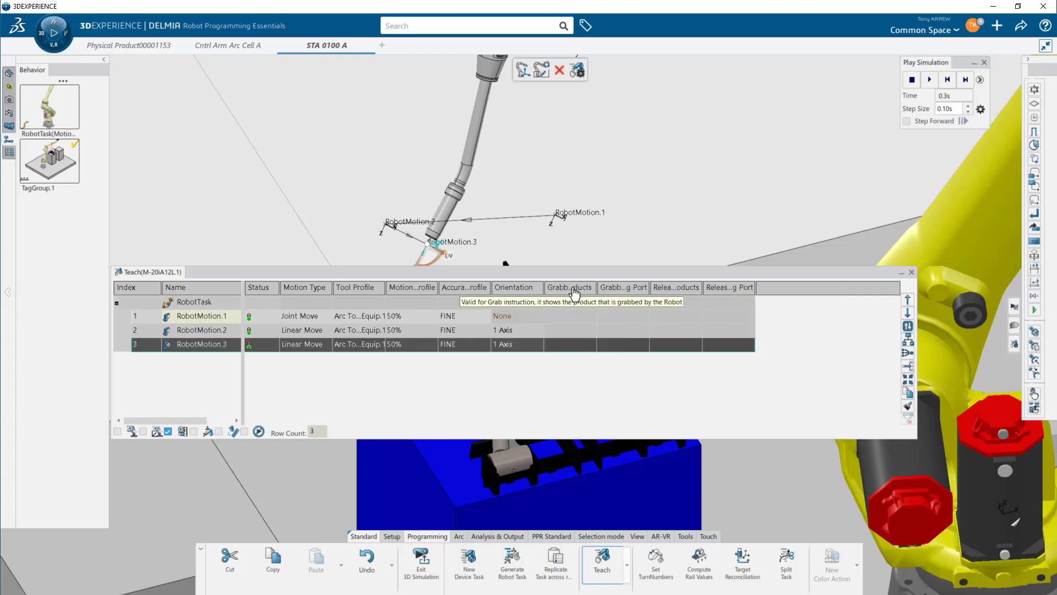
- Hide the grabbed and released product columns and both of their port columns in the task table
right_click(609, 297)
left_click(634, 298)
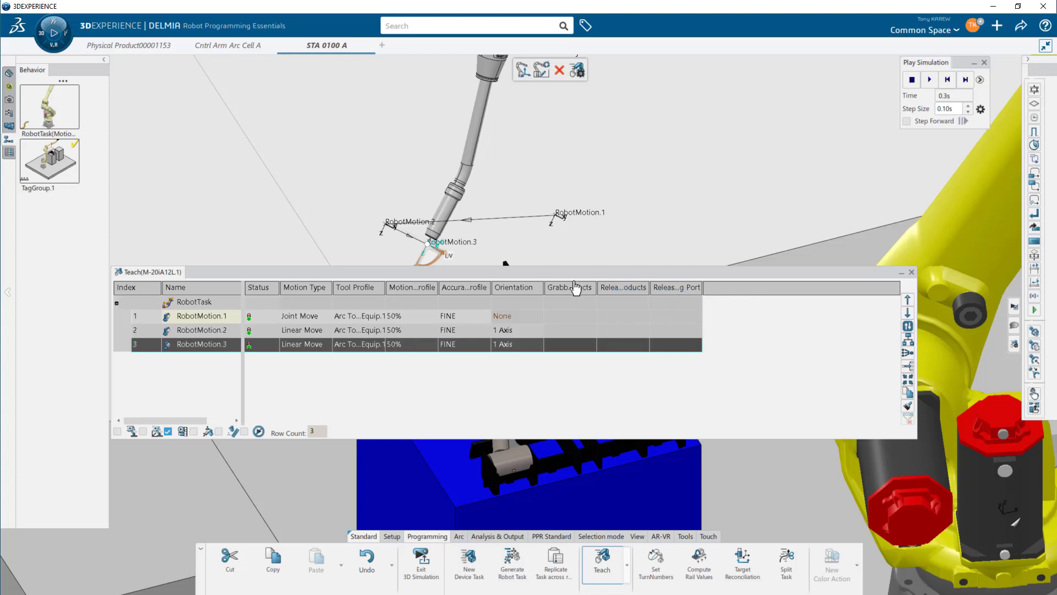
right_click(570, 290)
left_click(585, 298)
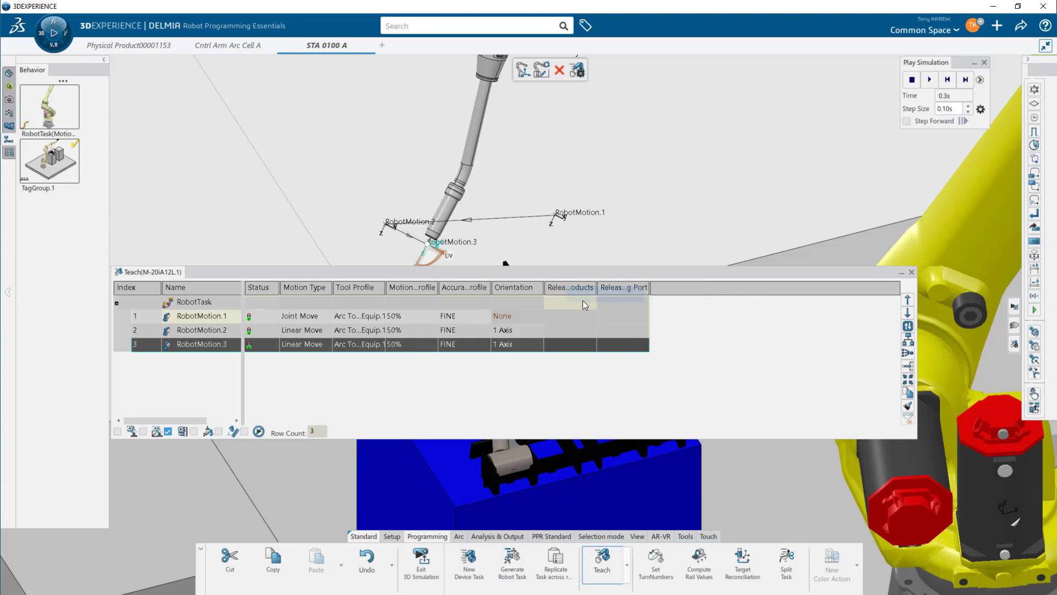
right_click(572, 292)
left_click(601, 295)
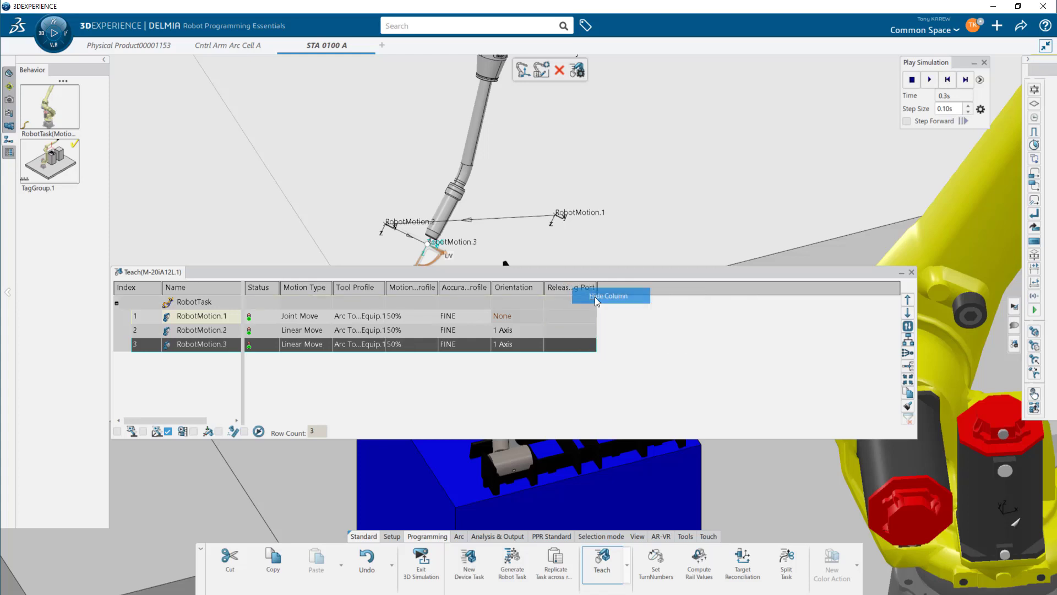
right_click(570, 291)
left_click(584, 298)
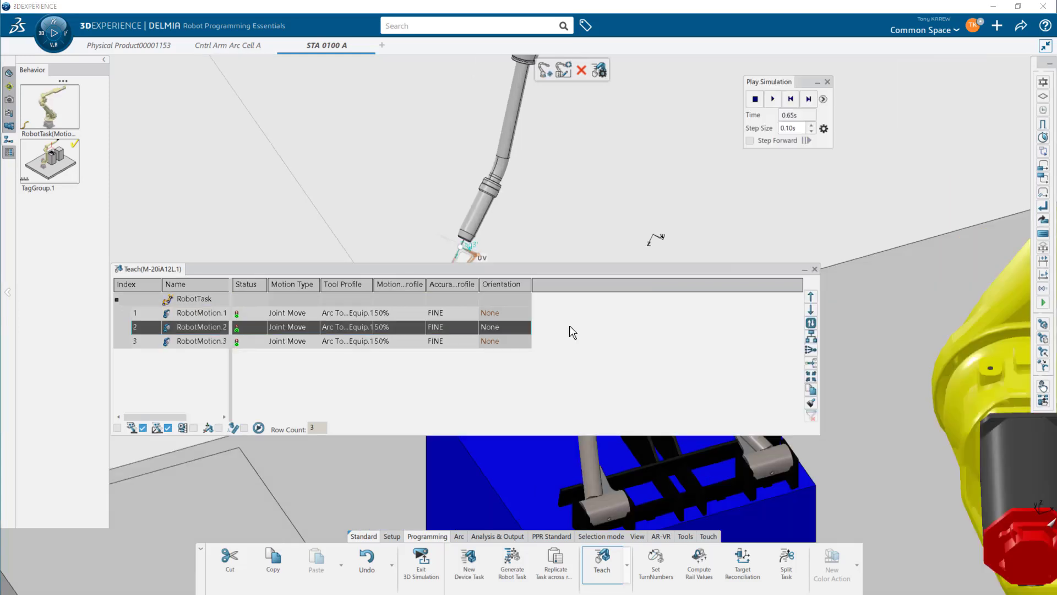
- Move the task table clear of the torch tip and the tags above the control arm
middle_click_drag(652, 215, 633, 260, "ctrl")
left_click_drag(623, 269, 640, 313)
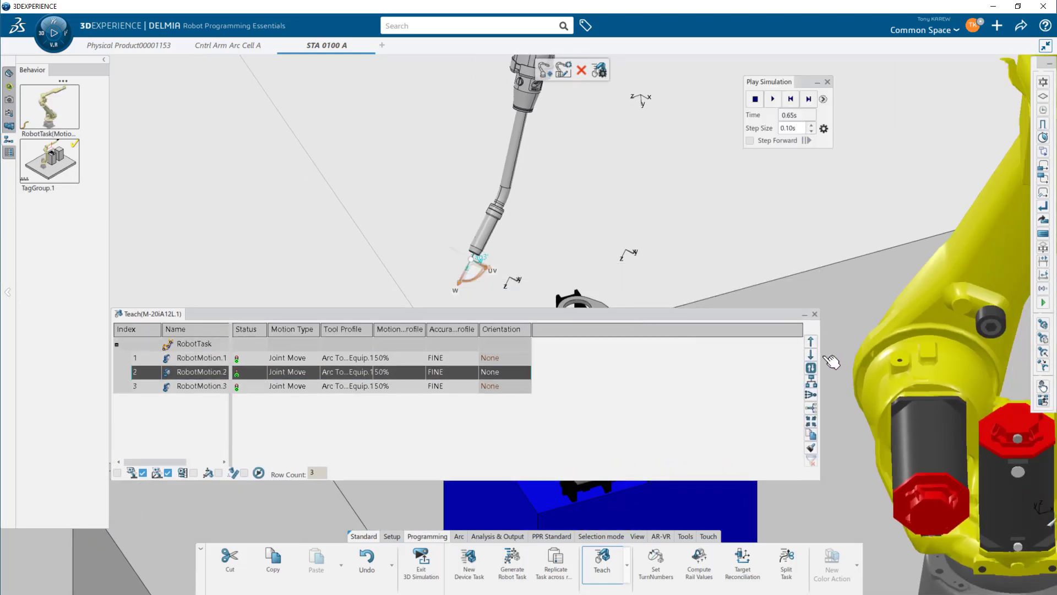
- Move the task table and the Play Simulation panel clear of the torch and the control arm
left_click_drag(820, 368, 509, 387)
left_click_drag(451, 316, 1054, 419)
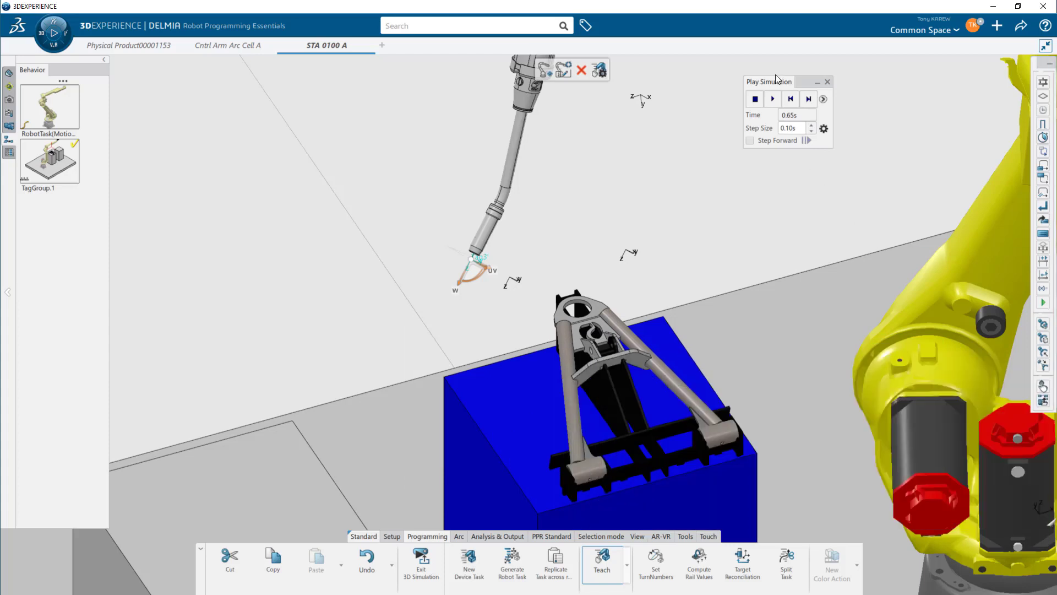
left_click_drag(775, 87, 1054, 187)
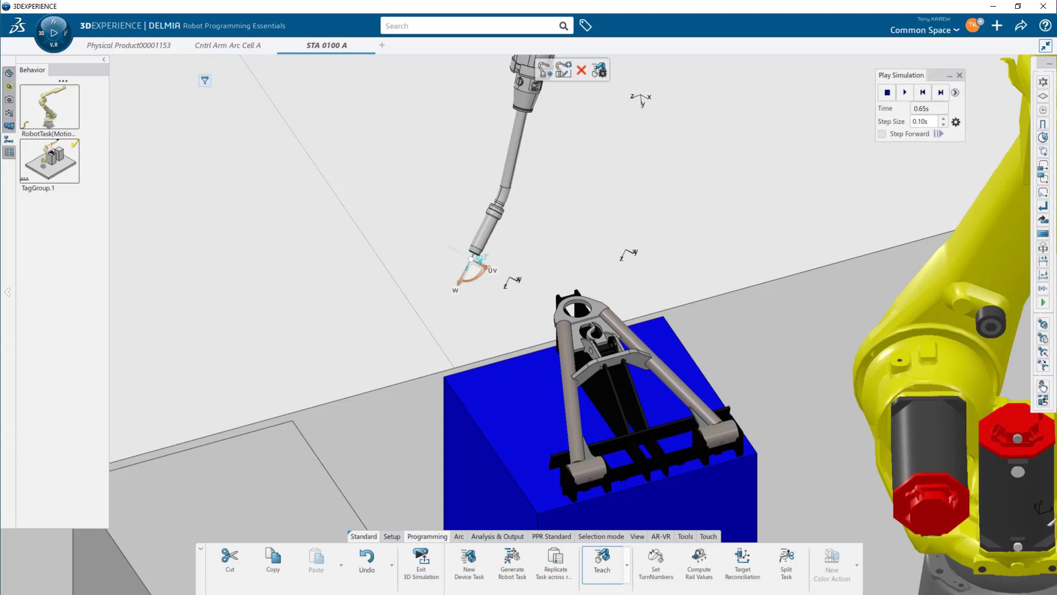
left_click_drag(695, 158, 298, 75)
middle_click_drag(757, 270, 808, 326)
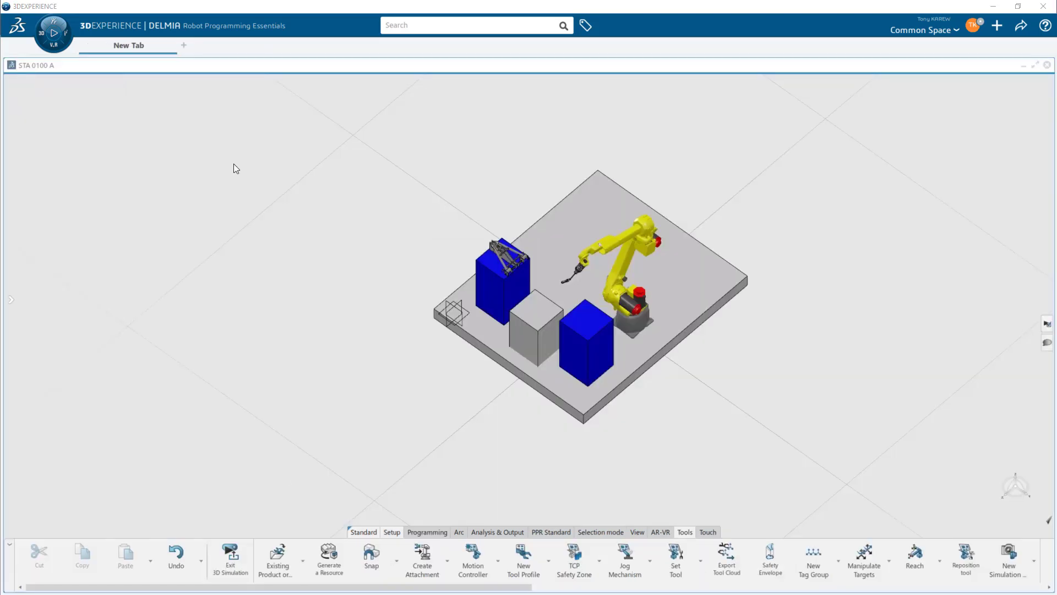
- Apply the saved State.1 simulation state to the STA 0100 A cell
middle_click_drag(515, 440, 477, 433)
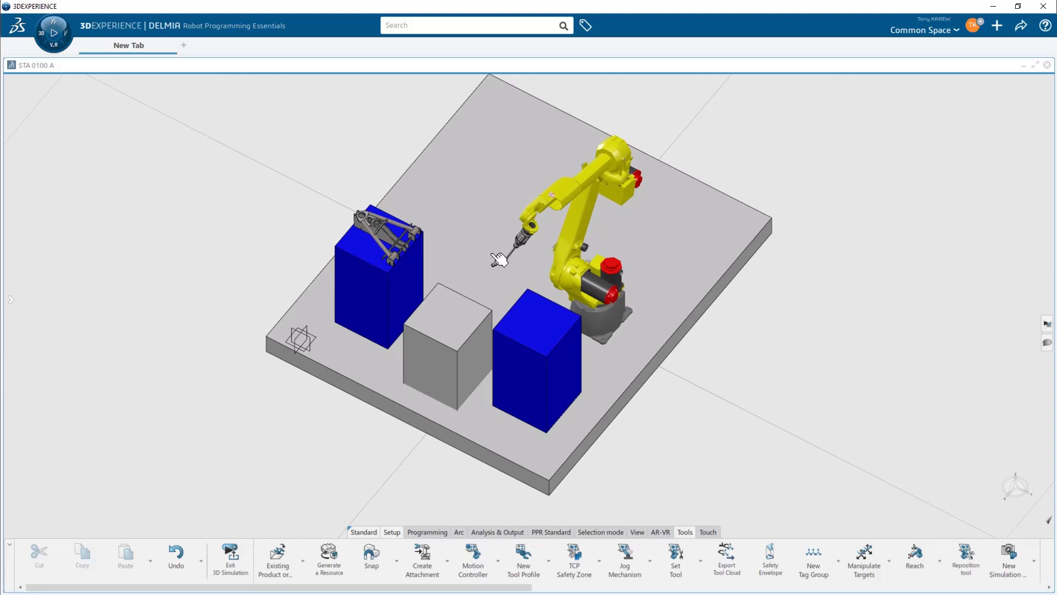
middle_click_drag(628, 385, 648, 399)
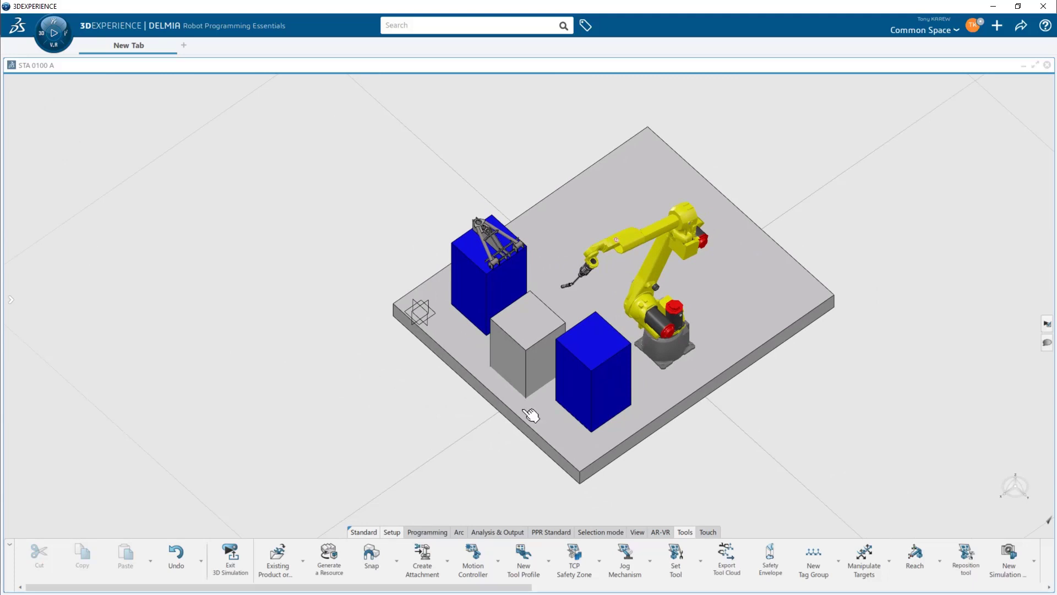
left_click(583, 399)
middle_click_drag(517, 429, 419, 392)
left_click(11, 299)
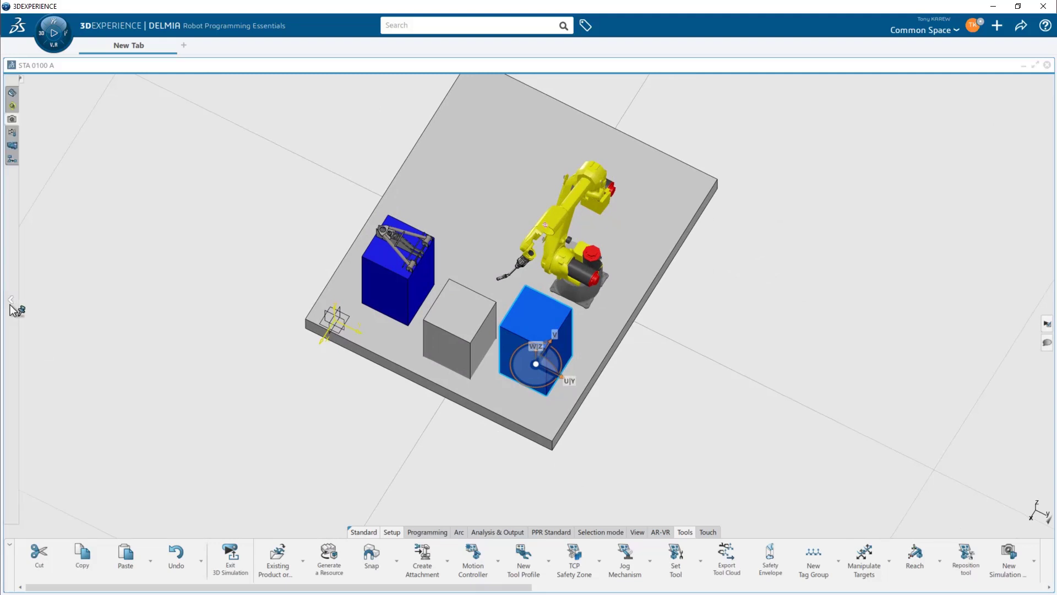
left_click(52, 219)
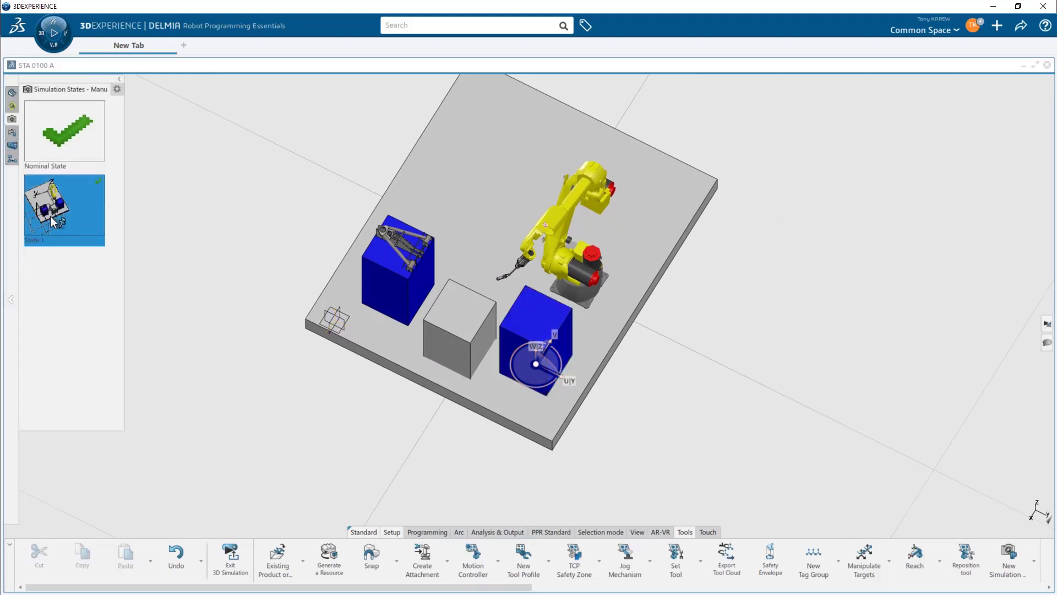
right_click(62, 214)
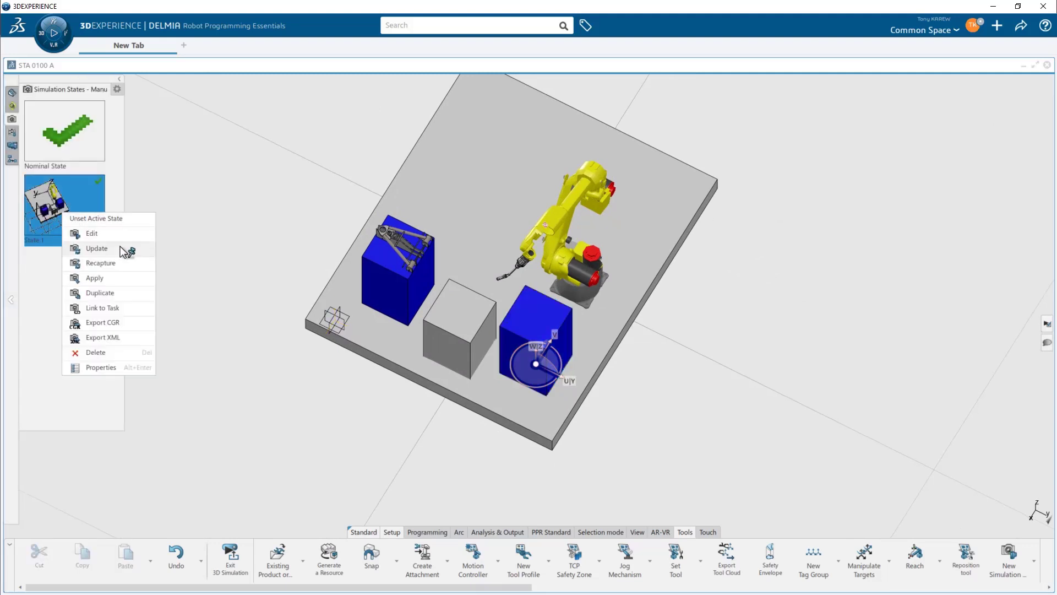
left_click(116, 274)
middle_click_drag(347, 382, 279, 245)
middle_click_drag(492, 349, 433, 389)
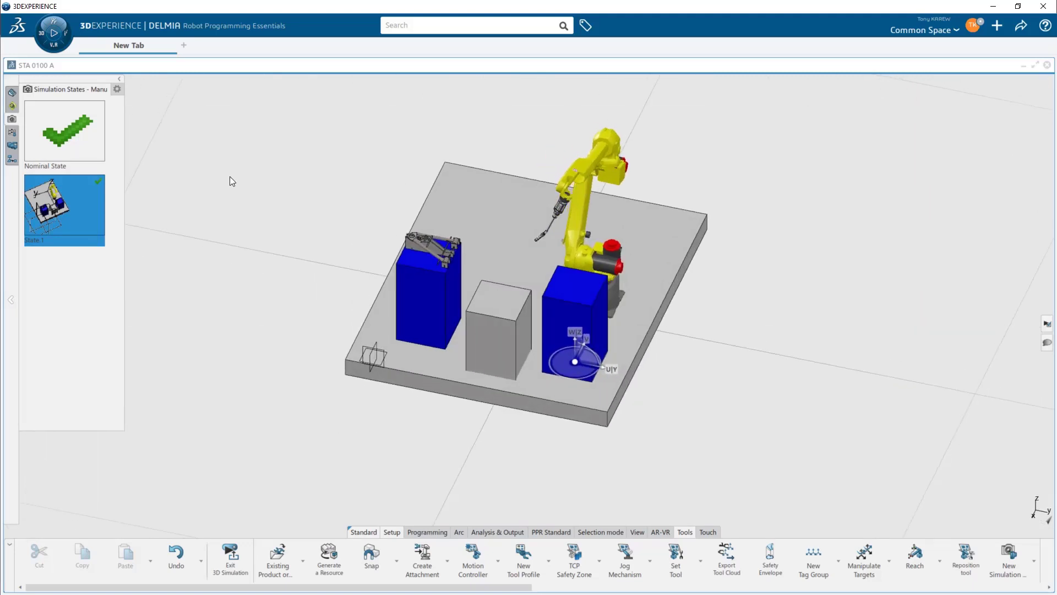
left_click(120, 78)
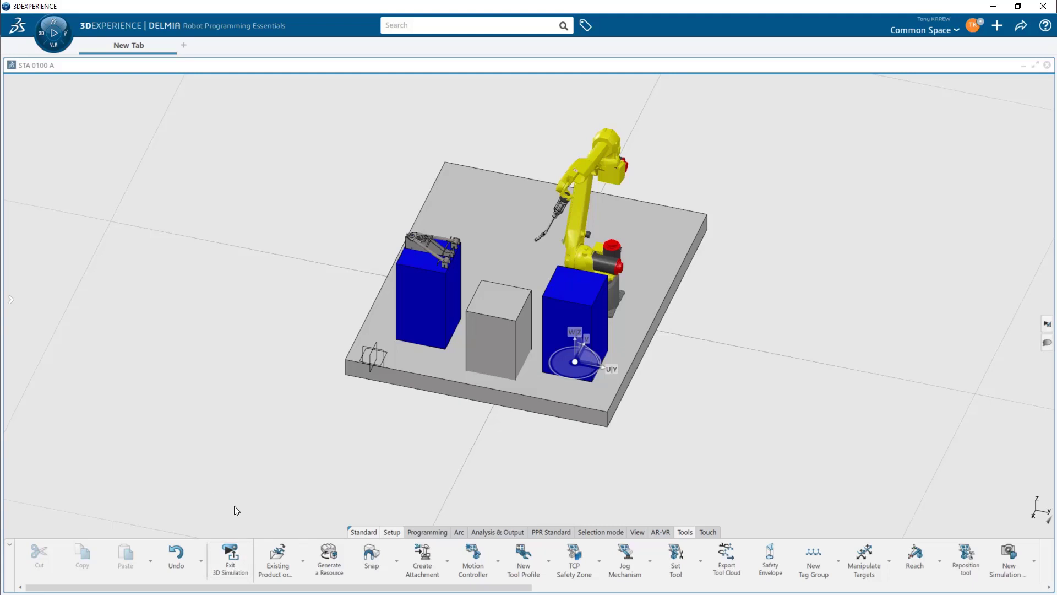
- Exit the 3D simulation of STA 0100 A and open the bookmarks
left_click(230, 556)
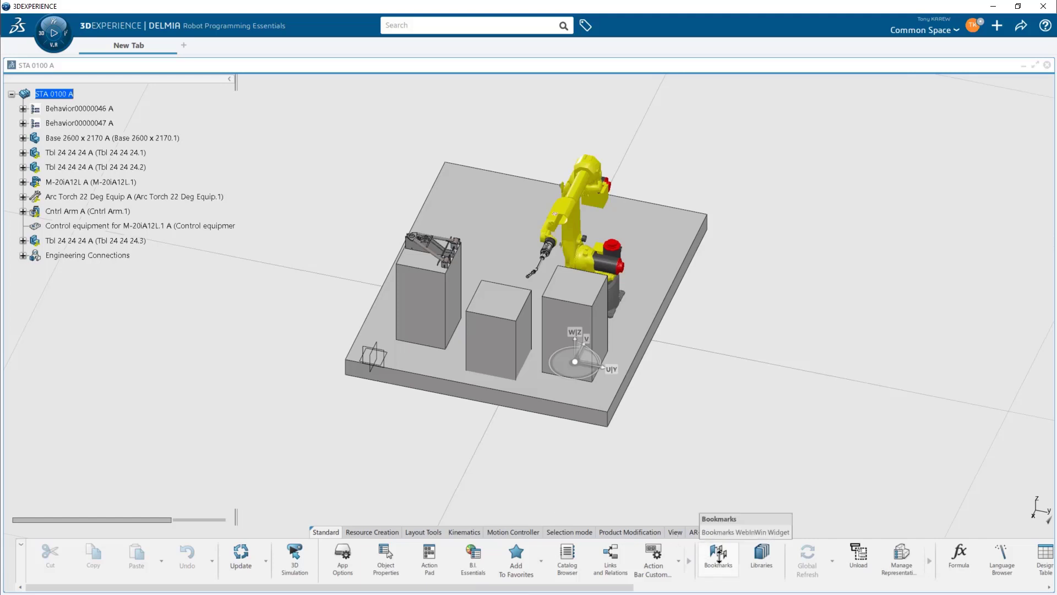
scroll(718, 557, "down", 1)
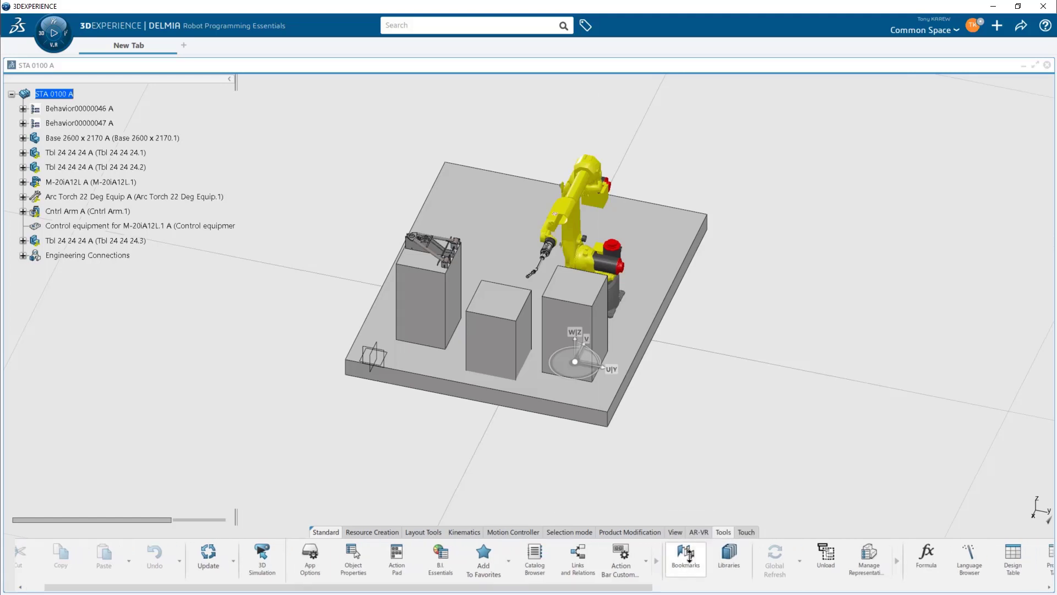
left_click(689, 555)
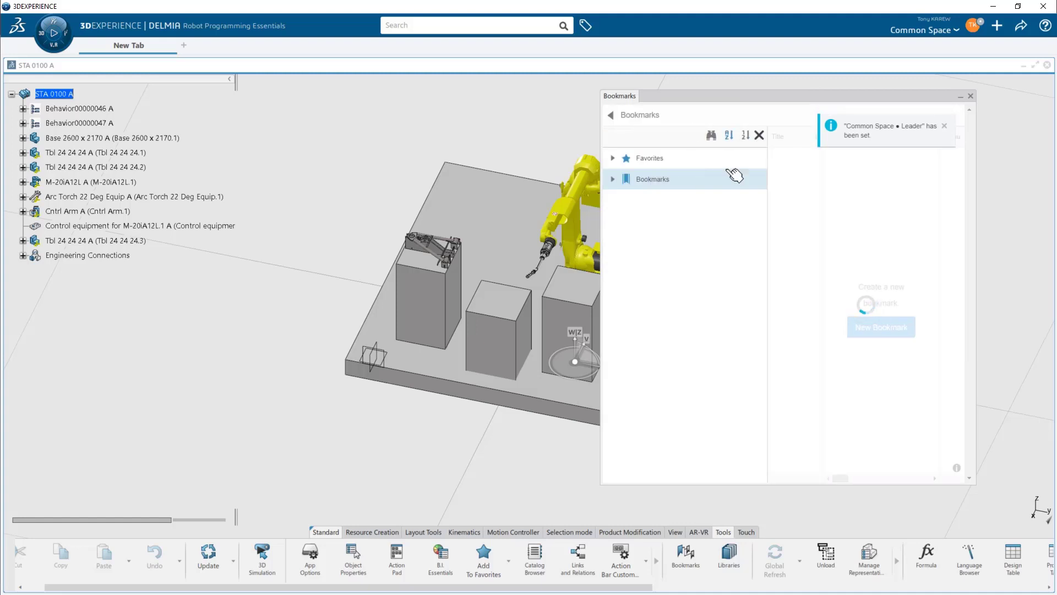
- Insert the UR16e robot from the Universal bookmark under Production Resources, Robots into STA 0100 A
left_click(613, 179)
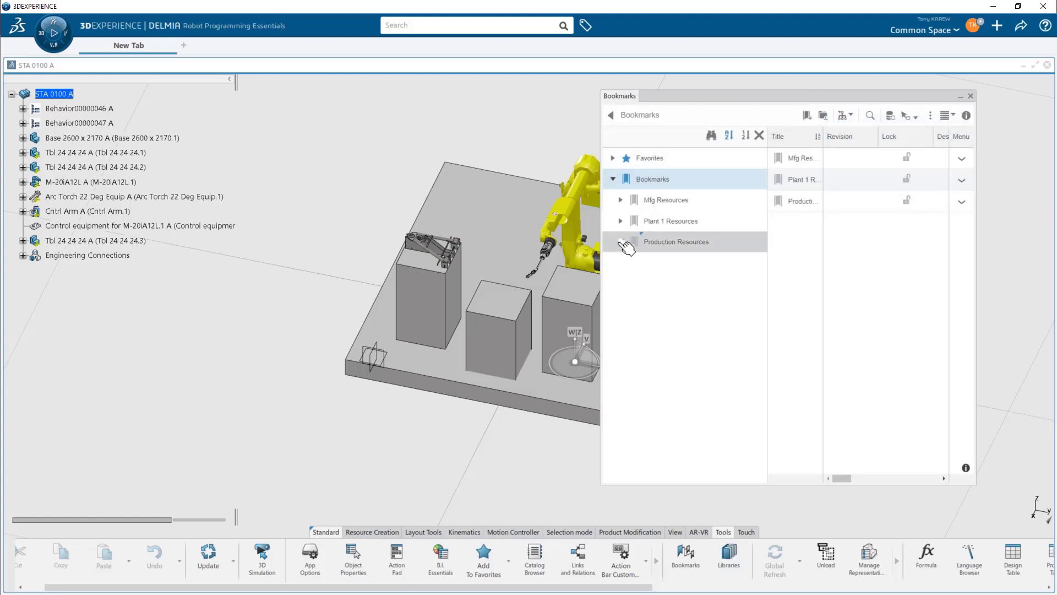
left_click(621, 242)
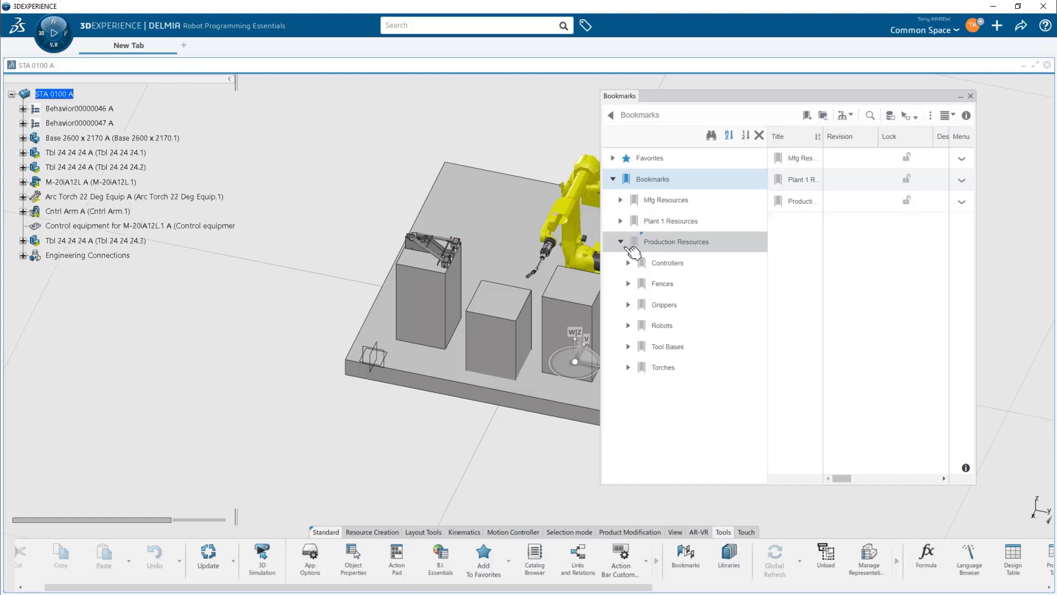
left_click(628, 325)
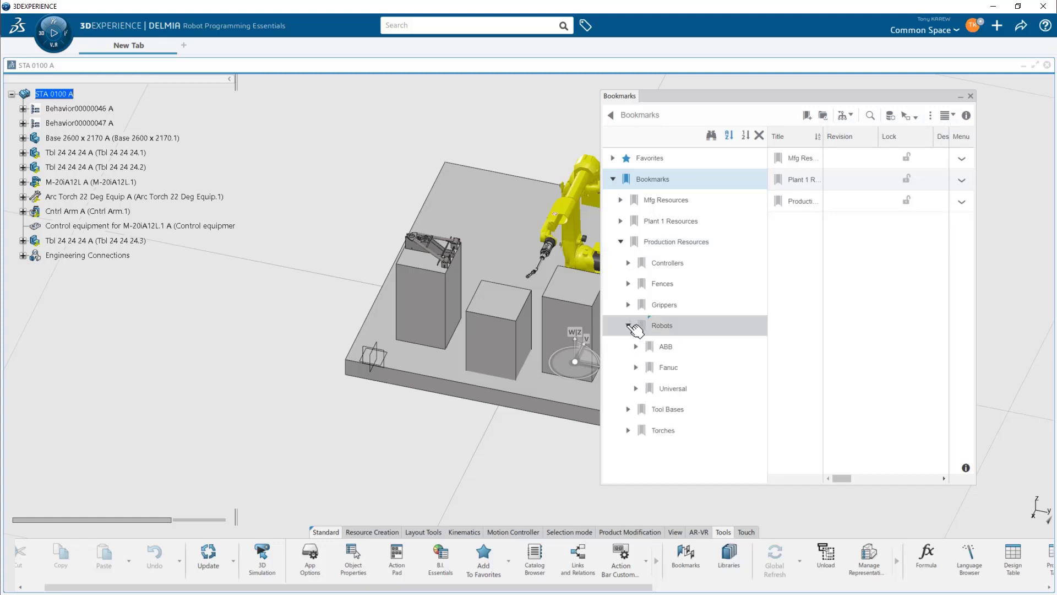
left_click(643, 389)
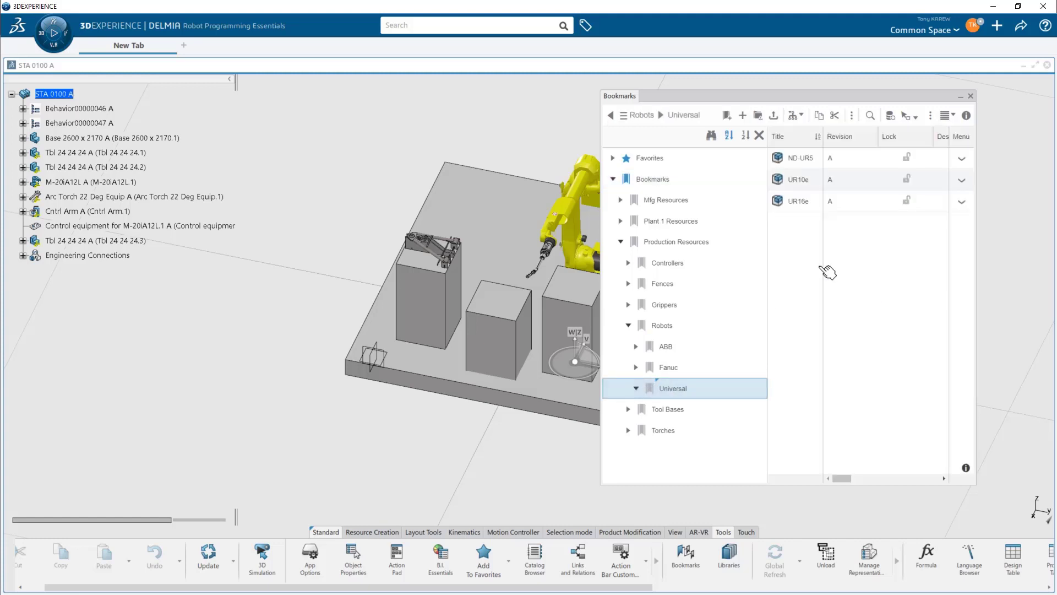
left_click(795, 202)
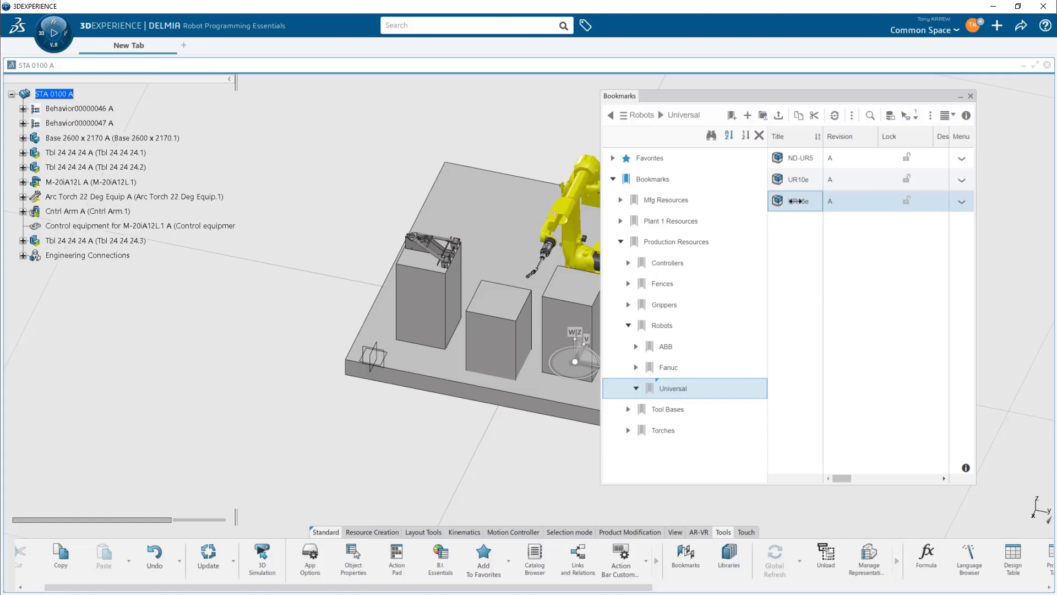
left_click_drag(793, 219, 65, 93)
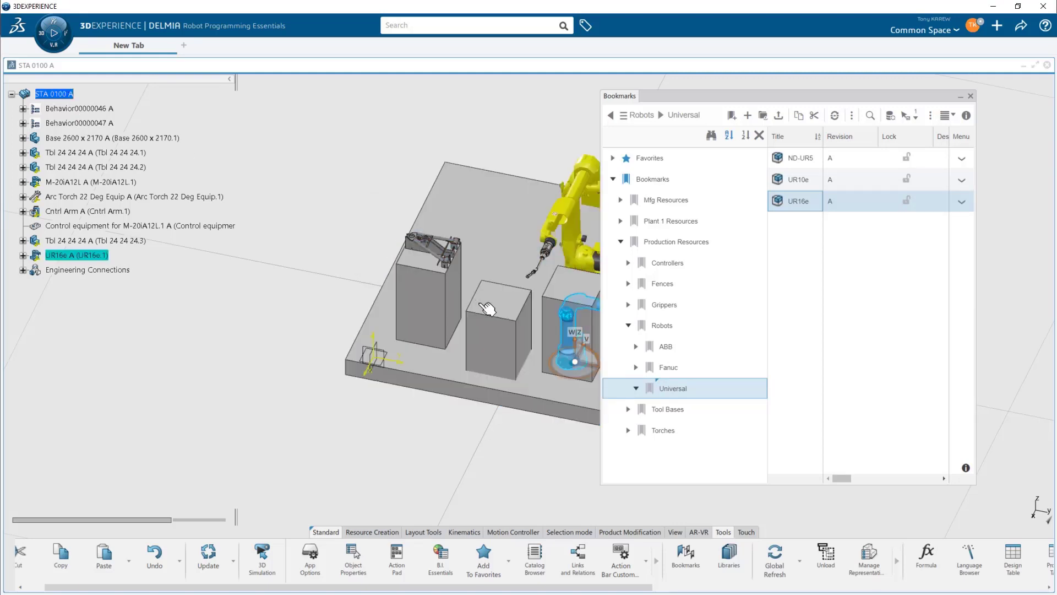
- Raise the UR16e robot by about 845 mm to the top of the table it stands in
left_click_drag(575, 350, 575, 267)
scroll(438, 352, "up", 2)
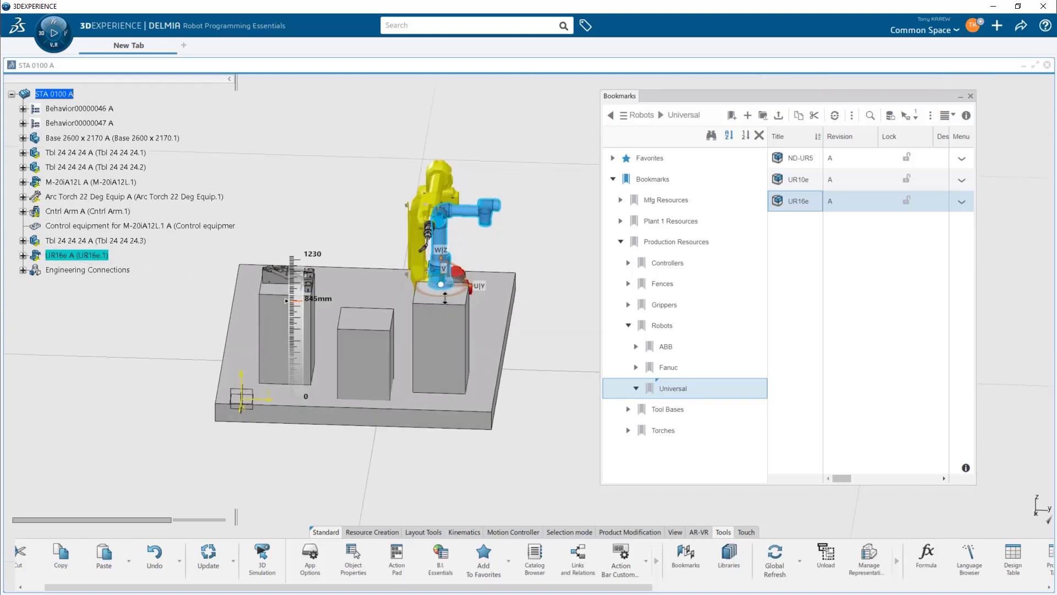
scroll(425, 370, "up", 5)
scroll(488, 371, "down", 6)
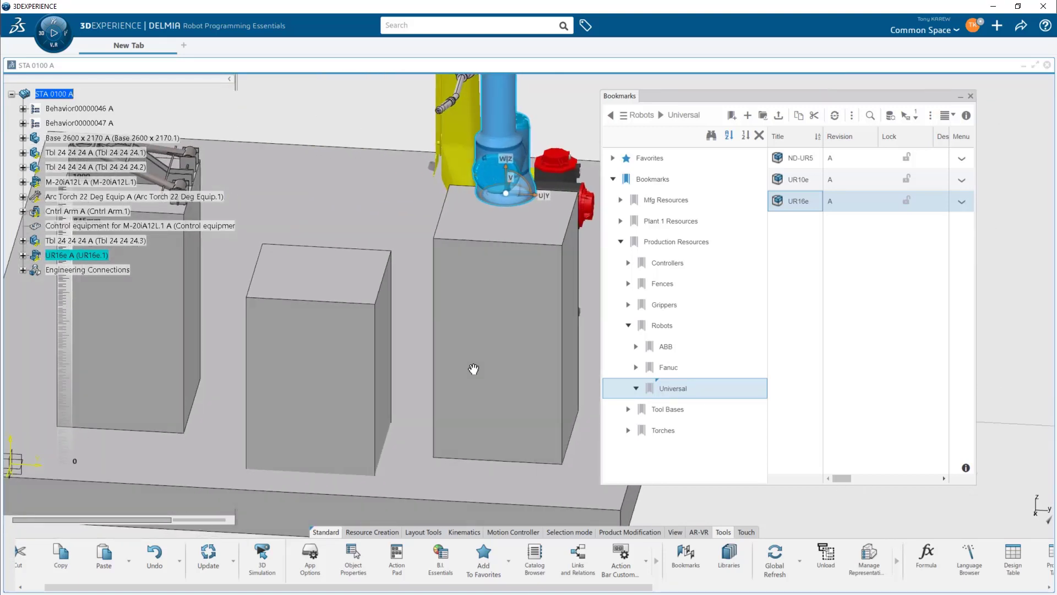
middle_click_drag(479, 410, 463, 377)
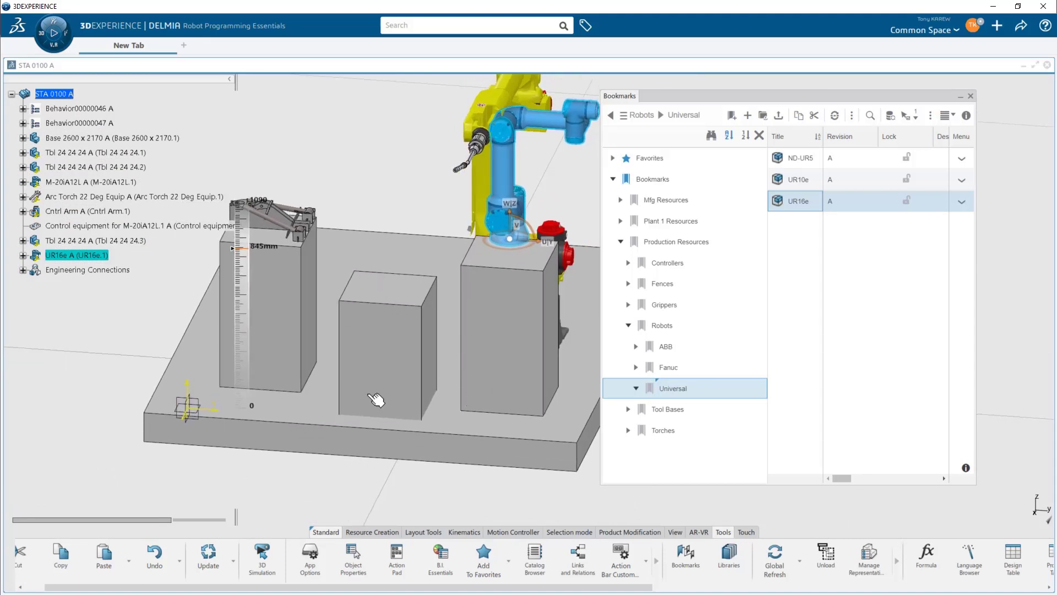
- Move the UR16e robot across to the middle table, using that table as the manipulation reference
left_click(406, 374)
middle_click_drag(522, 403, 462, 351)
left_click(102, 256)
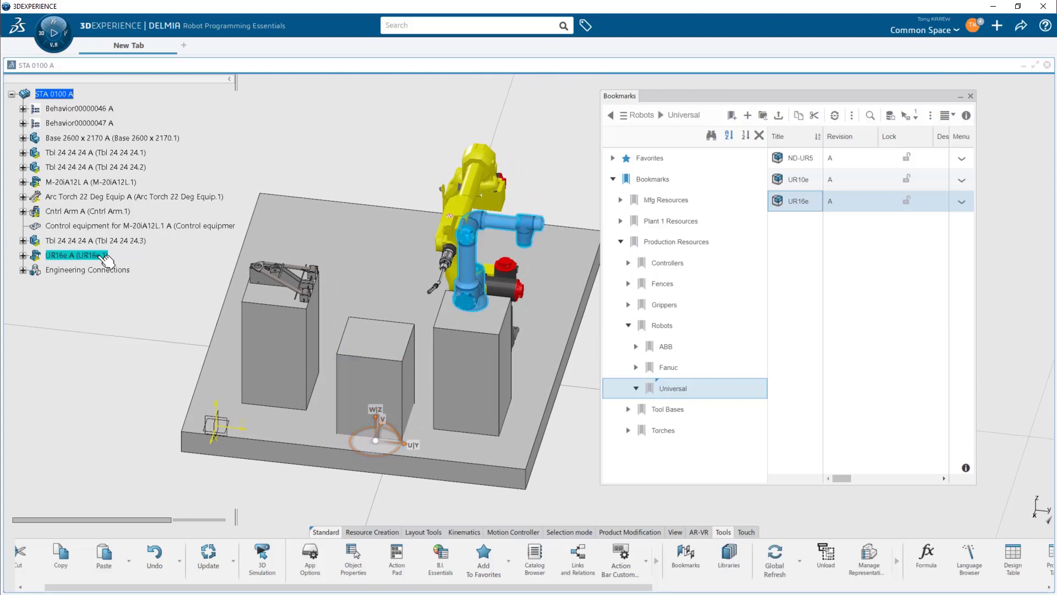
left_click_drag(363, 453, 271, 475)
middle_click_drag(406, 430, 425, 456)
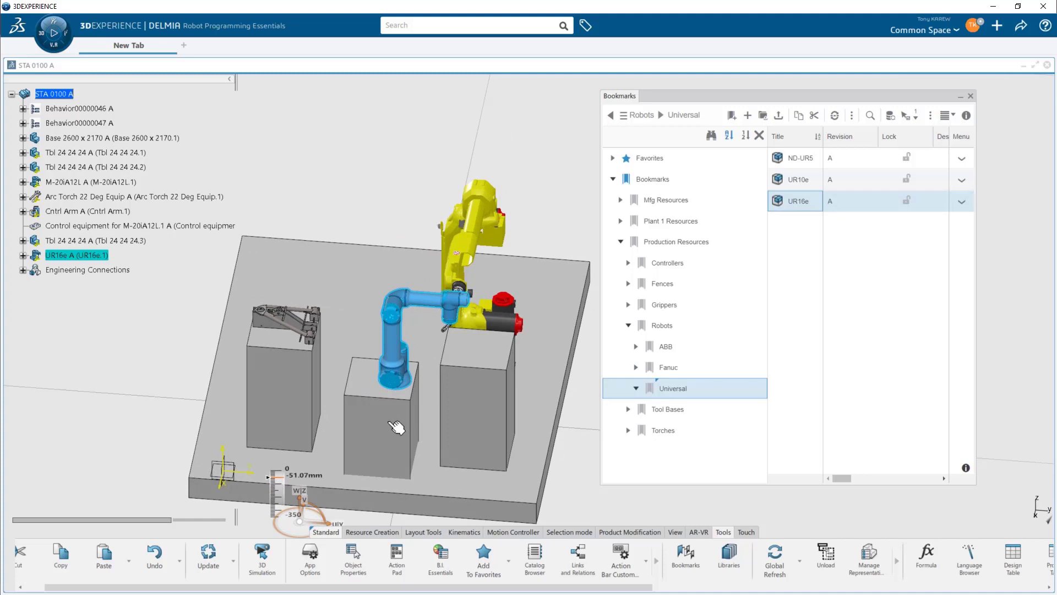
middle_click_drag(397, 419, 418, 360)
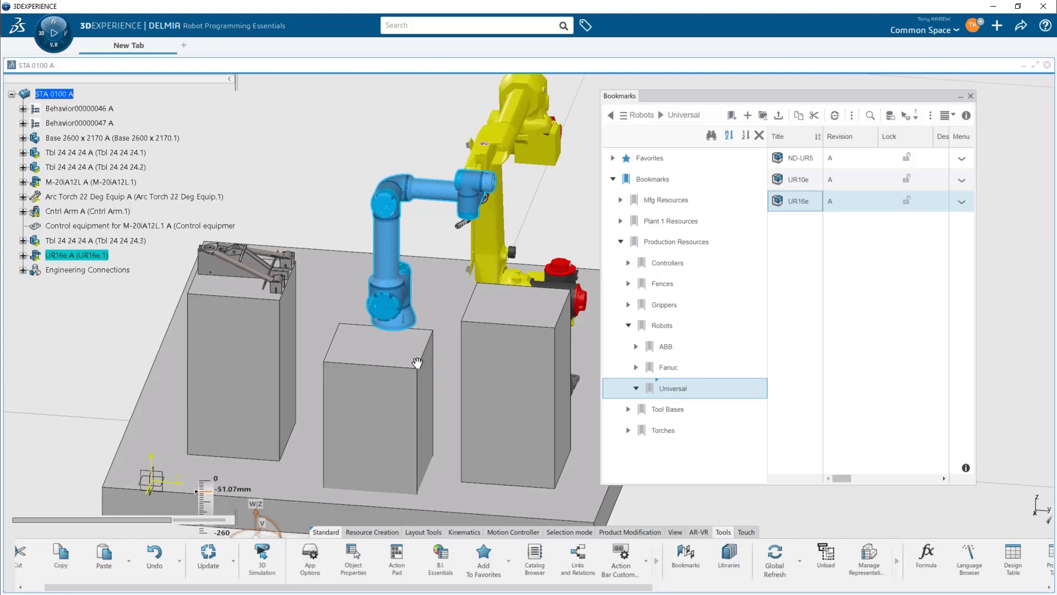
- Lower the UR16e robot onto the middle table's top, to a height of about 812 mm
left_click(409, 321)
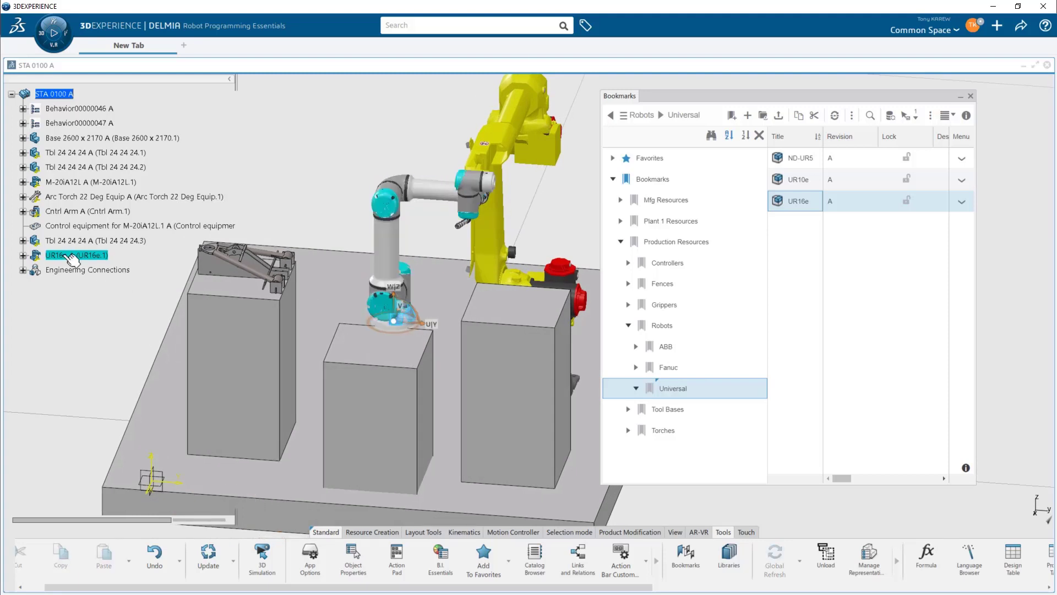
left_click(71, 256)
left_click_drag(393, 308, 391, 338)
middle_click_drag(395, 381, 391, 380)
- Turn the UR16e robot about its vertical axis and set its absolute angle along Z to -180deg
left_click_drag(395, 365, 421, 336)
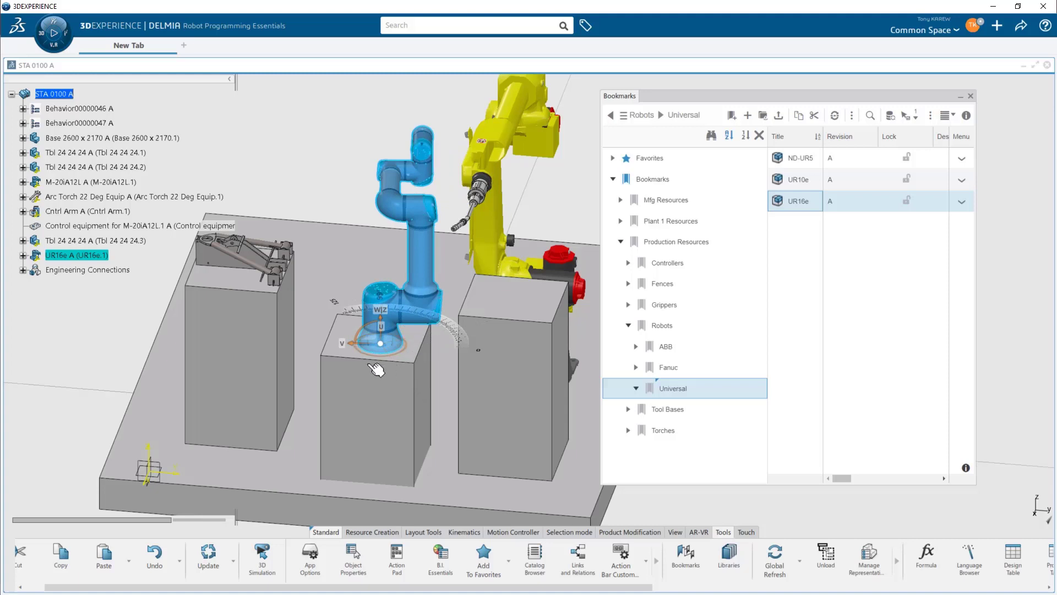
double_click(362, 352)
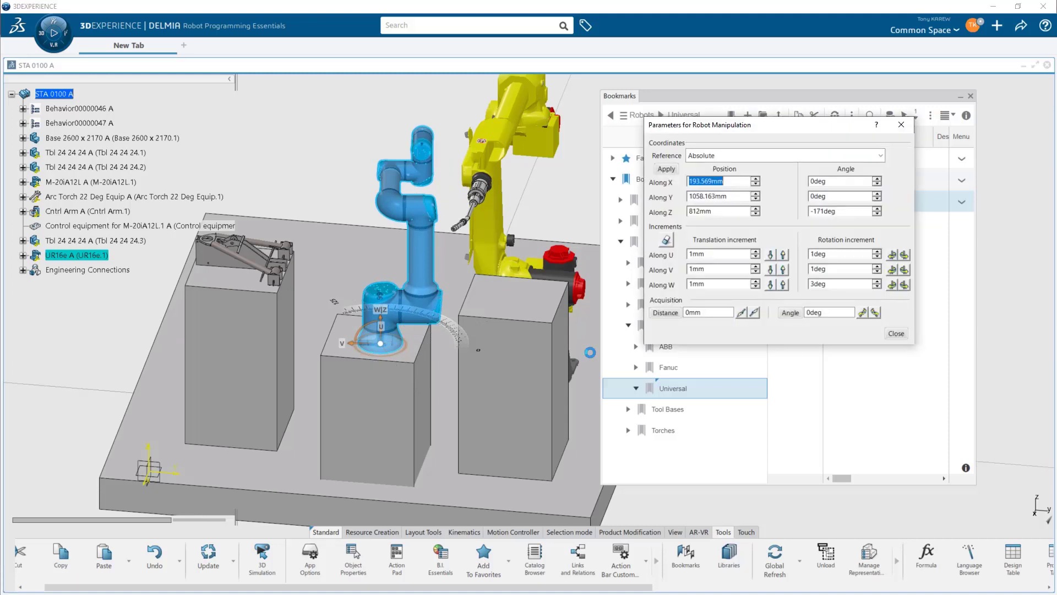
left_click(857, 211)
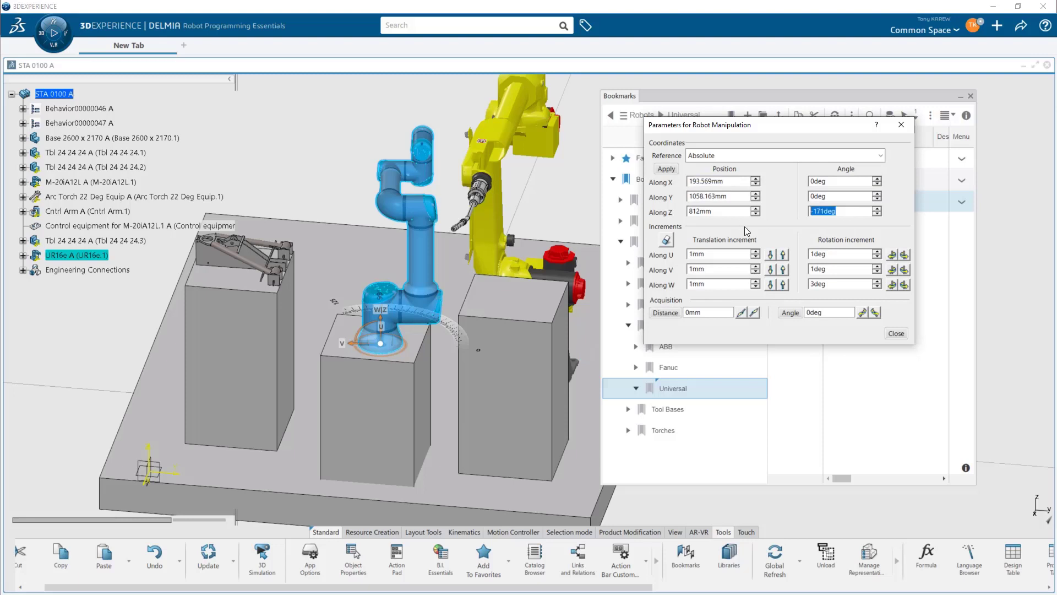
type("-180")
left_click(668, 169)
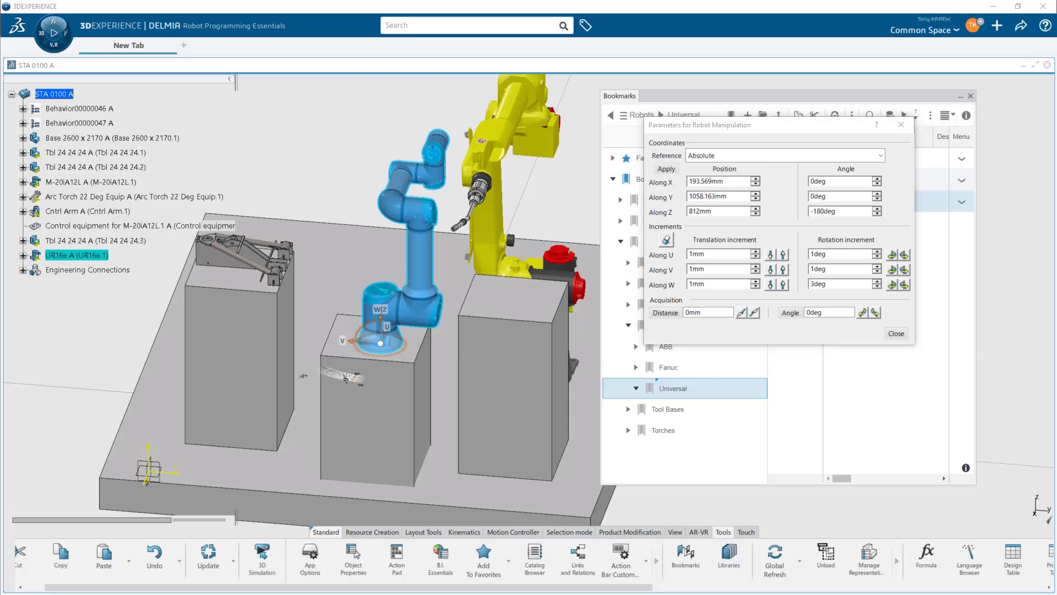
left_click(897, 333)
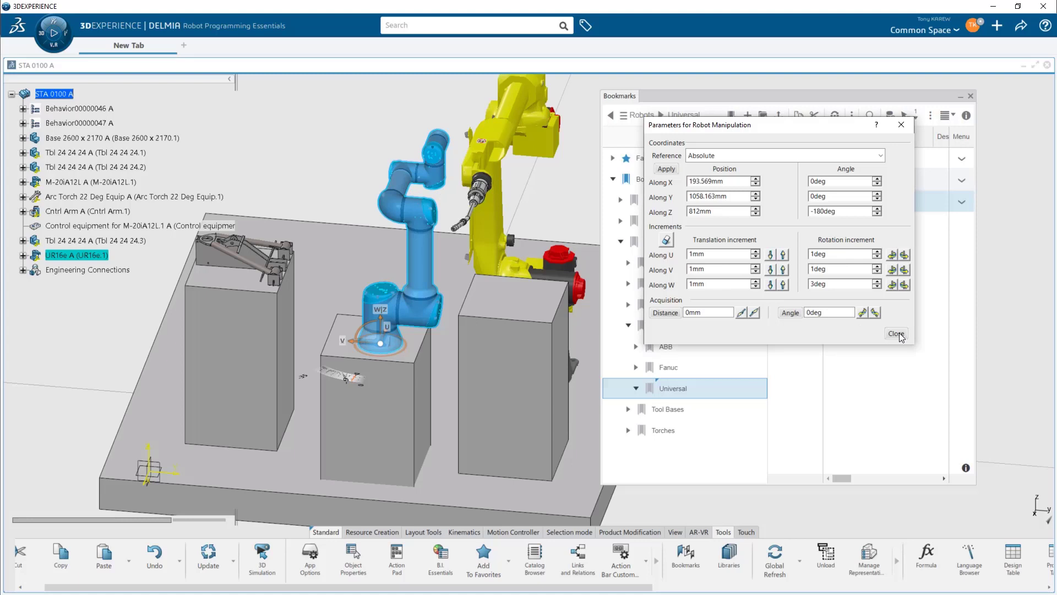
left_click(897, 333)
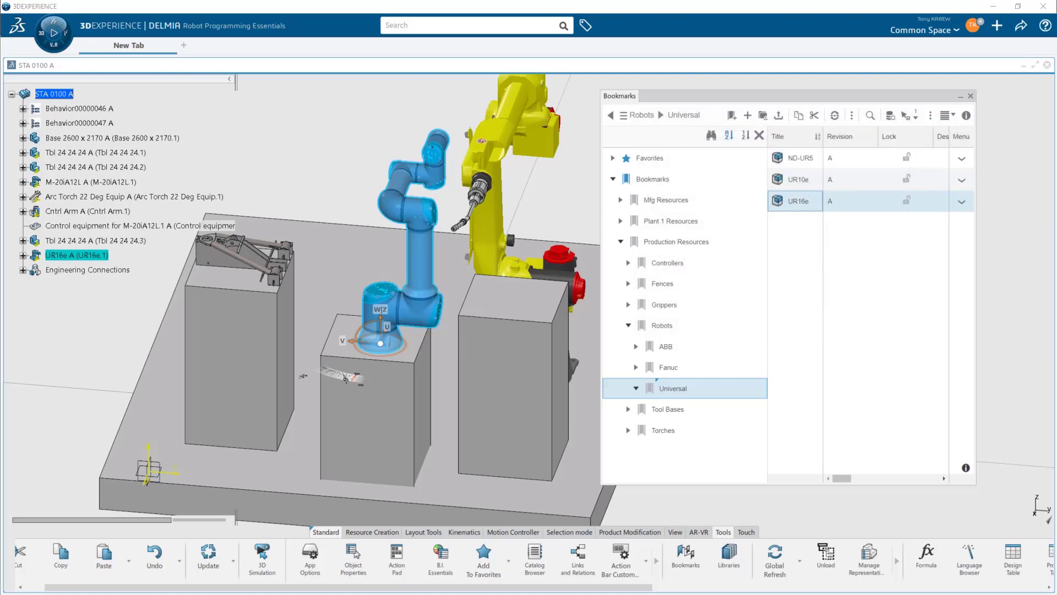
- Insert the Two Arms Gripper from the Grippers bookmark into STA 0100 A and raise it above the UR16e's base
left_click(656, 305)
left_click(804, 160)
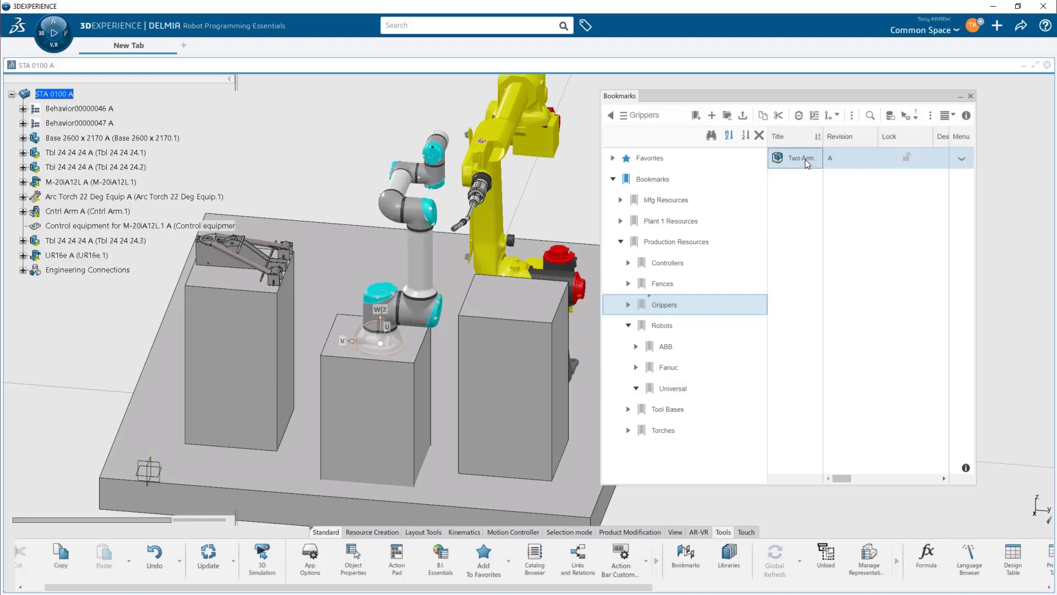
left_click_drag(805, 158, 65, 96)
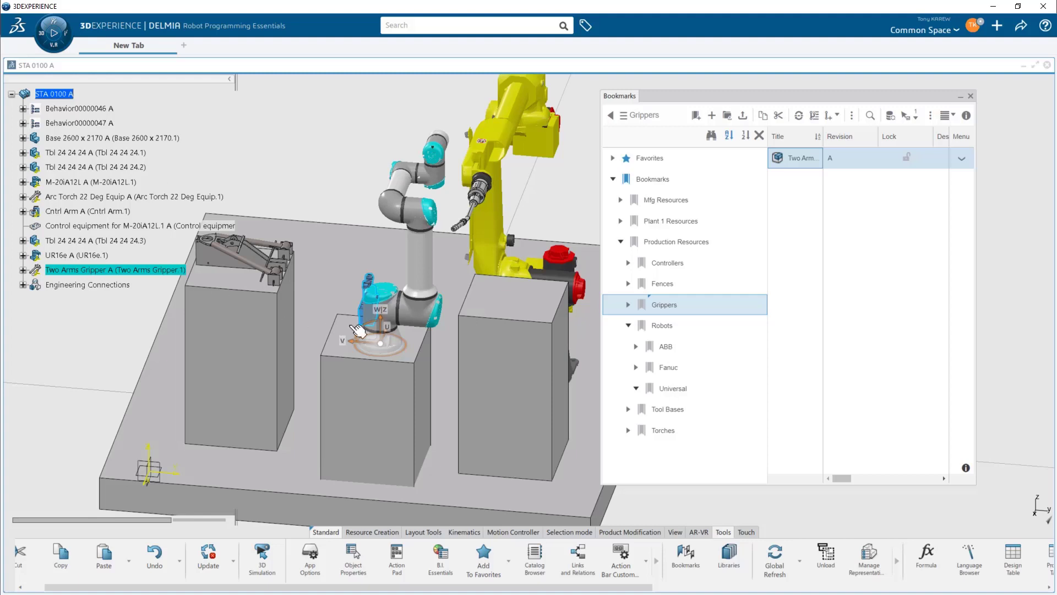
left_click_drag(381, 343, 379, 265)
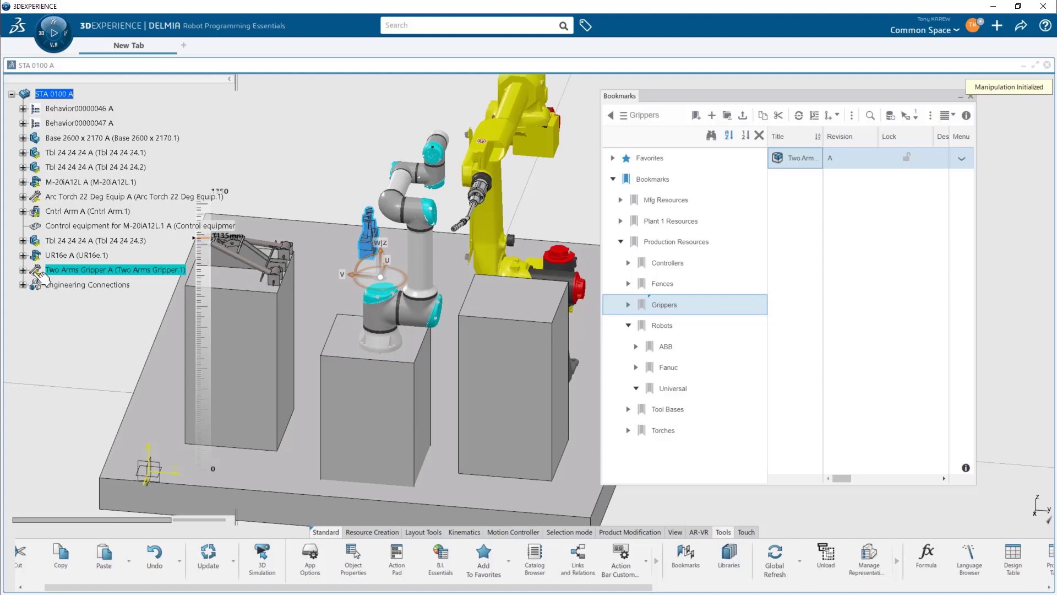
- Examine the Two Arms Gripper's publications in the tree, then collapse it and hide the tree
middle_click_drag(372, 364, 319, 427)
middle_click_drag(339, 352, 363, 345)
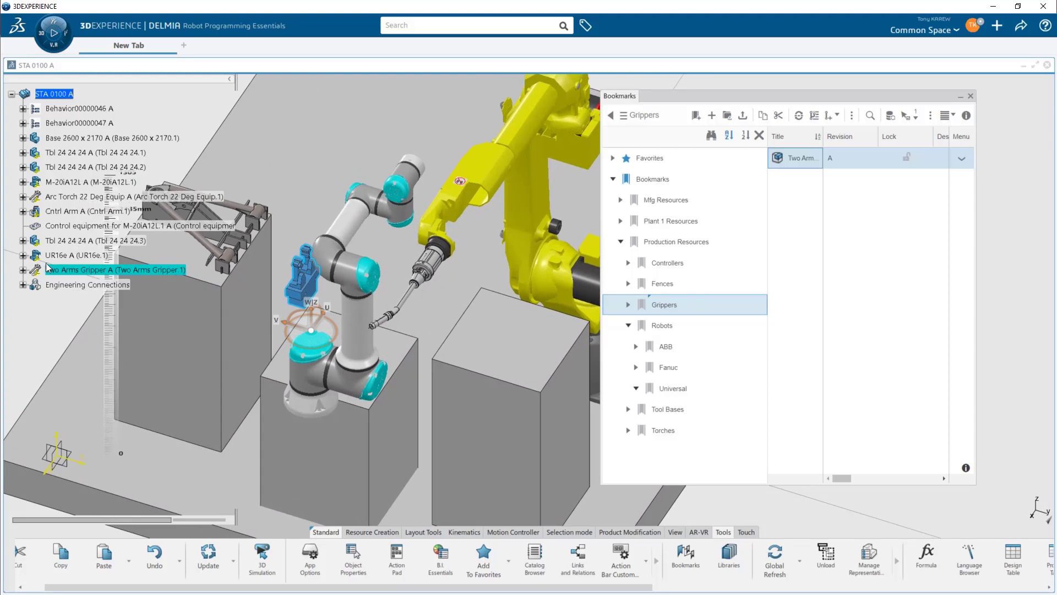
left_click(23, 269)
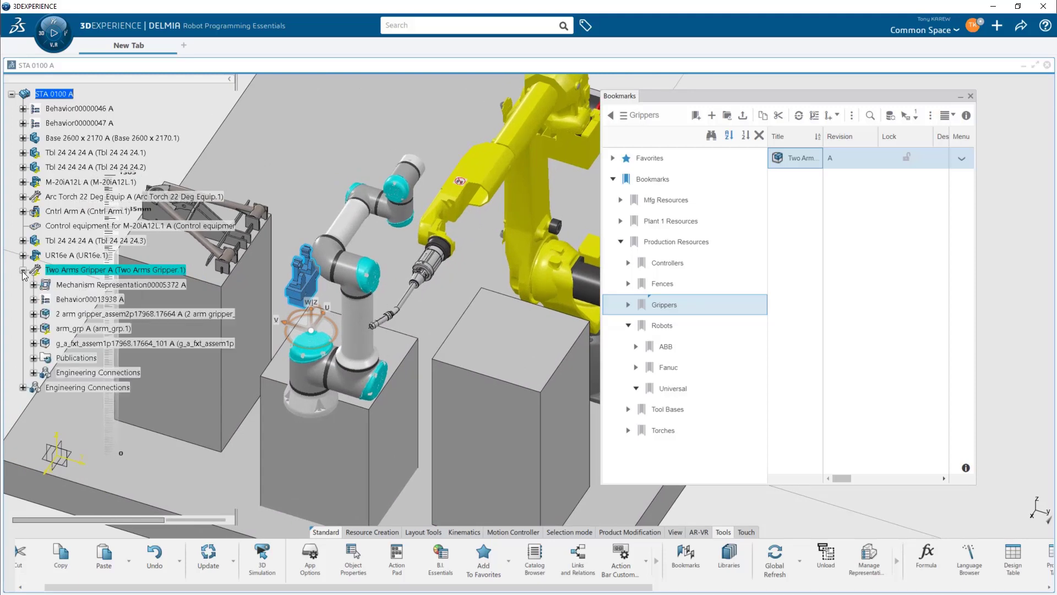
left_click(34, 358)
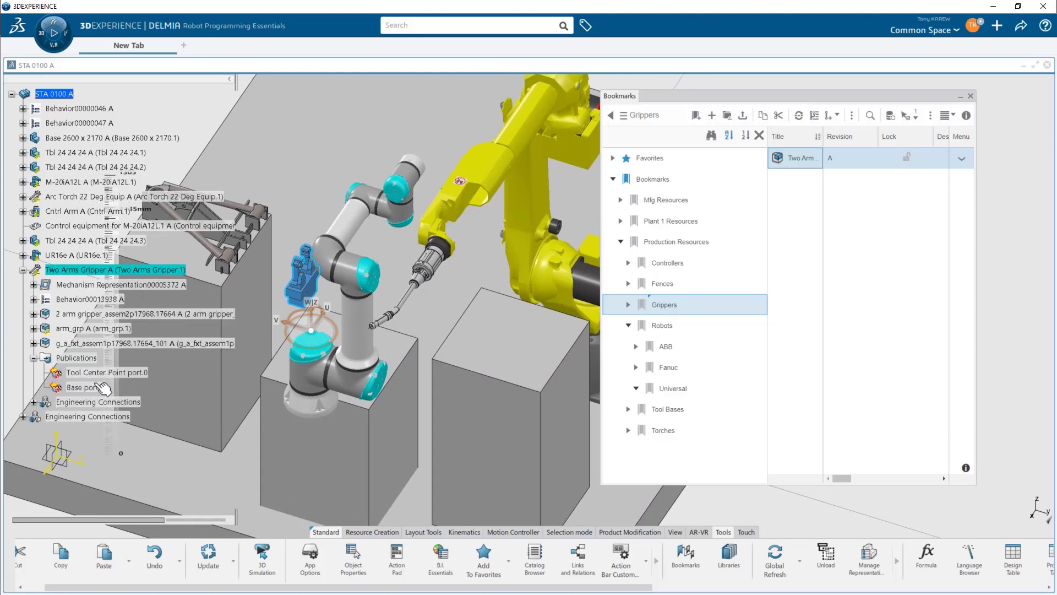
left_click(23, 269)
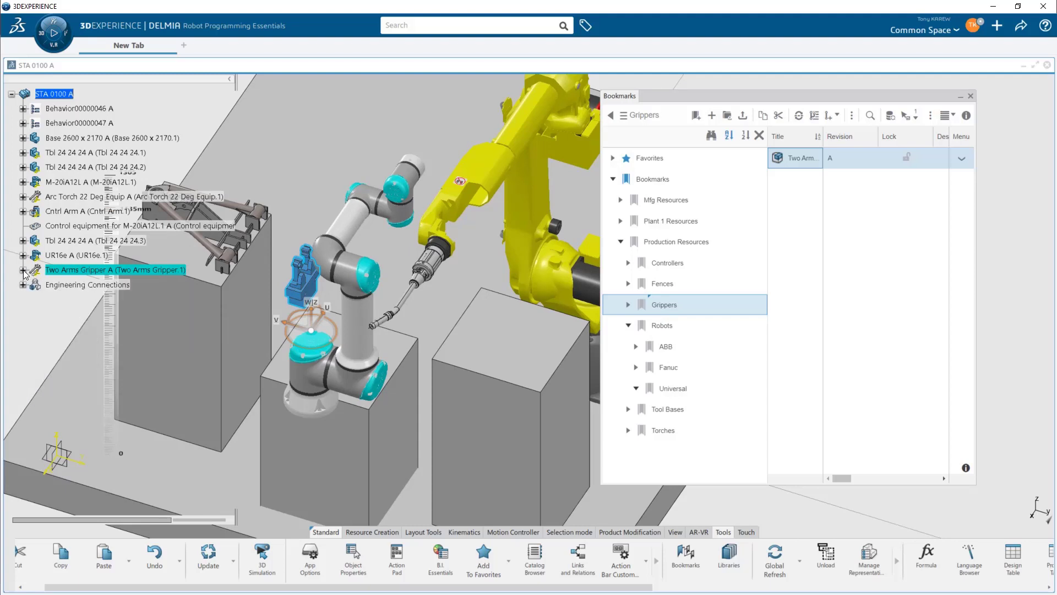
key("F3")
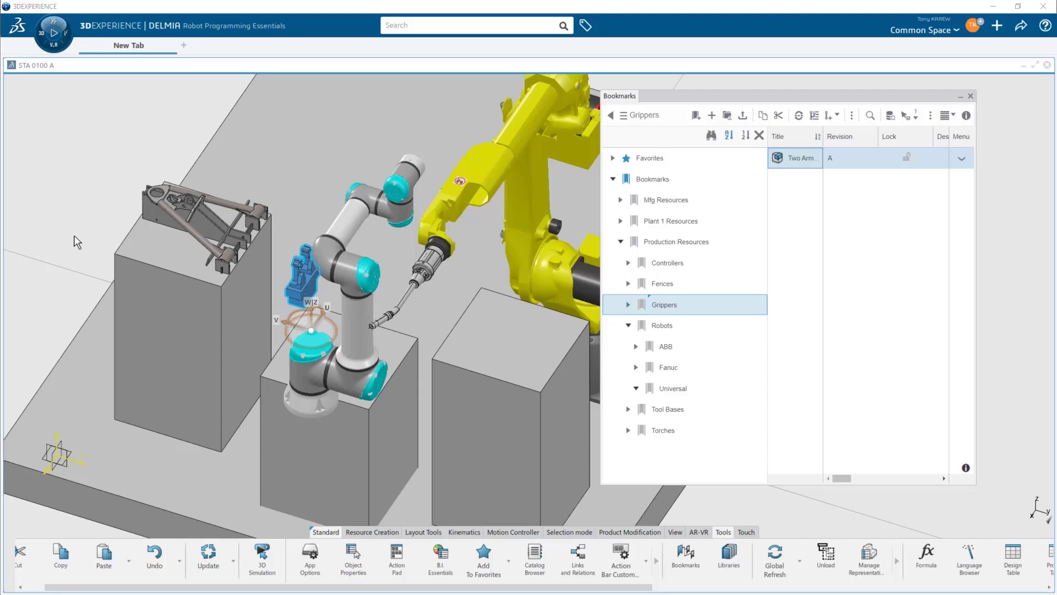
- Activate 3D Simulation and set Two Arms Gripper.1 as UR16e.1's end-of-arm tool, joining Base port.1 to Mount Port1 with TCP Tool Center Point port.0
left_click(260, 560)
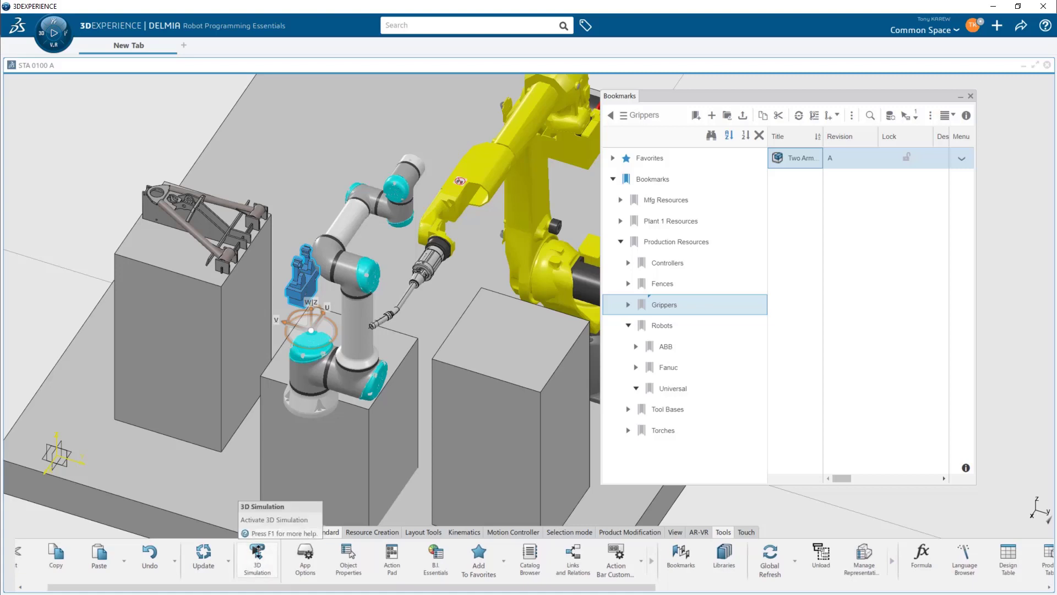
left_click(257, 551)
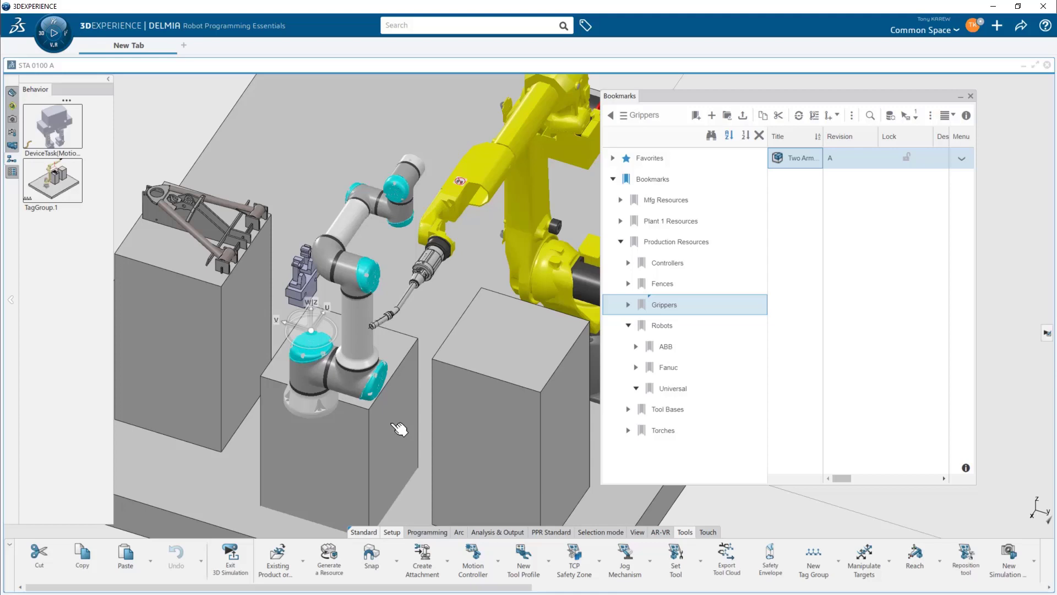
left_click(675, 555)
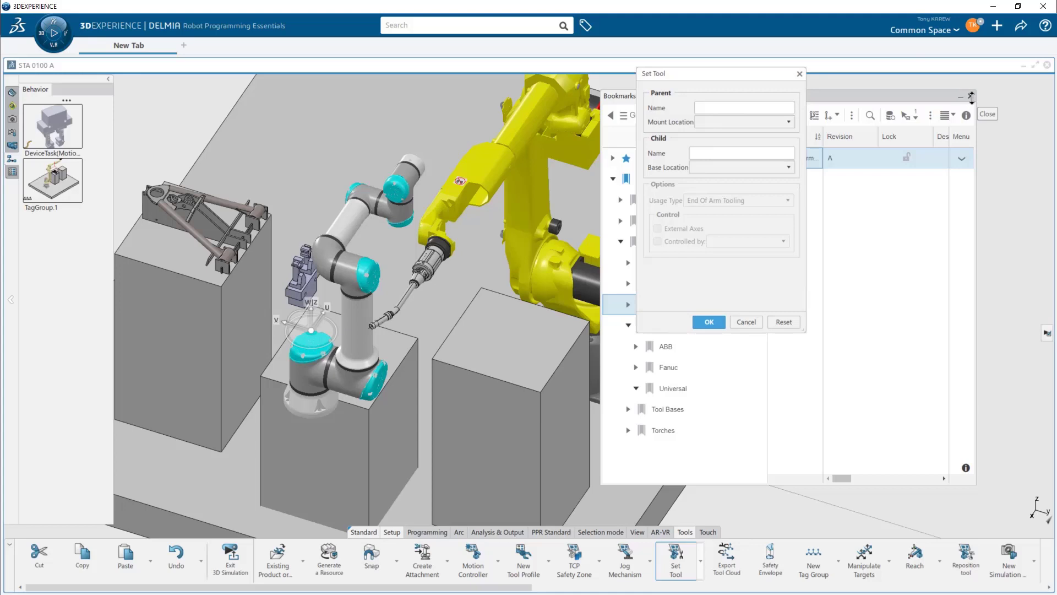
left_click(972, 96)
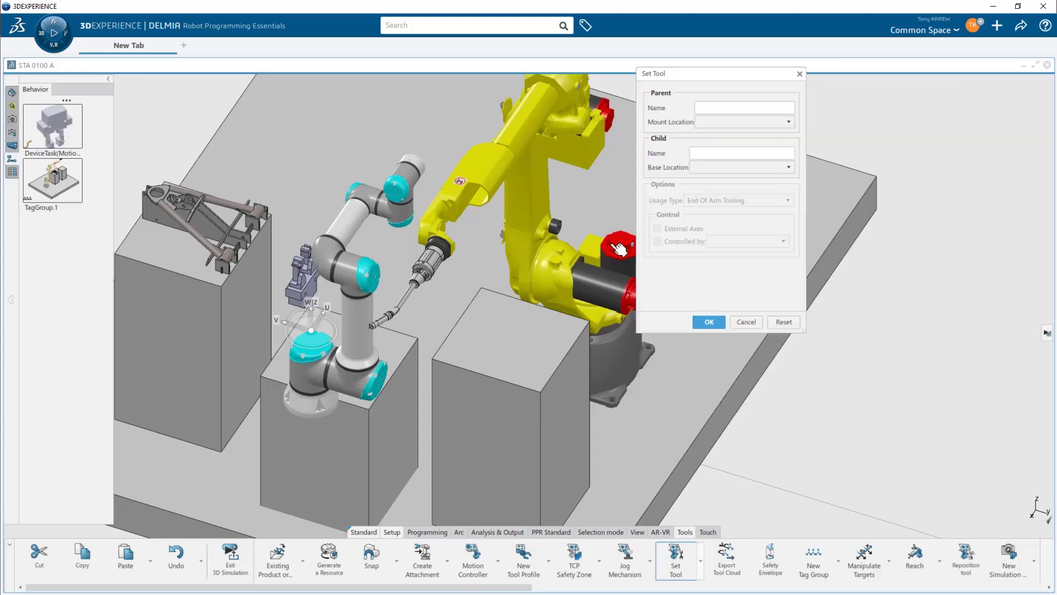
middle_click_drag(440, 333, 485, 351)
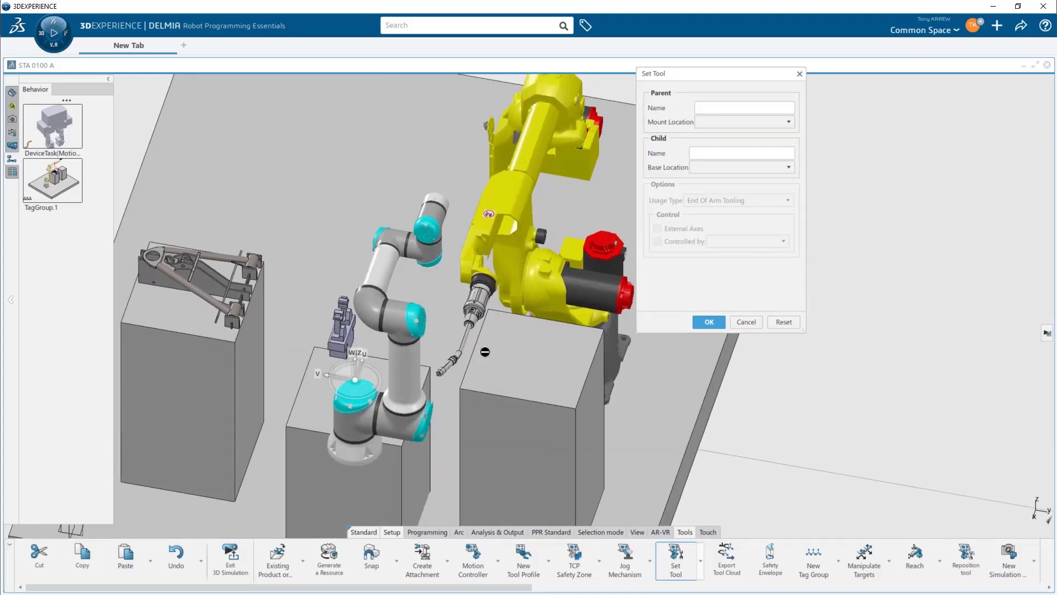
left_click(409, 376)
left_click(347, 355)
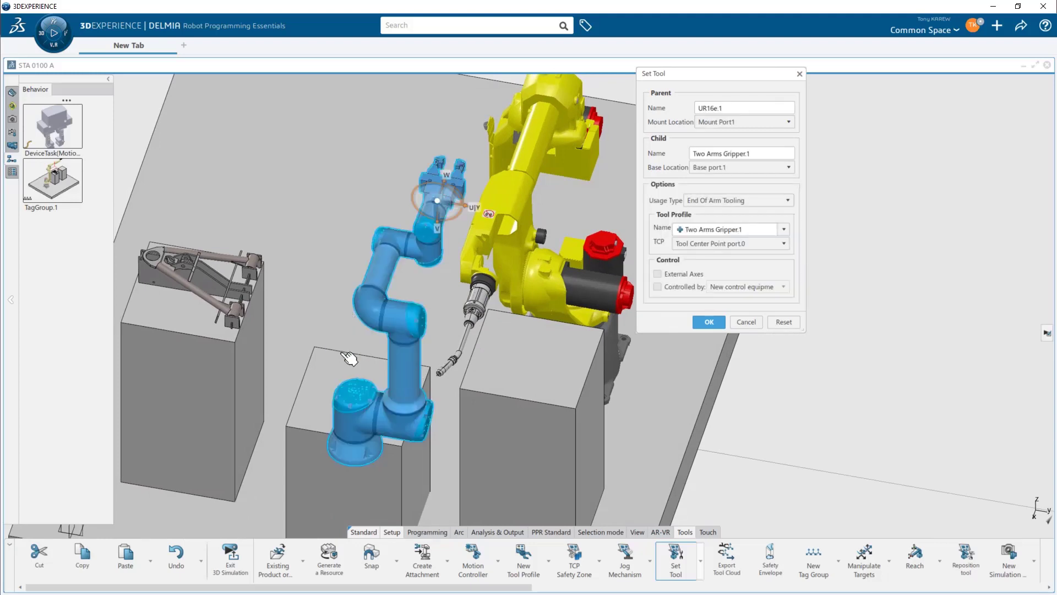
middle_click_drag(348, 358, 410, 358)
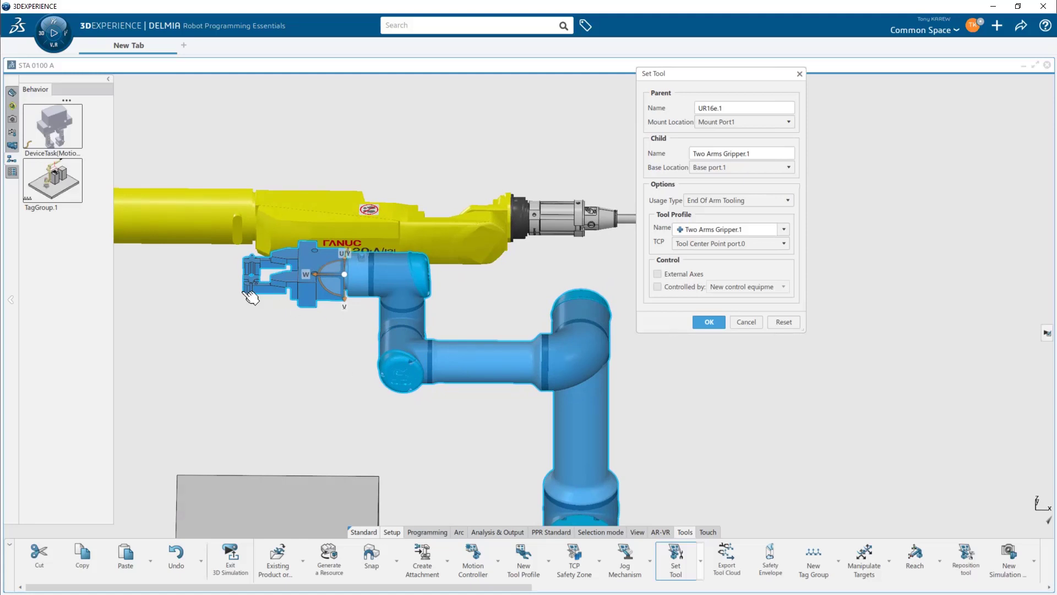
left_click(710, 323)
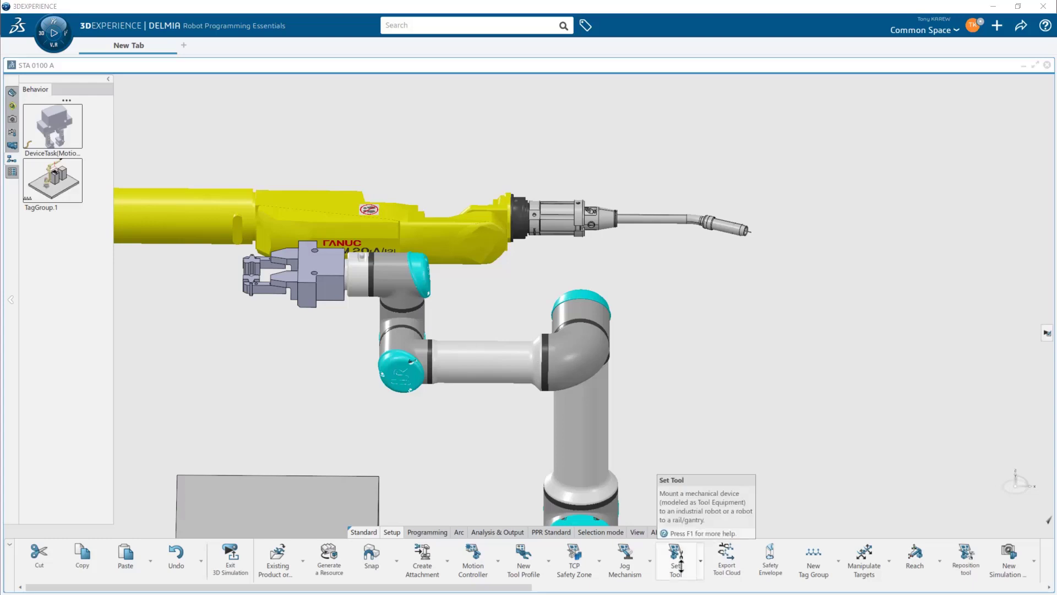
- Jog the UR16e's forearm slightly down and tilt the gripper upward about its tool point, bringing Command.4 to about 56deg
left_click(625, 557)
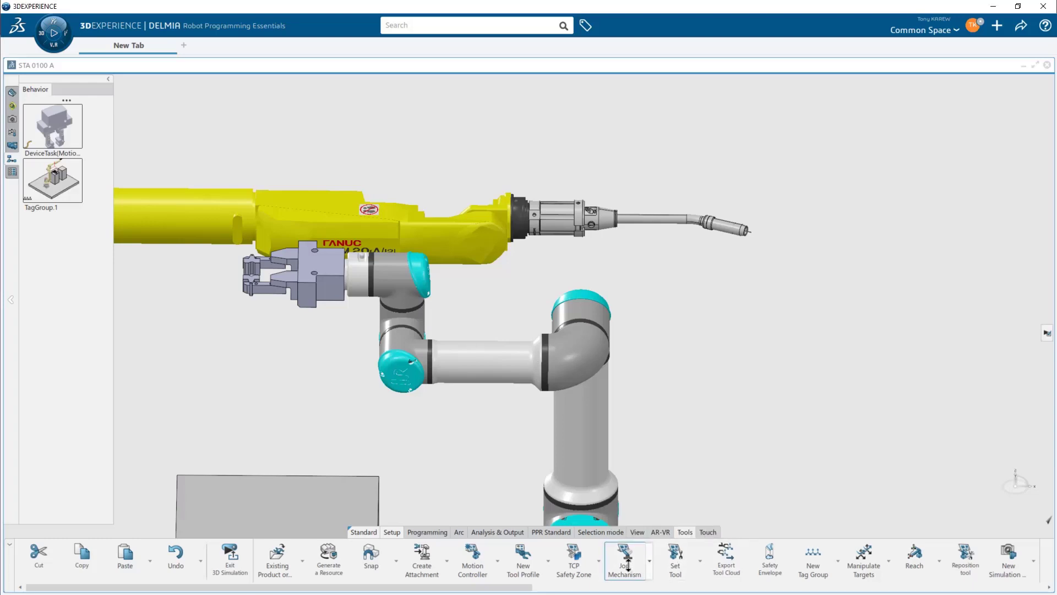
left_click(562, 358)
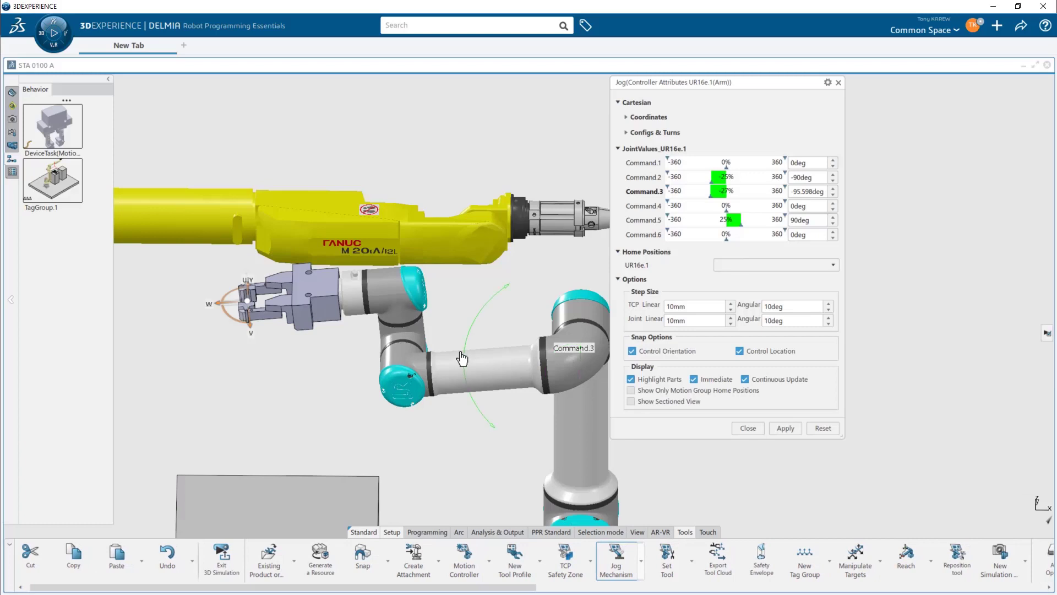
left_click_drag(231, 329, 231, 312)
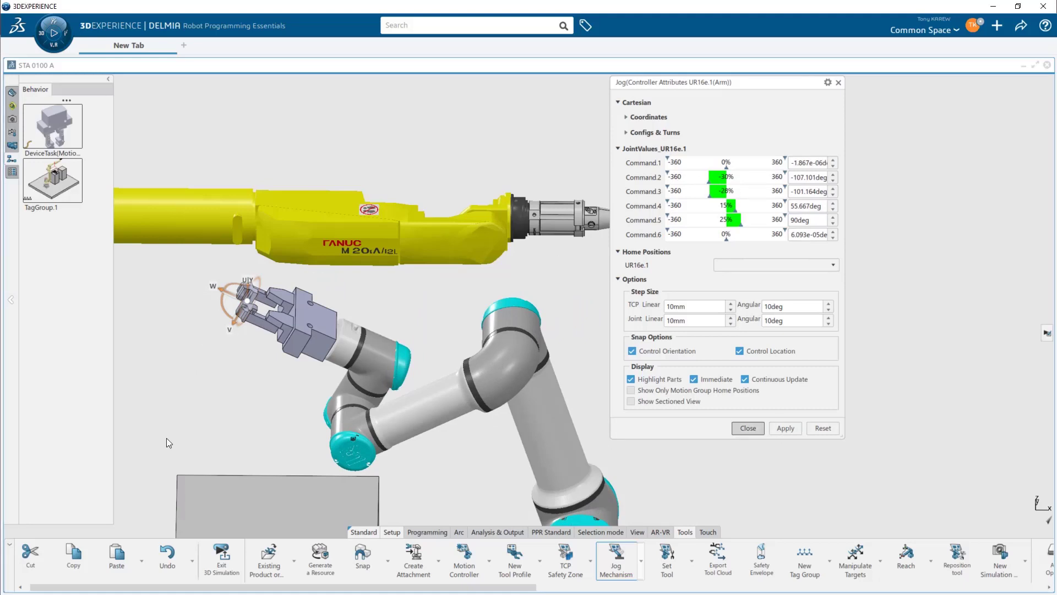
left_click(747, 428)
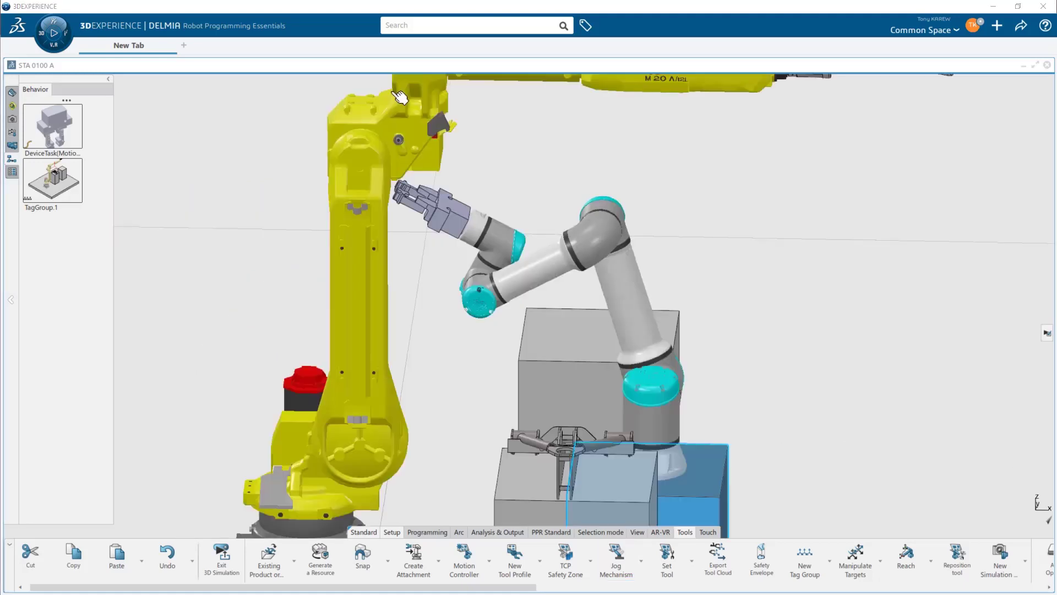
- Jog the UR16e by its tool point so that the gripper tilts downward
middle_click_drag(505, 239, 452, 314)
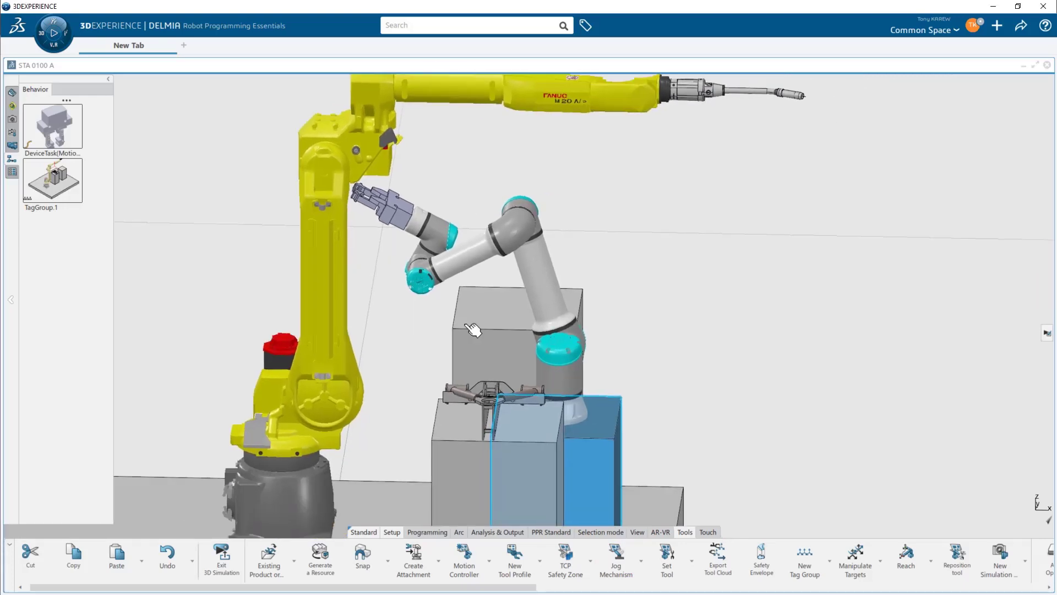
left_click(617, 567)
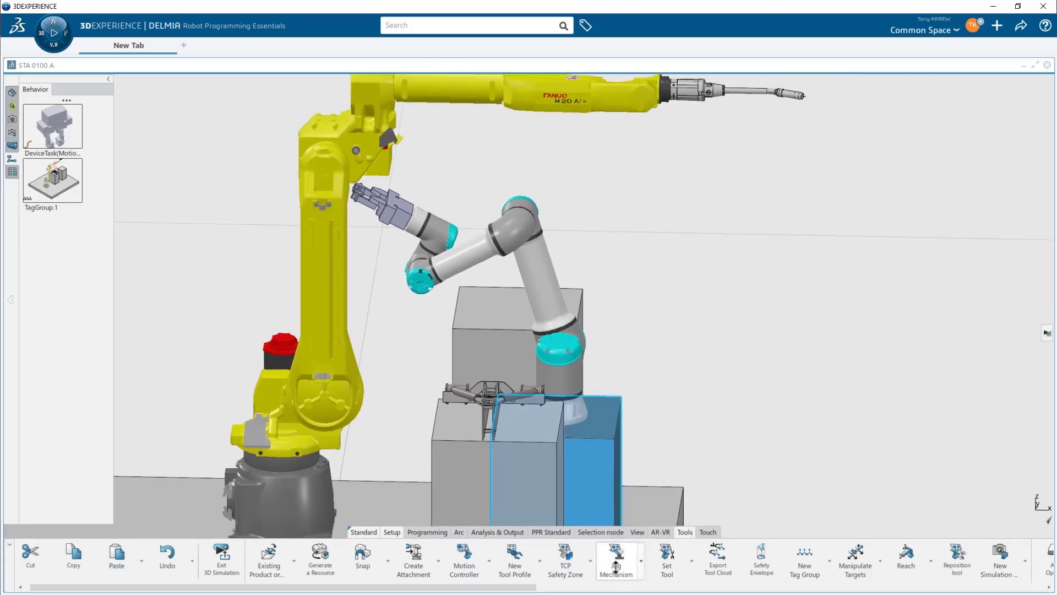
left_click(479, 253)
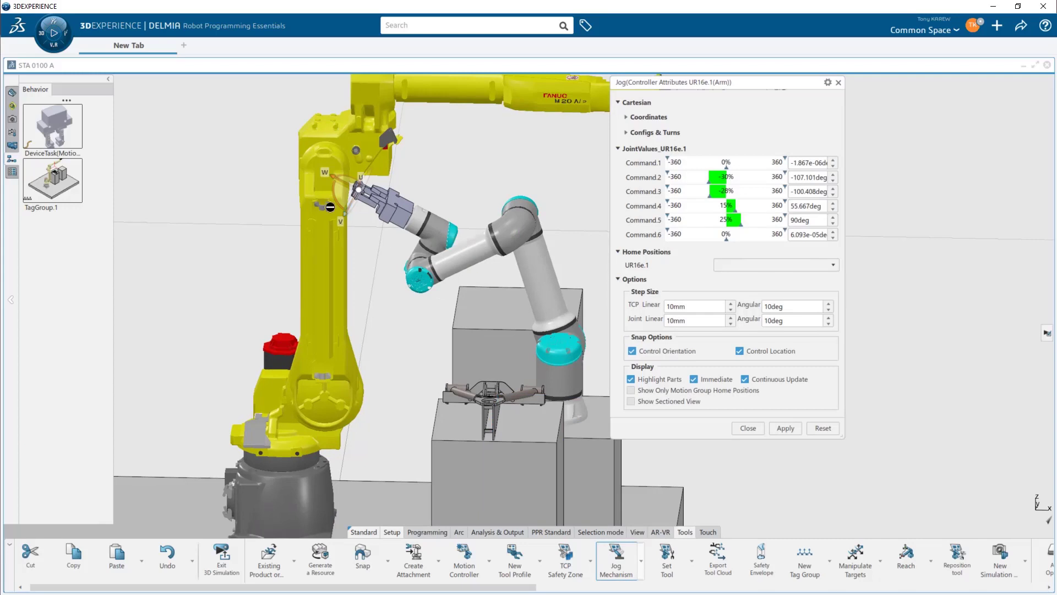
left_click_drag(333, 197, 370, 223)
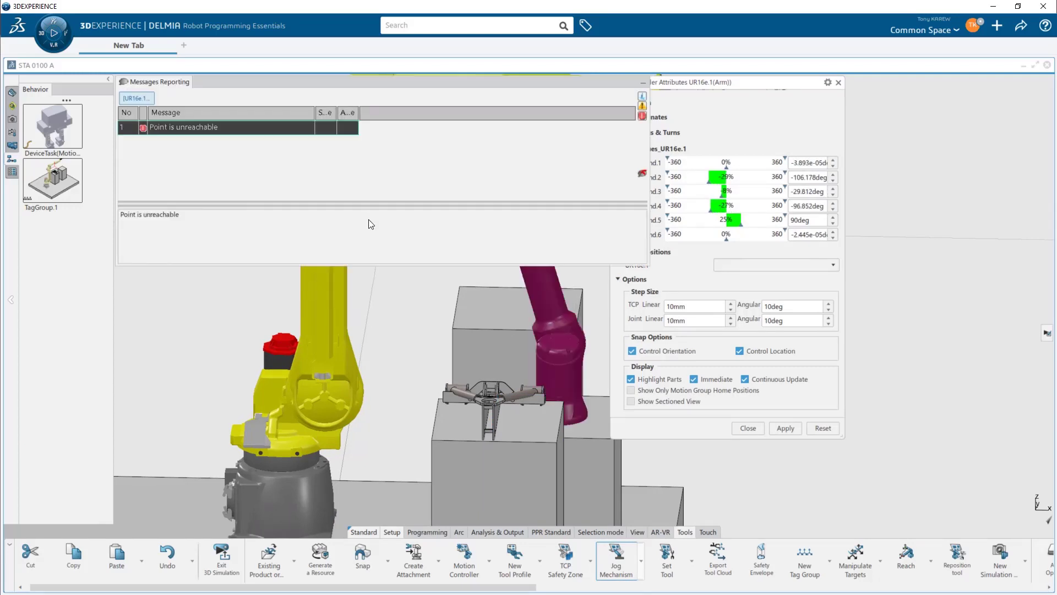
left_click(644, 82)
left_click_drag(361, 210, 397, 305)
- Jog the UR16e until its gripper hangs over the edge of the control arm's table, and end the jog
middle_click_drag(501, 325, 380, 354)
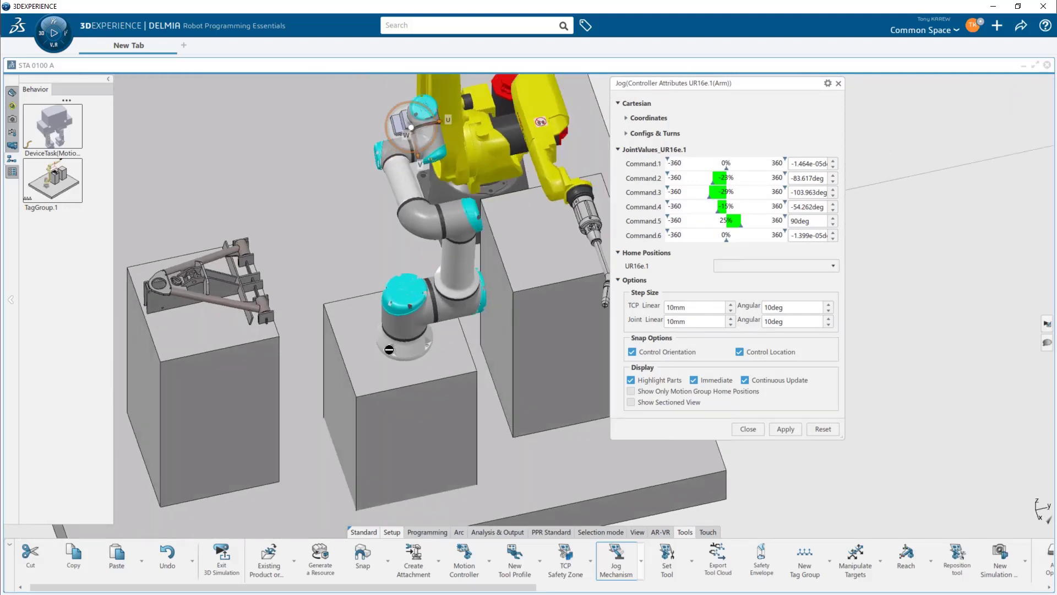
left_click_drag(405, 343, 443, 312)
middle_click_drag(385, 361, 592, 100)
left_click(744, 430)
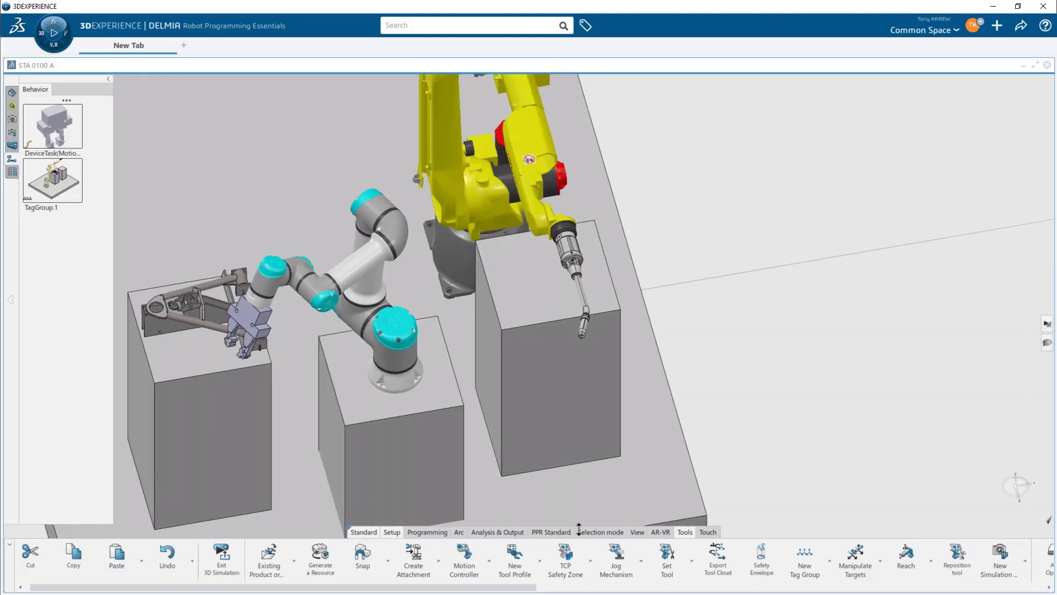
- Jog the M-20iA12L's fourth joint to about -4deg and shift the torch's tool point, bringing Command.1 to about -11deg
left_click(612, 558)
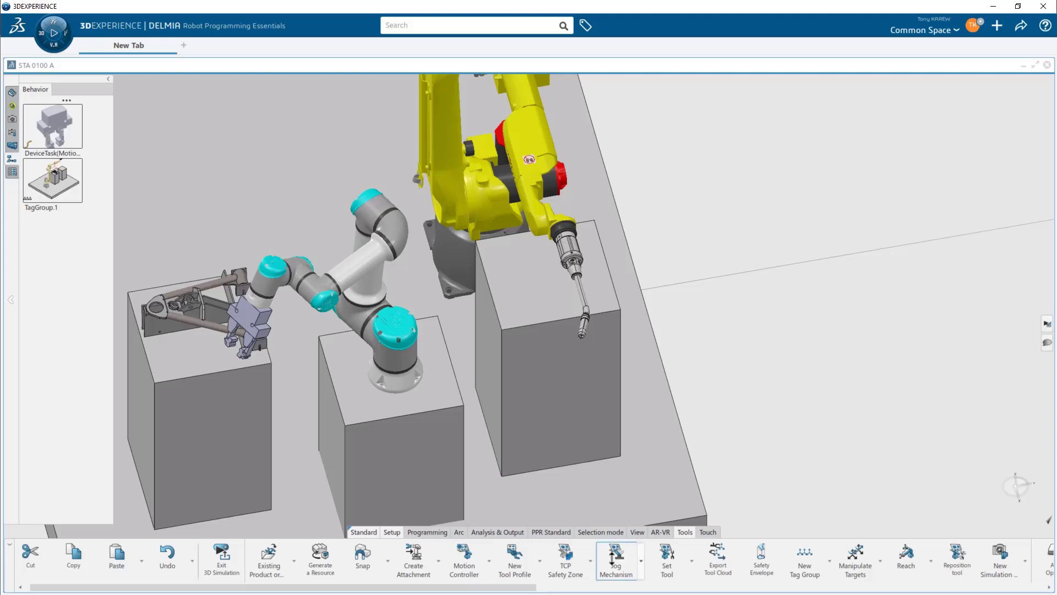
left_click(540, 145)
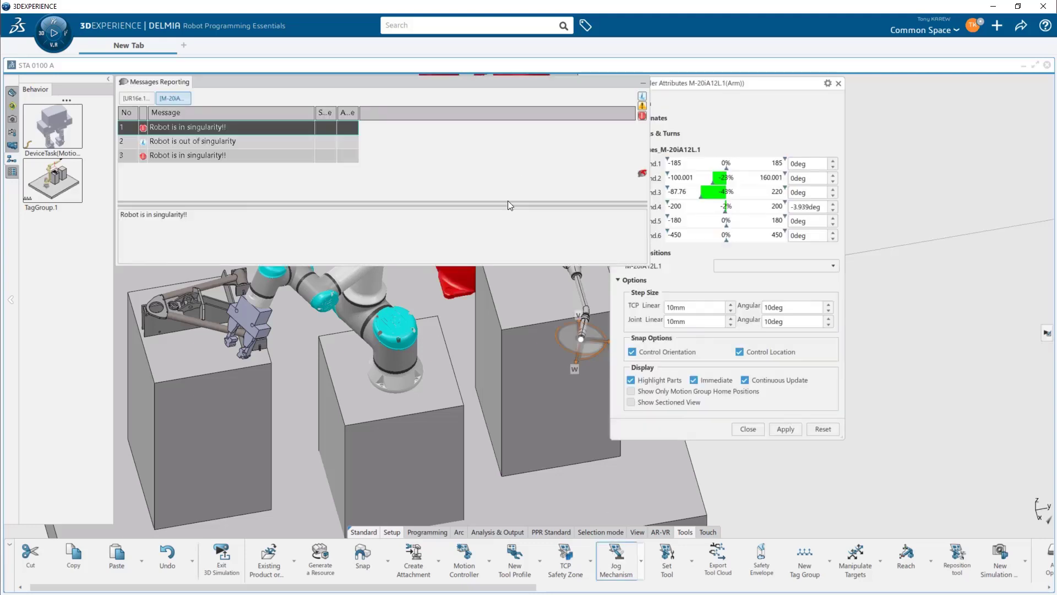
left_click(644, 83)
middle_click_drag(495, 233, 398, 202)
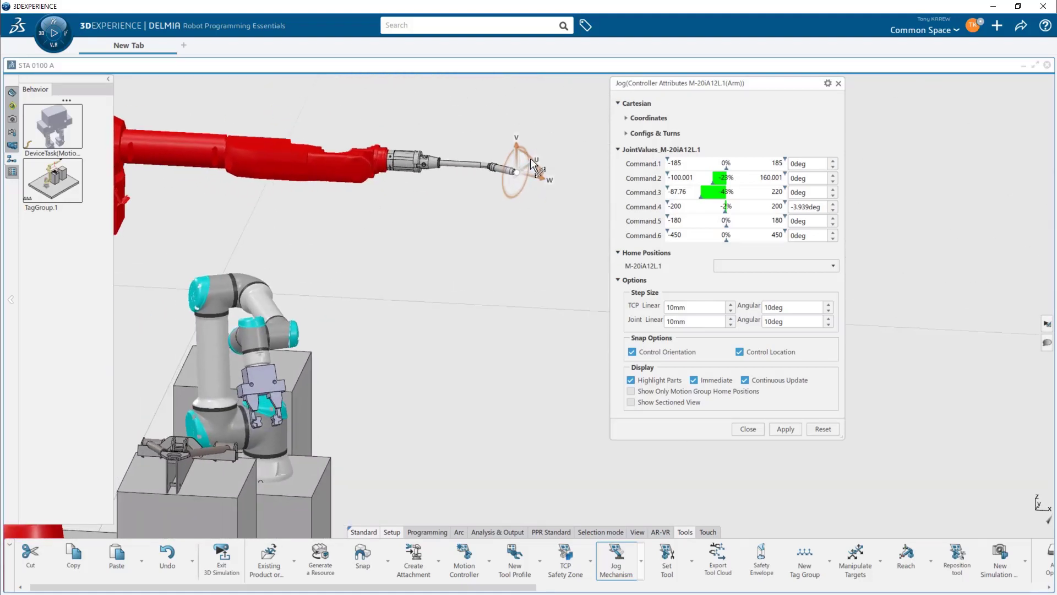
left_click_drag(533, 165, 495, 190)
middle_click_drag(492, 185, 492, 162)
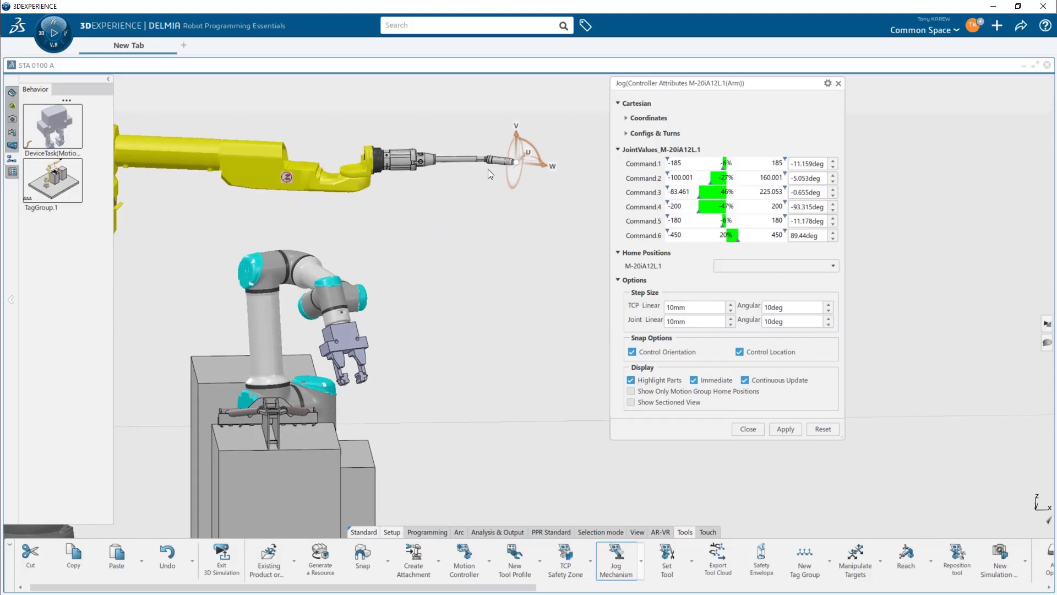
- Rotate the M-20iA12L's arc torch about its tool point to aim it downward, bringing Command.5 to about -86deg
middle_click(494, 159)
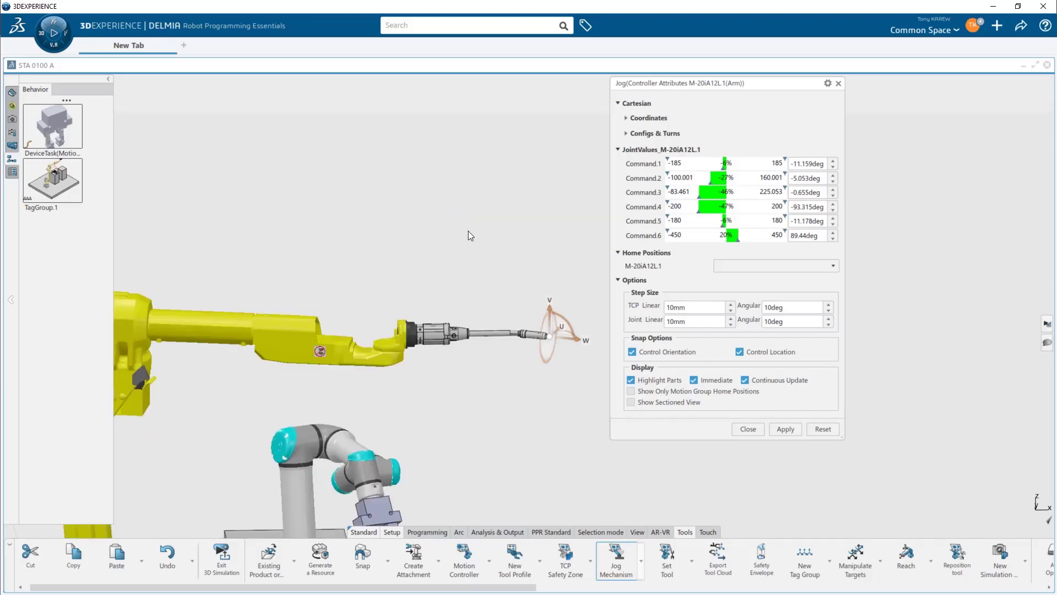
middle_click(548, 334)
left_click_drag(543, 296, 385, 437)
middle_click_drag(439, 379, 265, 386)
middle_click_drag(425, 325, 250, 404)
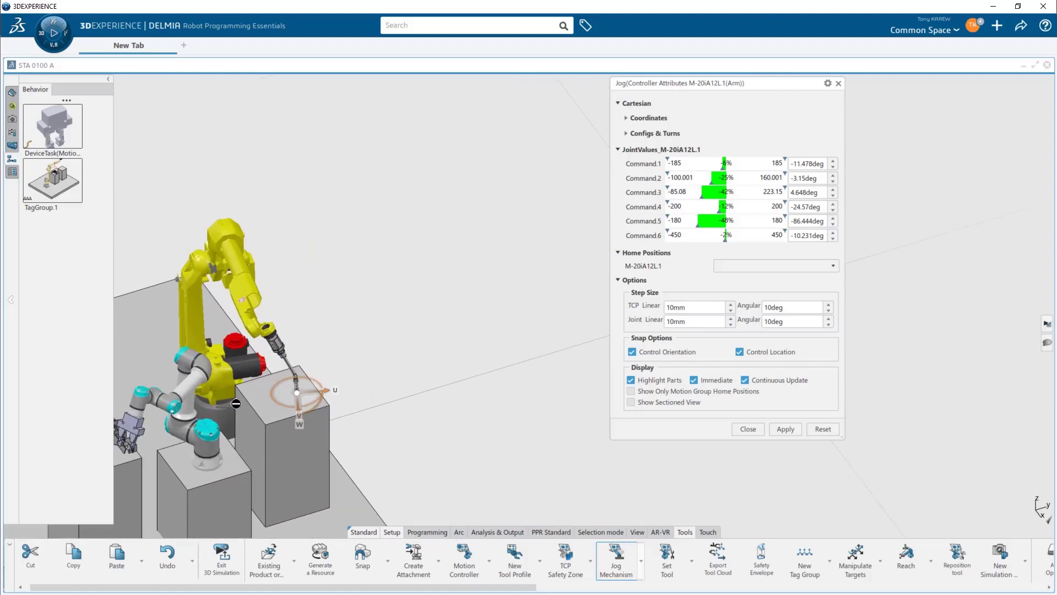
- Swing the M-20iA12L's base joint to about -86deg and jog the torch back above the UR16e, bringing Command.2 to about -37deg
left_click_drag(236, 403, 192, 407)
middle_click_drag(283, 479, 447, 410)
middle_click_drag(358, 378, 378, 384)
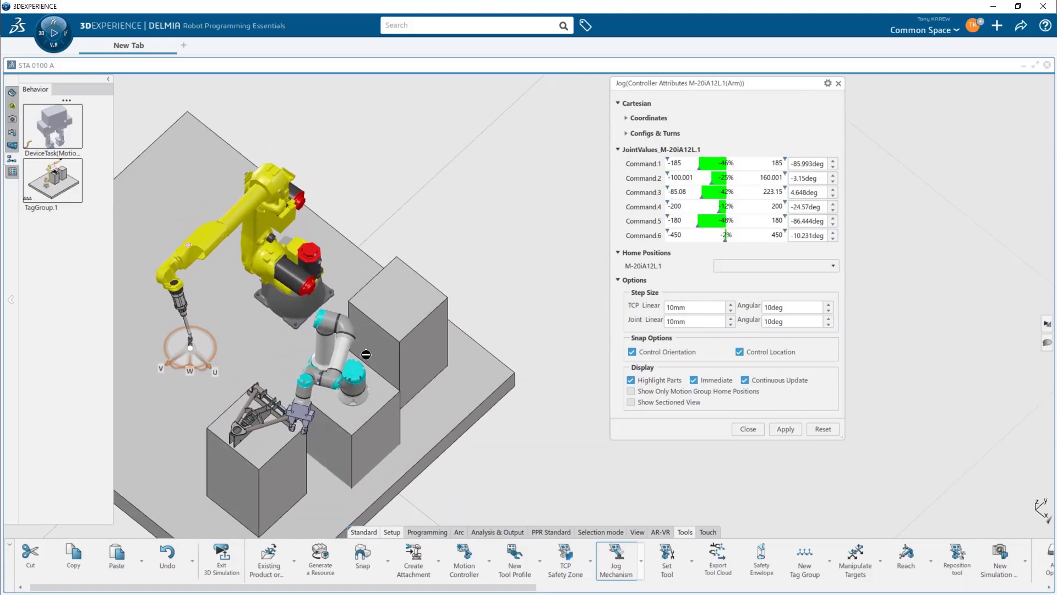
mouse_move(272, 360)
middle_mouse_down()
mouse_move(245, 189)
mouse_move(224, 167)
middle_mouse_up()
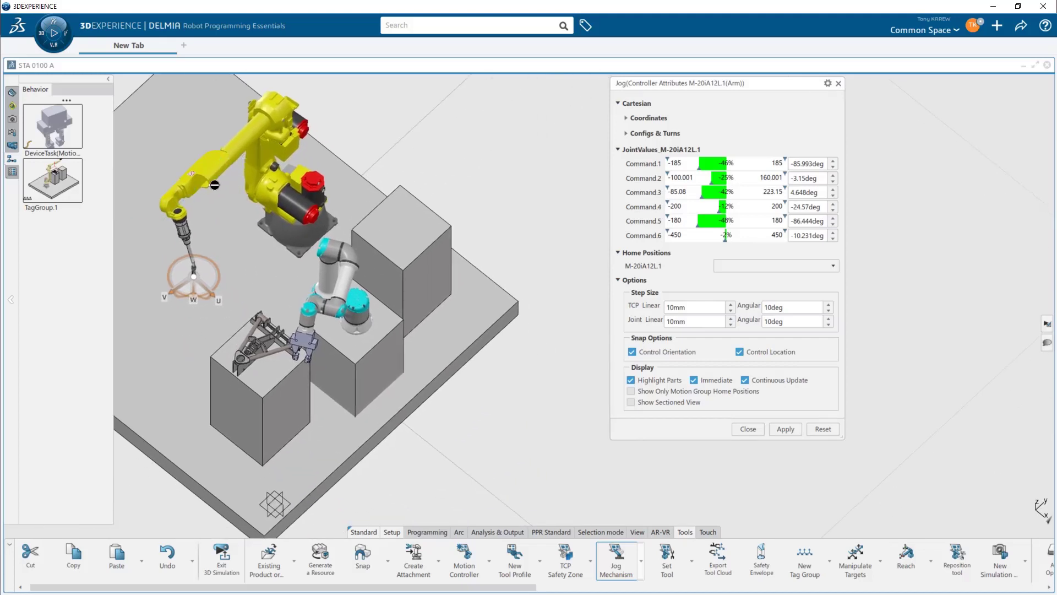
middle_click(207, 180)
middle_click_drag(549, 421, 371, 397)
middle_click_drag(479, 445, 285, 324)
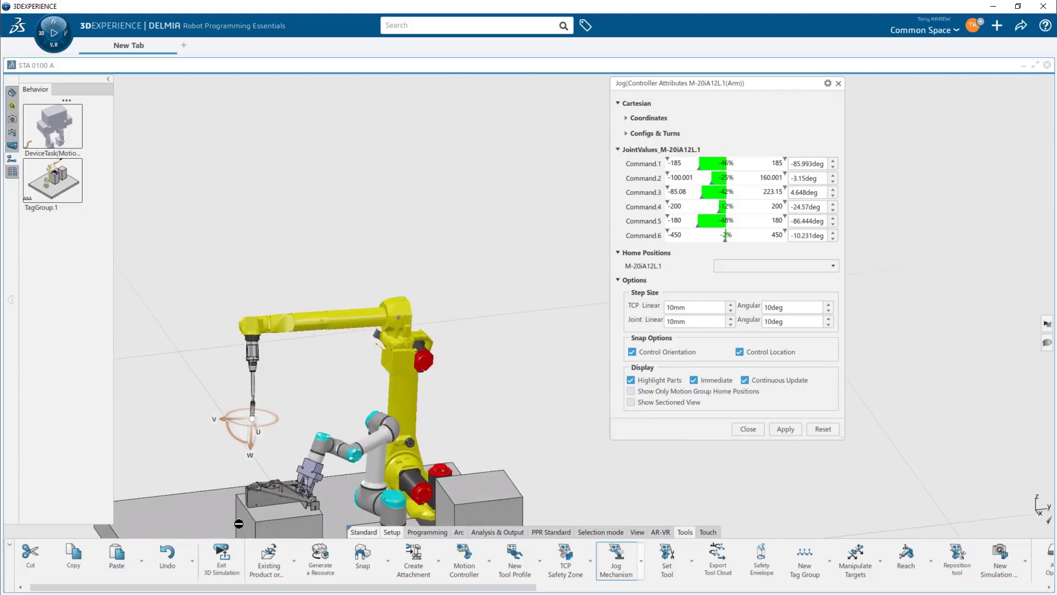
left_click_drag(240, 441, 336, 423)
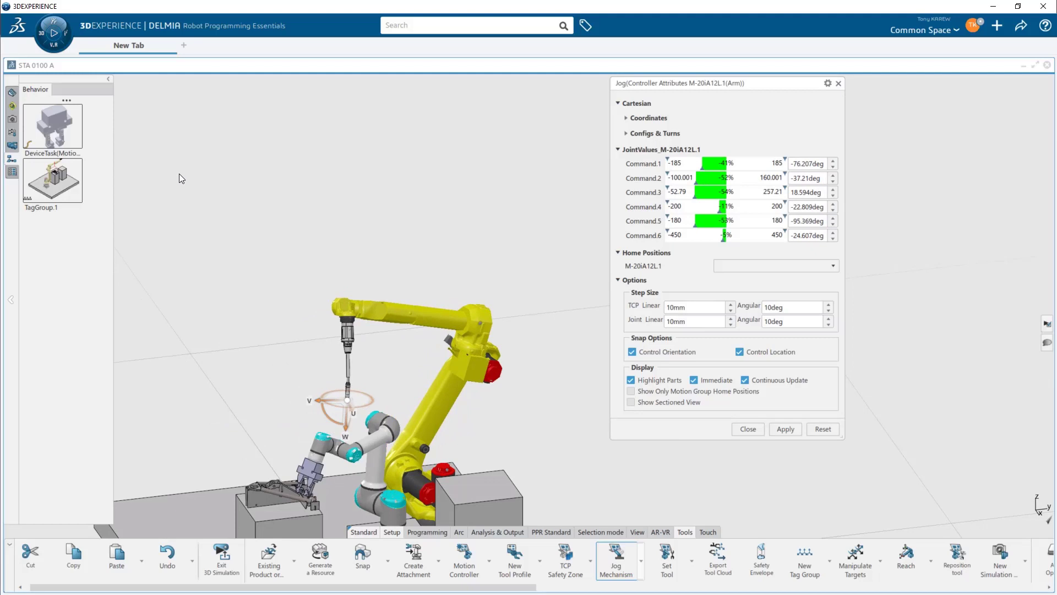
- Open the simulation states and choose State.1 for the station
left_click(13, 120)
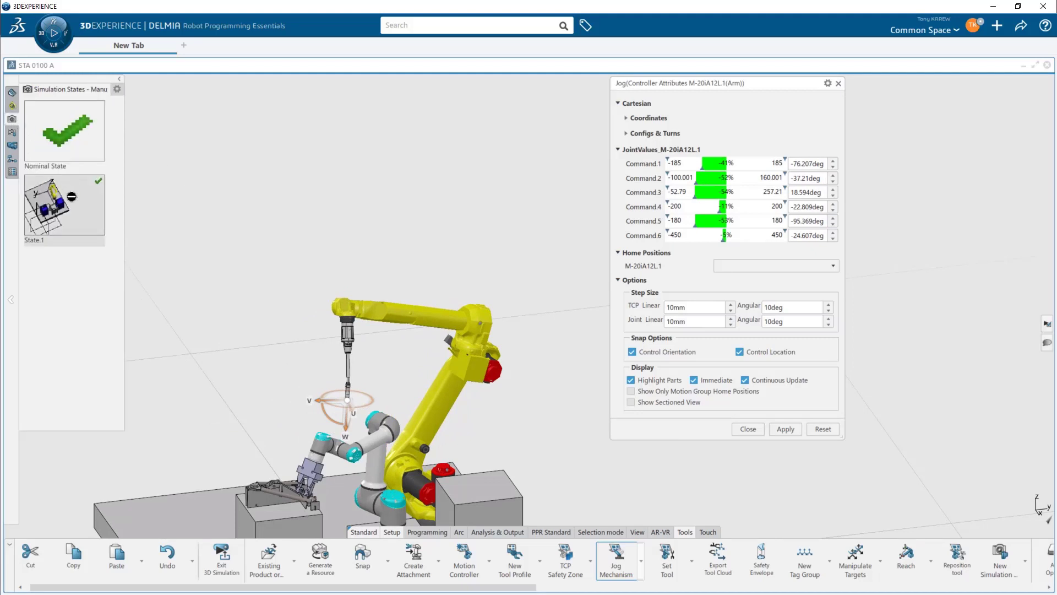
left_click(72, 196)
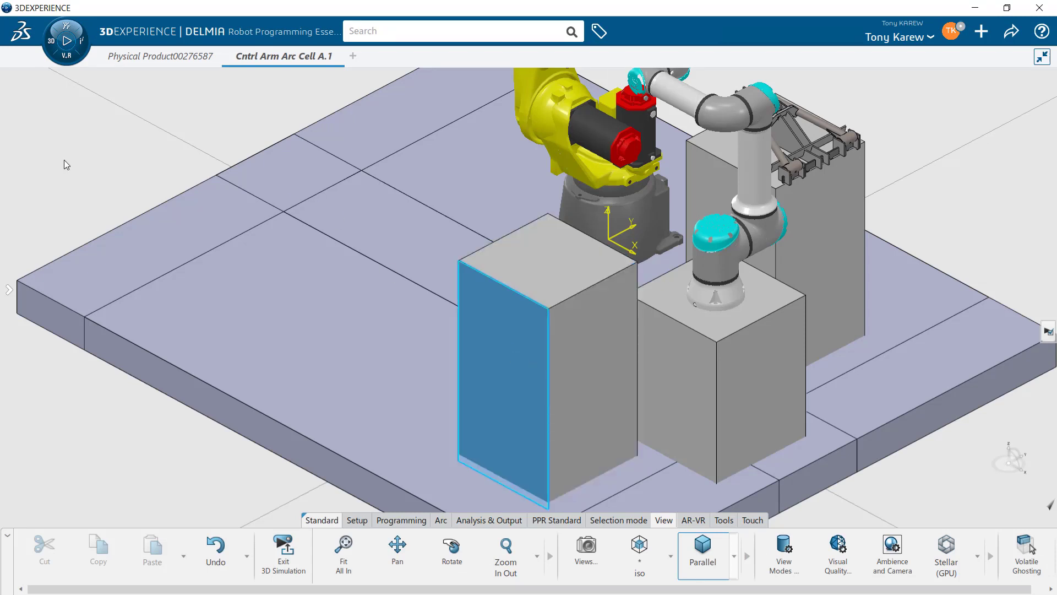
- Display the app options and examine the Resource / Product Selection setting under 3D Simulation
right_click(86, 147)
mouse_move(119, 155)
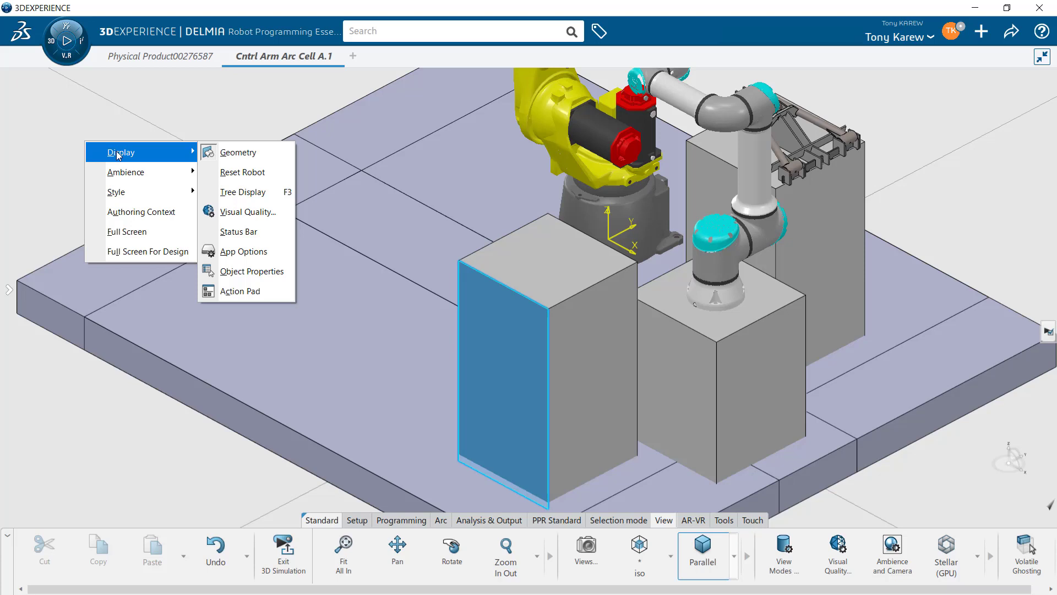
left_click(242, 253)
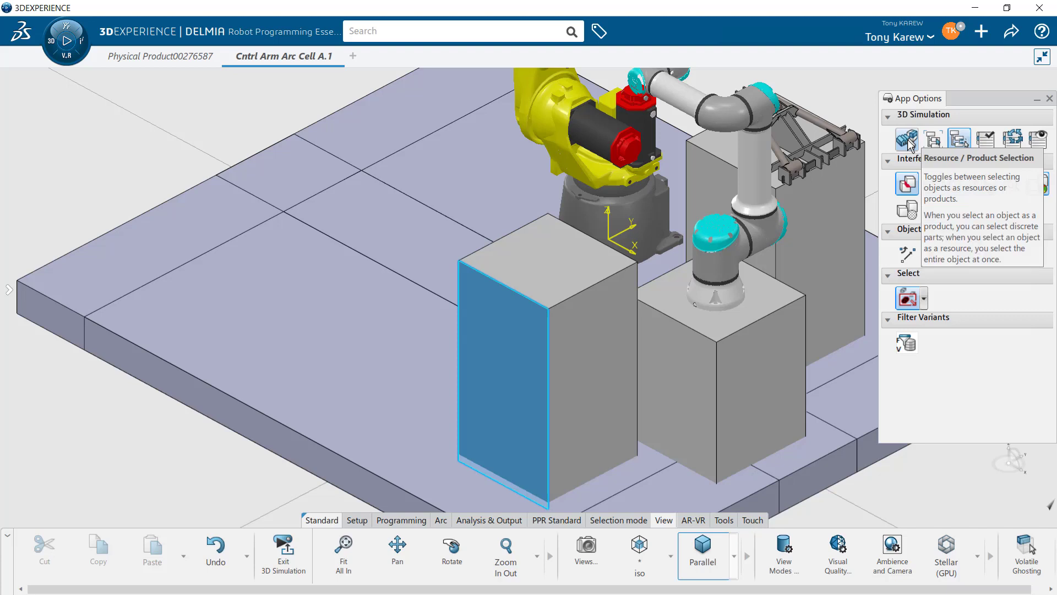
left_click(596, 303)
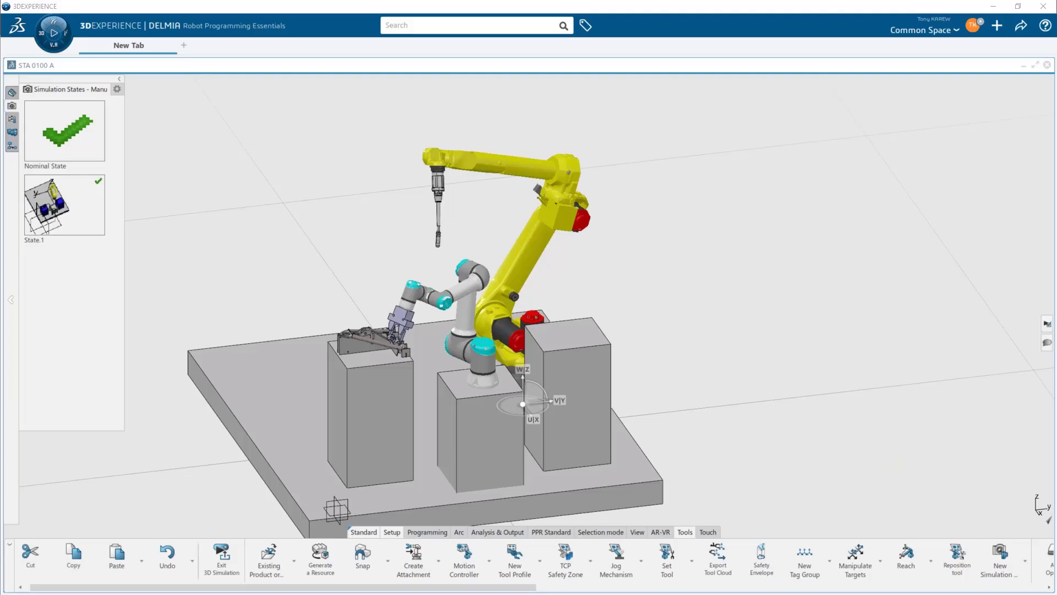
right_click(78, 207)
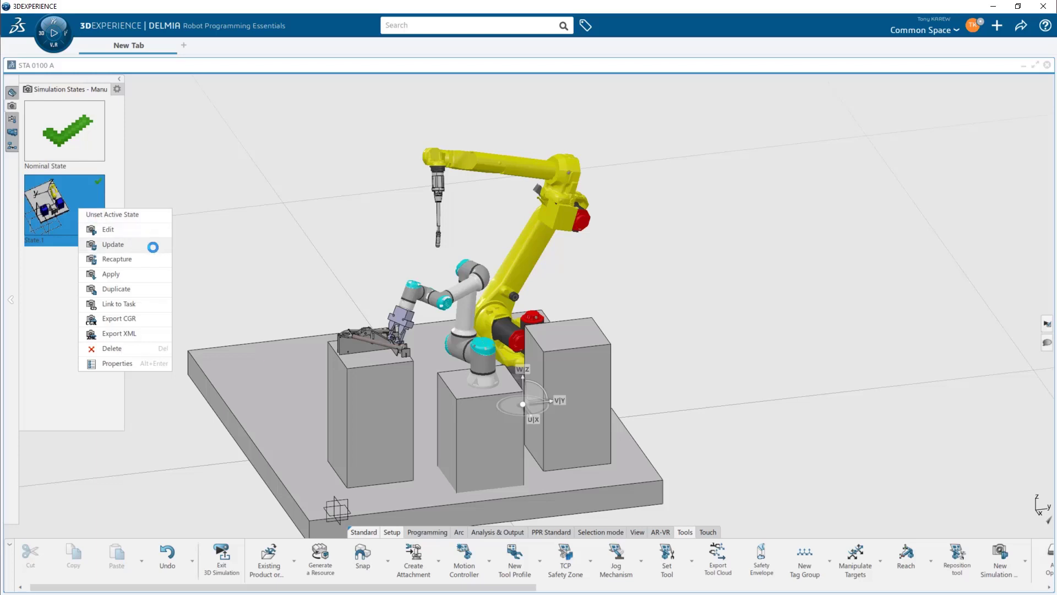
left_click(274, 246)
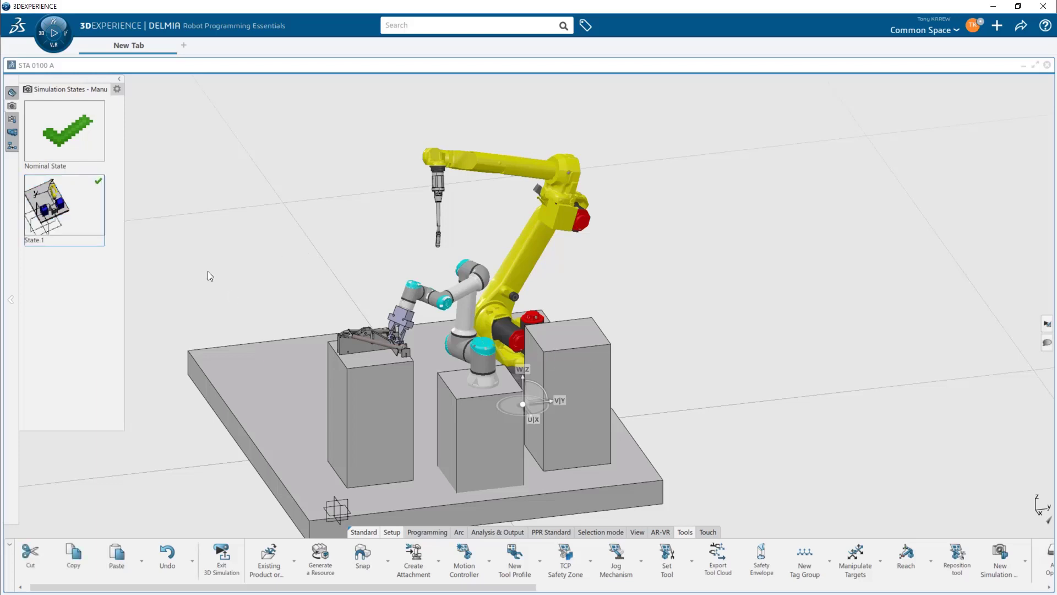
- Set the graphic color of the tables Tbl 24 24 24.1 and Tbl 24 24 24.2 to blue
key("F3")
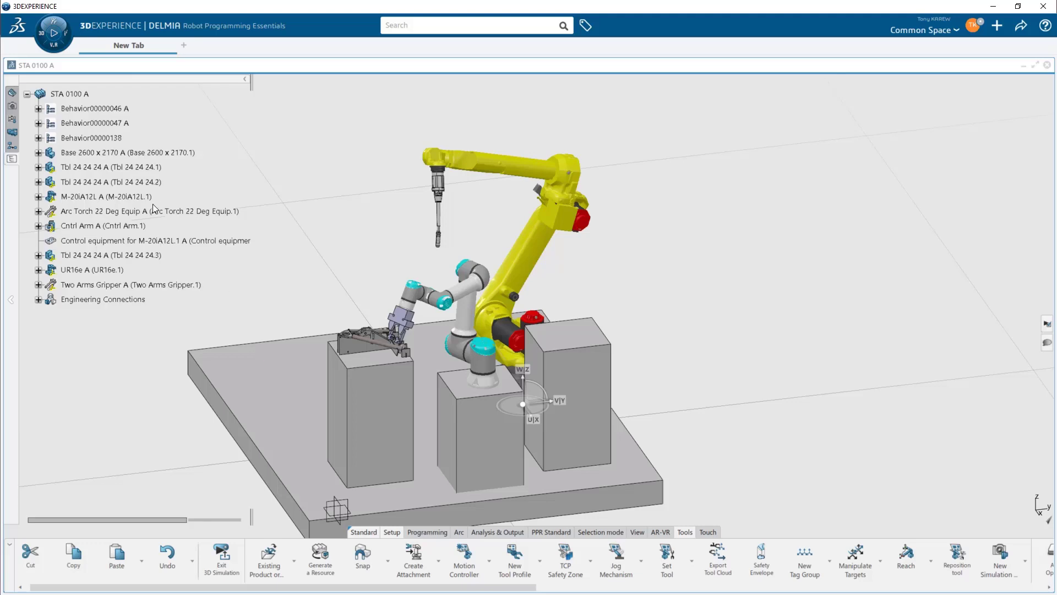
left_click_drag(147, 182, 142, 172)
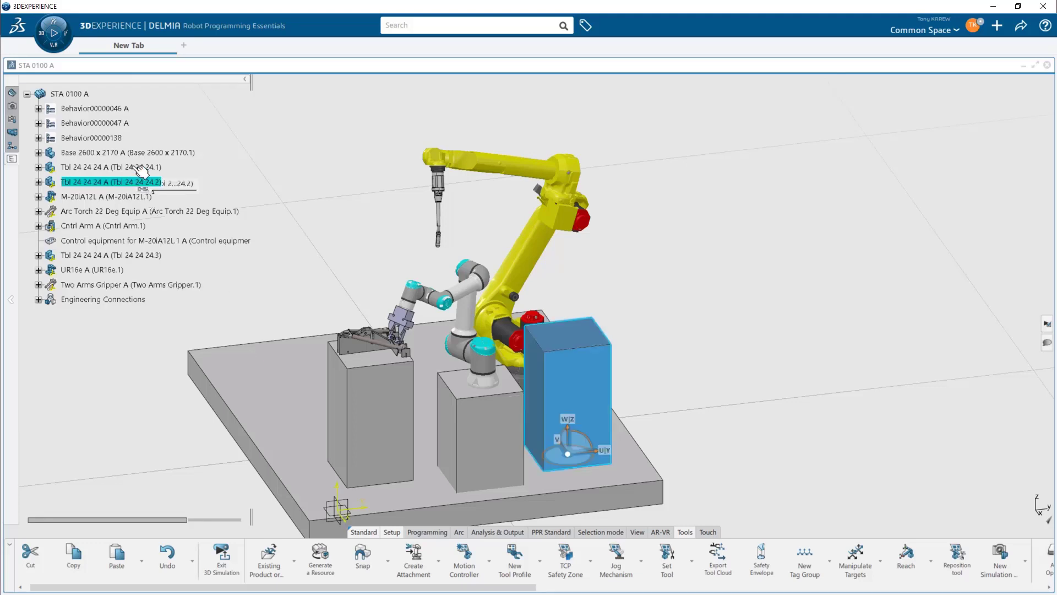
left_click(143, 166, "ctrl")
right_click(133, 167)
left_click(163, 221)
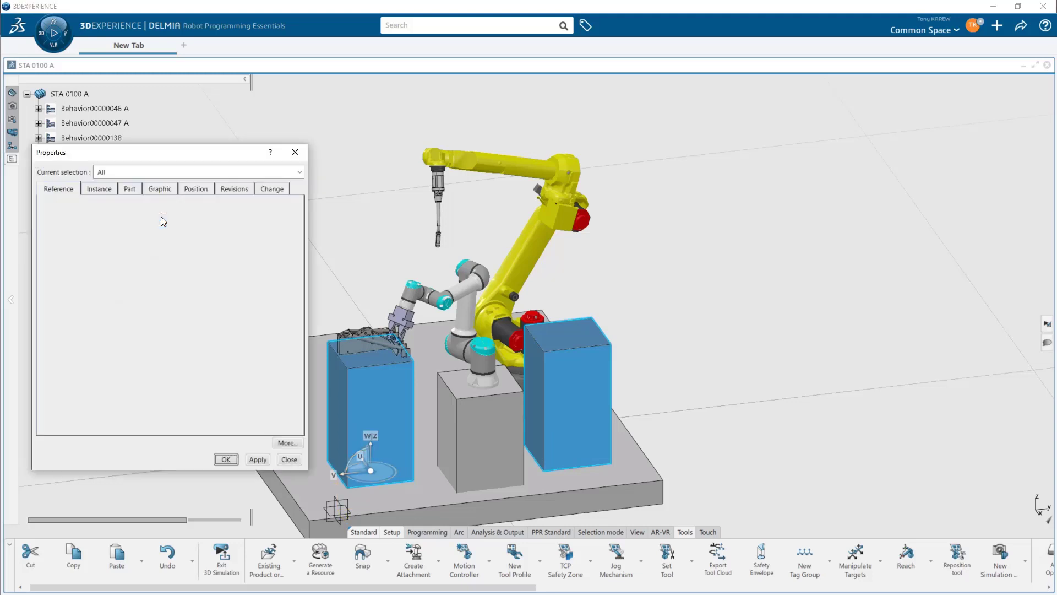
left_click(171, 189)
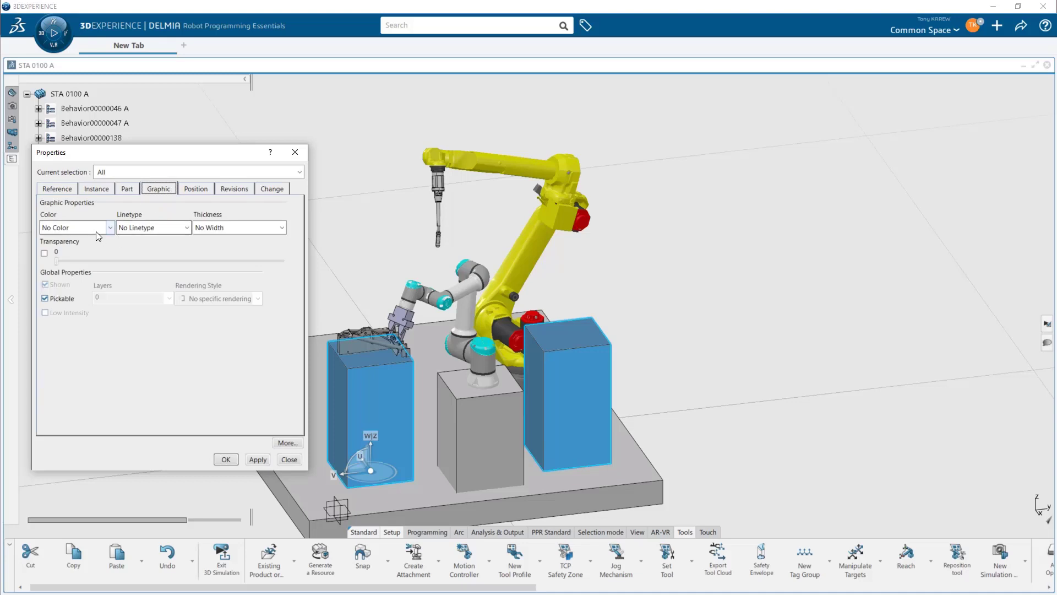
left_click(110, 228)
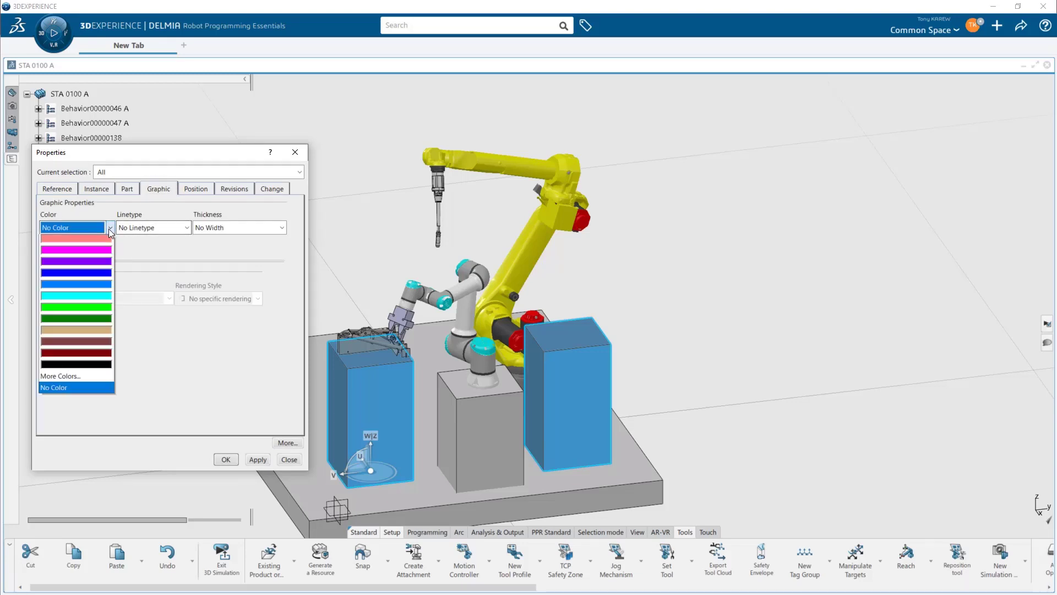
left_click(101, 359)
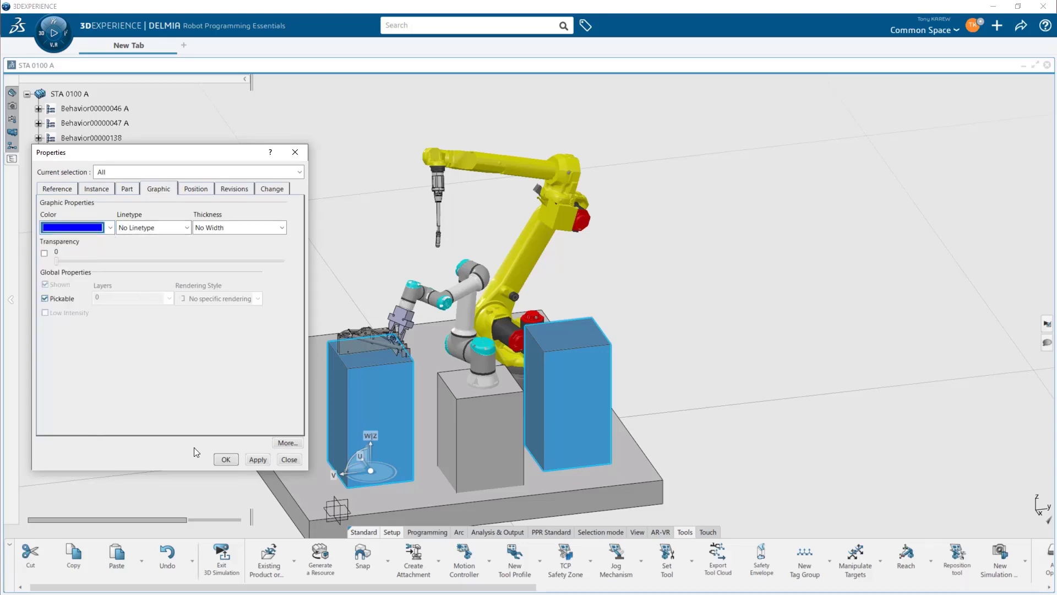
left_click(226, 459)
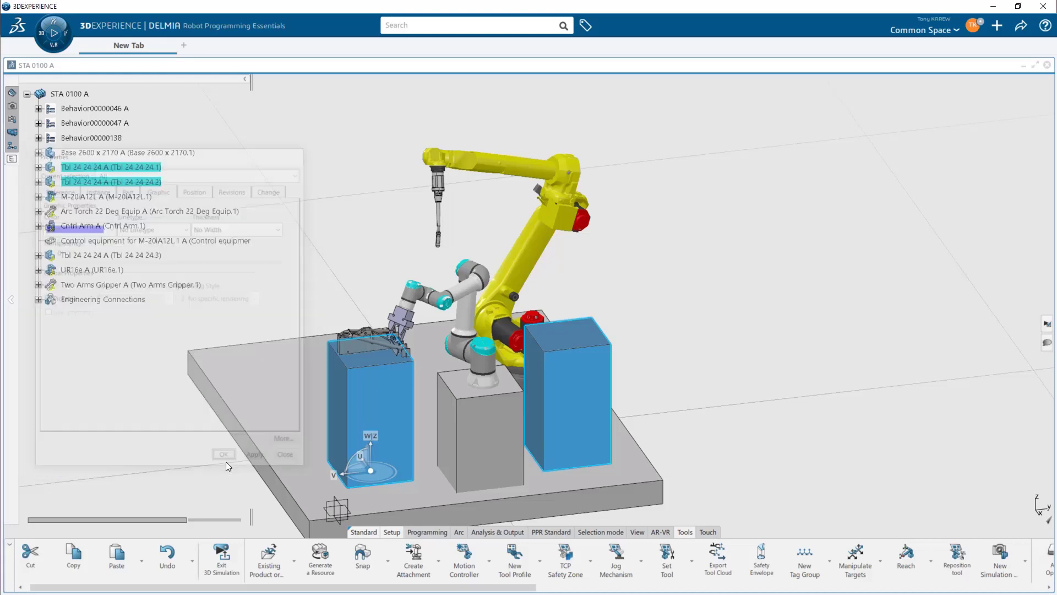
- Create a new simulation state of STA 0100 A with its scope set to All objects in context
left_click(12, 106)
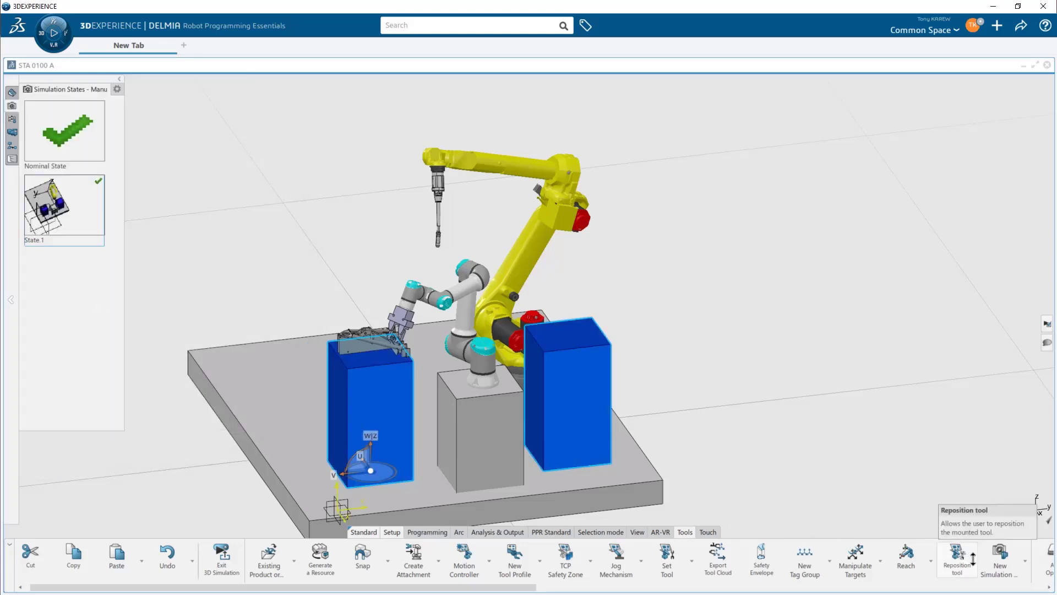
mouse_move(1002, 556)
left_mouse_down()
mouse_move(976, 562)
mouse_move(1012, 559)
left_mouse_up()
left_click(1012, 560)
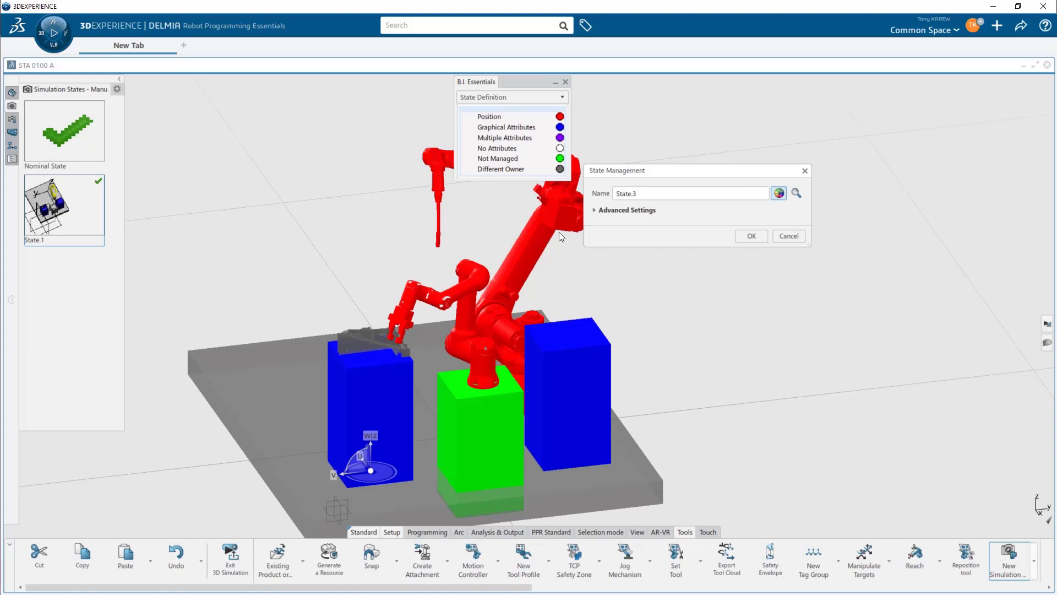
left_click(629, 210)
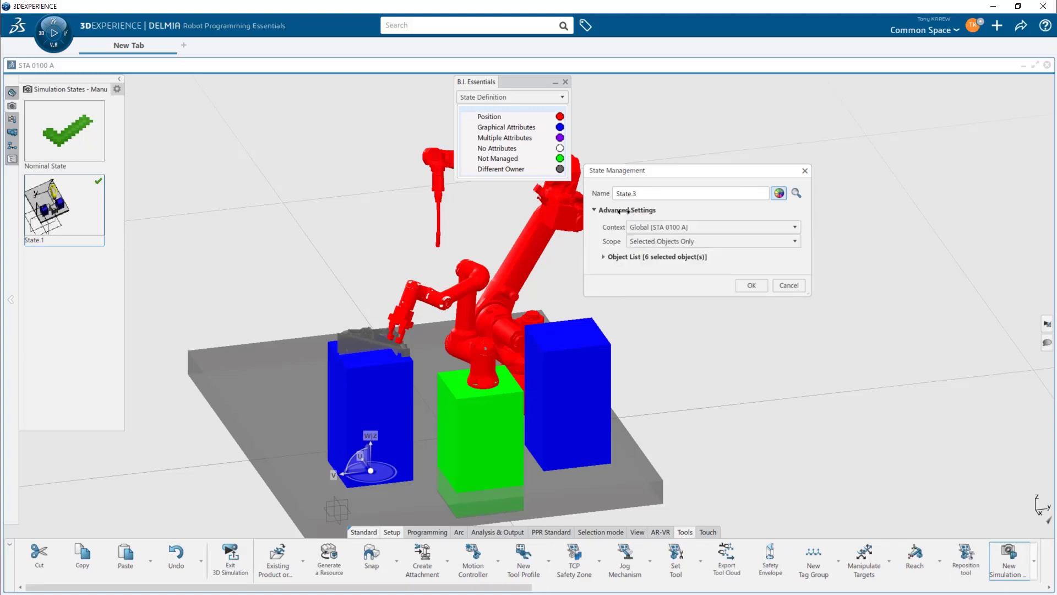
left_click(660, 241)
left_click(658, 266)
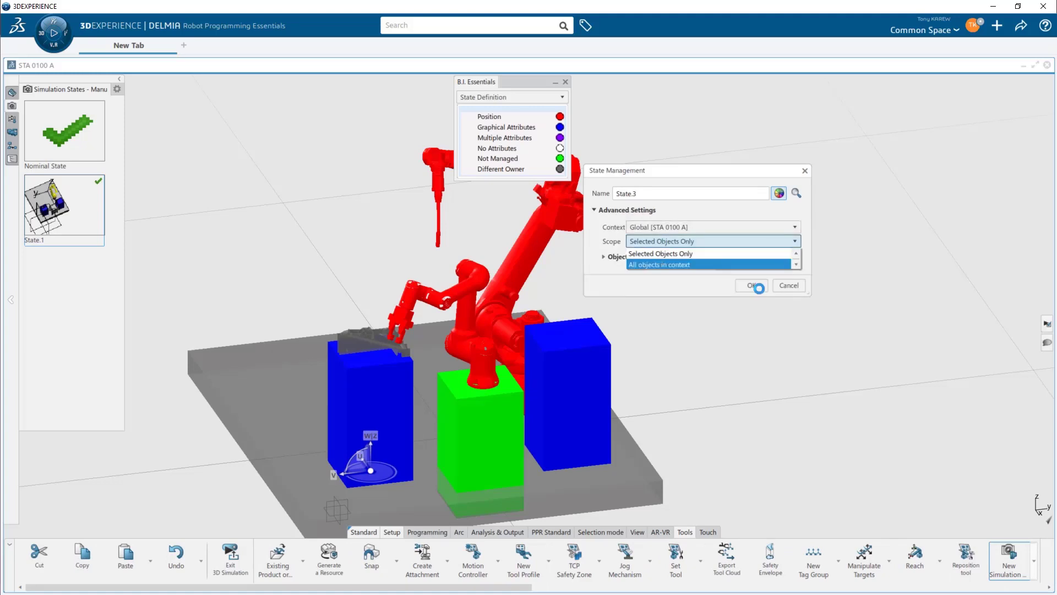
left_click(752, 286)
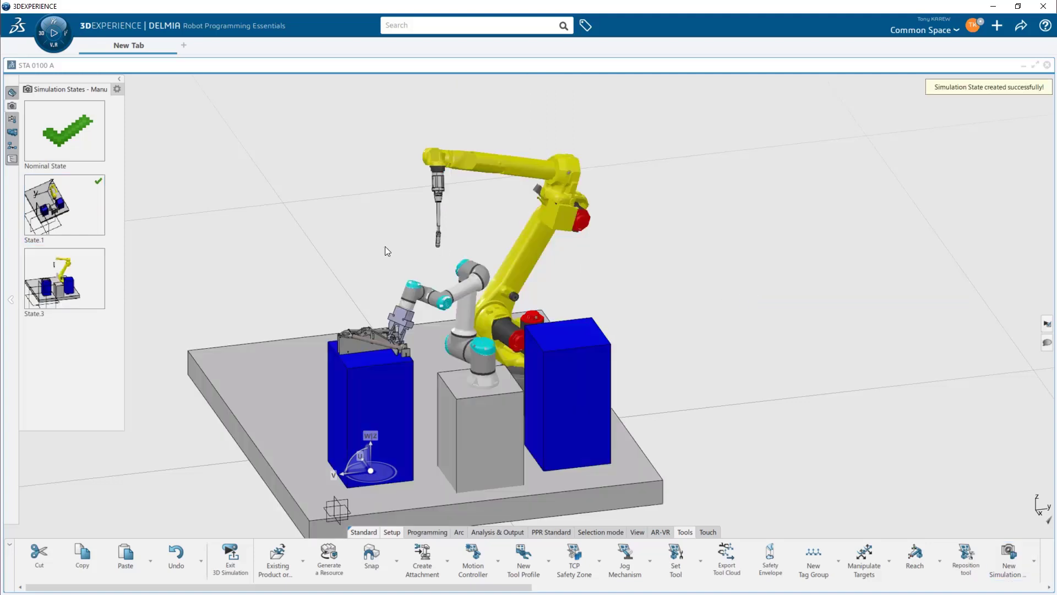
- Delete State.1 from the simulation states
right_click(50, 215)
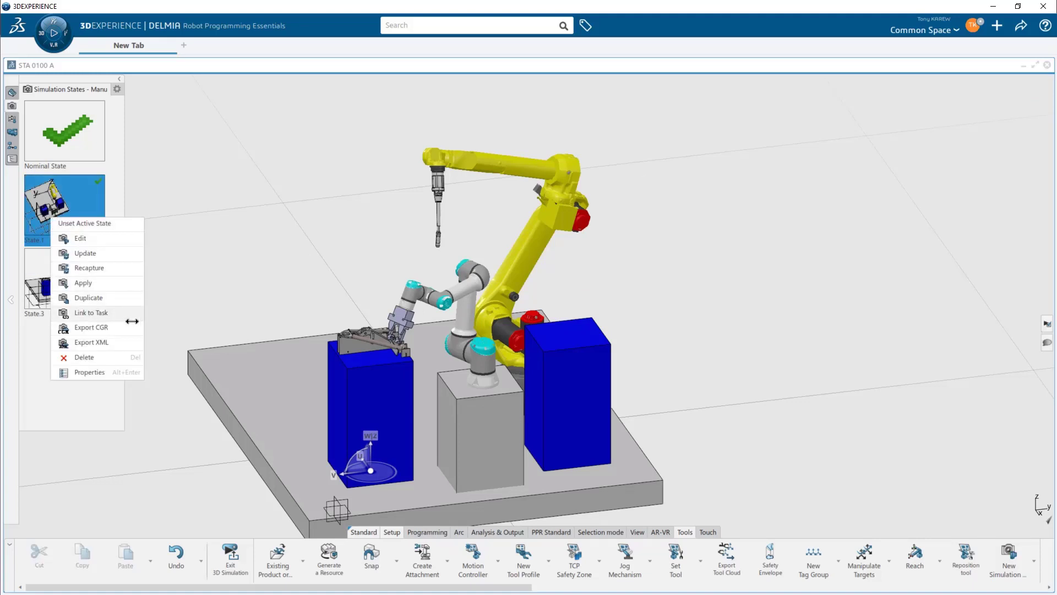
left_click(85, 357)
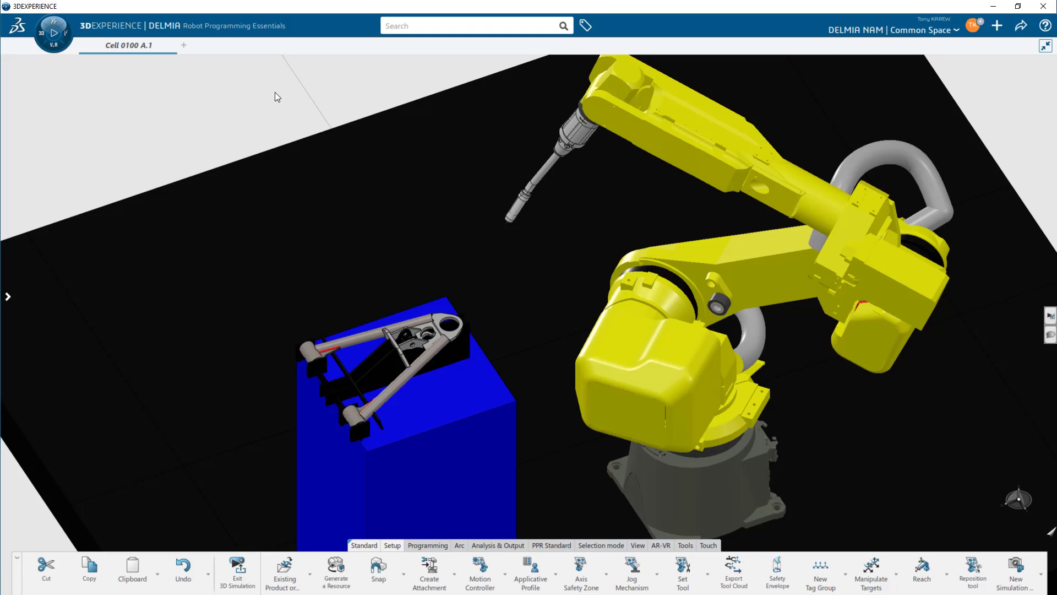
- Select the M-20iA20M robot in Cell 0100 A and open its applicative profile management
key("F3")
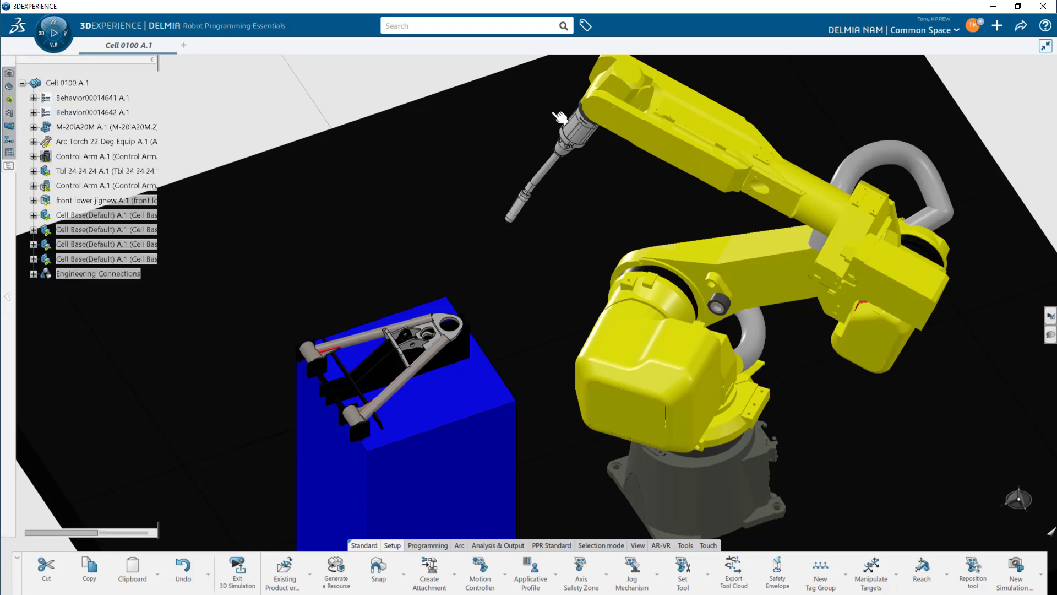
left_click(653, 124)
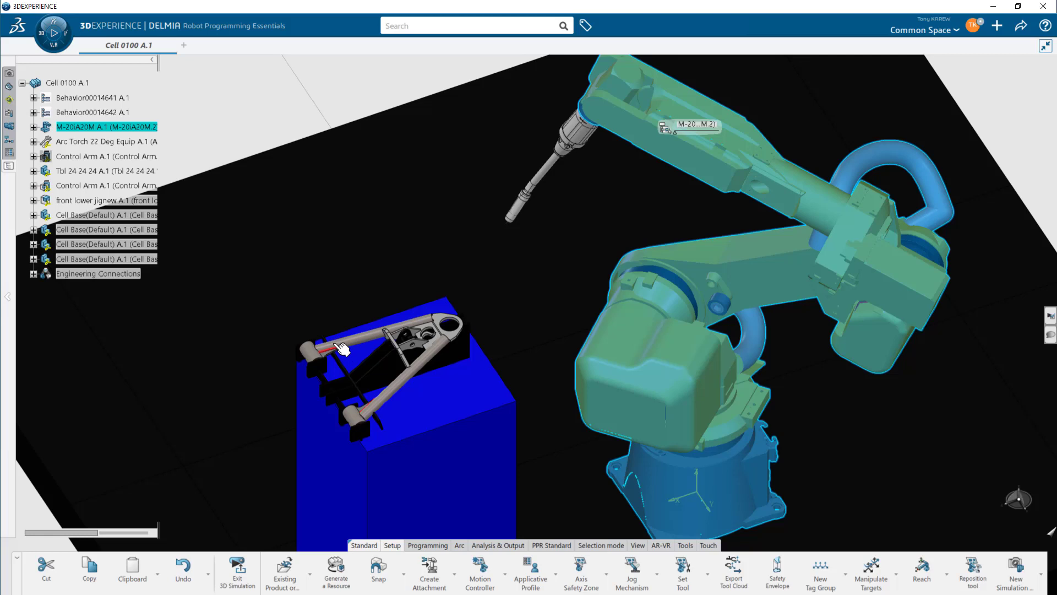
key("F3")
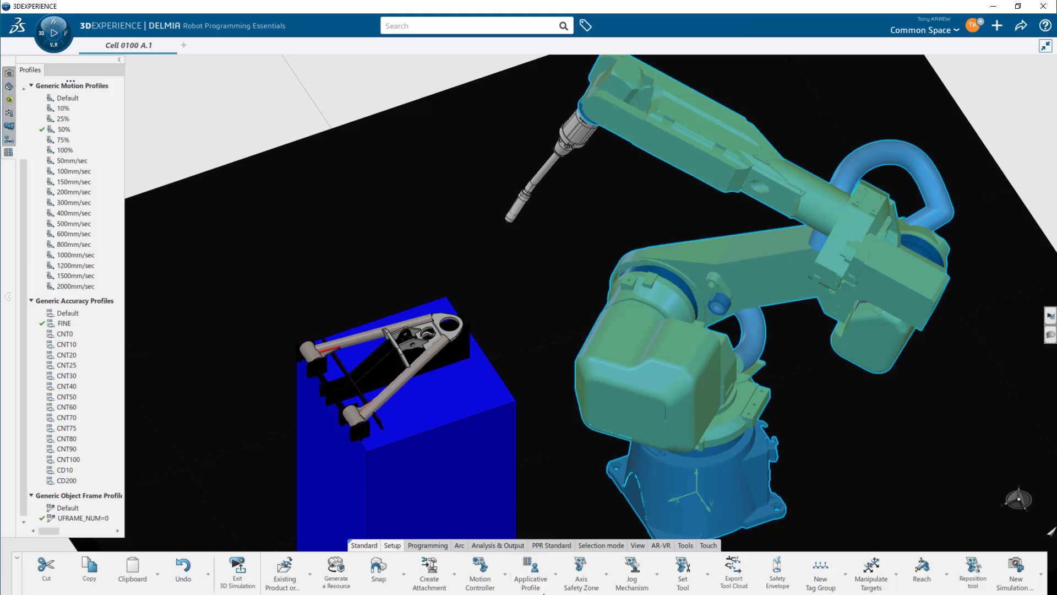
left_click(555, 579)
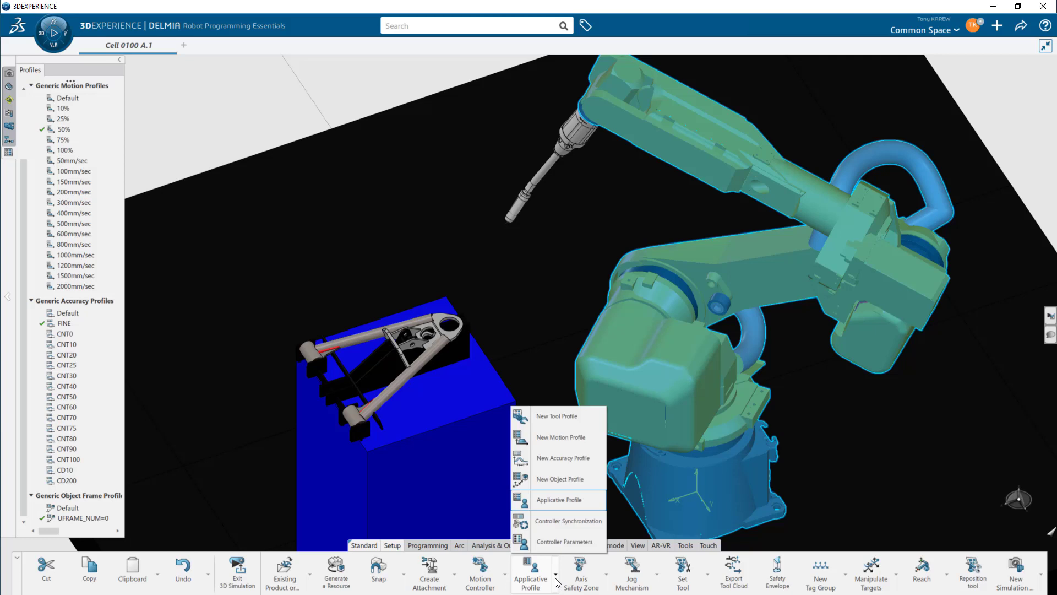
left_click(563, 505)
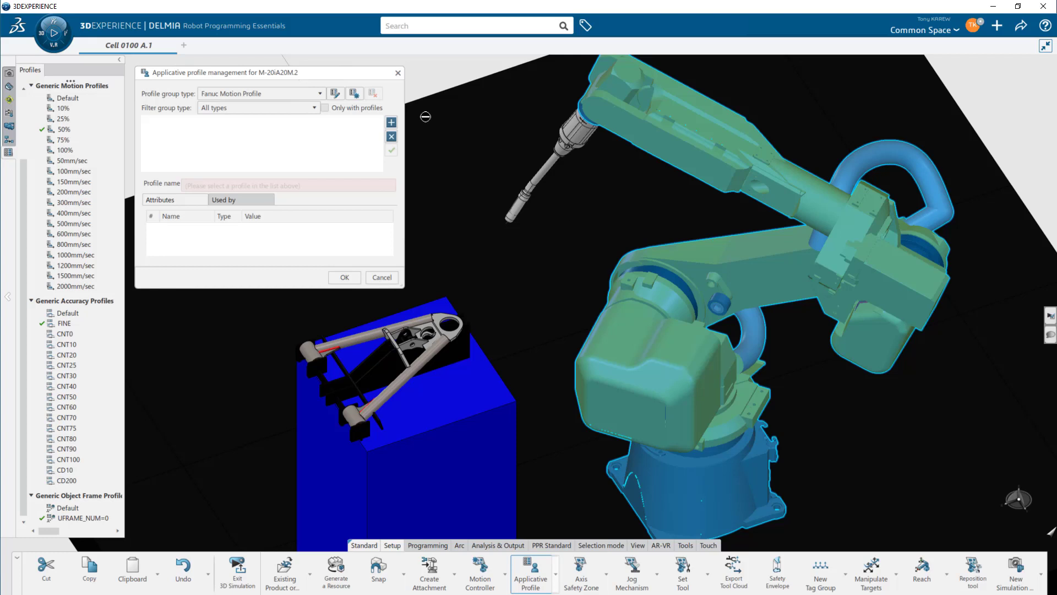
- Add a TPEArcStart applicative profile to the M-20iA20M and open its WeldSpeed value for editing
left_click(321, 93)
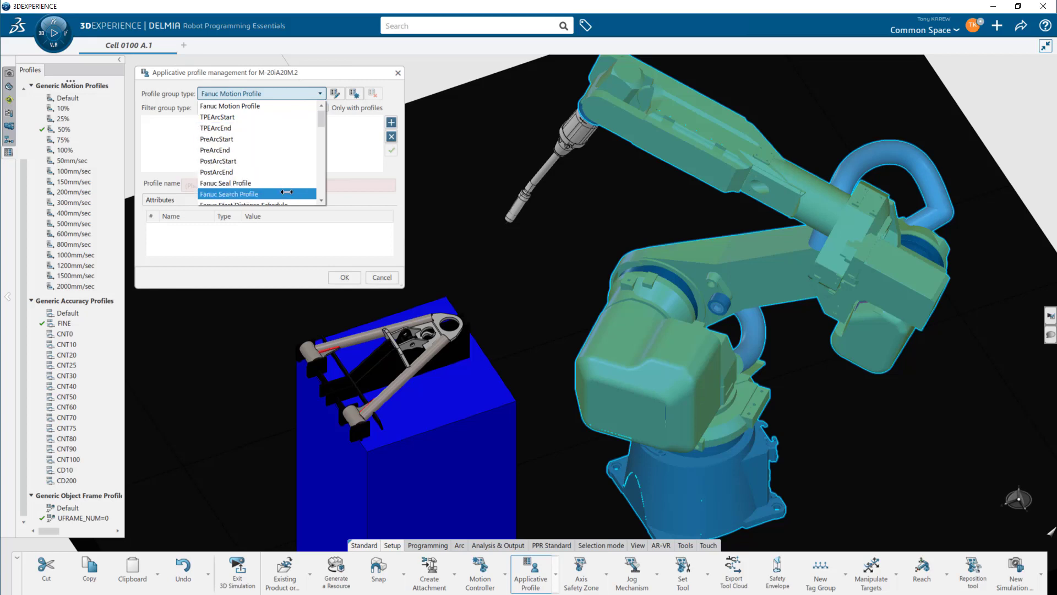
left_click(276, 118)
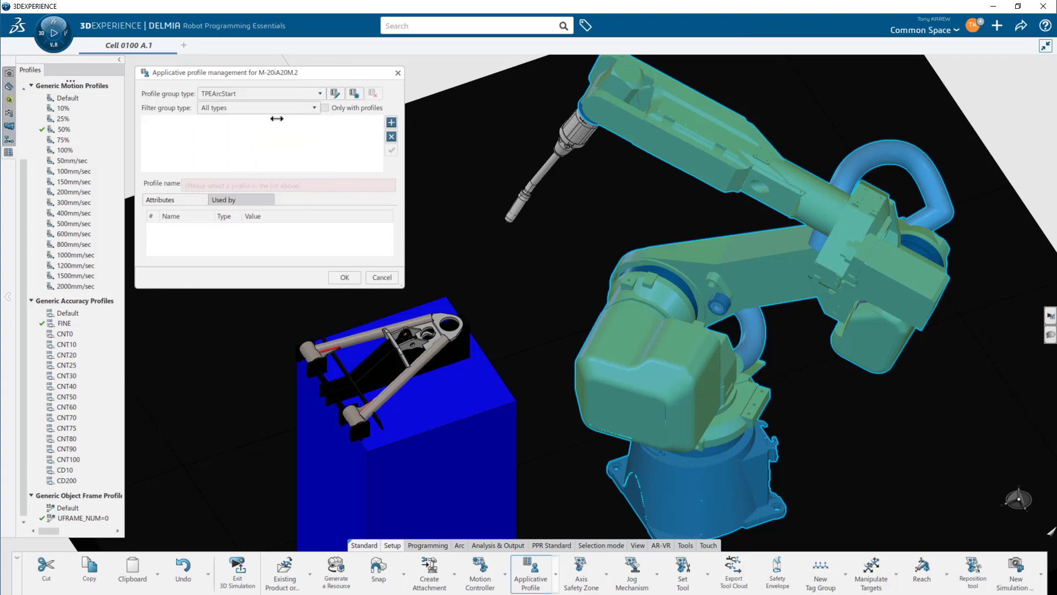
left_click(391, 122)
double_click(284, 215)
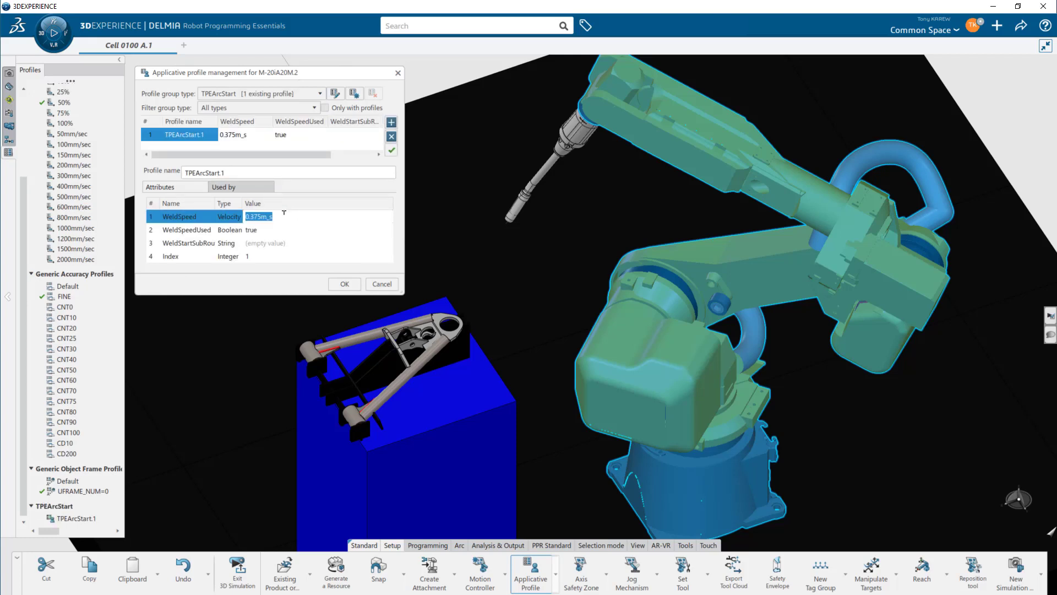
left_click(343, 283)
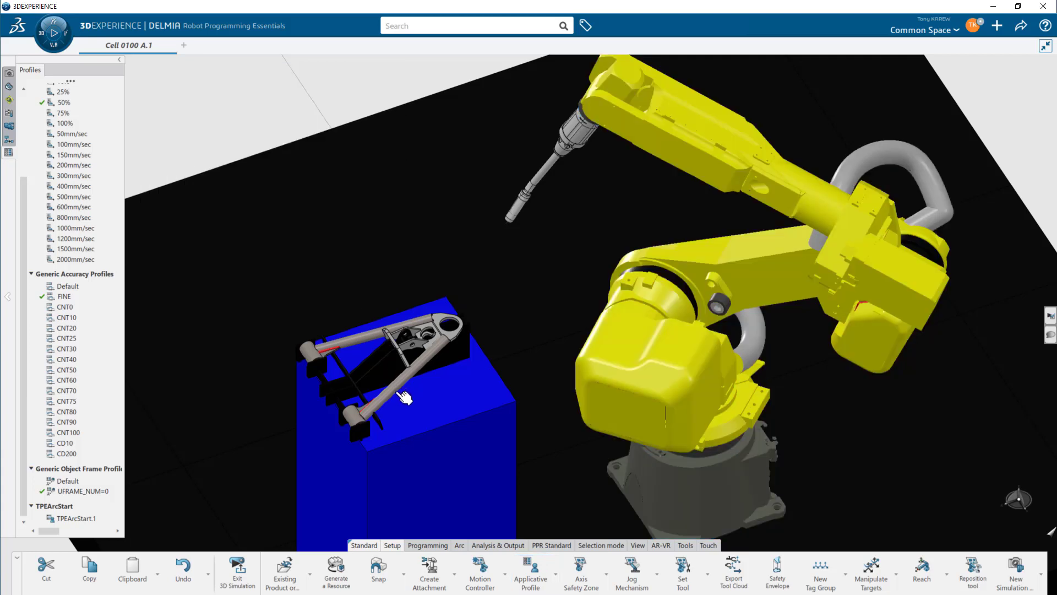
- Add a TPEArcEnd applicative profile to the M-20iA20M with its WeldSpeed set to 0.05 m/s
left_click(530, 567)
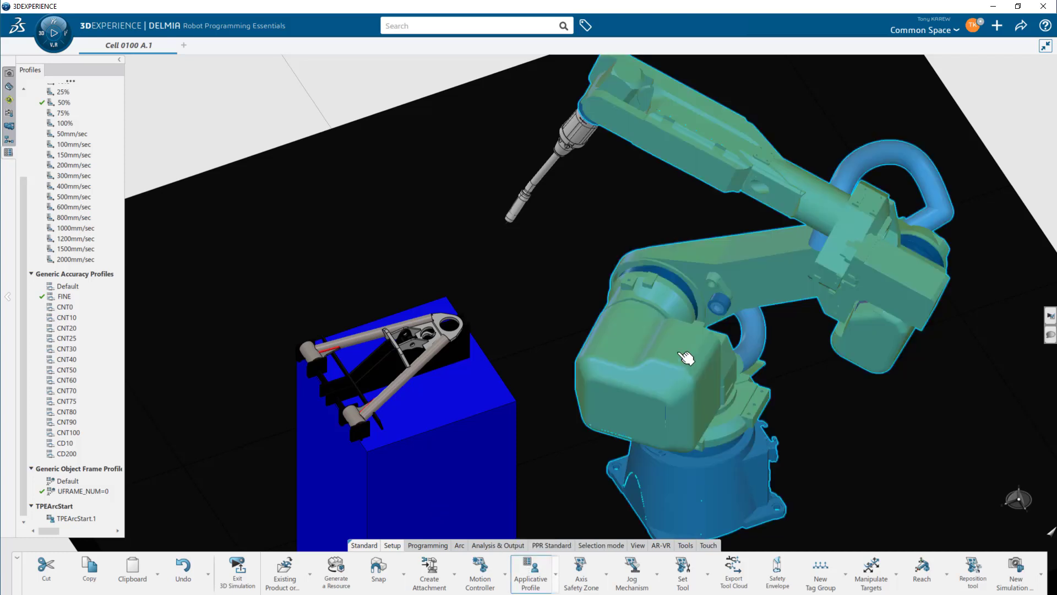
left_click(692, 366)
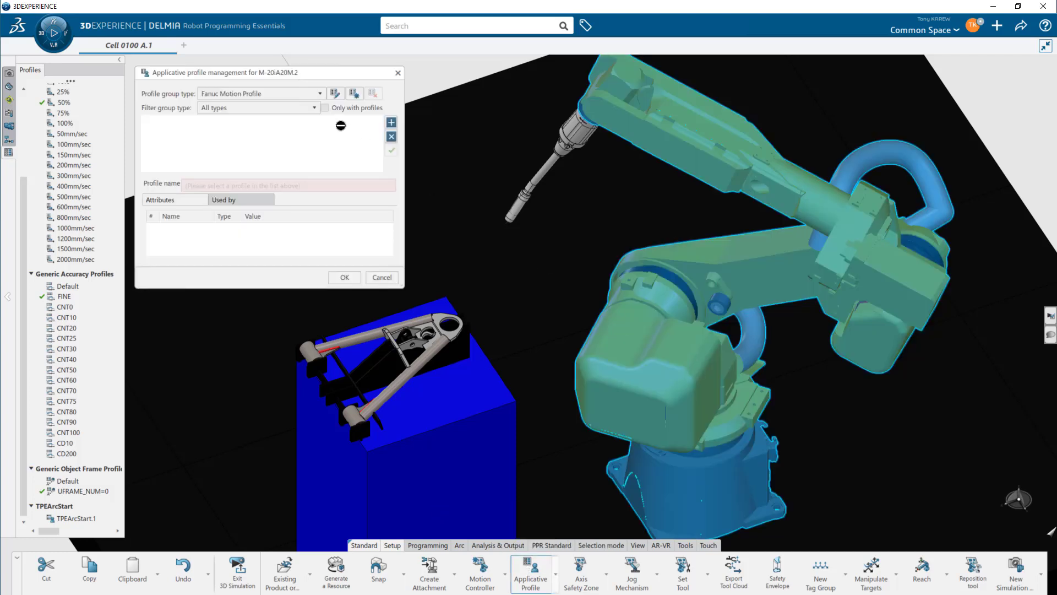
left_click(317, 96)
left_click(298, 127)
left_click(392, 122)
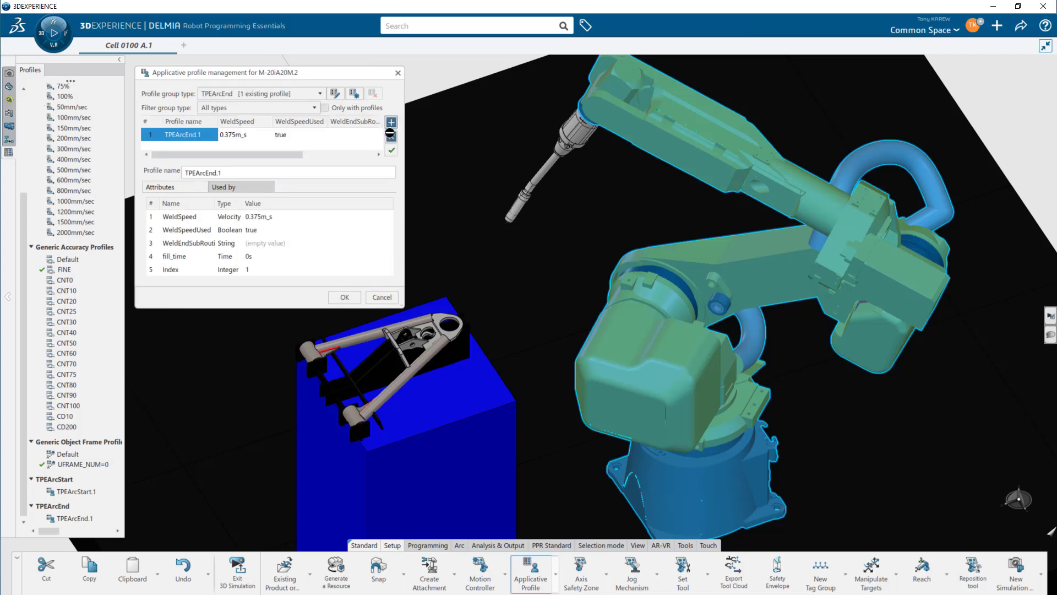
double_click(277, 214)
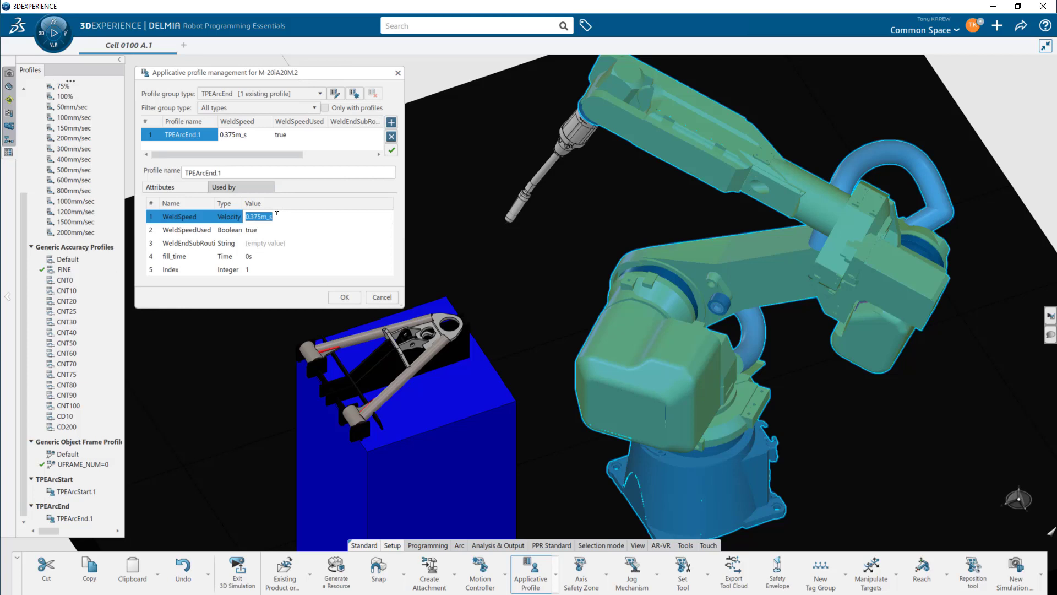
type(".05")
key("Return")
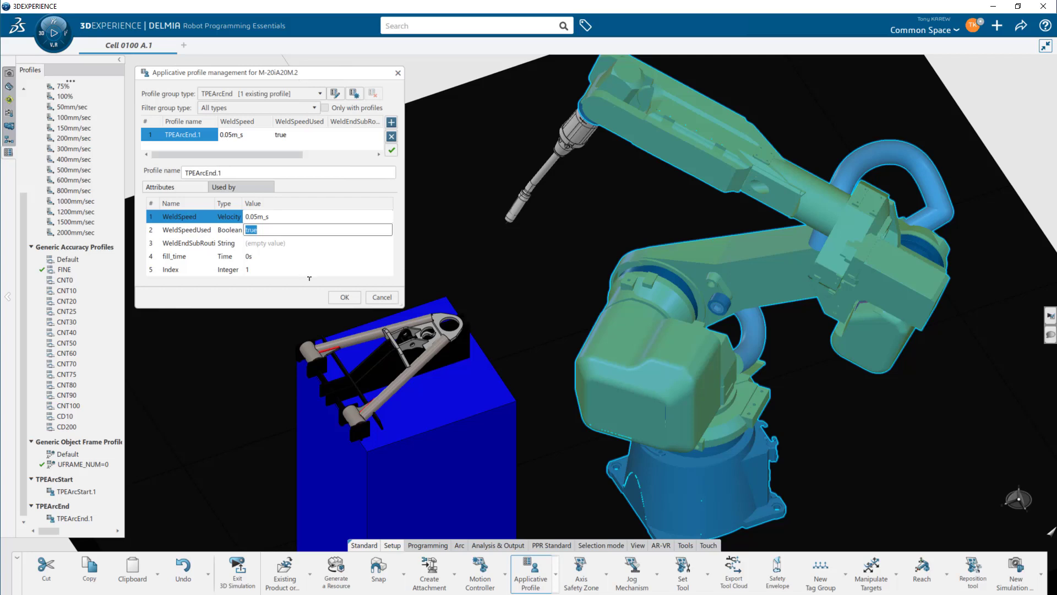
left_click(345, 298)
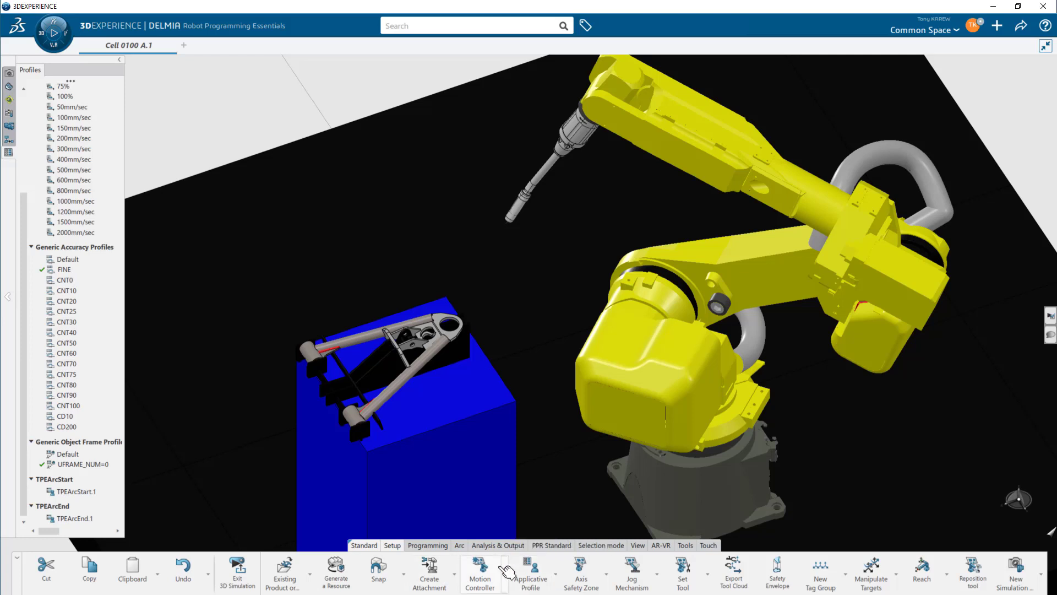
- Create an arc profile for the M-20iA20M robot and add TPEArcStart.1 and TPEArcEnd.1 to its Start phase
left_click(462, 546)
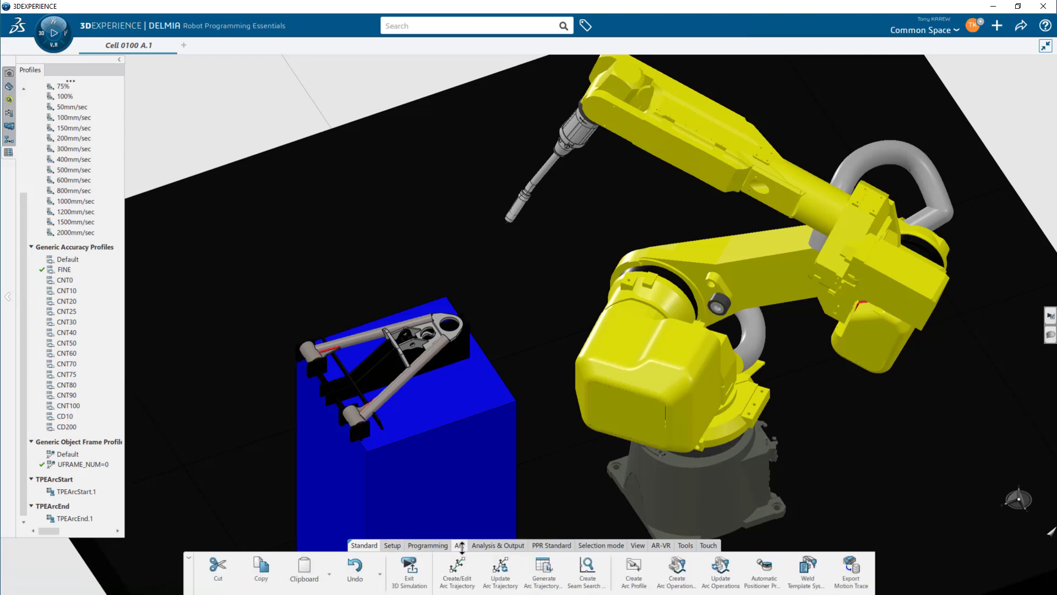
left_click(626, 582)
left_click(696, 369)
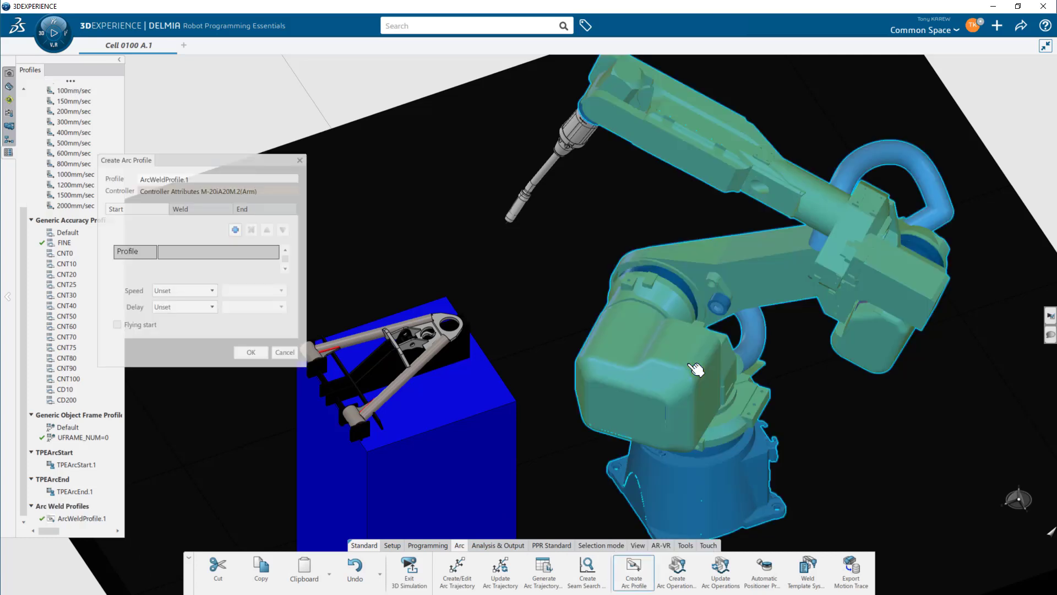
left_click(235, 231)
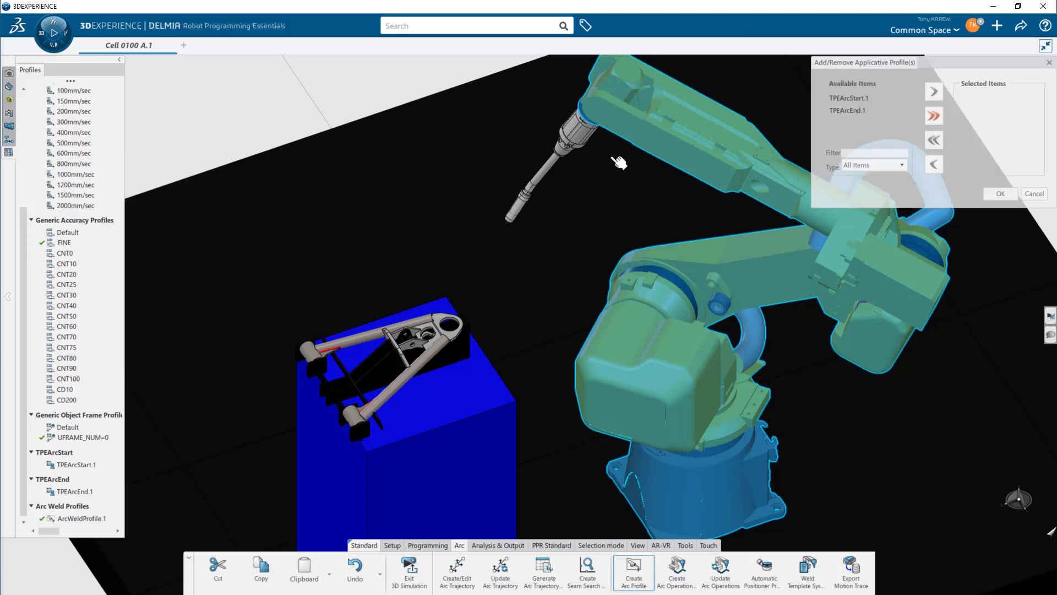
left_click(858, 99)
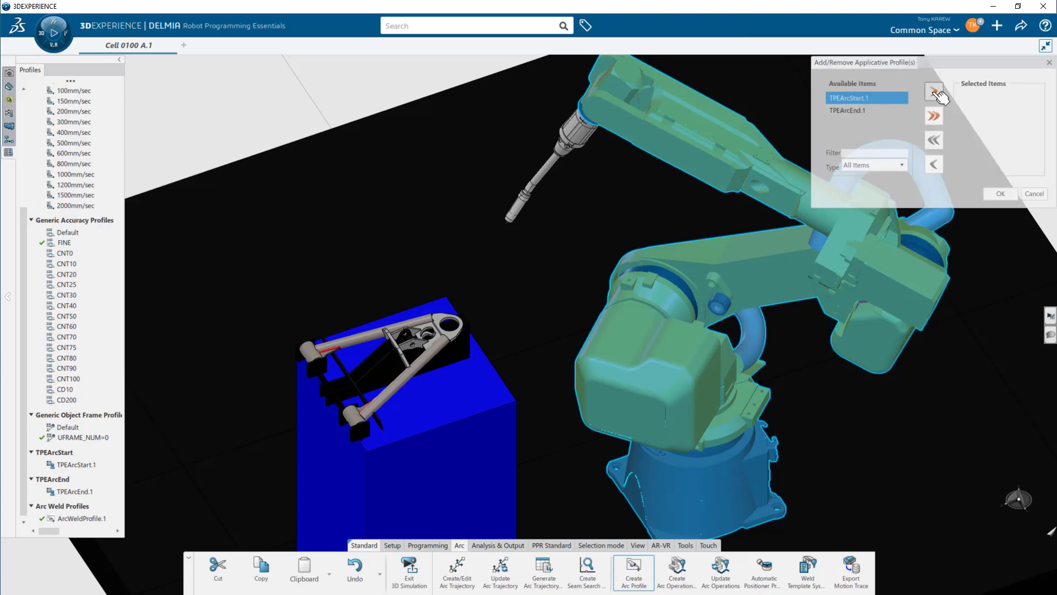
left_click(934, 92)
left_click(862, 99)
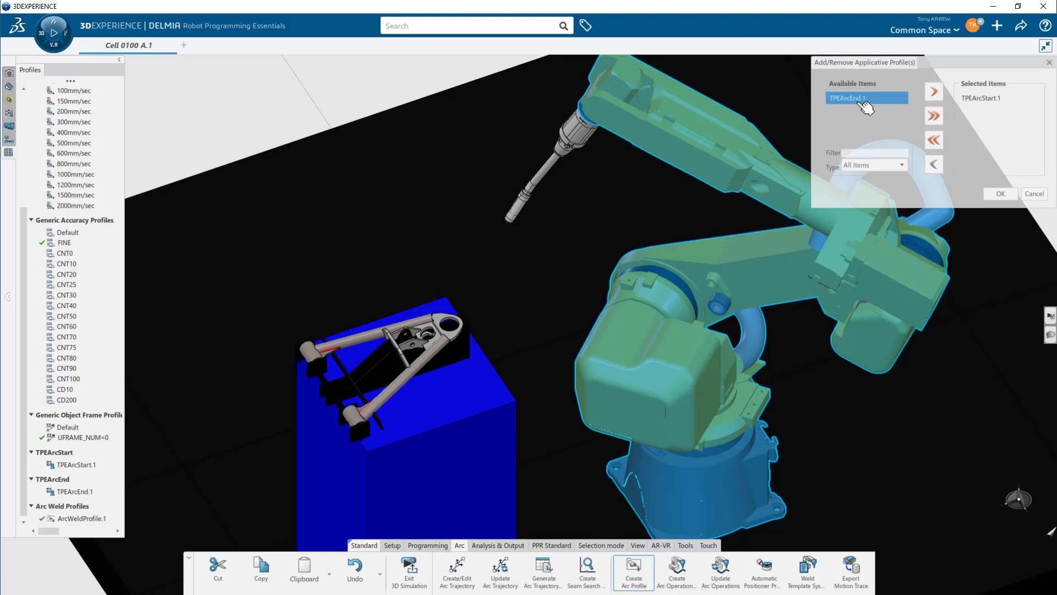
left_click(934, 92)
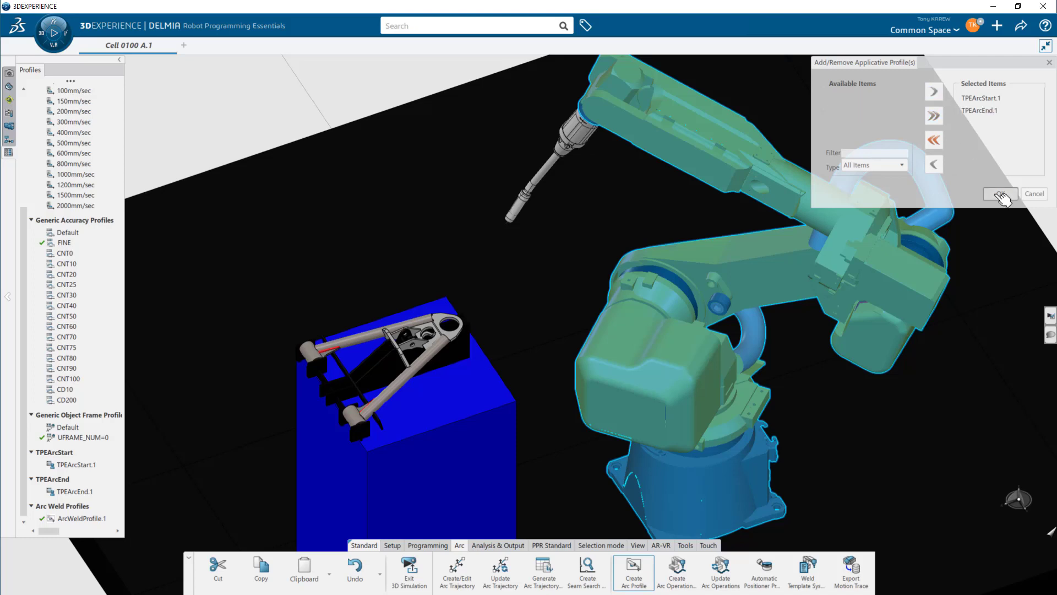
left_click(1000, 193)
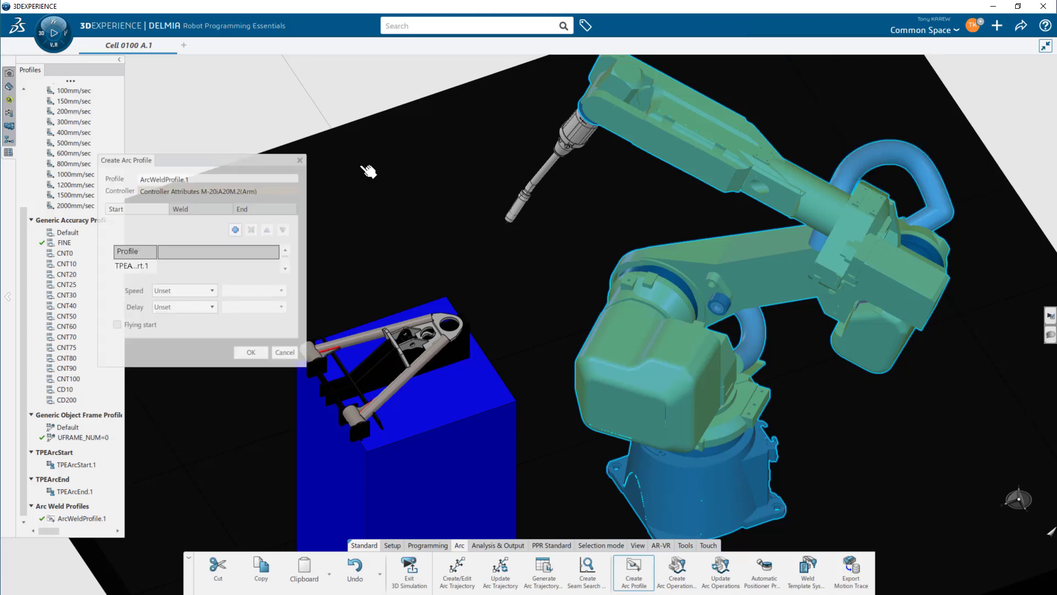
- Set the arc profile's Start speed to the WeldSpeed of TPEArcStart.1
left_click_drag(280, 162, 354, 80)
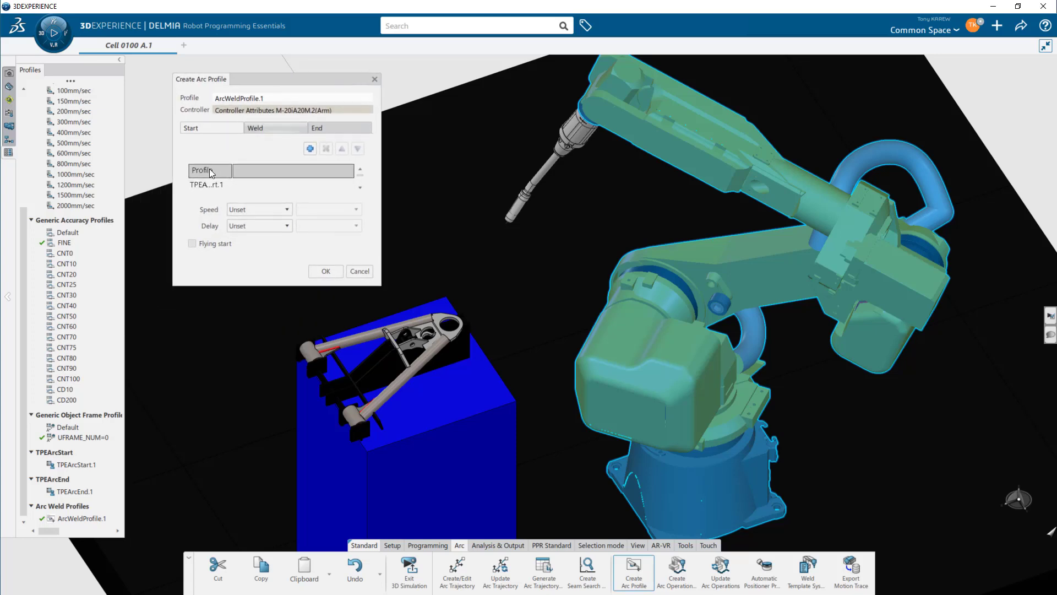
left_click_drag(231, 171, 254, 172)
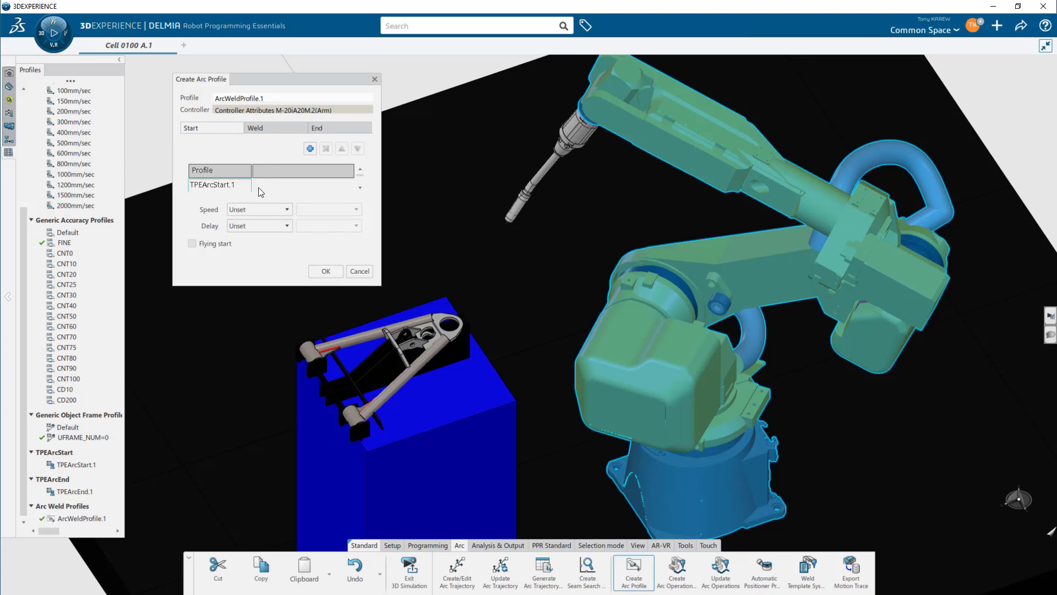
left_click(282, 209)
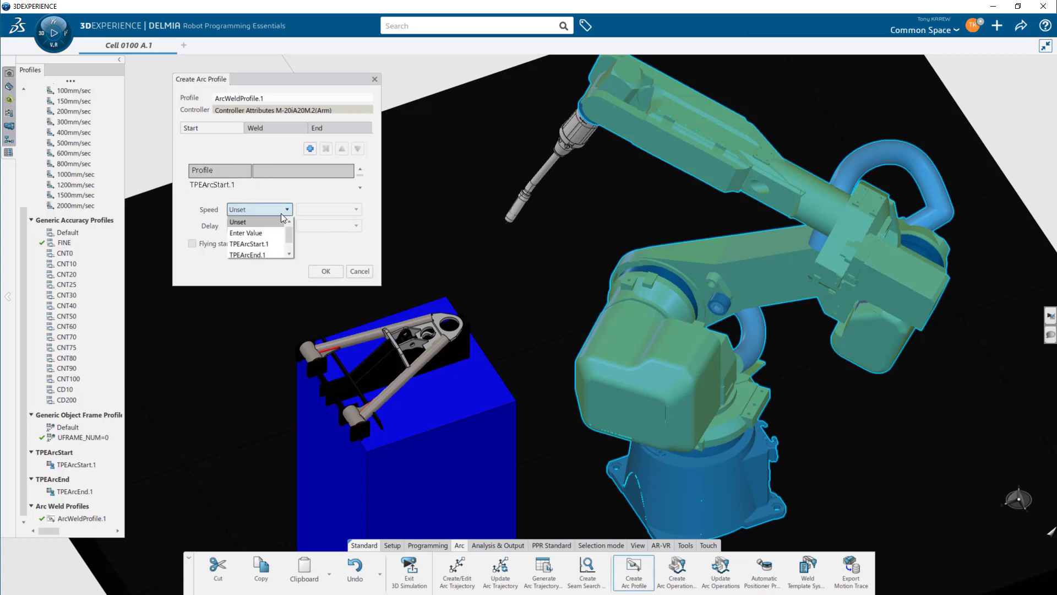
left_click(270, 244)
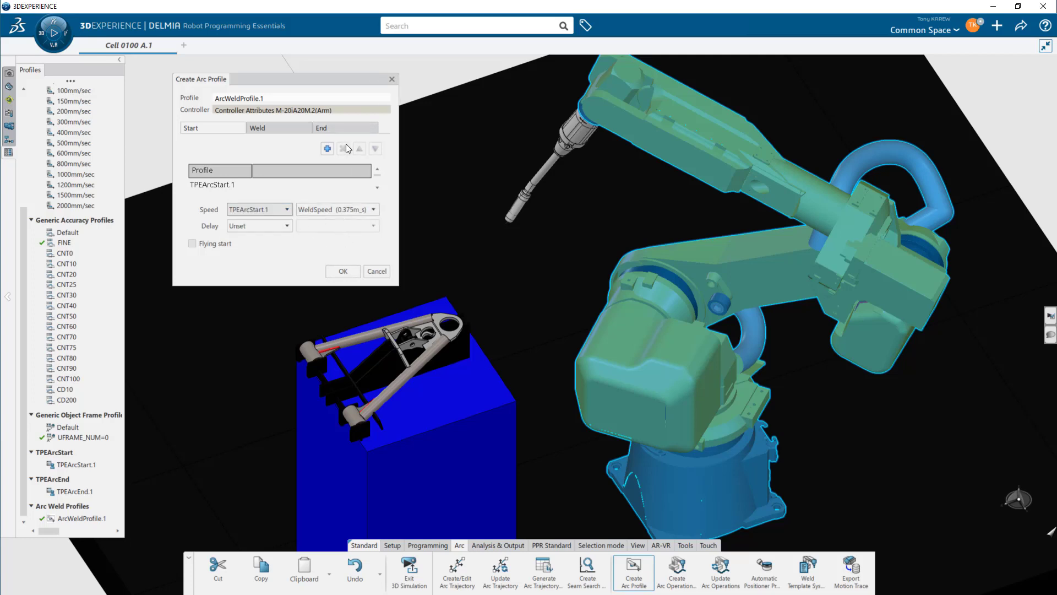
- Add the TPEArcEnd.1 applicative profile to the Weld phase of the arc profile
left_click(262, 127)
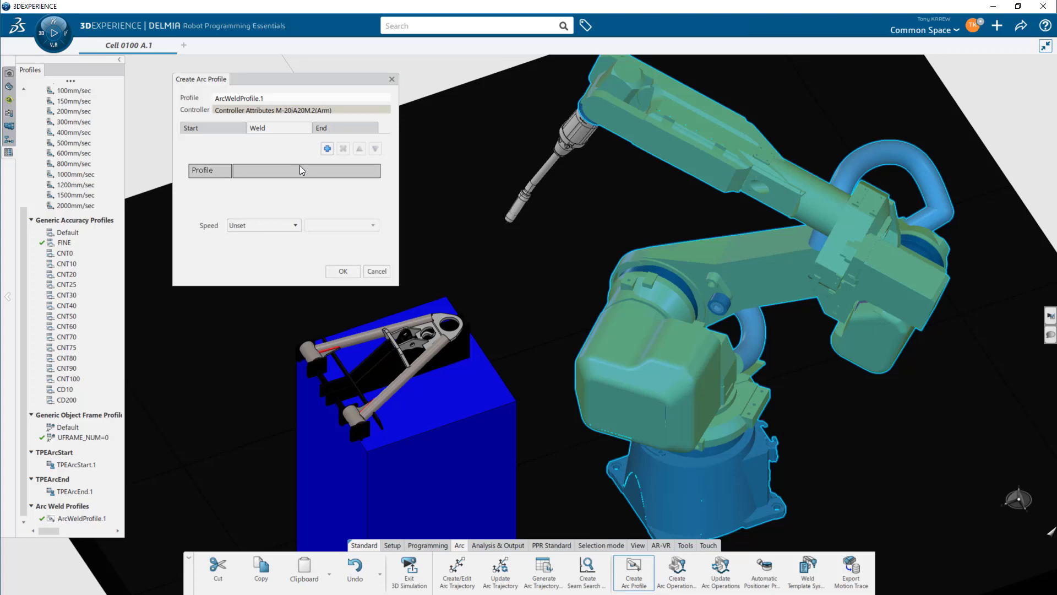
left_click(326, 149)
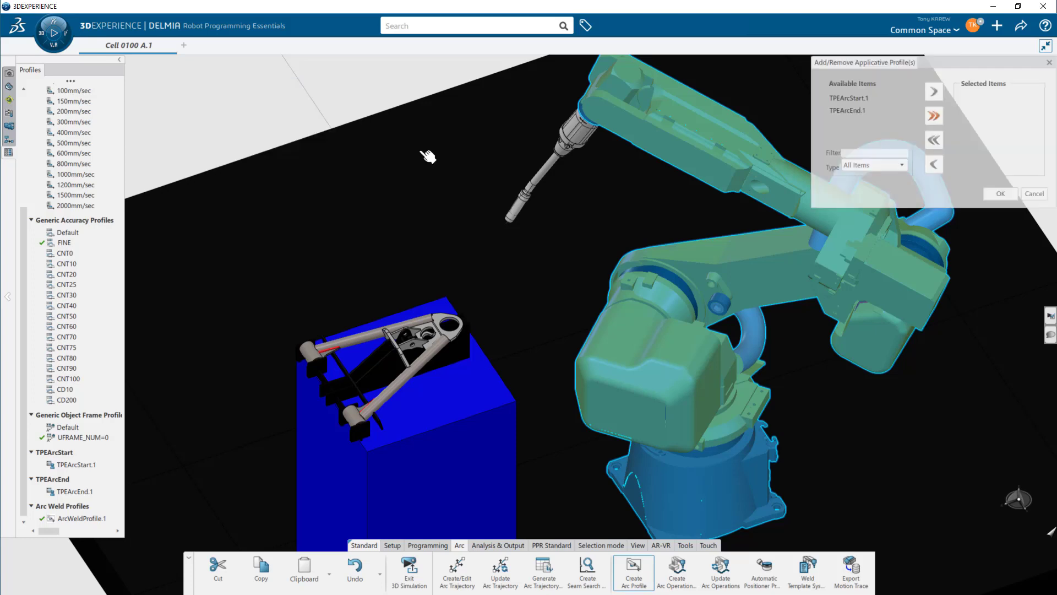
left_click(900, 110)
left_click(935, 92)
left_click(1000, 194)
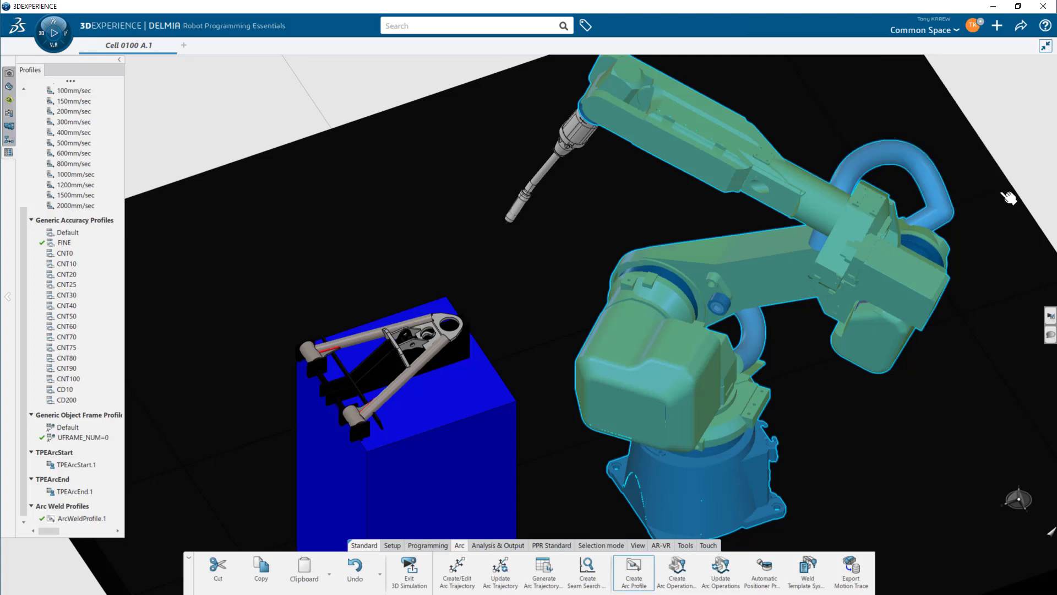
left_click(327, 148)
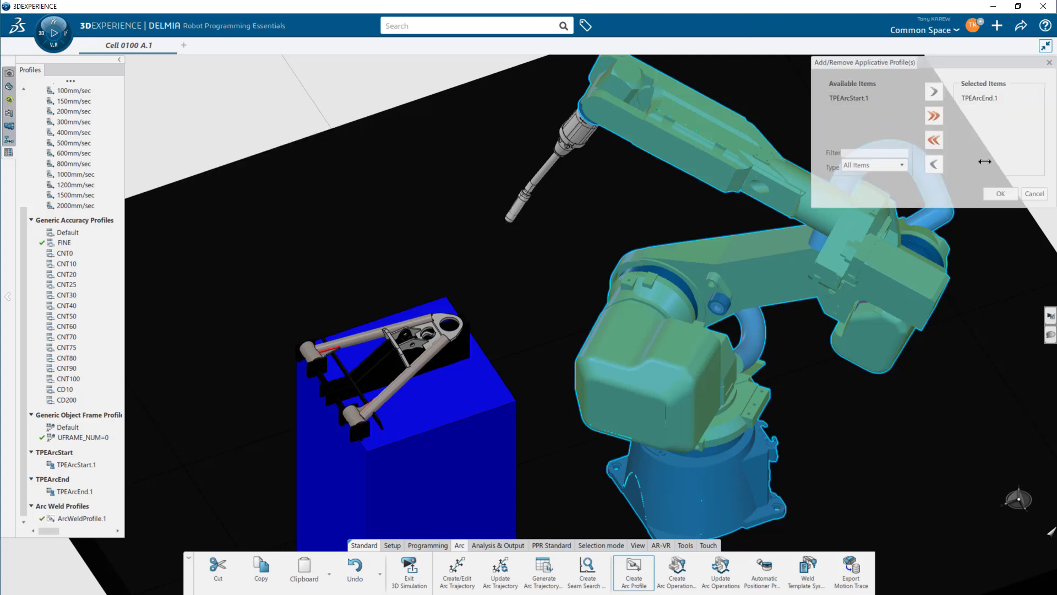
left_click(999, 193)
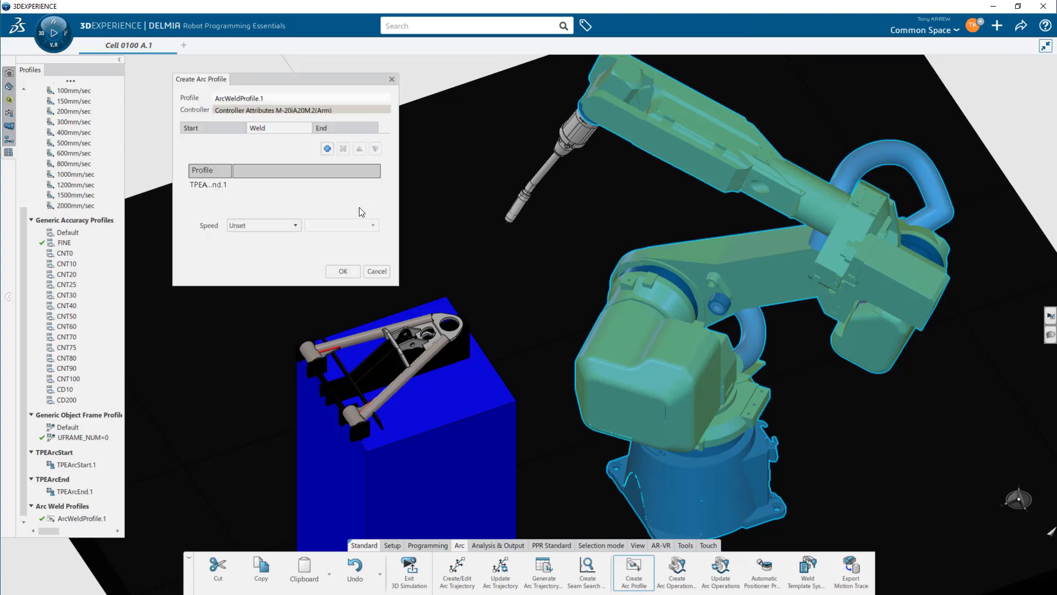
- Set the arc profile's Weld speed to the WeldSpeed of TPEArcEnd.1 and accept the arc profile
left_click(210, 185)
left_click(264, 226)
left_click(269, 259)
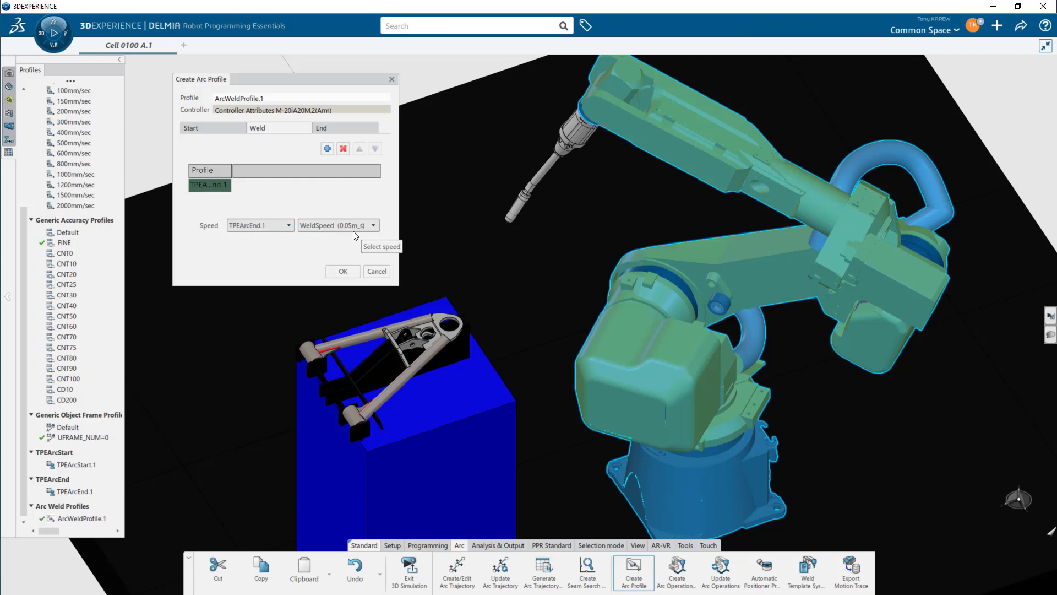
left_click(338, 272)
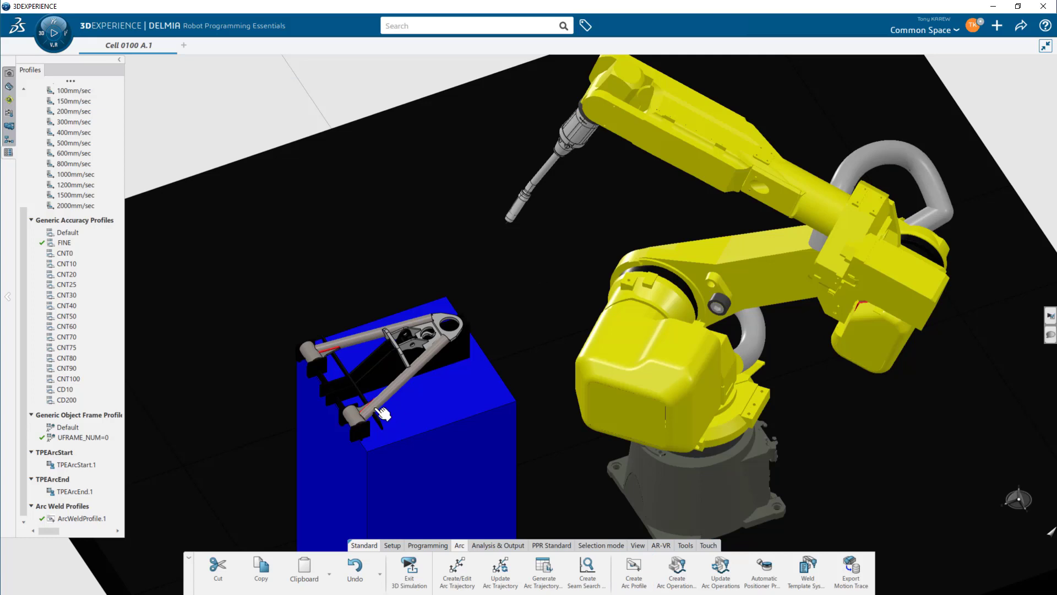
- Start an arc trajectory for the M-20iA20M robot and add a Surfaces Intersection entry to it
middle_click_drag(332, 347, 326, 346)
middle_click_drag(376, 371, 611, 333)
middle_click(338, 331)
middle_click_drag(468, 406, 465, 264)
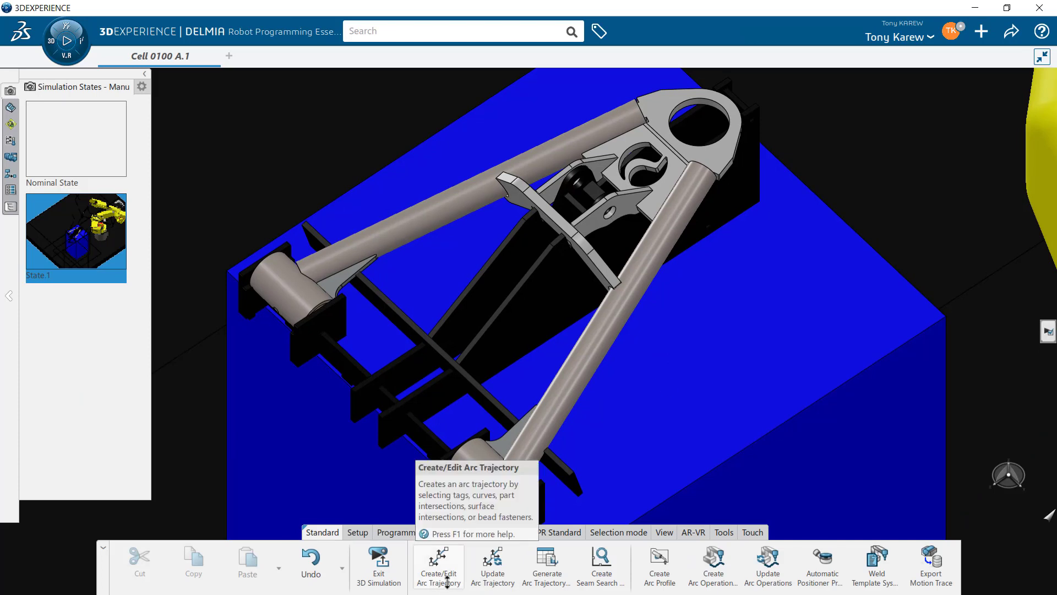
scroll(524, 441, "down", 8)
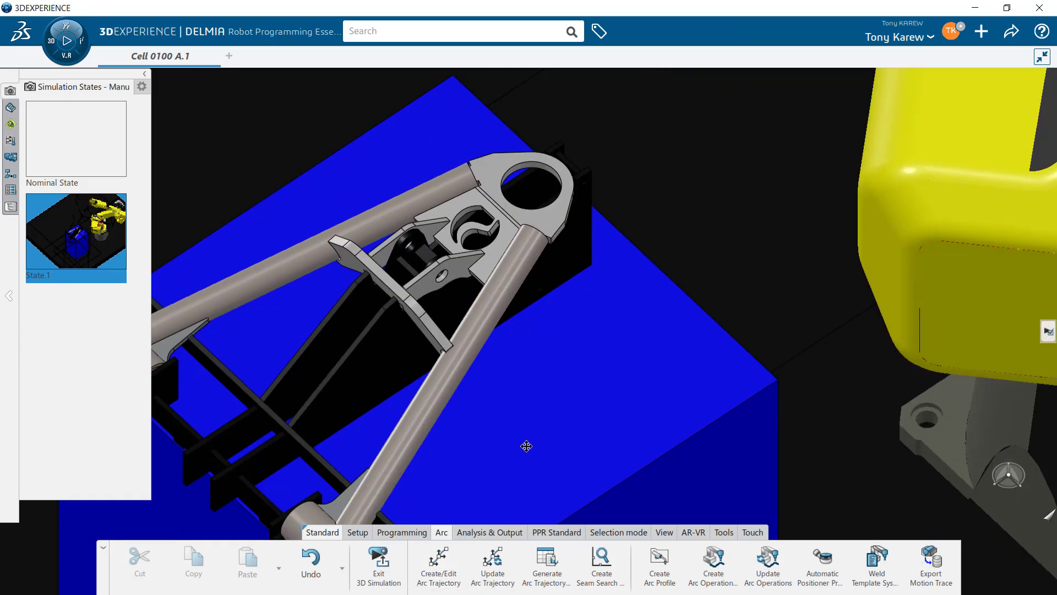
left_click(439, 564)
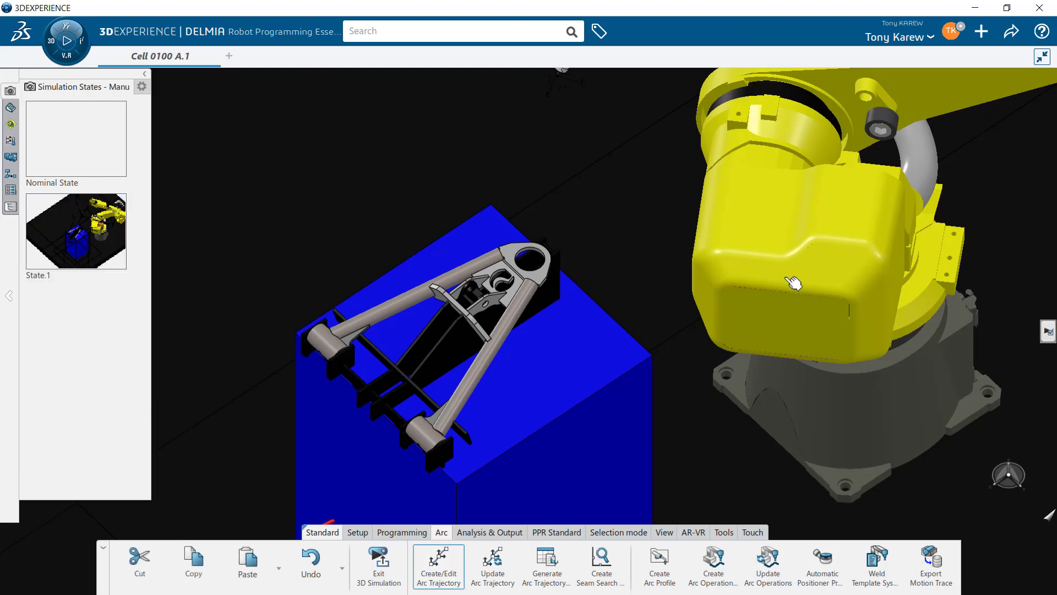
left_click(793, 283)
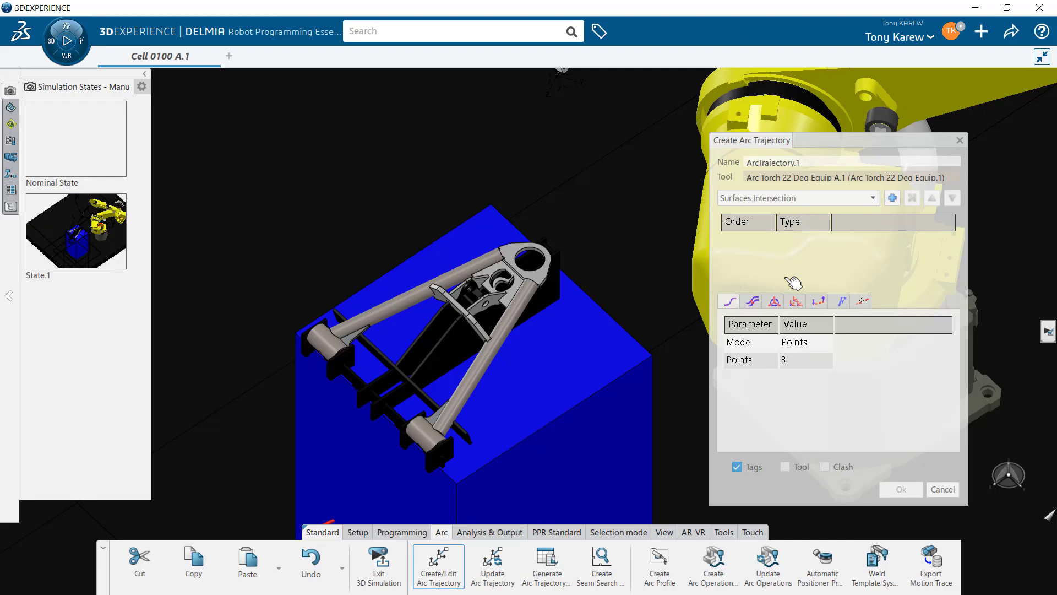
left_click(873, 199)
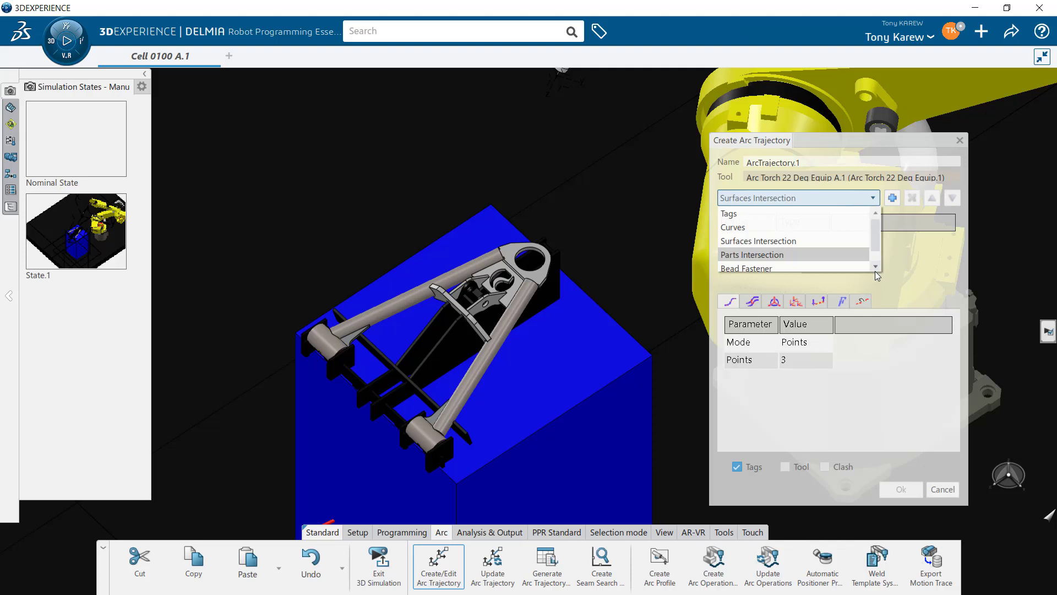
left_click(830, 253)
left_click(854, 196)
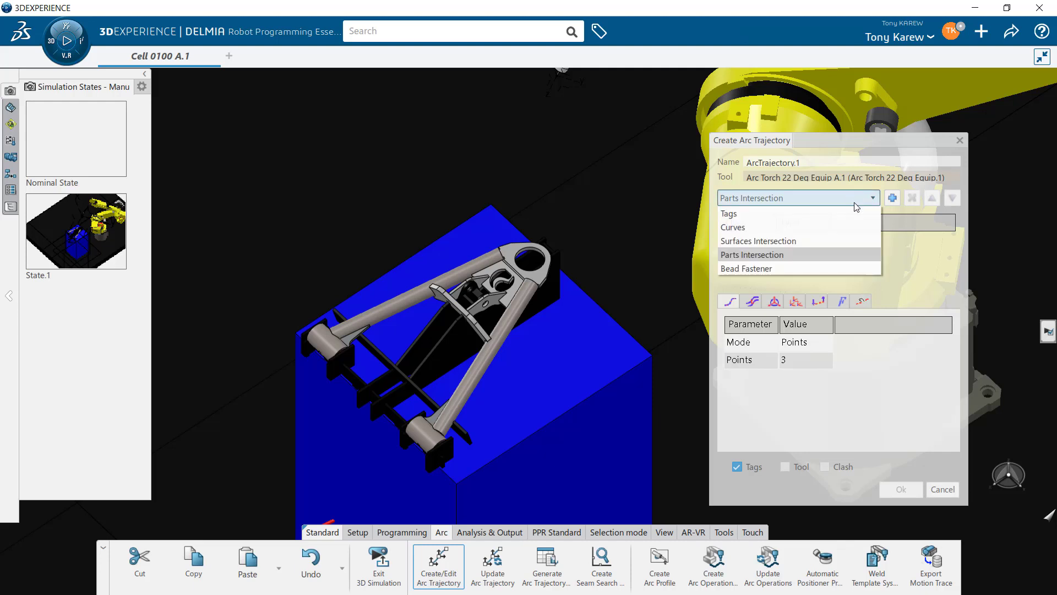
left_click(845, 243)
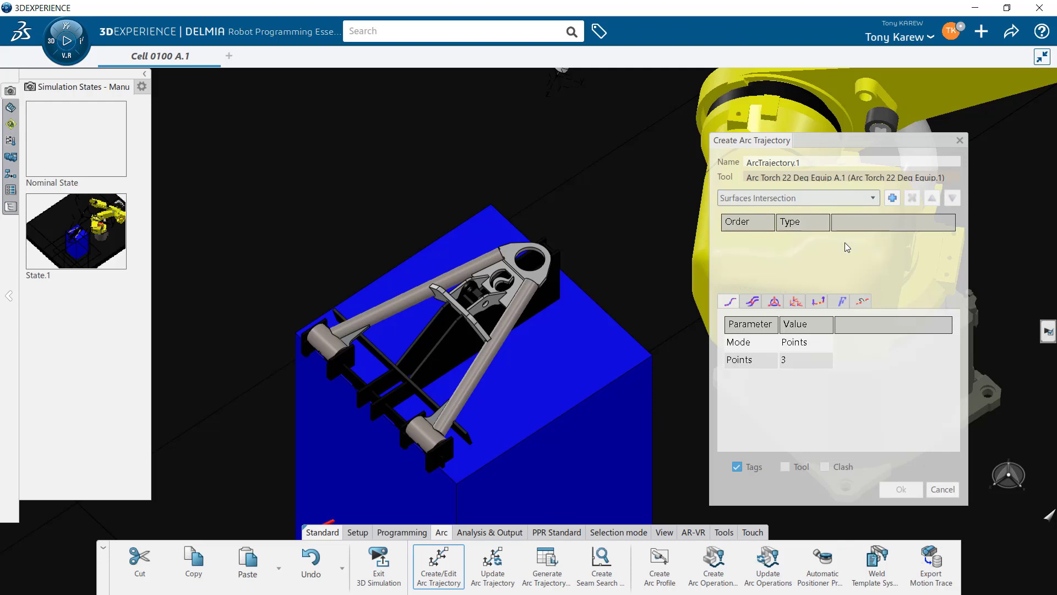
left_click(893, 199)
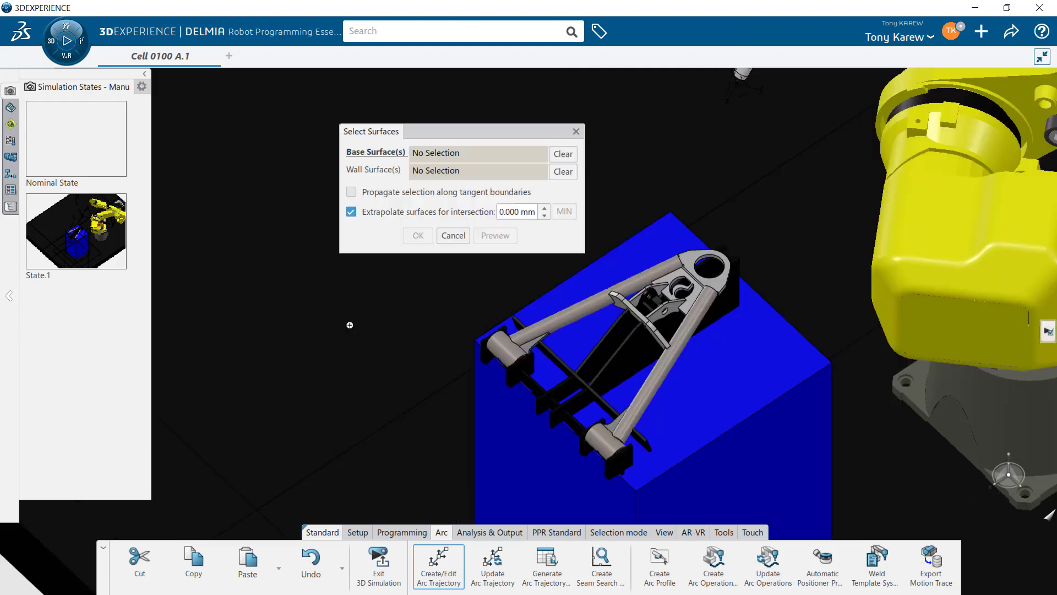
- Select the gusset's upper face as base surface and the adjoining tube as wall surface, and preview their intersection
scroll(570, 436, "up", 10)
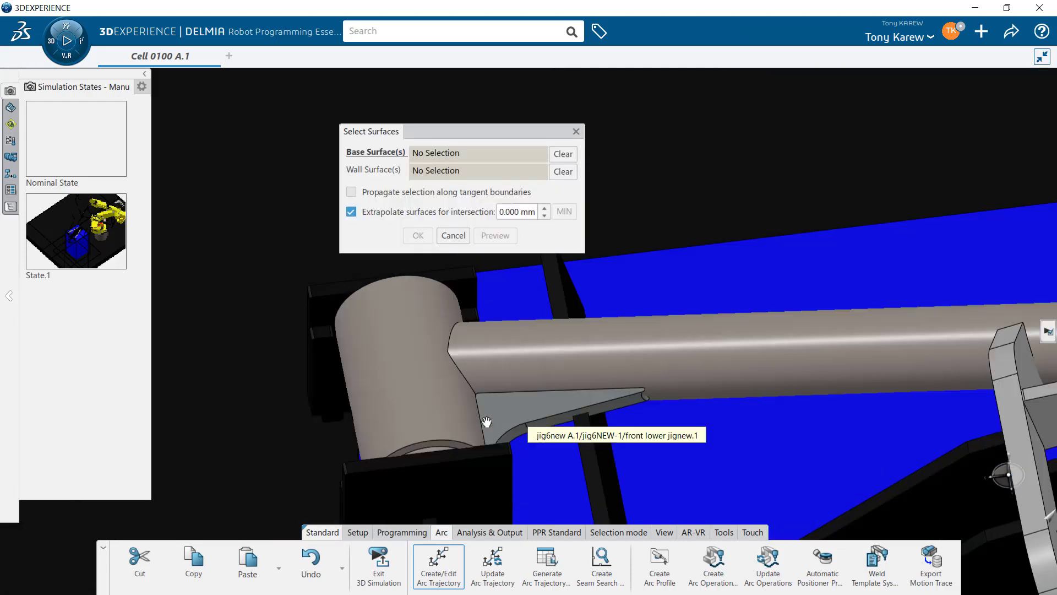
middle_click_drag(487, 422, 395, 420)
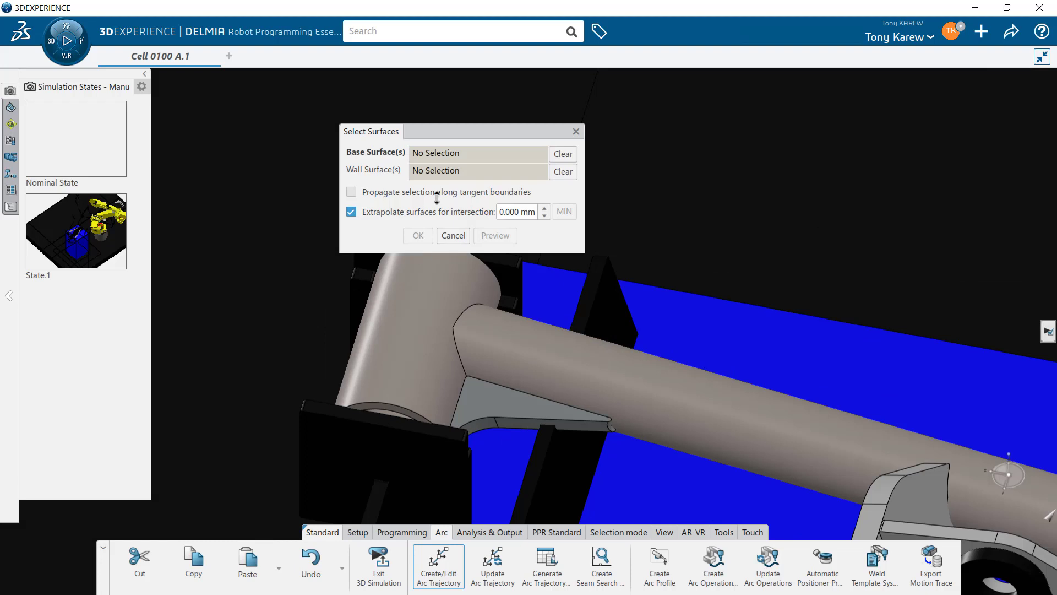
left_click(482, 153)
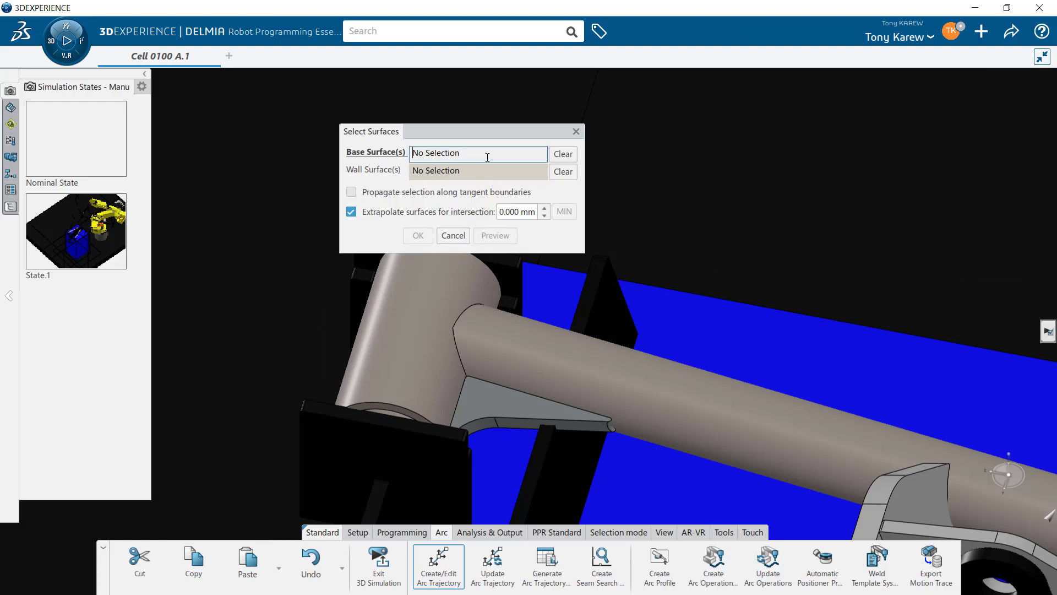
left_click(485, 396)
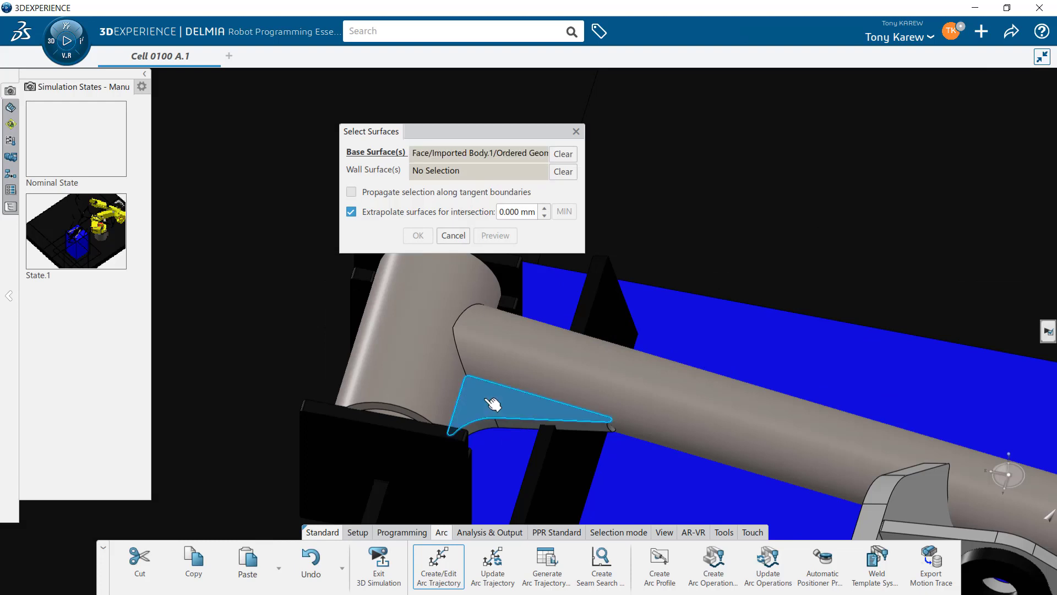
left_click(469, 172)
left_click(516, 369)
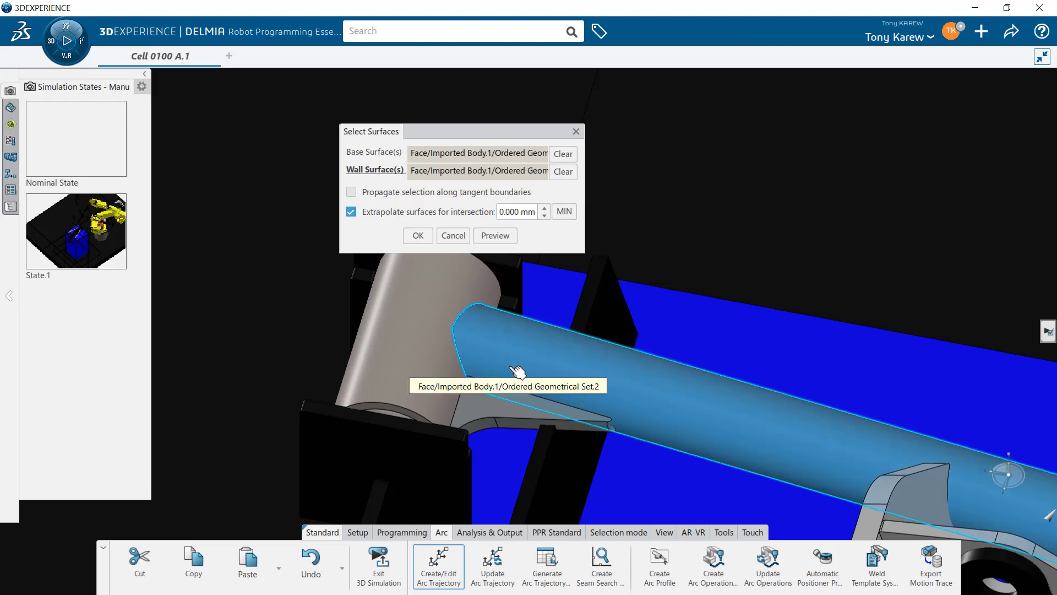
left_click(493, 238)
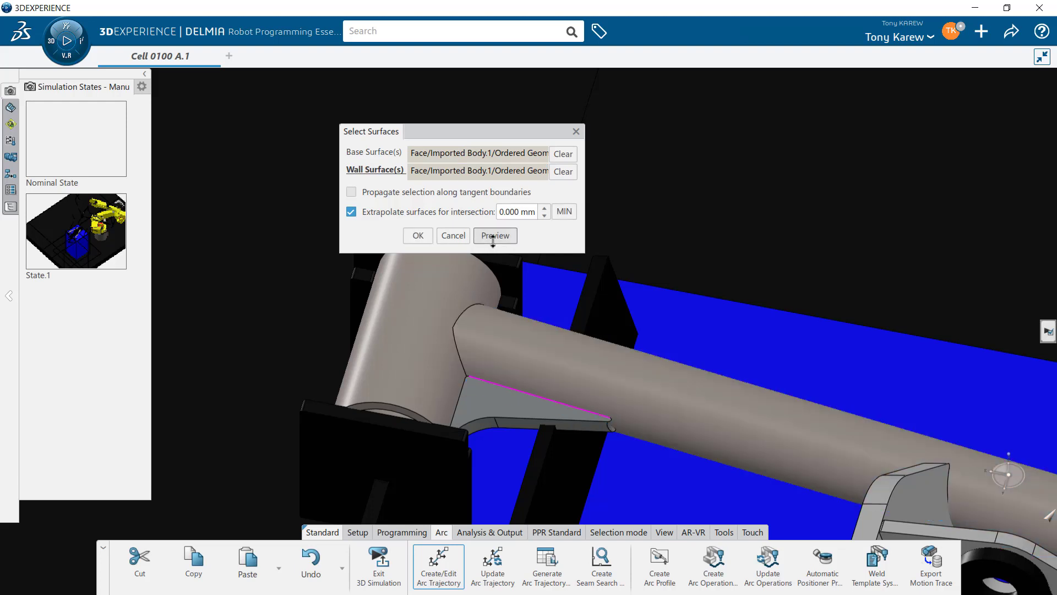
- Enable propagation of the selection along tangent boundaries and highlight the selected base surface
middle_click_drag(548, 438, 612, 387)
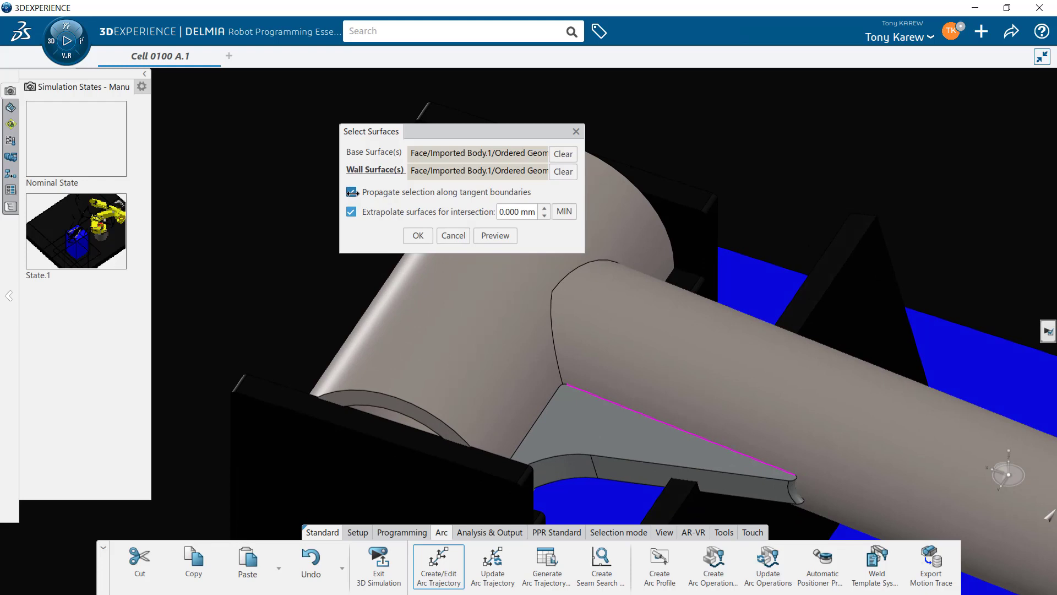
left_click(351, 192)
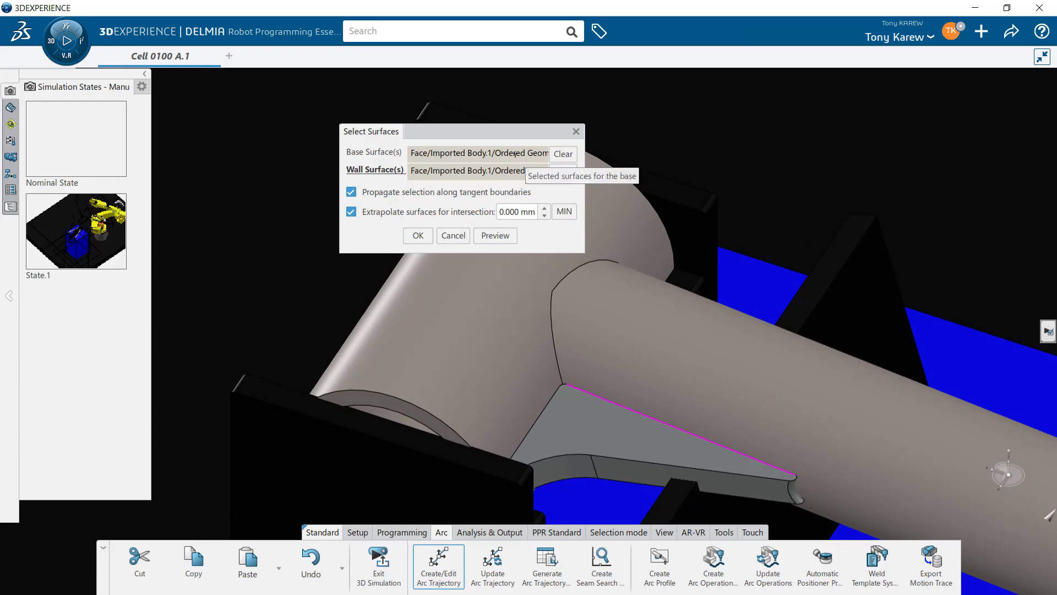
left_click(515, 154)
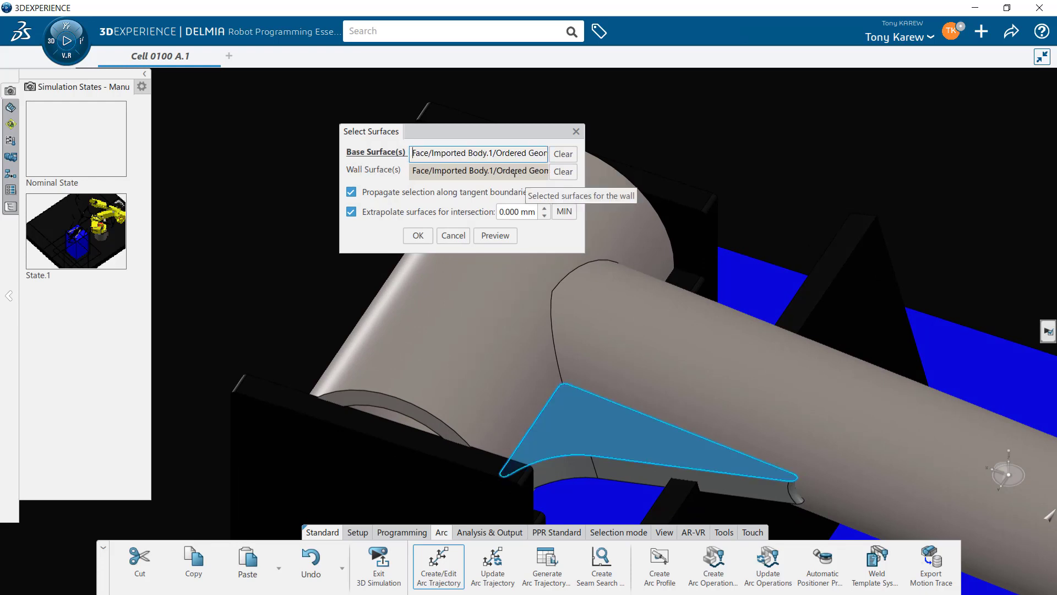
- Add the larger cylinder at the tube's end as a second wall surface and preview the intersections with the gusset face
left_click(515, 171)
left_click(515, 382)
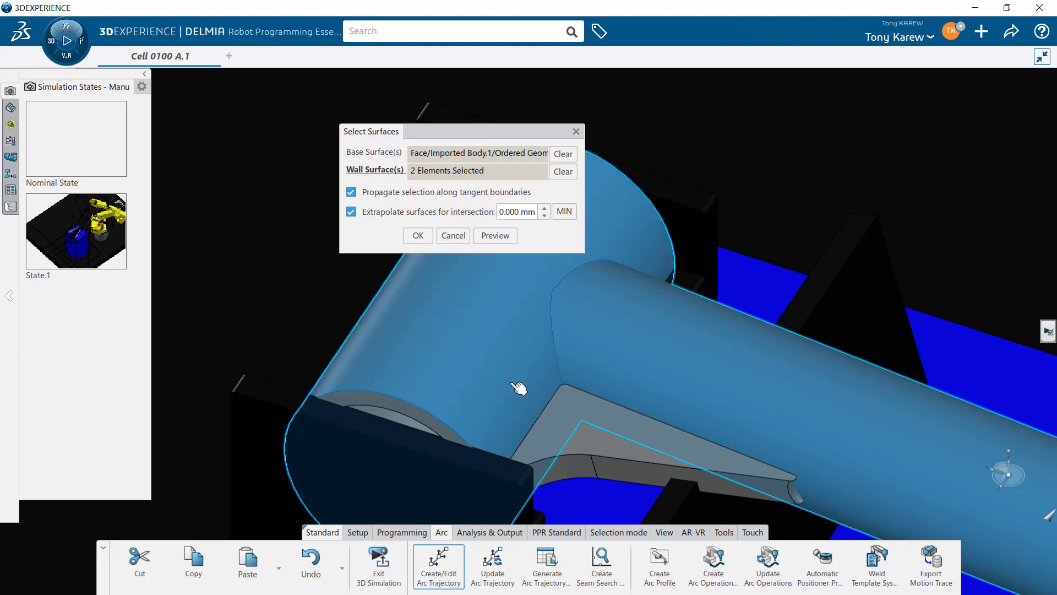
left_click(496, 236)
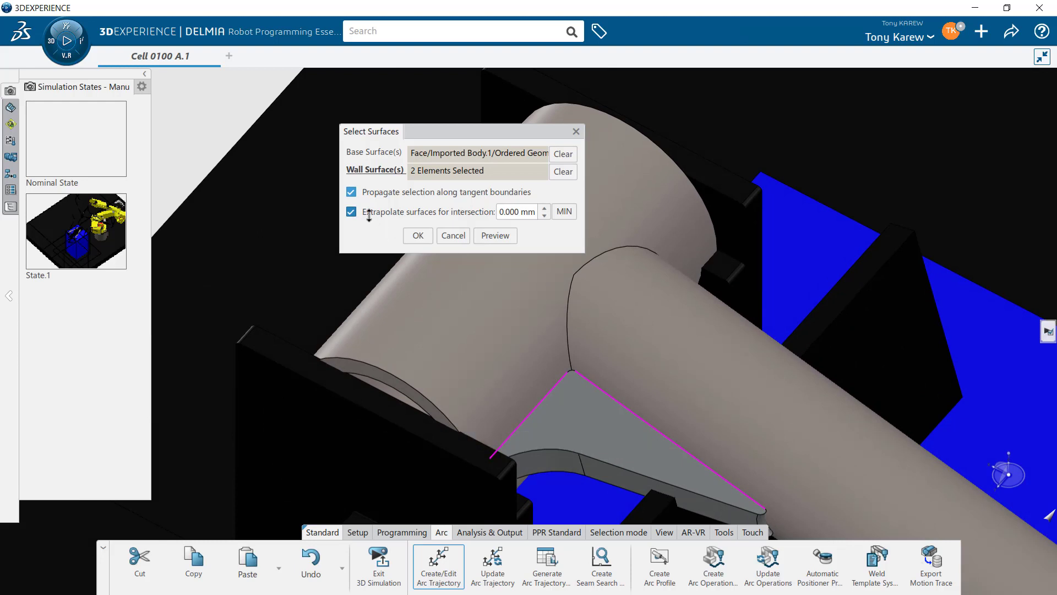
- Turn off surface extrapolation and tangent propagation, and highlight the base surface and the wall surfaces to check them
left_click(352, 212)
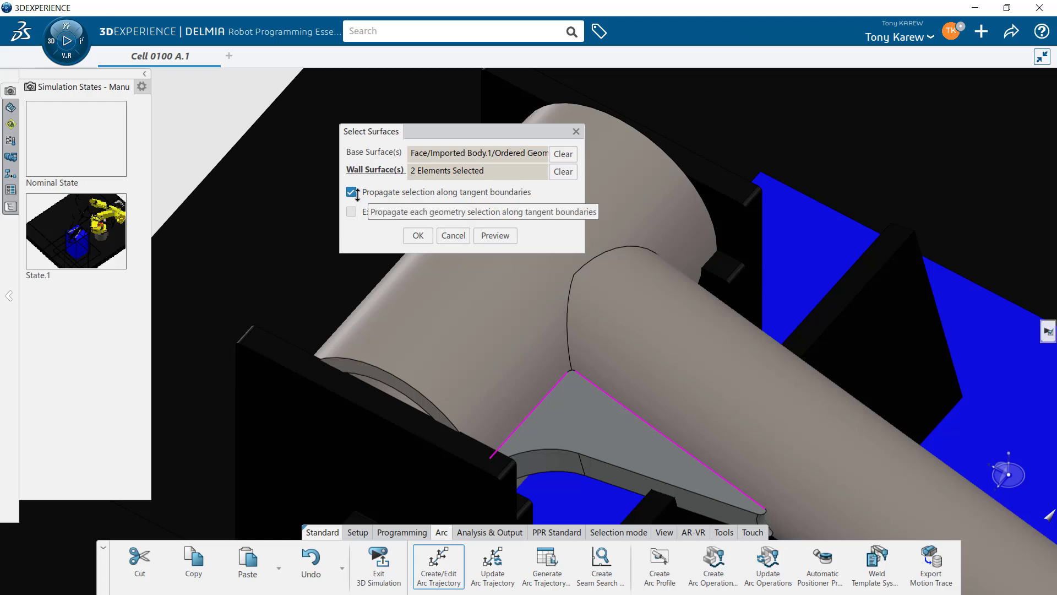
left_click(504, 154)
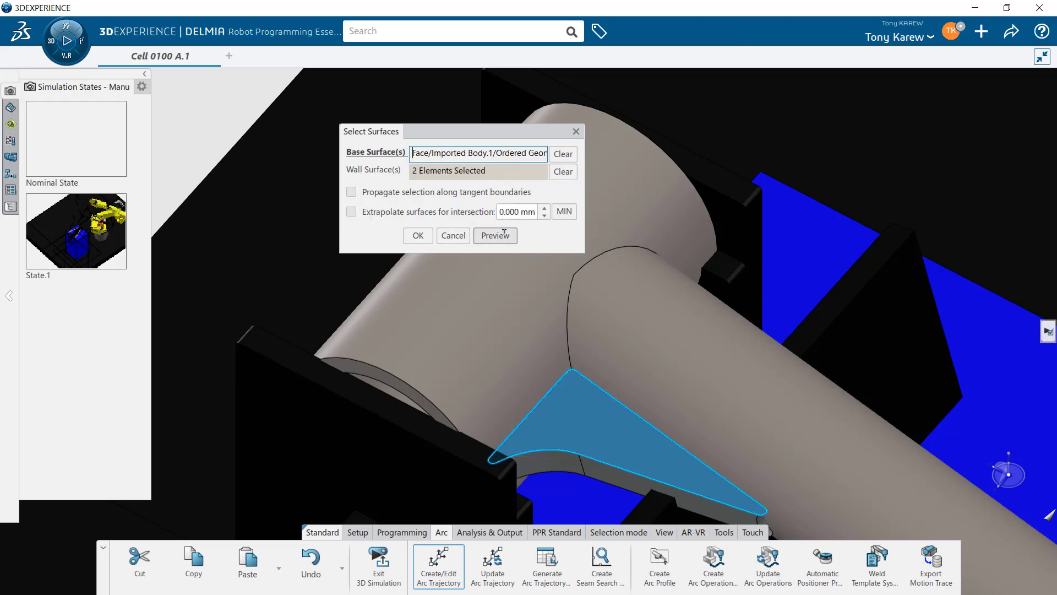
left_click(516, 171)
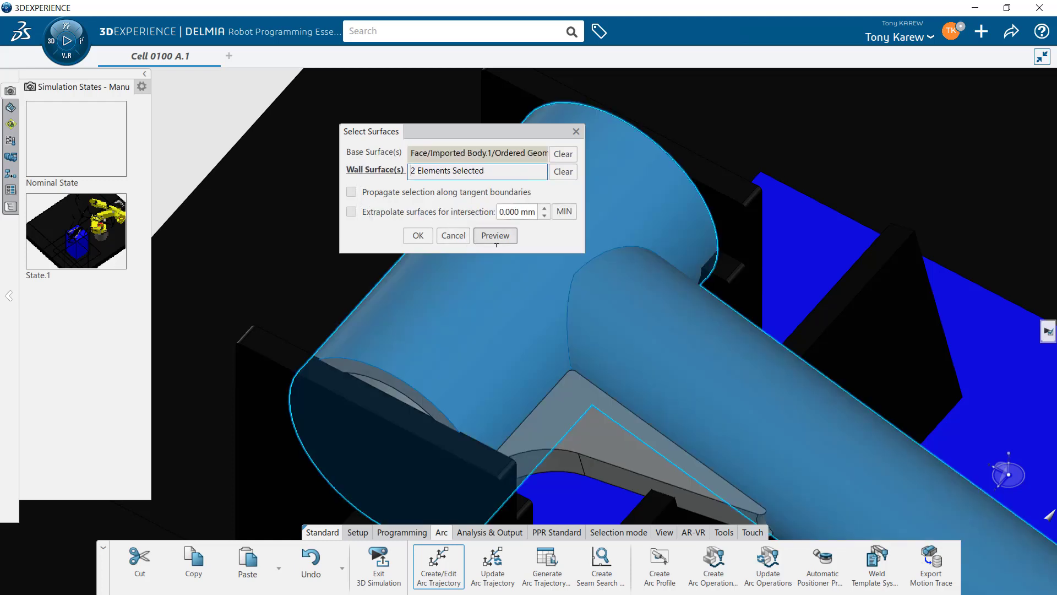
- Remove the larger cylinder from the wall surfaces, keeping only the long adjoining tube as the wall
left_click(499, 328)
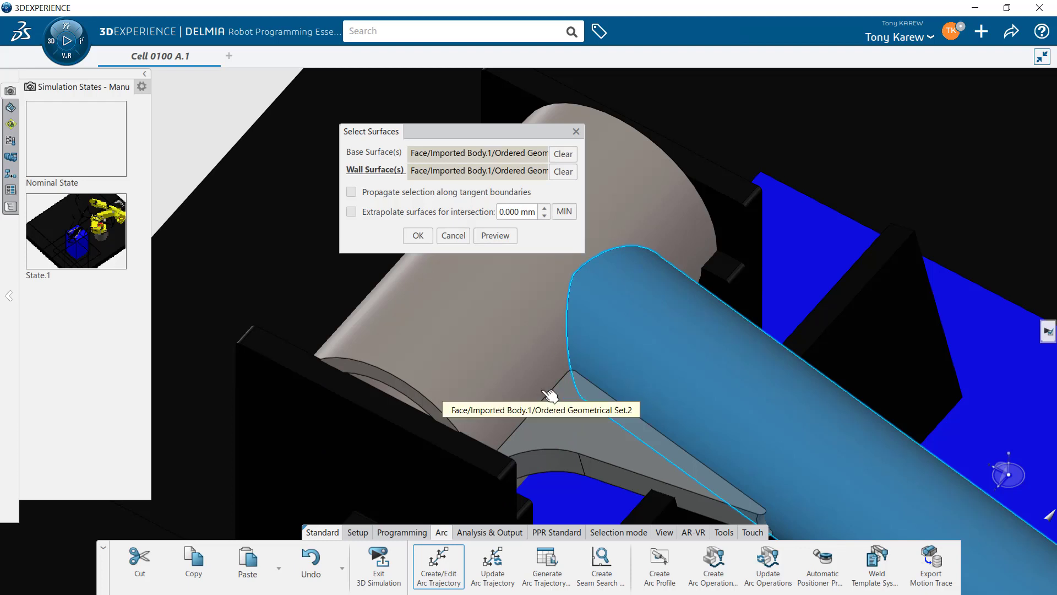
left_click(521, 388)
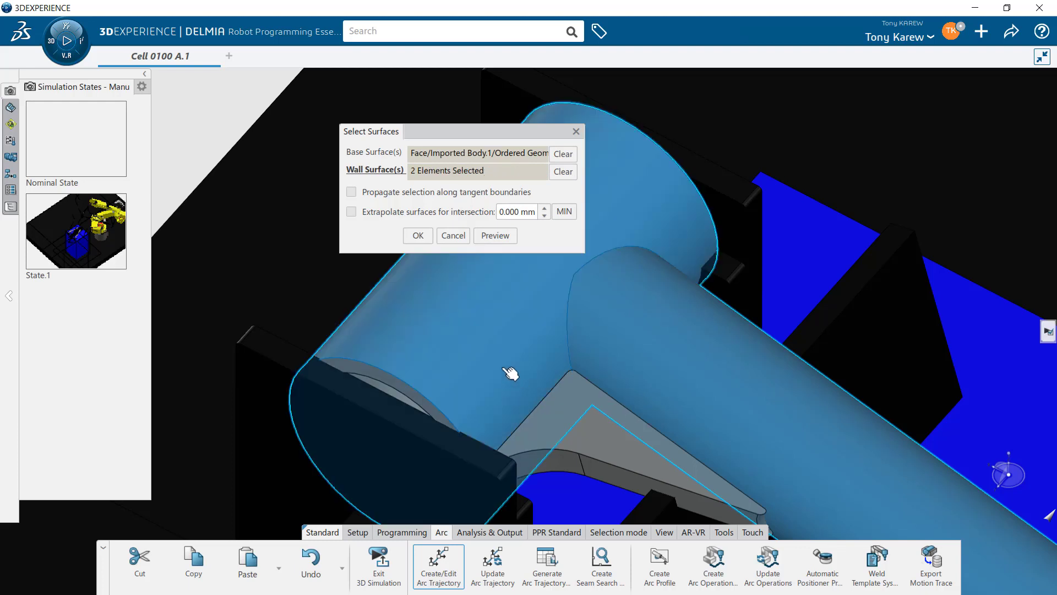
left_click(510, 374)
- Check the highlighted wall tube and gusset base face, and accept the surface selection for the trajectory
scroll(534, 391, "down", 5)
middle_click_drag(448, 428, 577, 421)
left_click(505, 172)
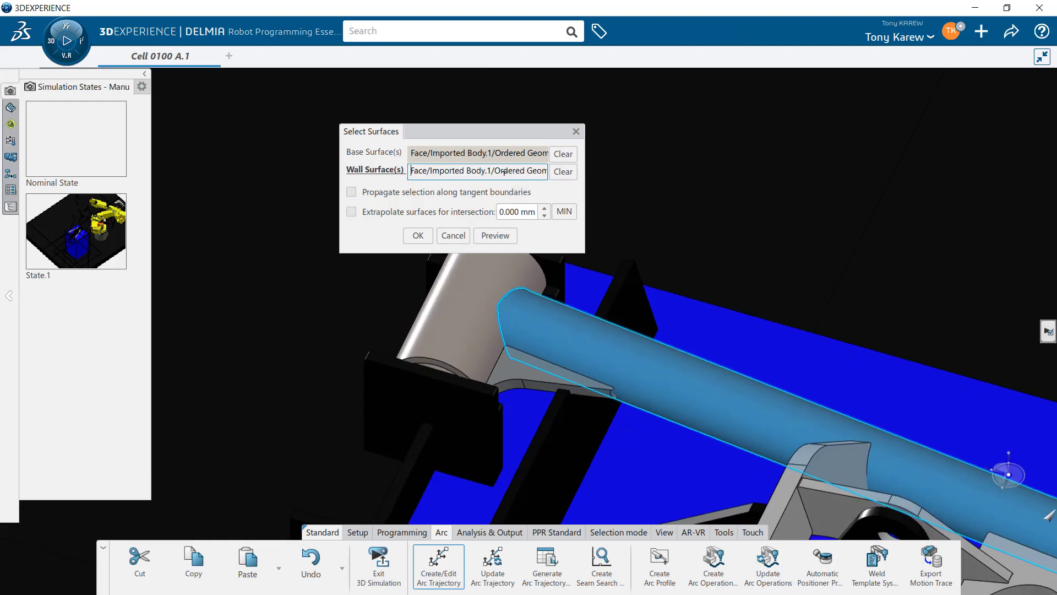
left_click(507, 153)
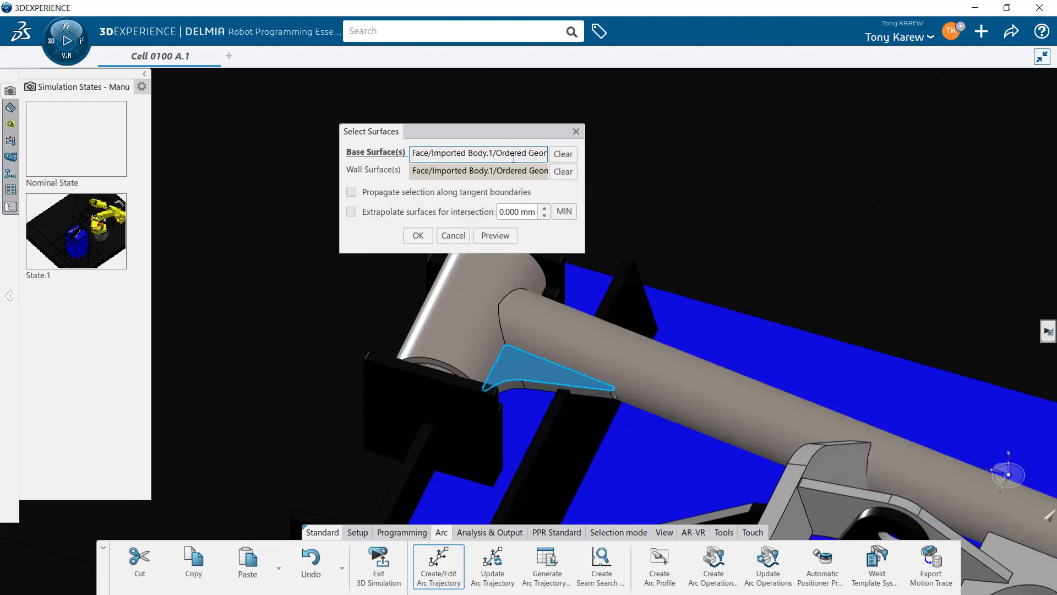
left_click(513, 172)
left_click(418, 235)
- Reverse the trajectory's direction along the gusset seam so it starts at the end farther from the larger cylinder
middle_click_drag(597, 428, 552, 376)
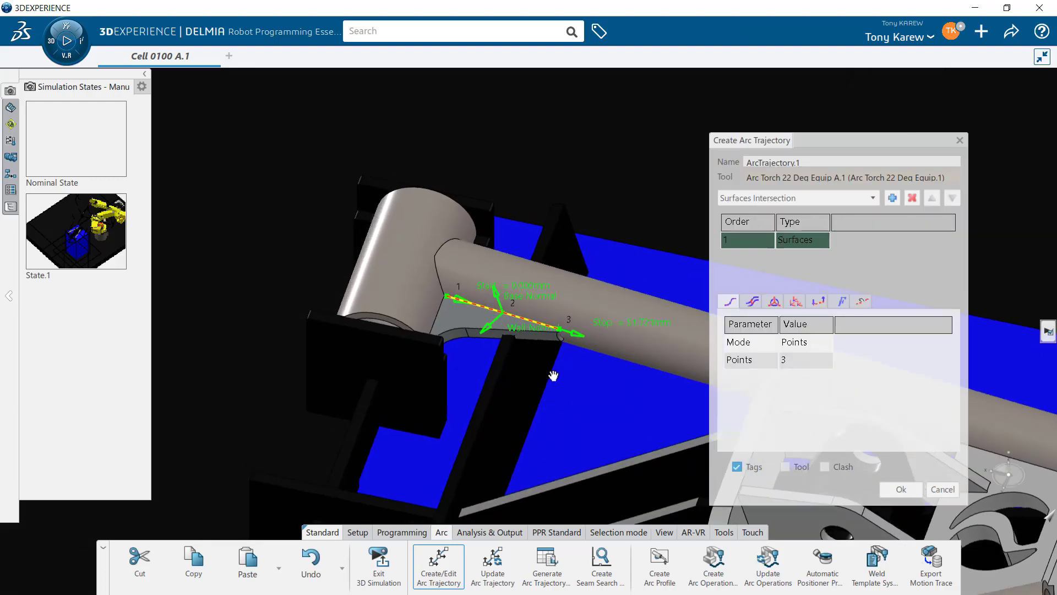
scroll(550, 366, "up", 8)
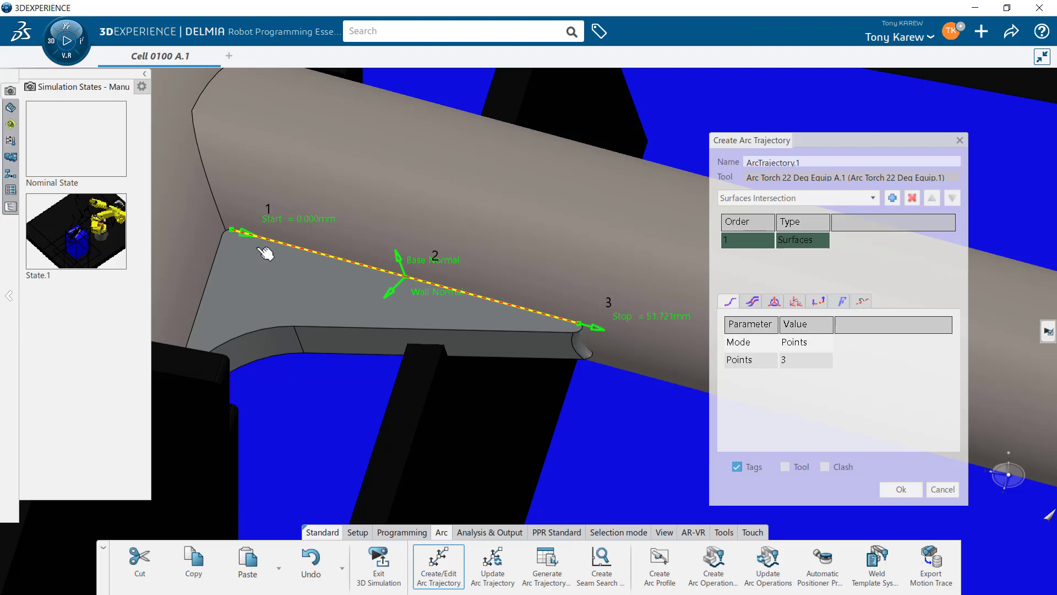
left_click(245, 234)
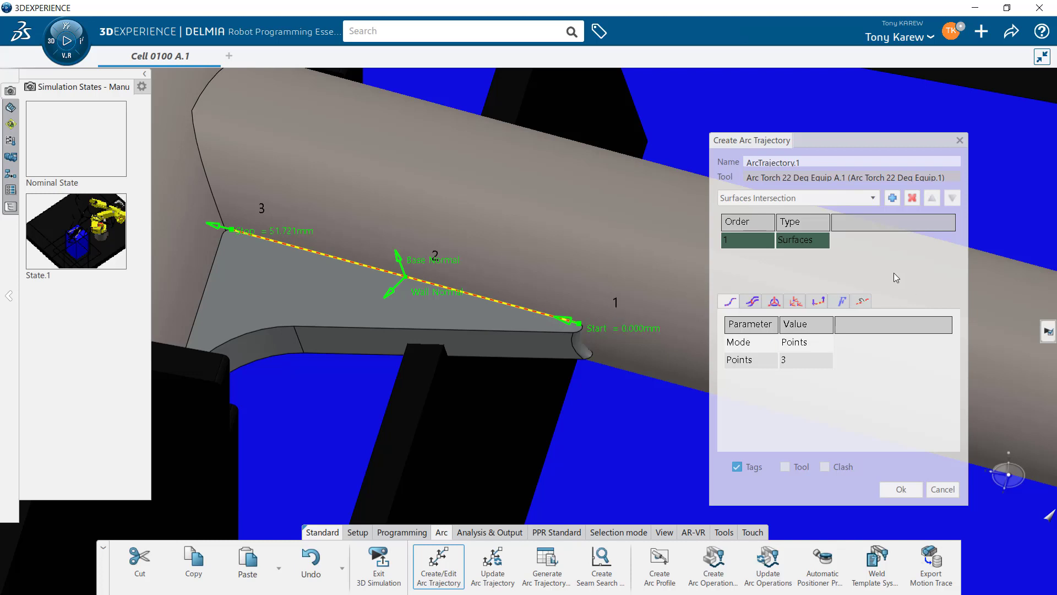
- Open the trajectory's number of points for editing
double_click(818, 359)
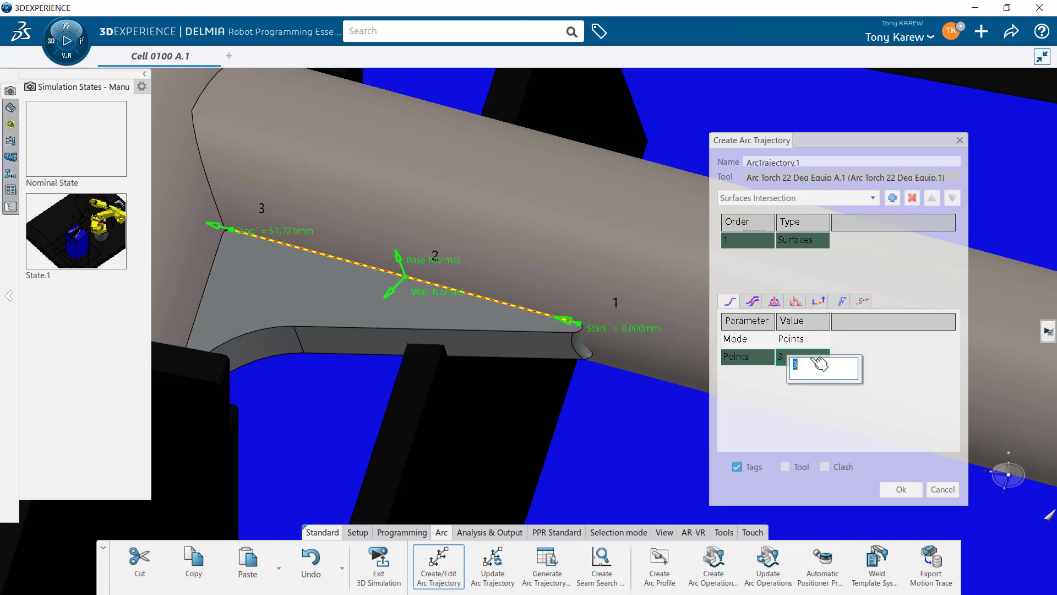
- Try 5 points along the arc trajectory and restore the point count to 3
type("5")
key("Return")
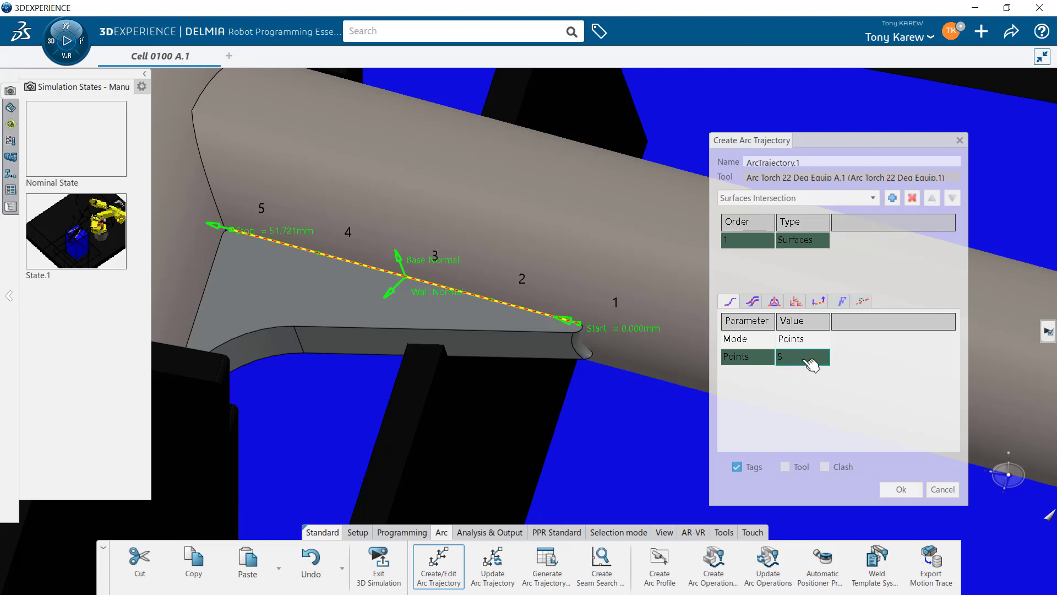
double_click(813, 361)
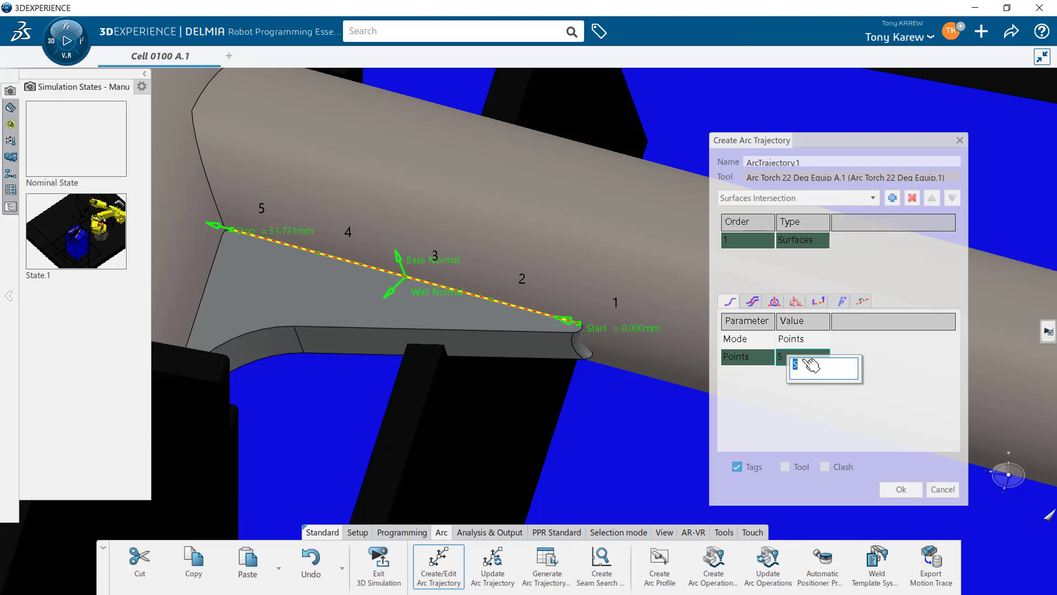
type("3")
key("Return")
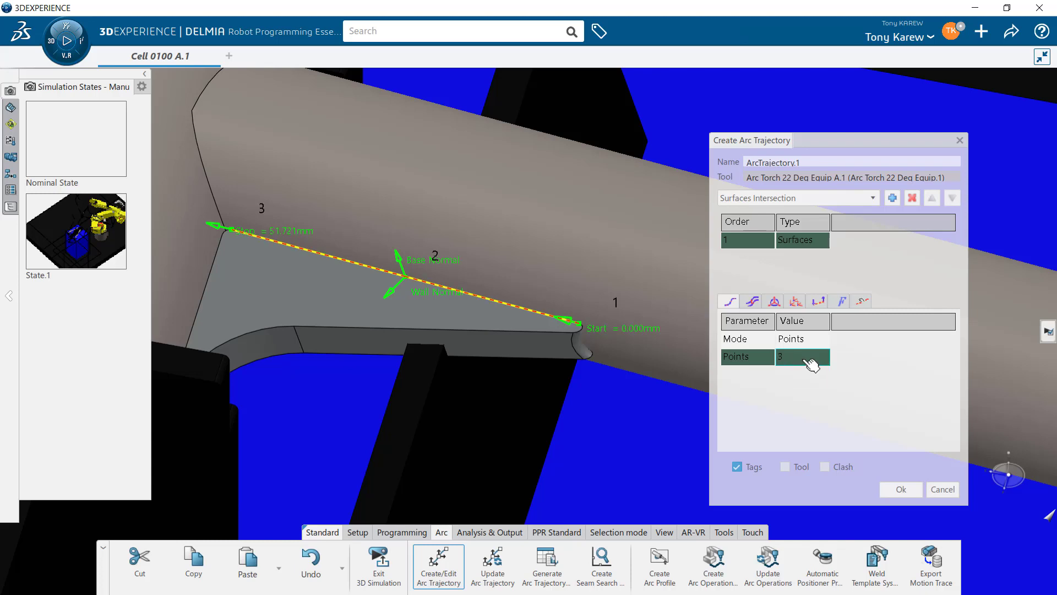
- Switch the trajectory's point mode to Distance and set the point spacing to 5 mm
left_click(751, 342)
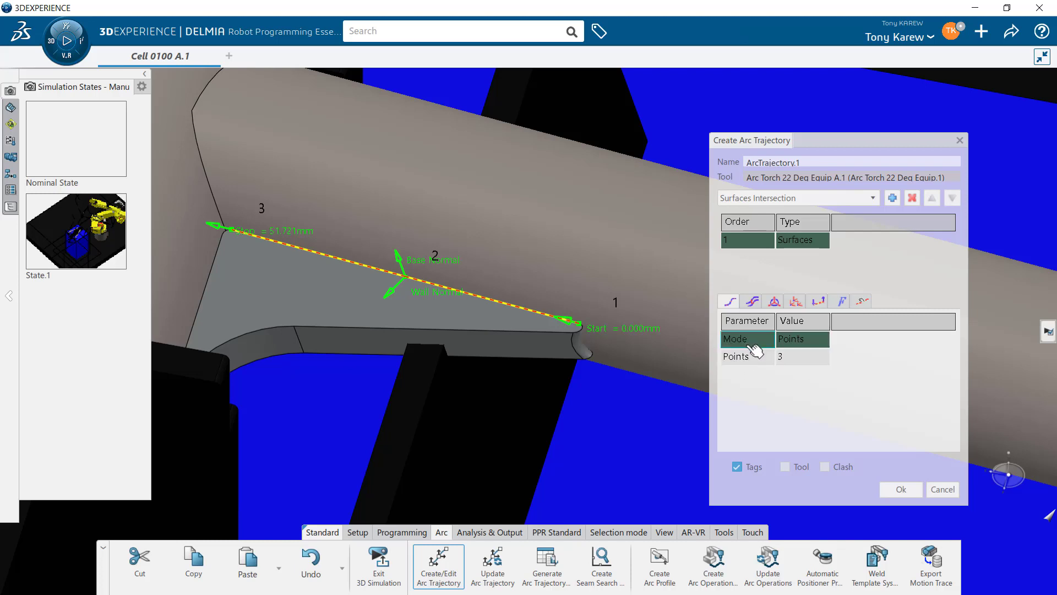
left_click(793, 345)
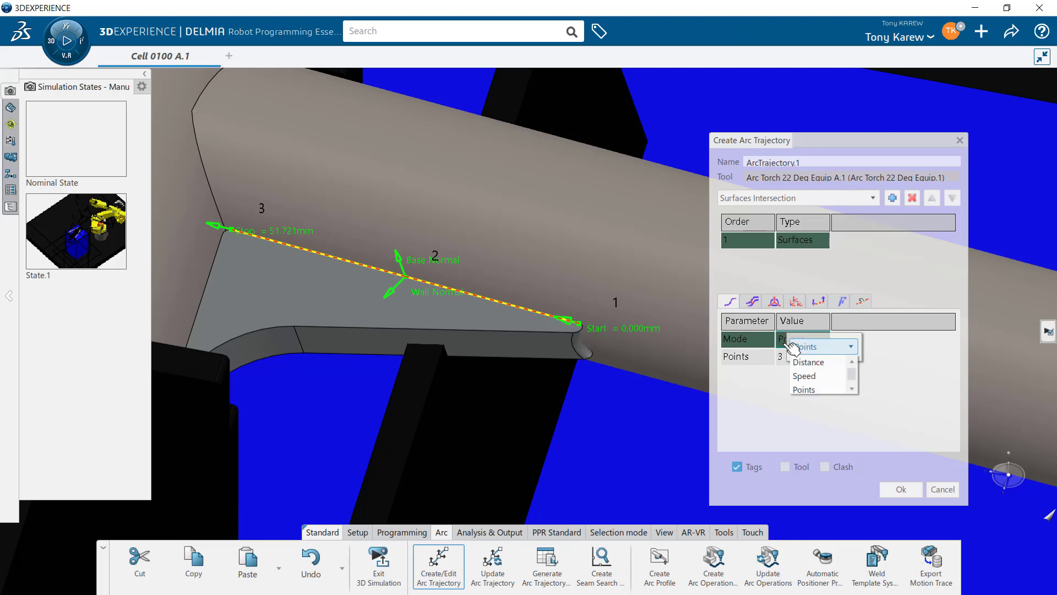
left_click(829, 363)
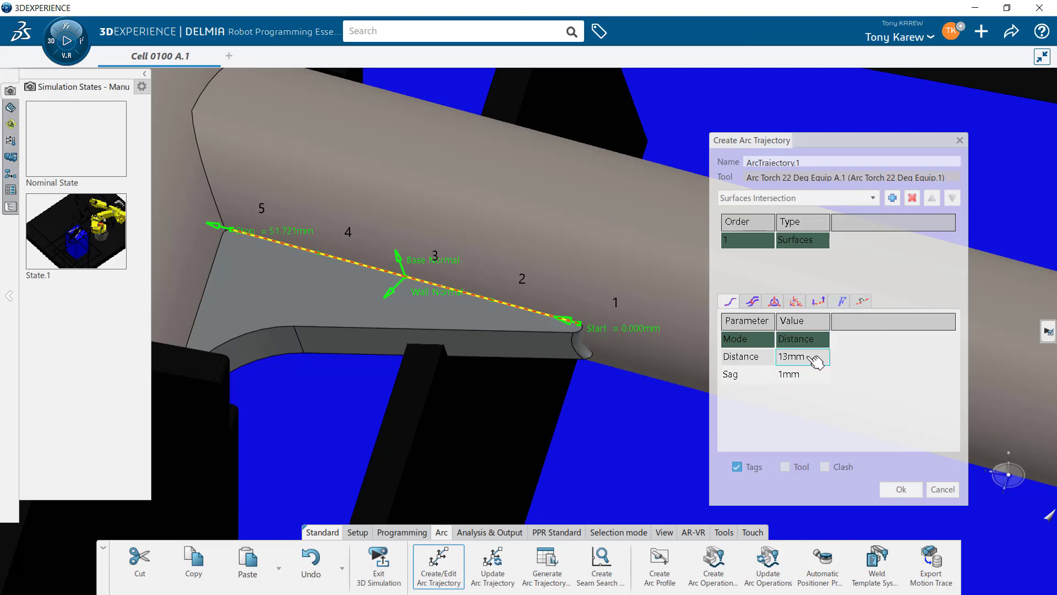
left_click(814, 358)
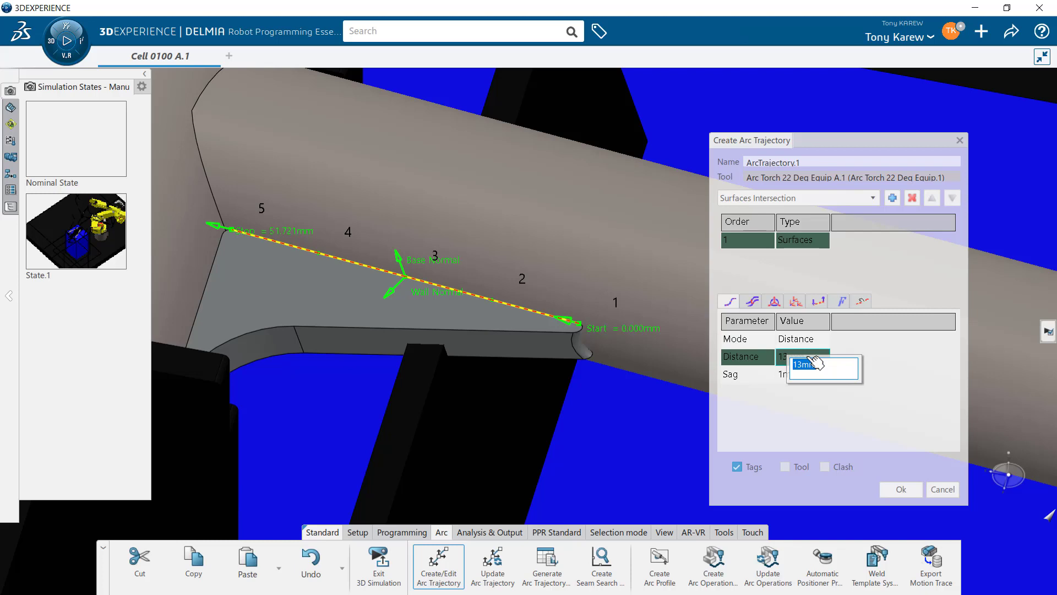
type("5")
key("Return")
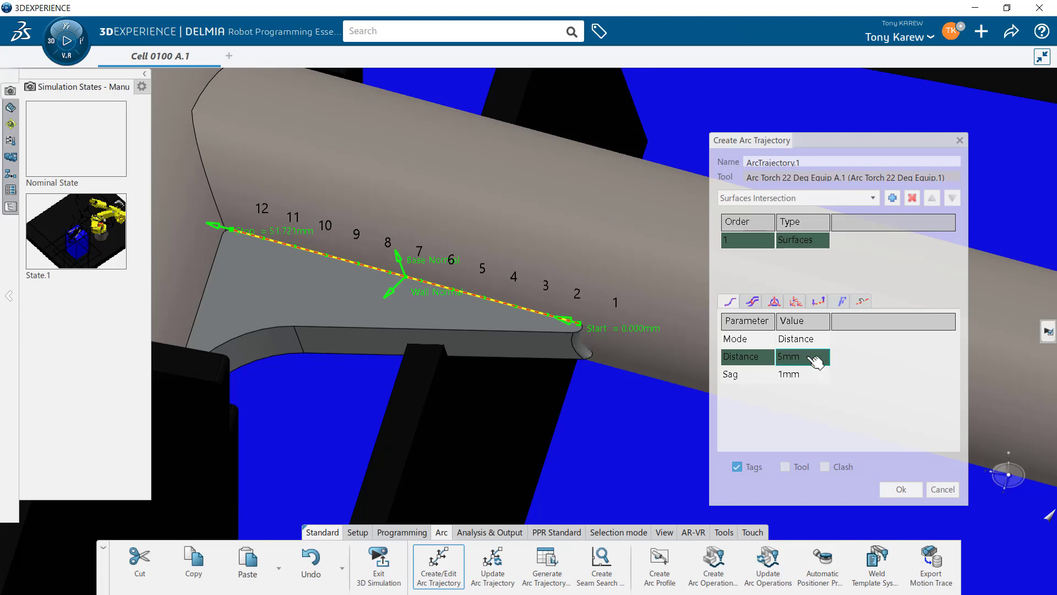
- Set the distance between trajectory points to 3 mm, and change it to 15 mm
left_click(814, 357)
type("3")
key("Return")
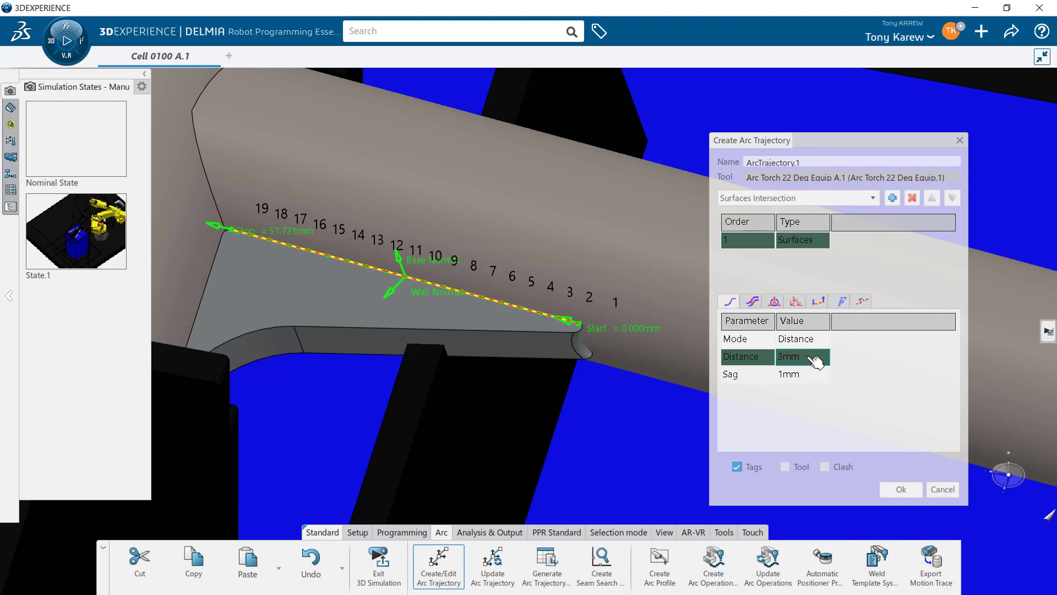
left_click(815, 358)
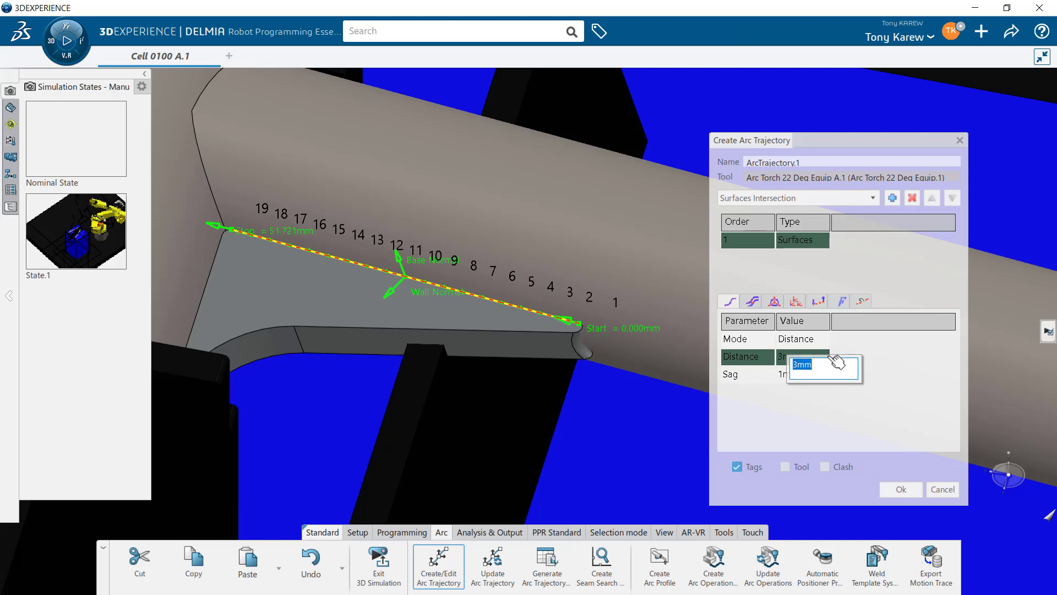
type("15")
key("Return")
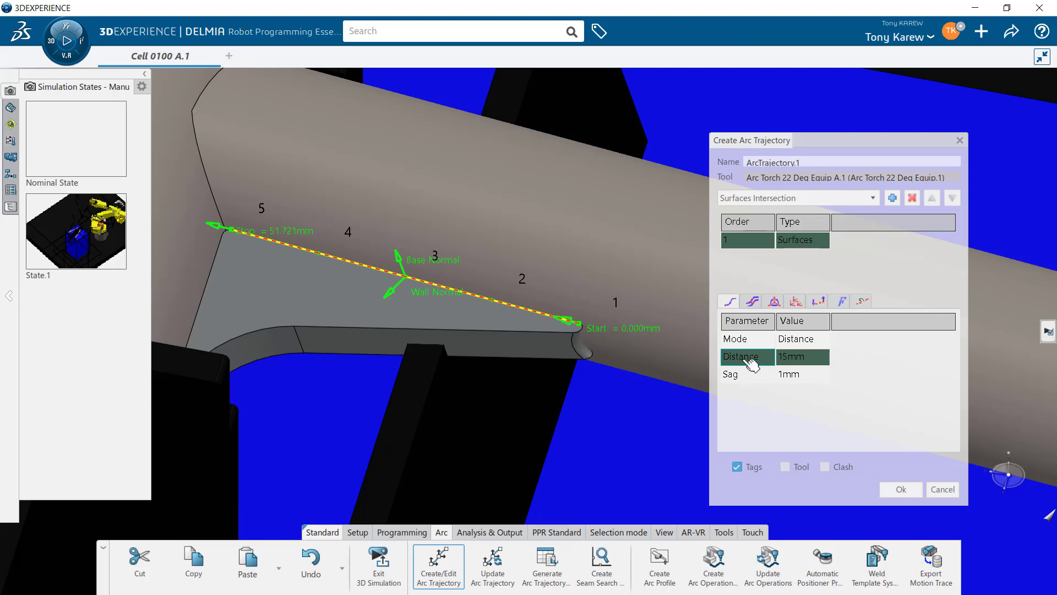
- Return the trajectory's point mode to Points
left_click(809, 344)
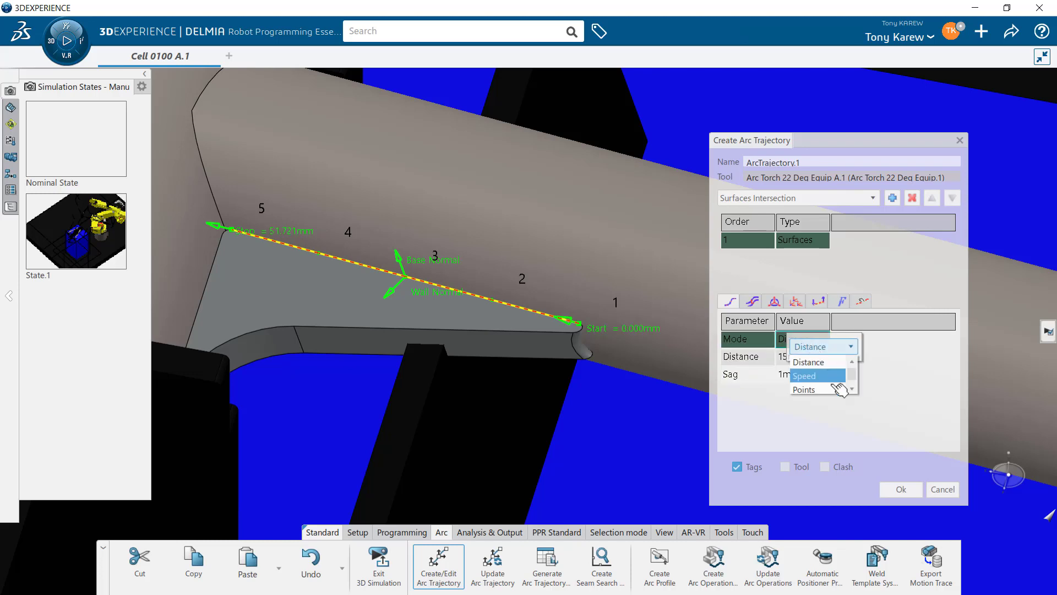
left_click(810, 389)
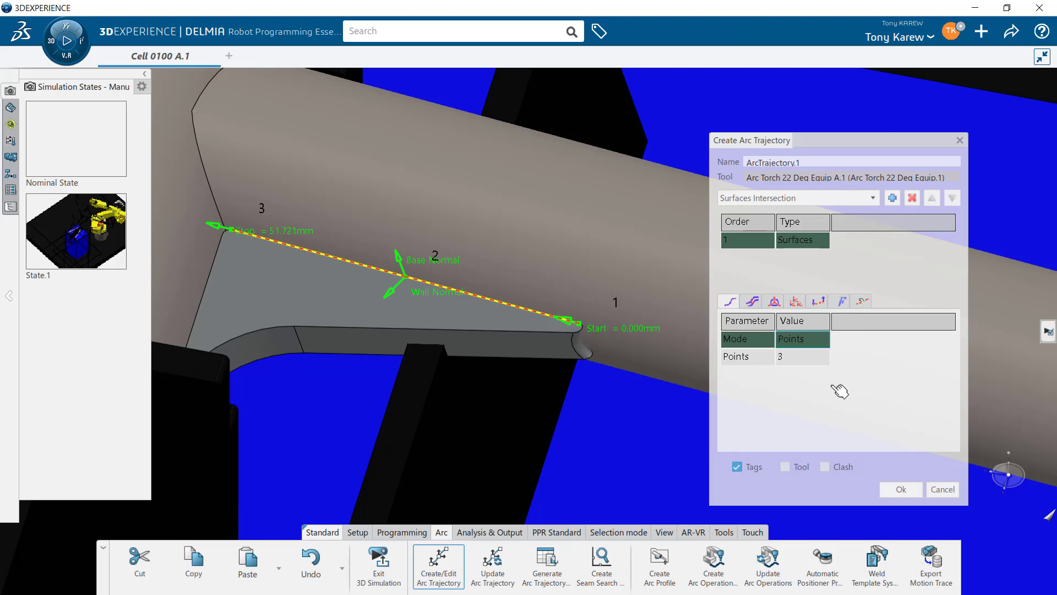
left_click(815, 362)
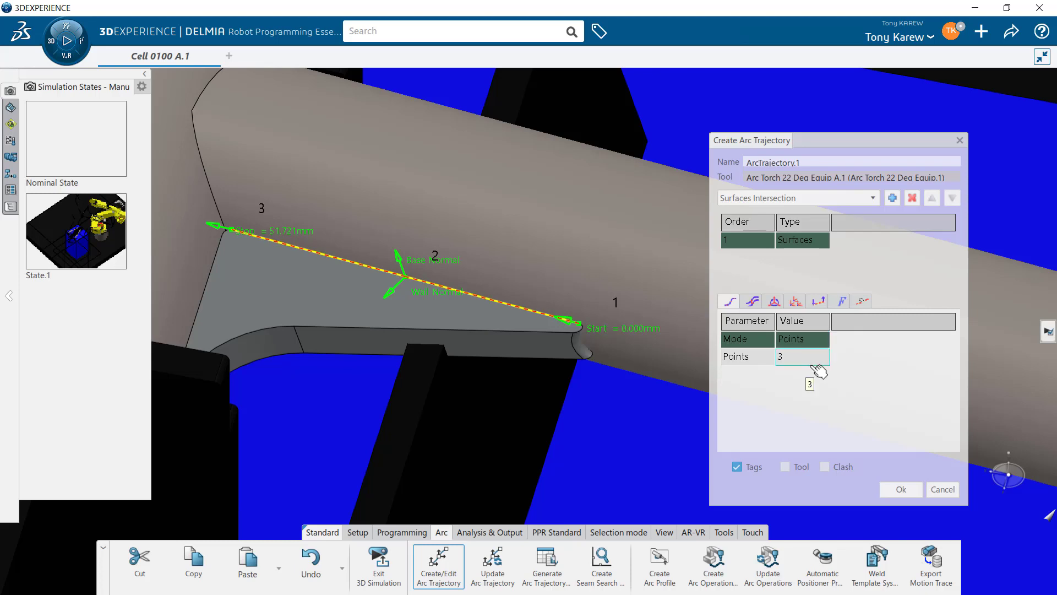
- Turn on the Tool preview for the arc trajectory
middle_click_drag(494, 388, 532, 417)
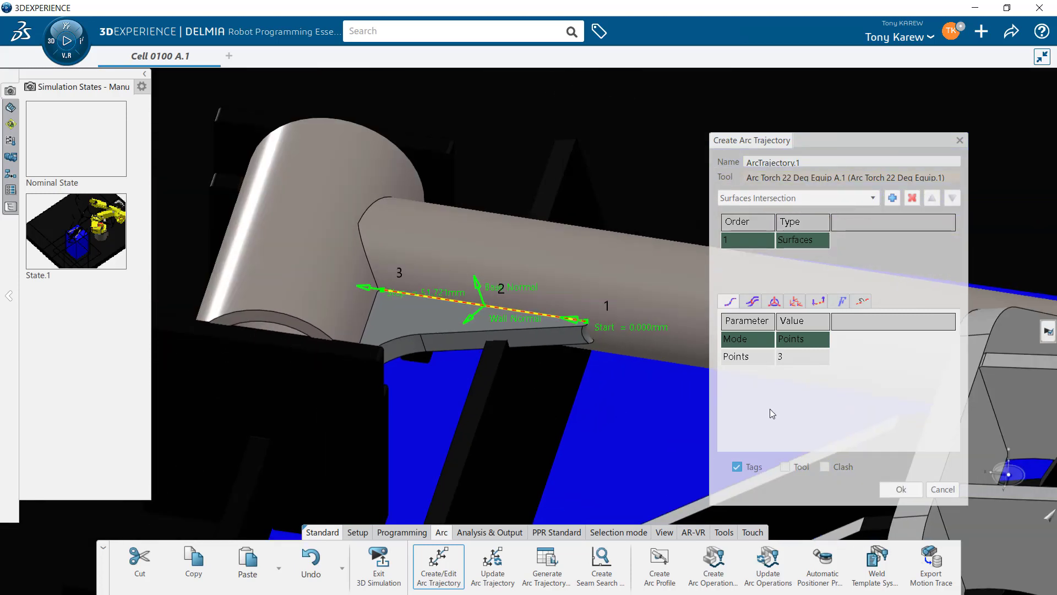
middle_click_drag(765, 448, 802, 479)
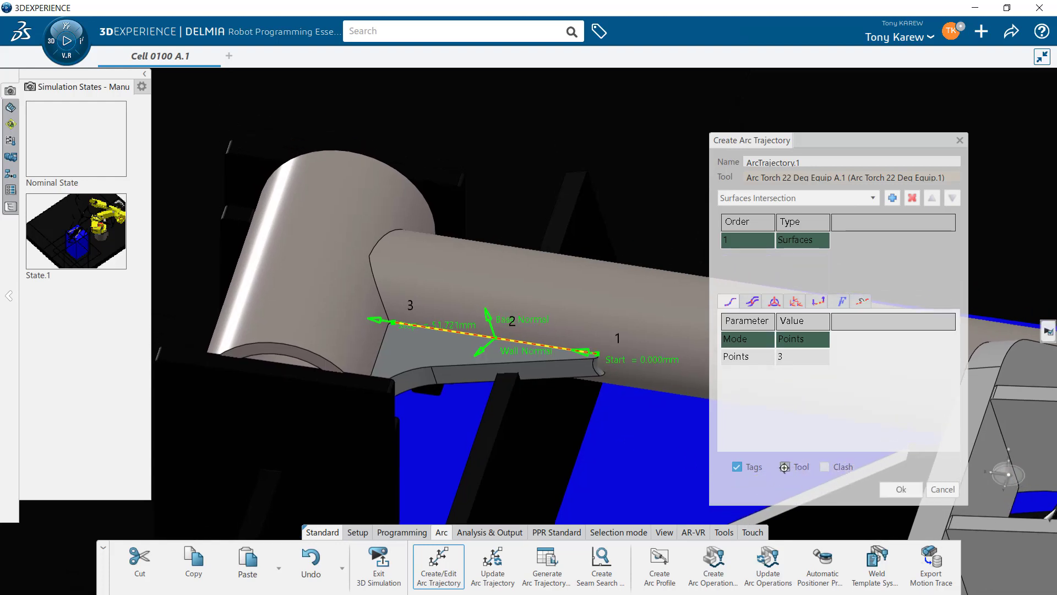
left_click(784, 467)
middle_click_drag(538, 380, 521, 458)
scroll(534, 420, "down", 10)
middle_click_drag(509, 405, 616, 361)
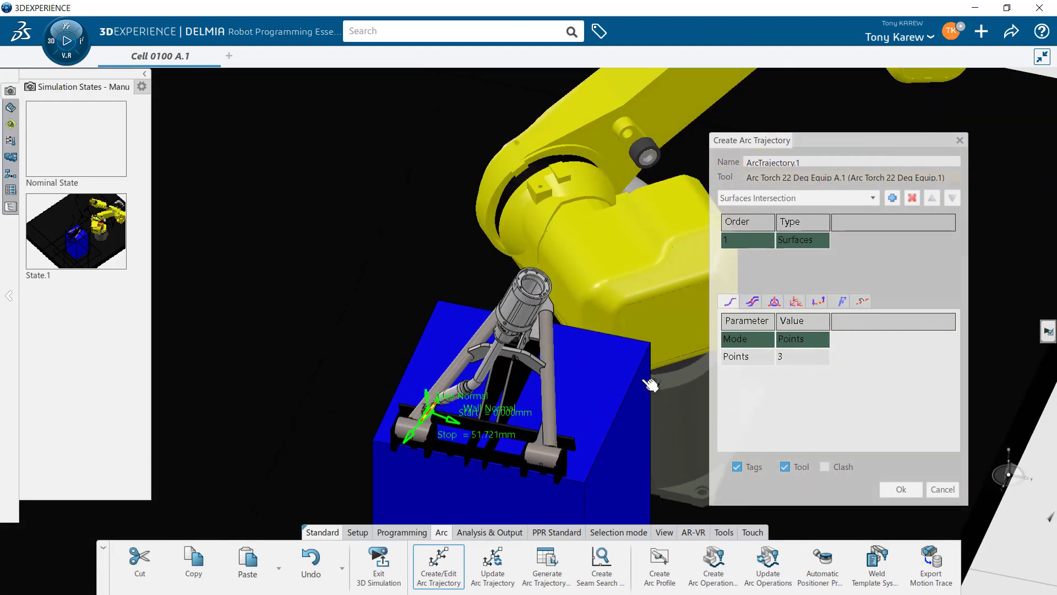
- Enter a start length of 2 mm in the trajectory's length and offset parameters
left_click(753, 303)
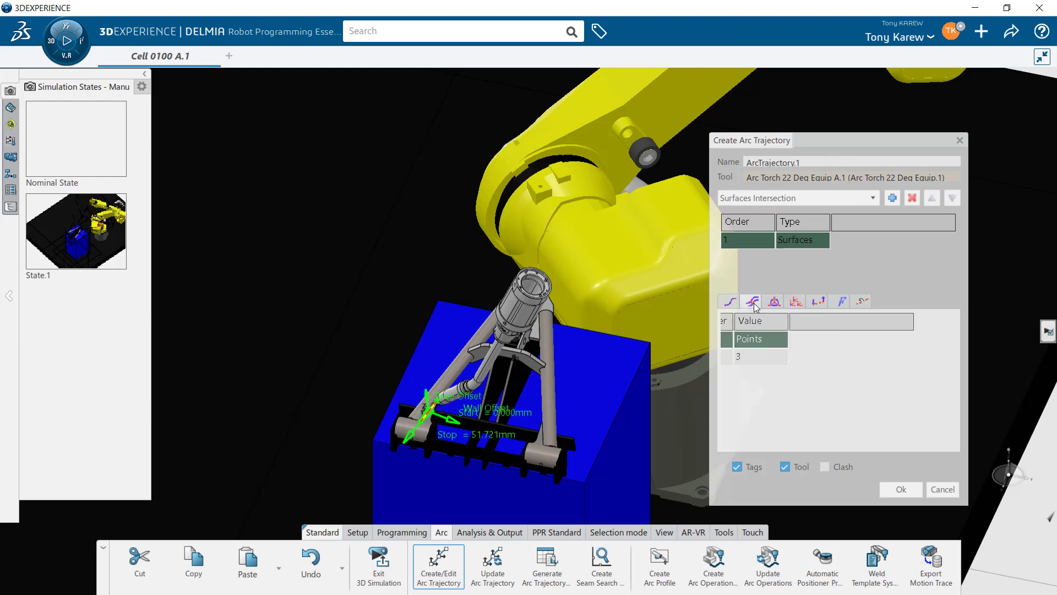
left_click(807, 342)
left_click(808, 343)
left_click(793, 374)
left_click(796, 374)
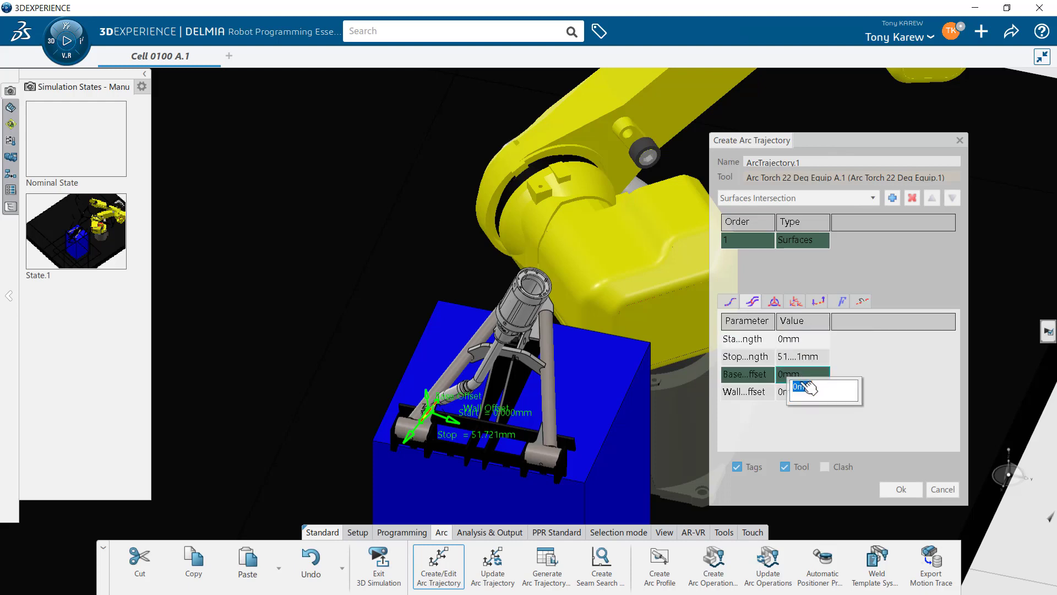
left_click(801, 342)
type("2")
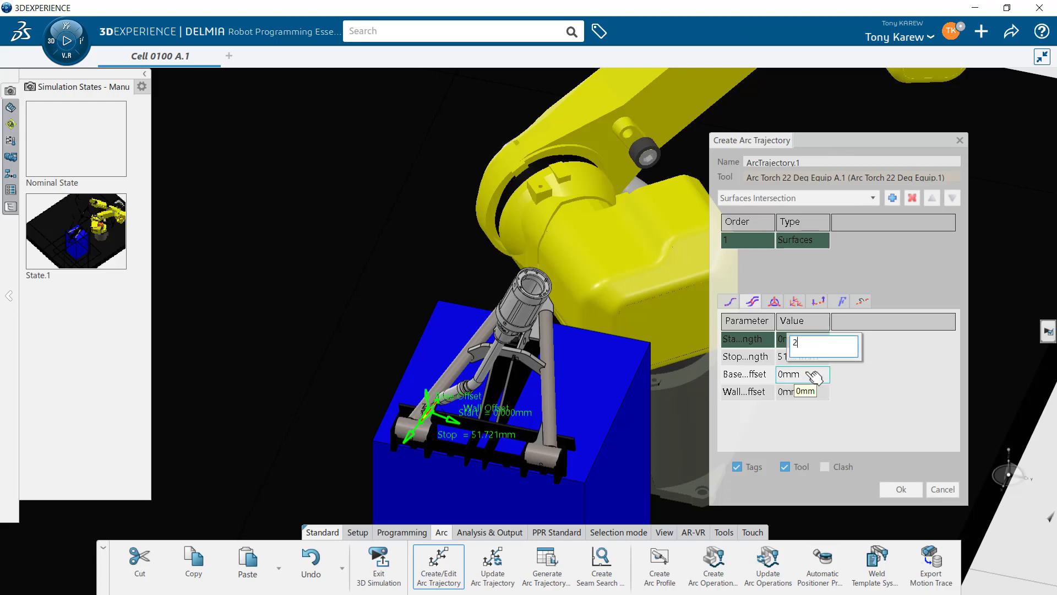
- Set the trajectory's base offset to 2 mm and check the shifted path at the gusset seam
left_click(814, 376)
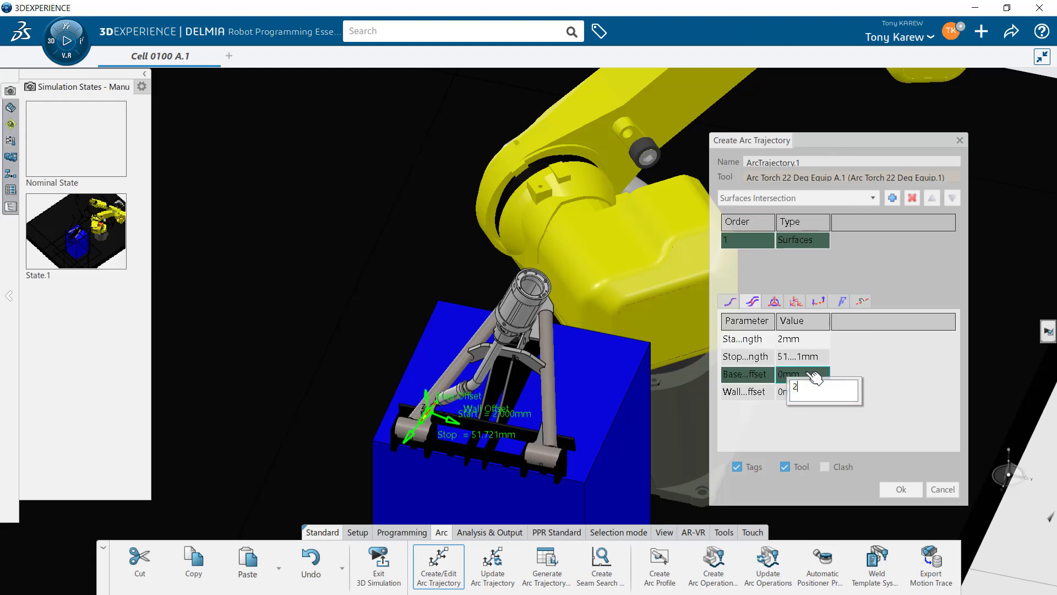
type("2")
key("Return")
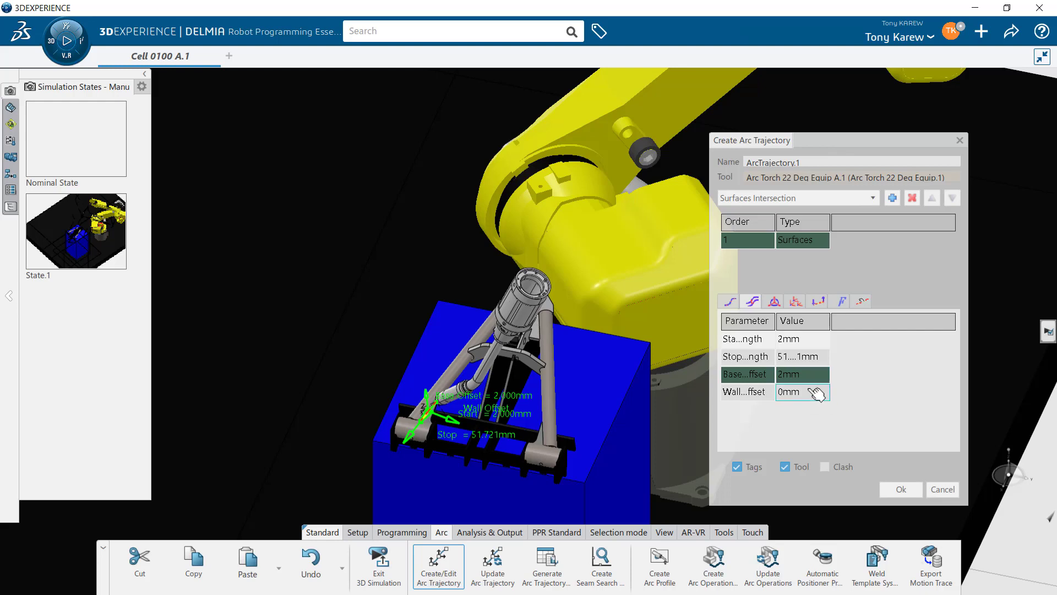
middle_click_drag(488, 461, 465, 442)
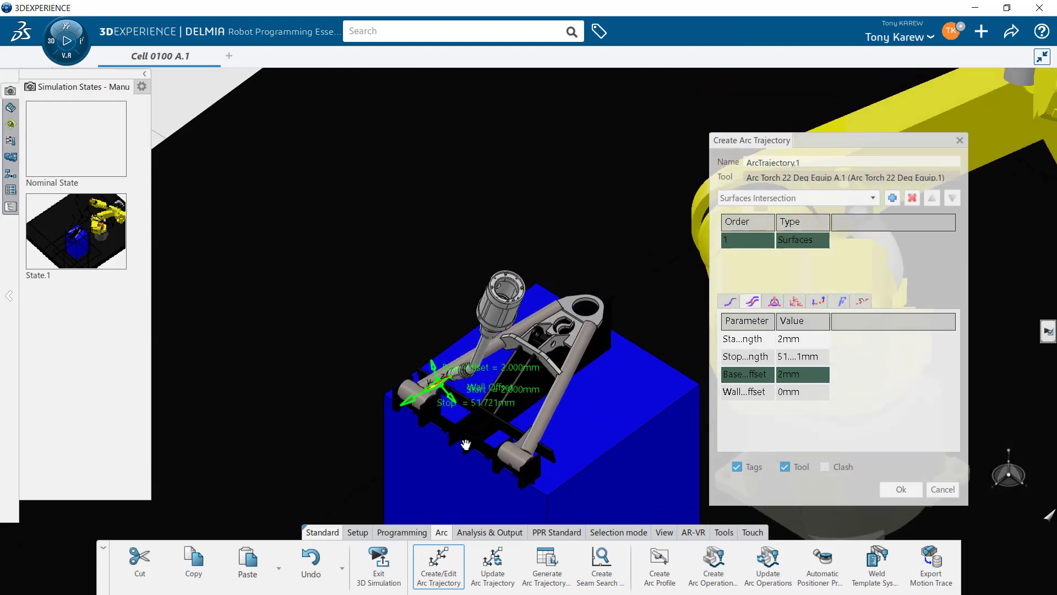
scroll(276, 434, "up", 5)
middle_click(223, 495)
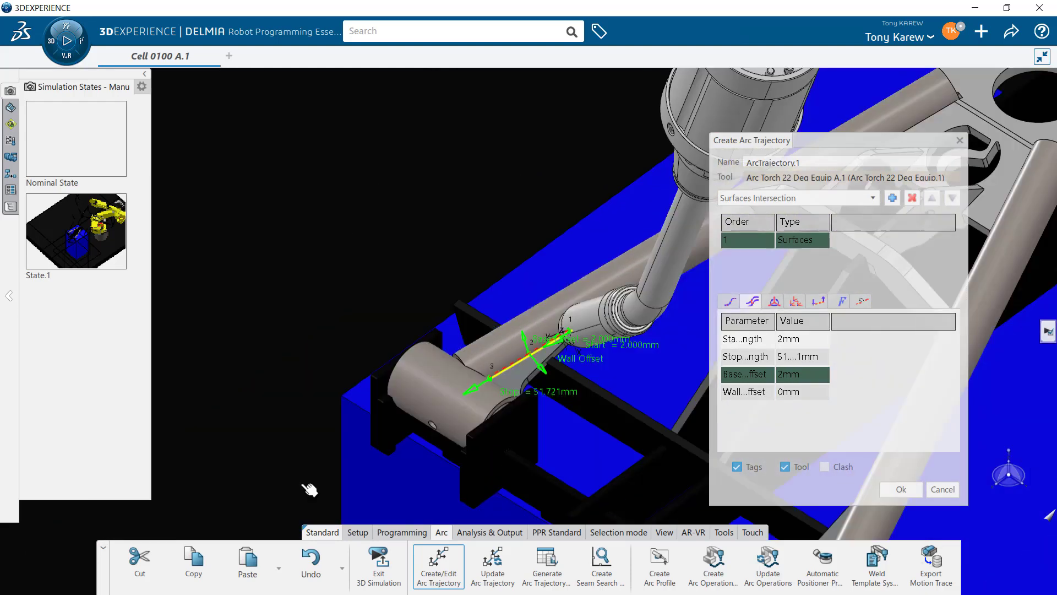
middle_click_drag(469, 439, 461, 304, "ctrl")
middle_click_drag(478, 411, 438, 292)
middle_click_drag(485, 349, 506, 349)
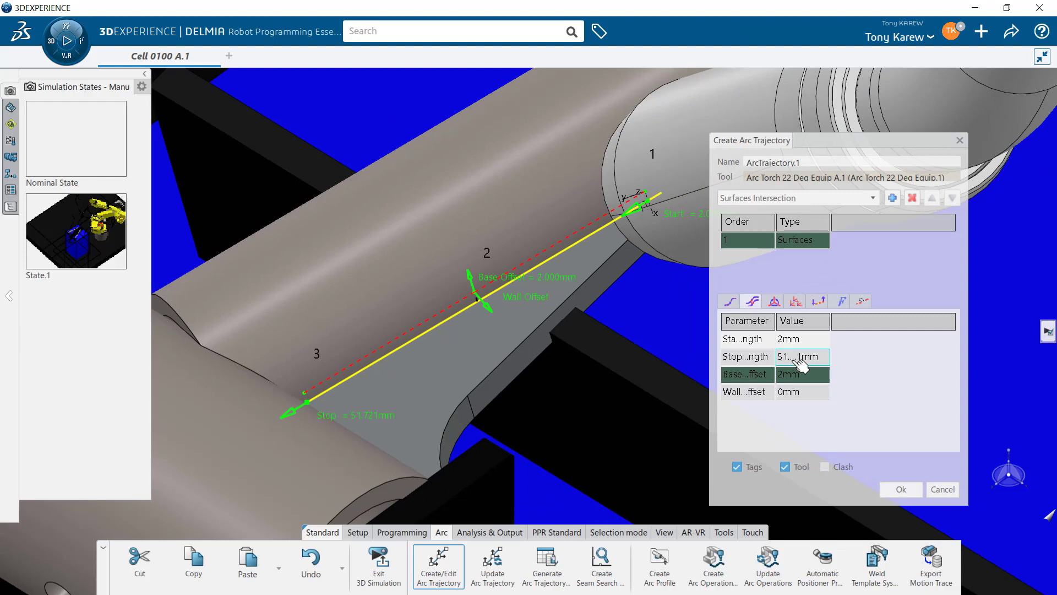
- Open the trajectory's orientation settings and examine the torch's base and rake angles
left_click(781, 302)
middle_click_drag(622, 325, 522, 427)
middle_click_drag(557, 350, 587, 438)
mouse_move(649, 331)
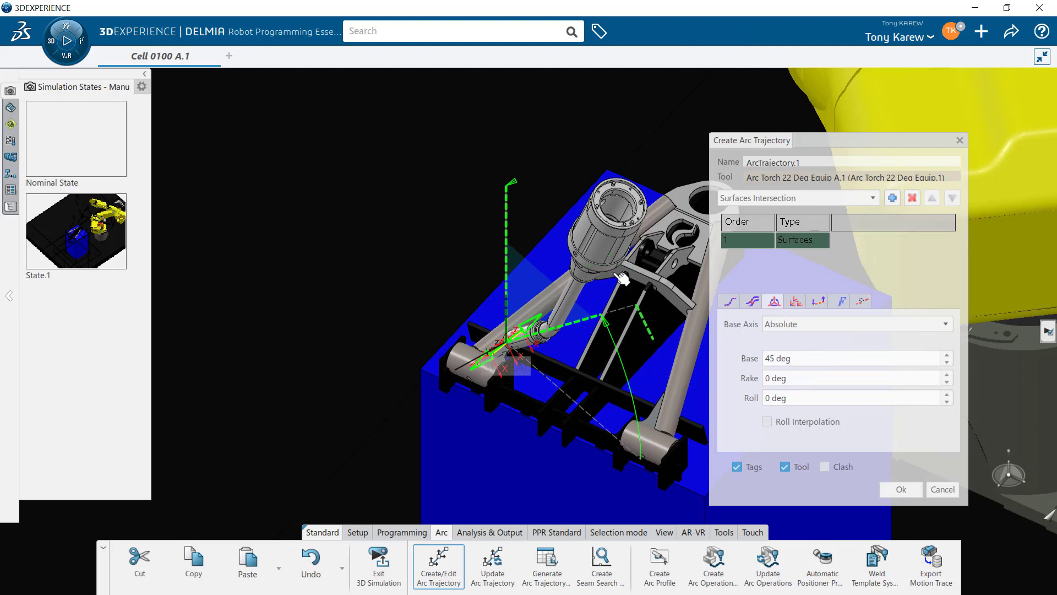
mouse_move(508, 243)
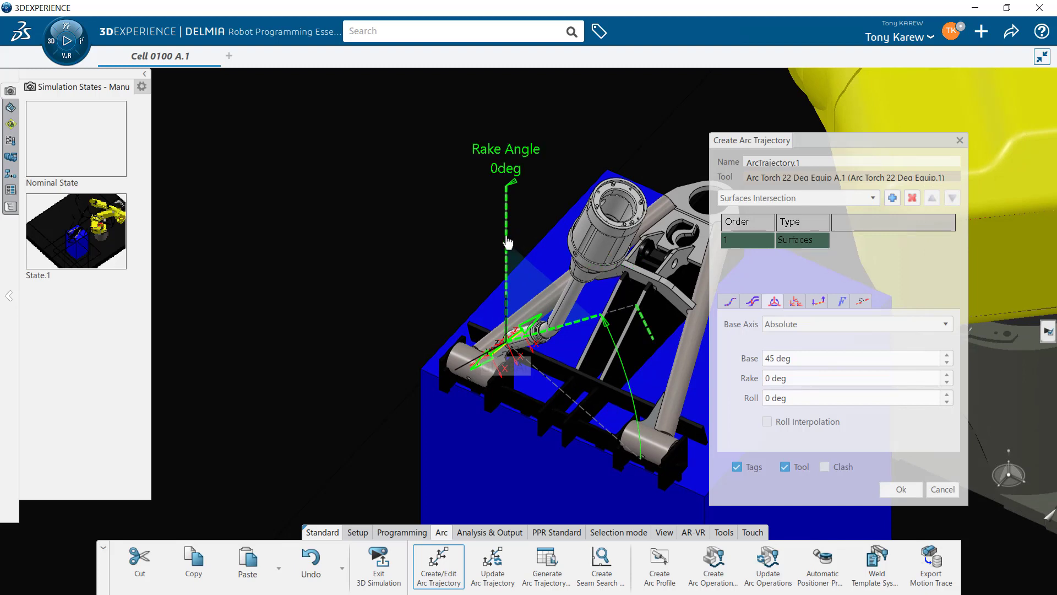
mouse_move(618, 355)
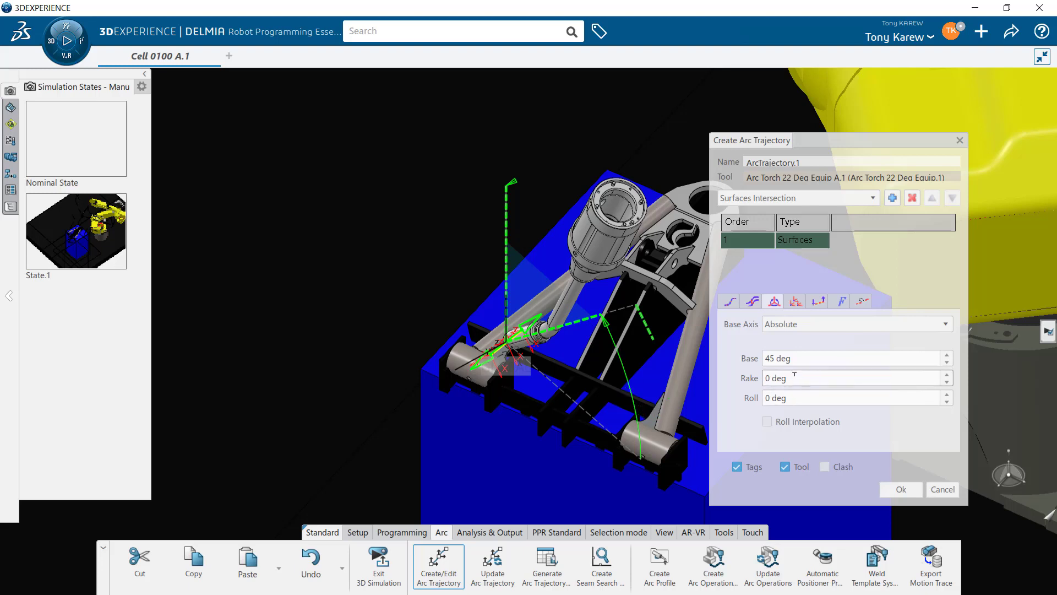
left_click_drag(802, 359, 728, 364)
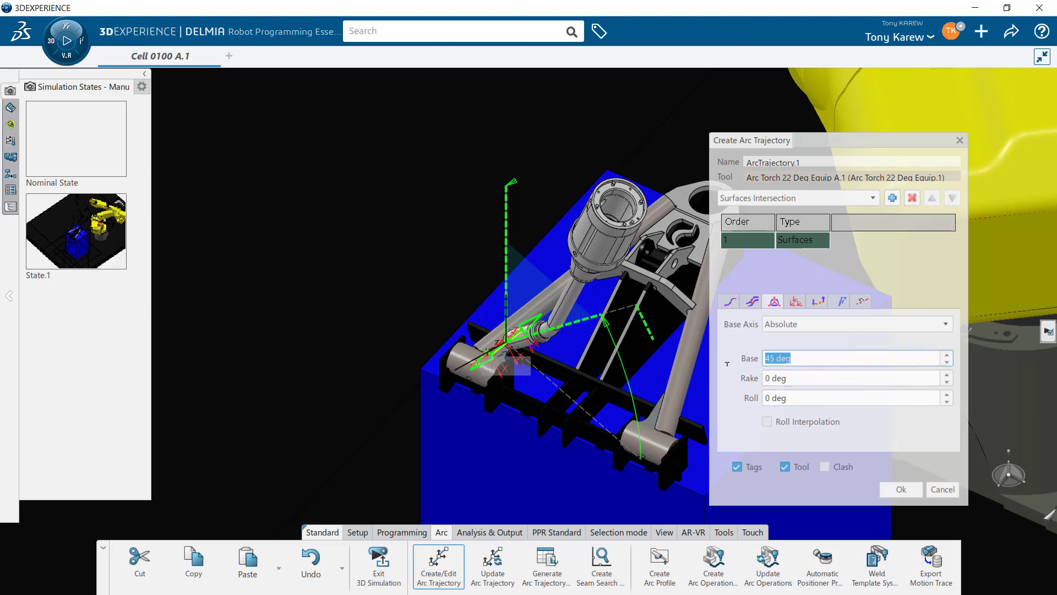
left_click_drag(791, 378, 734, 377)
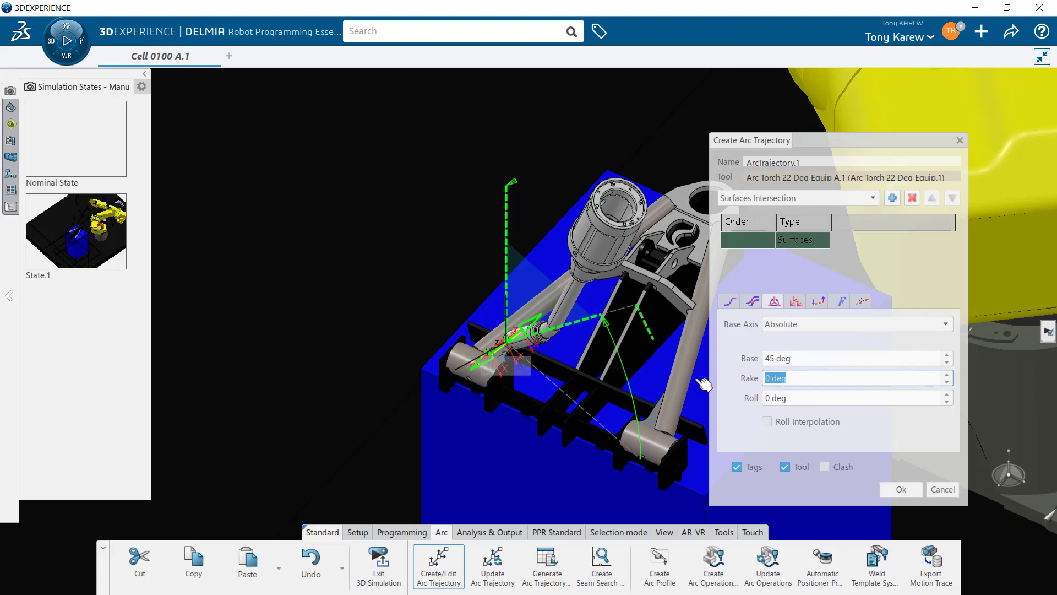
- Try torch rake angles of 30 deg and -4 deg with the rake manipulator in the view, and reset the rake to 0 deg
left_click(506, 199)
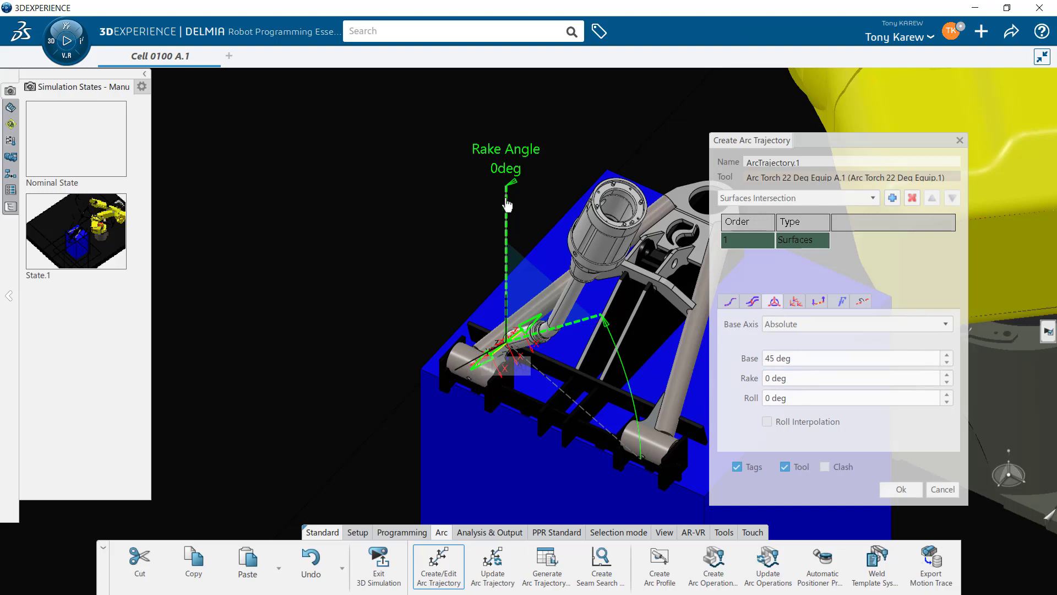
left_click_drag(507, 205, 434, 269)
middle_click_drag(526, 318, 373, 209)
middle_click_drag(525, 359, 490, 265)
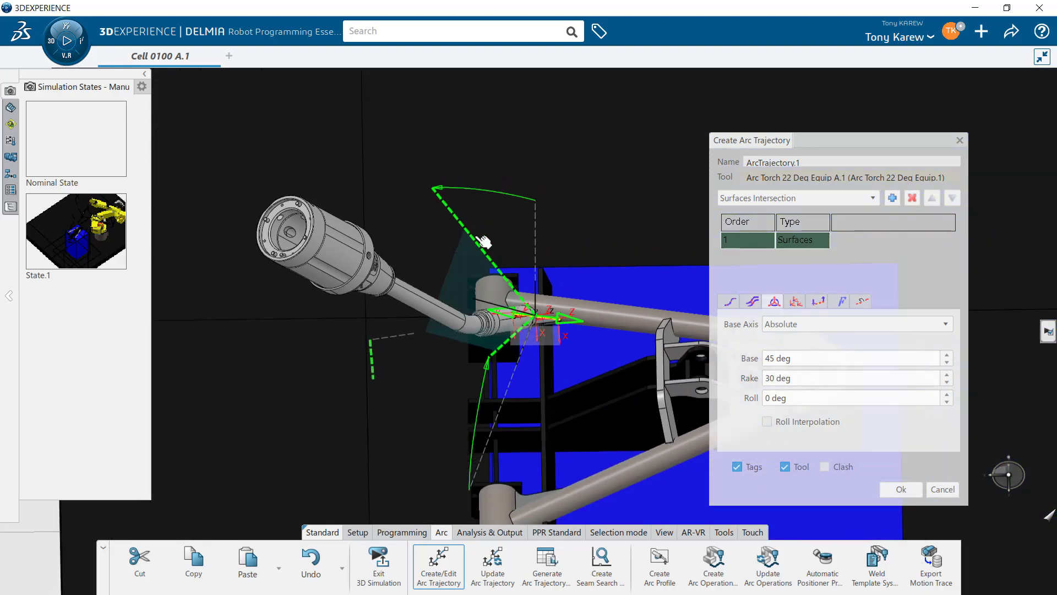
left_click_drag(477, 243, 544, 204)
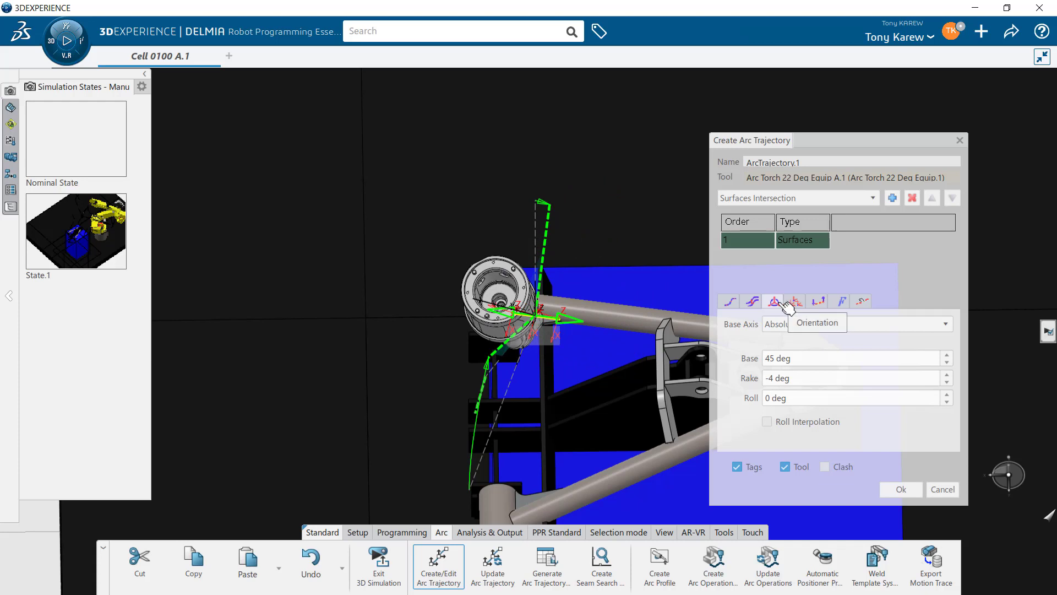
middle_click_drag(602, 361, 539, 353)
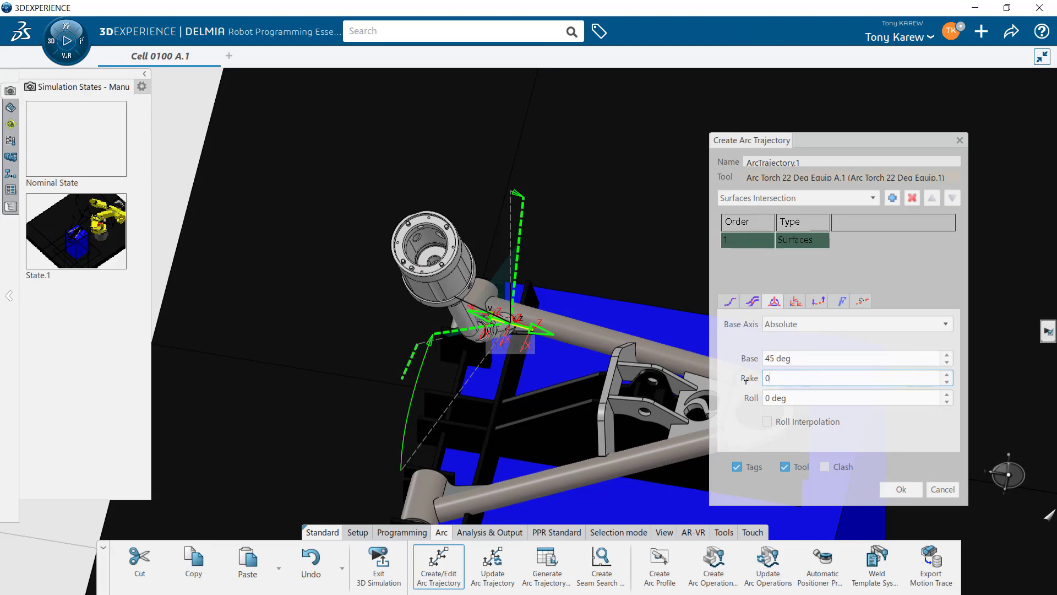
key("Tab")
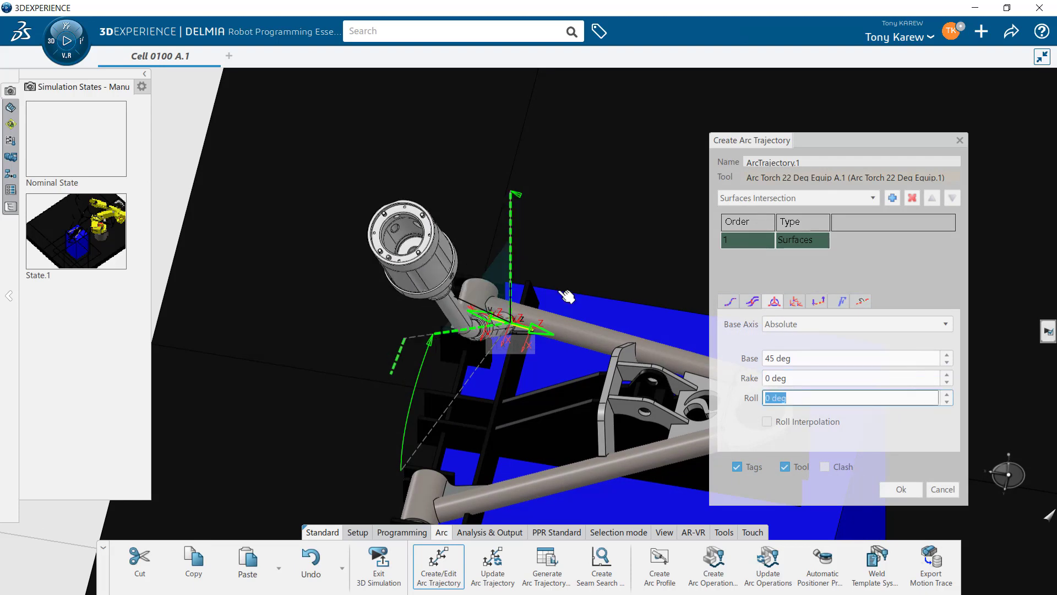
- Adjust the torch roll with the roll manipulator in the view, trying -63 deg and settling on -5 deg
scroll(572, 308, "down", 5)
middle_click_drag(586, 326, 556, 239)
mouse_move(518, 253)
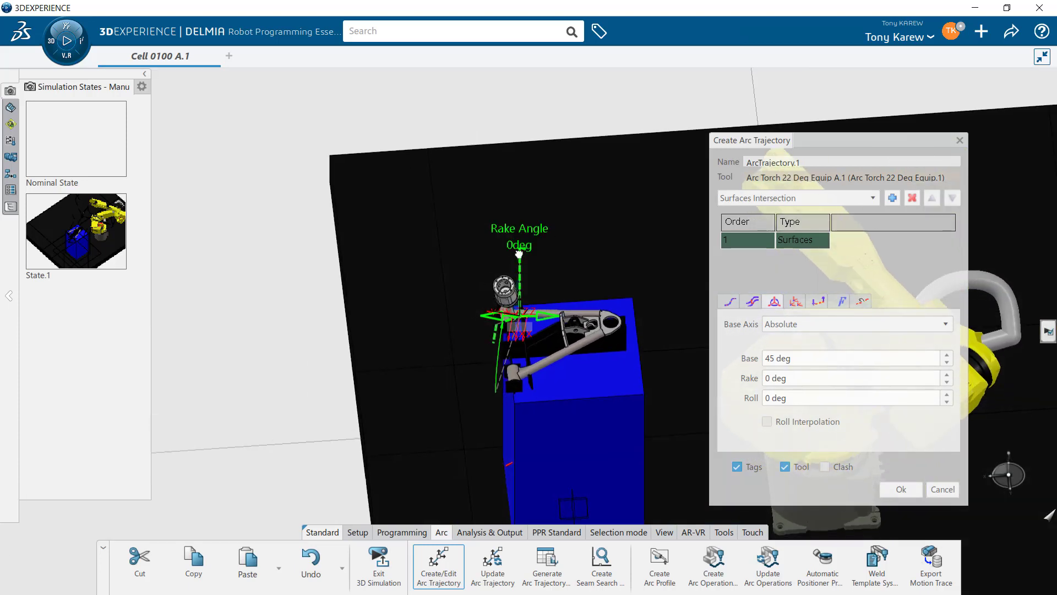
middle_click_drag(567, 384, 659, 347)
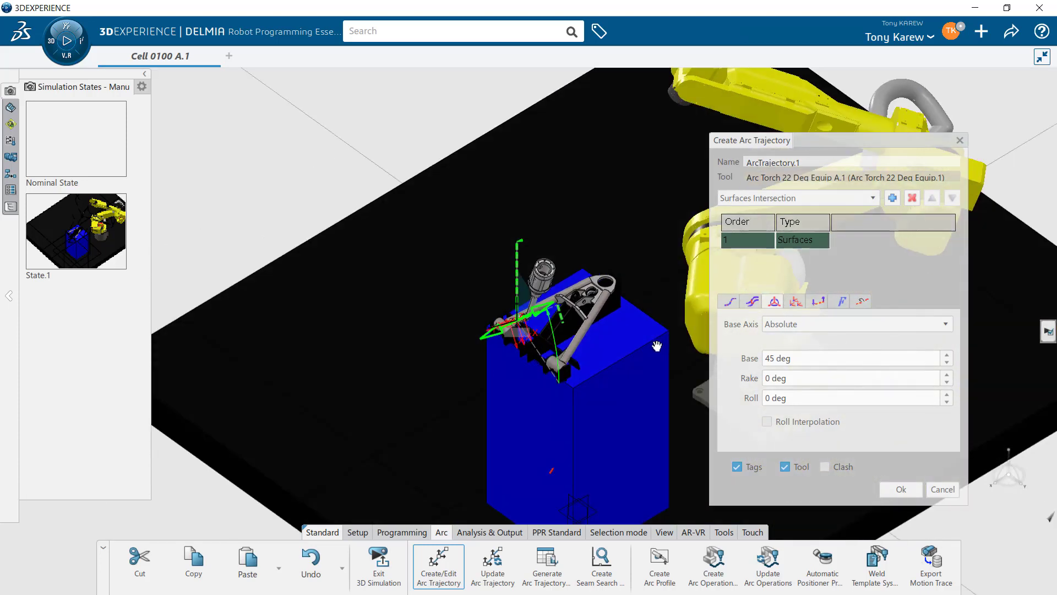
scroll(613, 332, "up", 2)
mouse_move(568, 324)
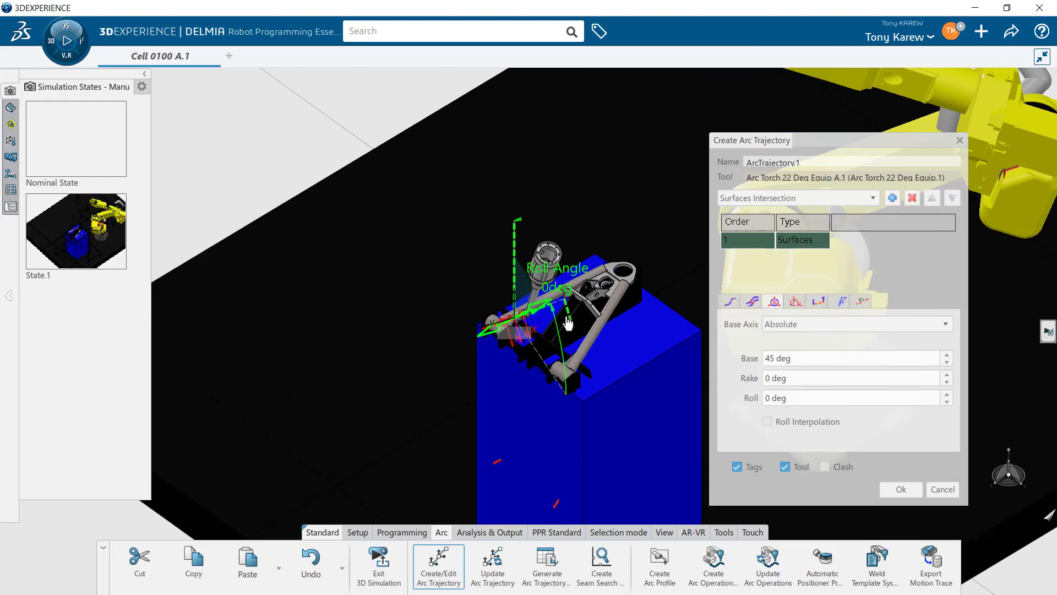
left_click_drag(568, 323, 546, 323)
middle_click_drag(551, 353, 687, 430)
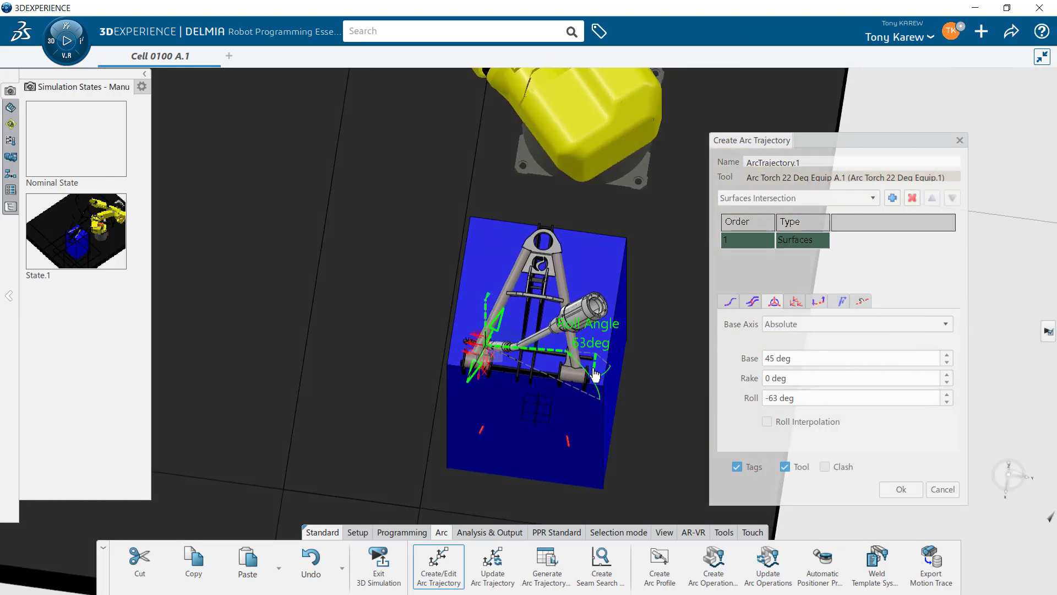
left_click_drag(601, 365, 604, 363)
middle_click_drag(585, 405, 549, 348)
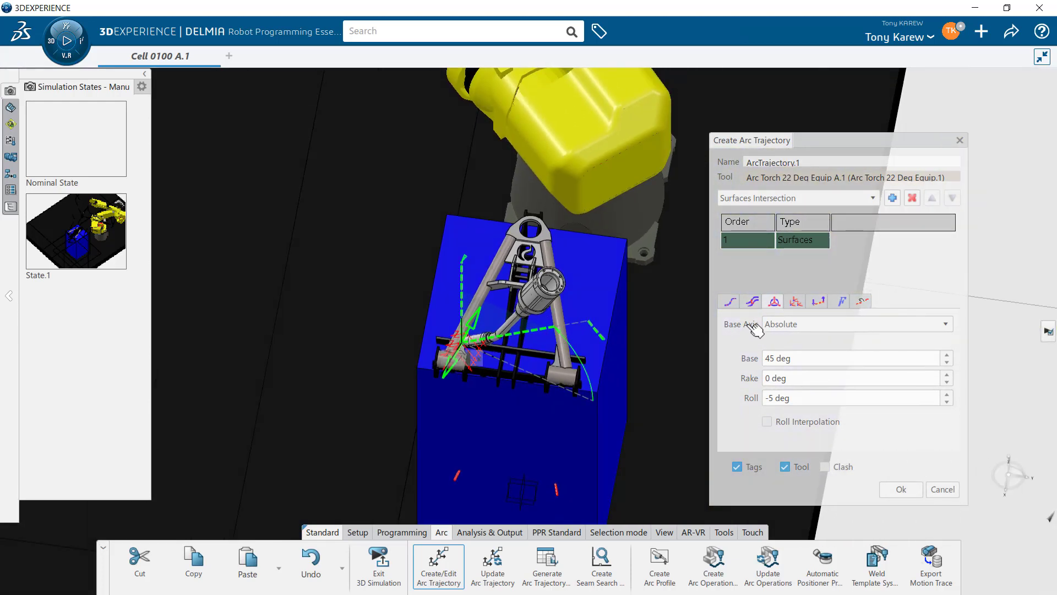
- Review the torch pose at the Arc Start, Arc Weld and Arc End points using the per-point angles, and turn on clash checking
left_click(795, 302)
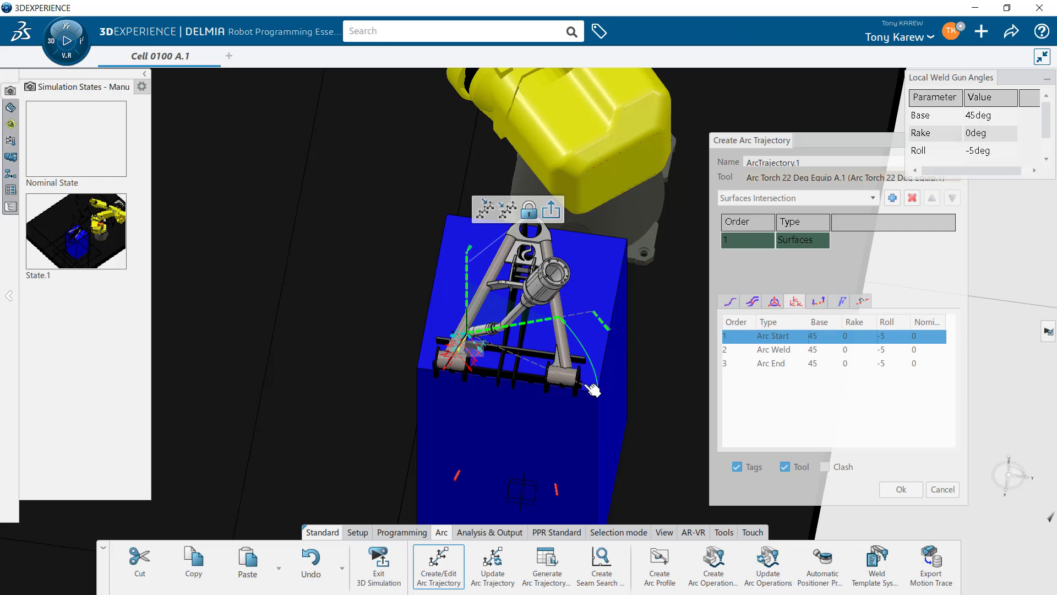
middle_click_drag(560, 385, 526, 259)
middle_click_drag(564, 336, 574, 431)
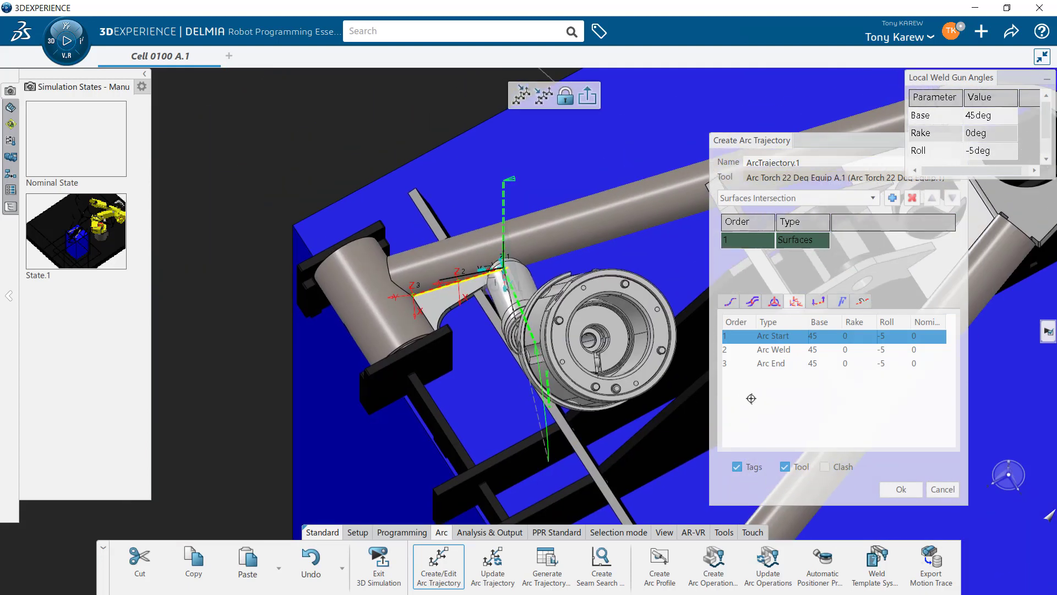
left_click(797, 351)
left_click(791, 364)
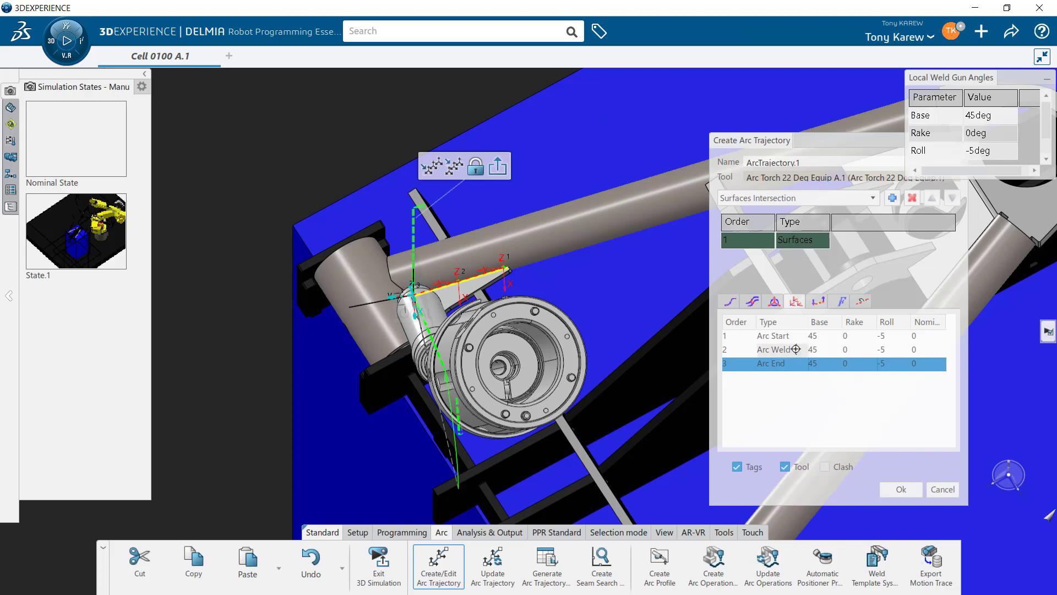
left_click(796, 349)
left_click(826, 469)
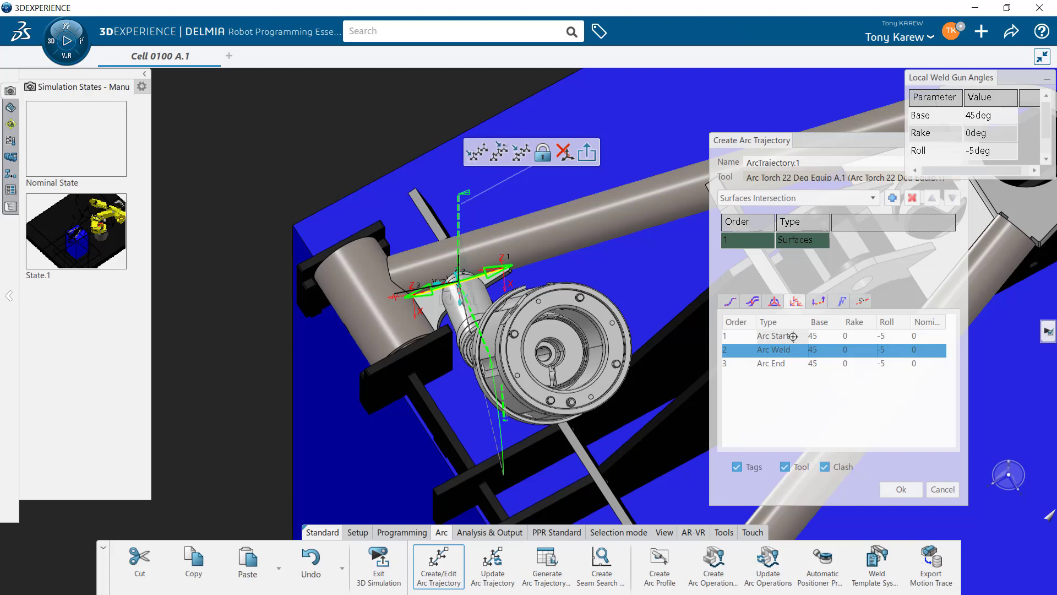
- Rotate the torch at the Arc End point to a rake of -31 deg and a roll of 36 deg
left_click(791, 362)
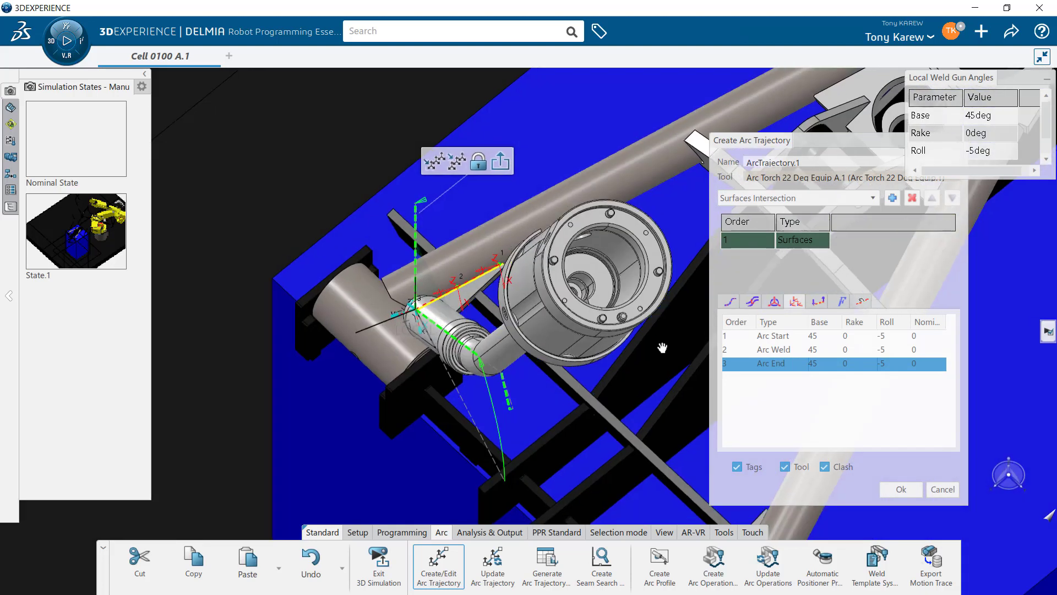
middle_click_drag(663, 347, 357, 396)
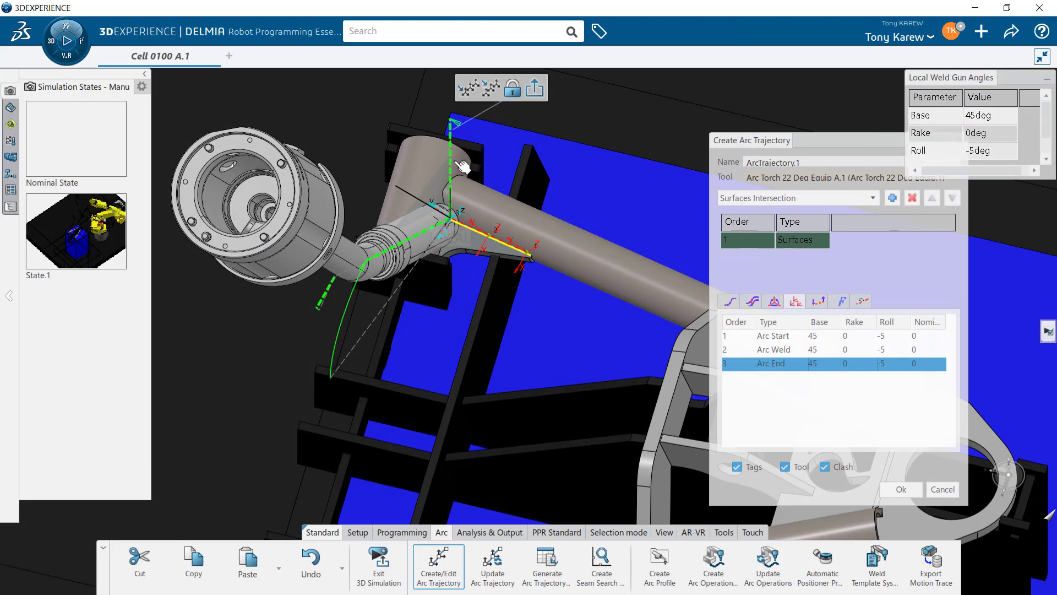
middle_click_drag(451, 169, 452, 307)
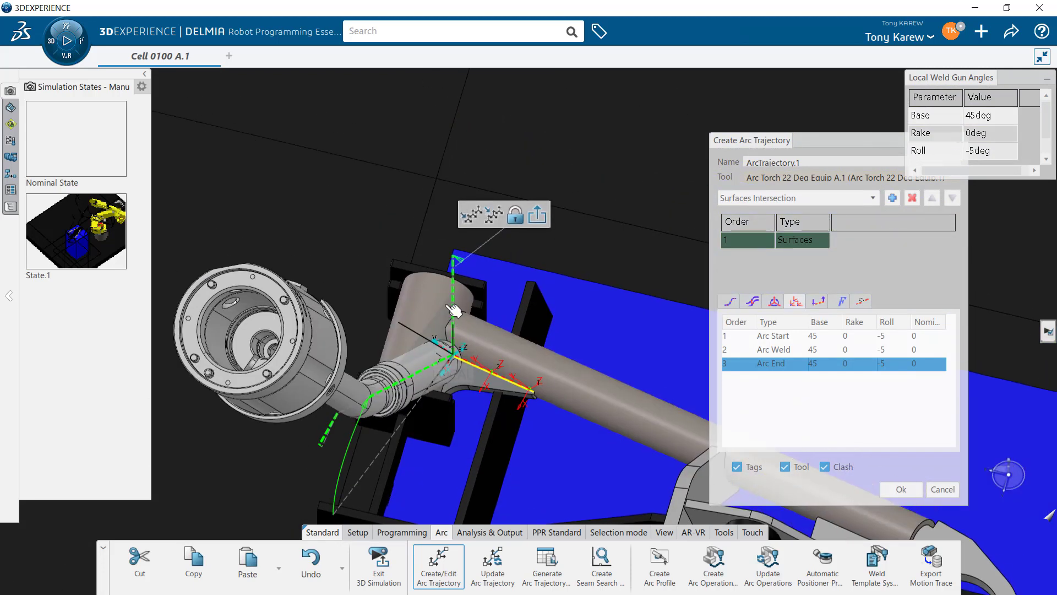
mouse_move(456, 302)
left_click_drag(456, 306, 564, 323)
middle_click_drag(617, 361, 552, 191)
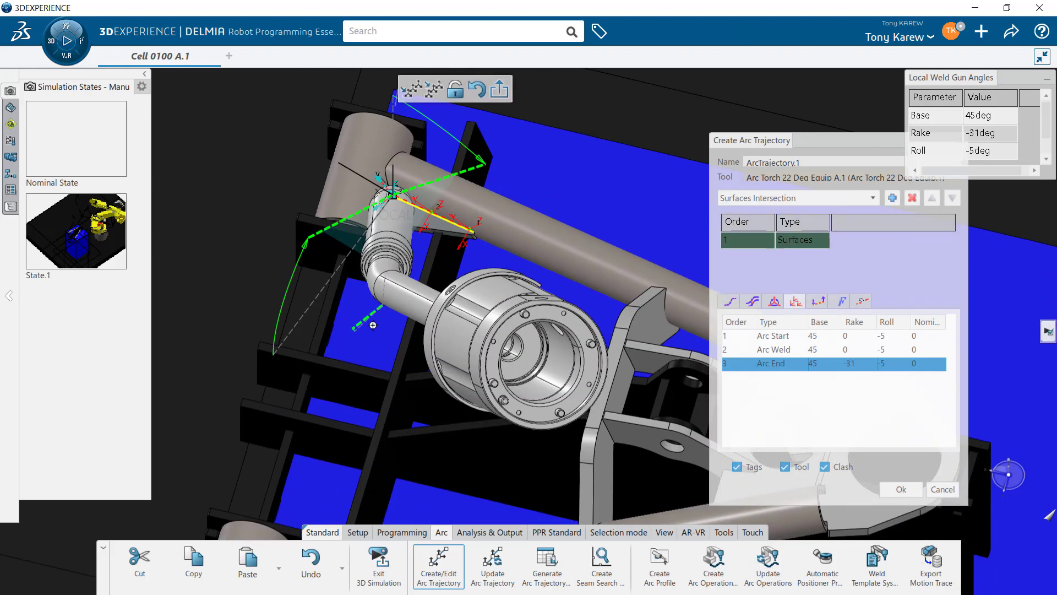
mouse_move(367, 330)
left_mouse_down()
mouse_move(379, 311)
mouse_move(381, 322)
left_mouse_up()
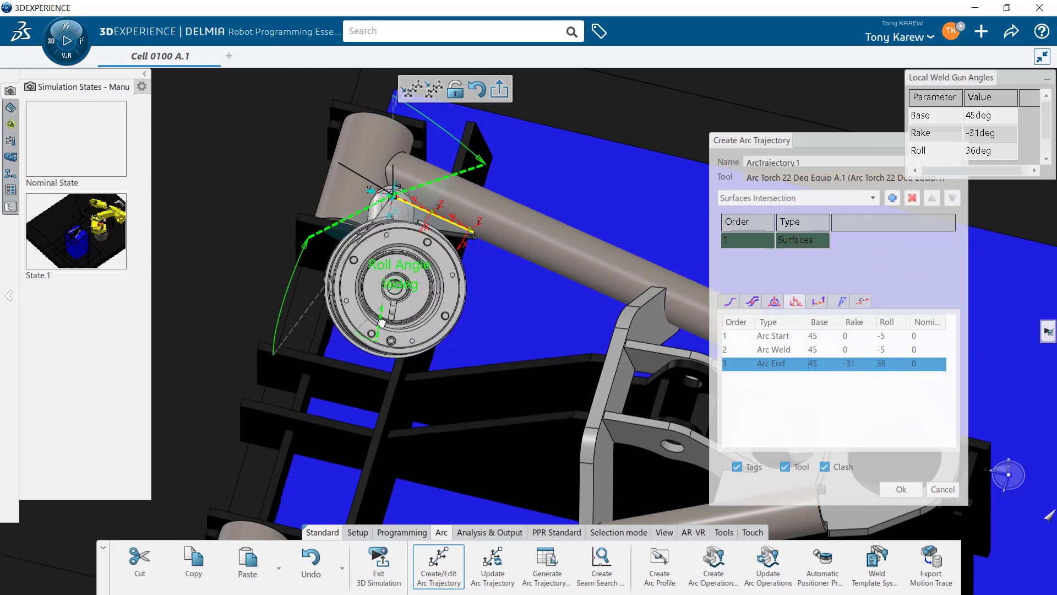
- Compare the torch poses at the Arc Start, Arc Weld and Arc End points from several viewpoints
left_click(772, 334)
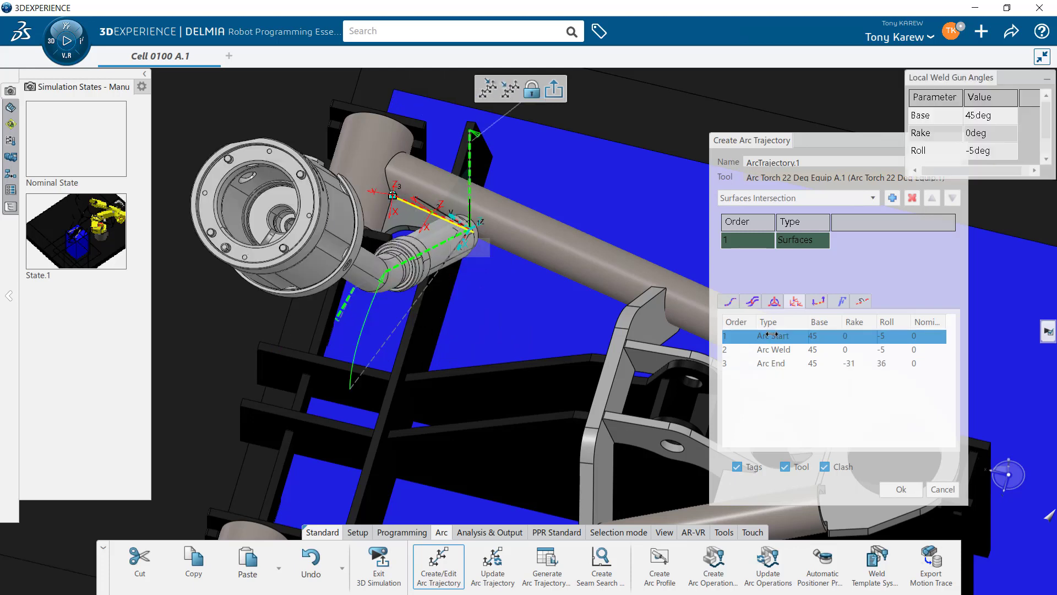
left_click(778, 348)
left_click(781, 363)
middle_click_drag(494, 320, 500, 442)
left_click(780, 336)
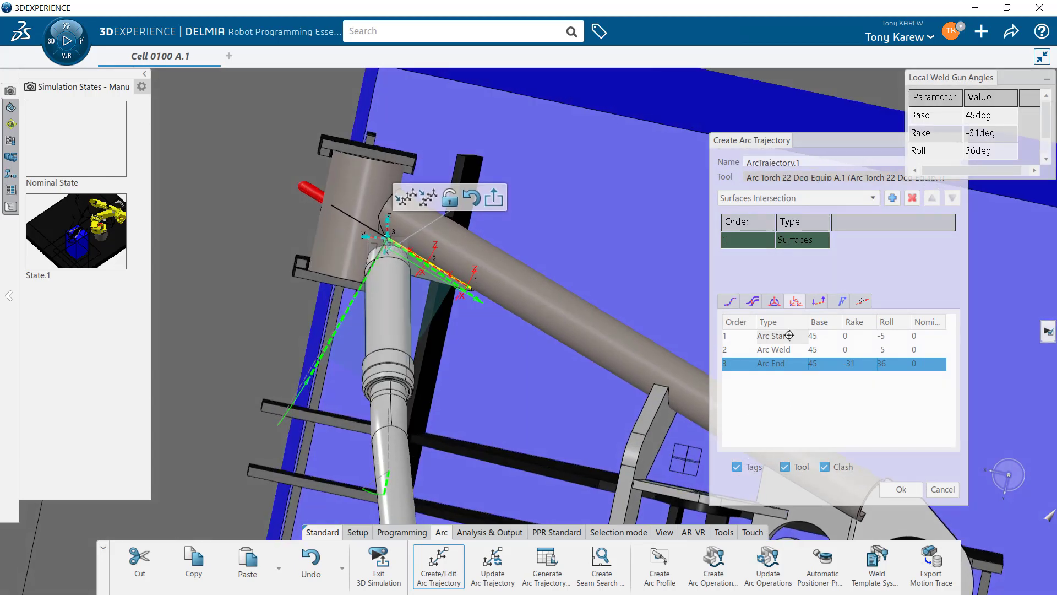
left_click(788, 348)
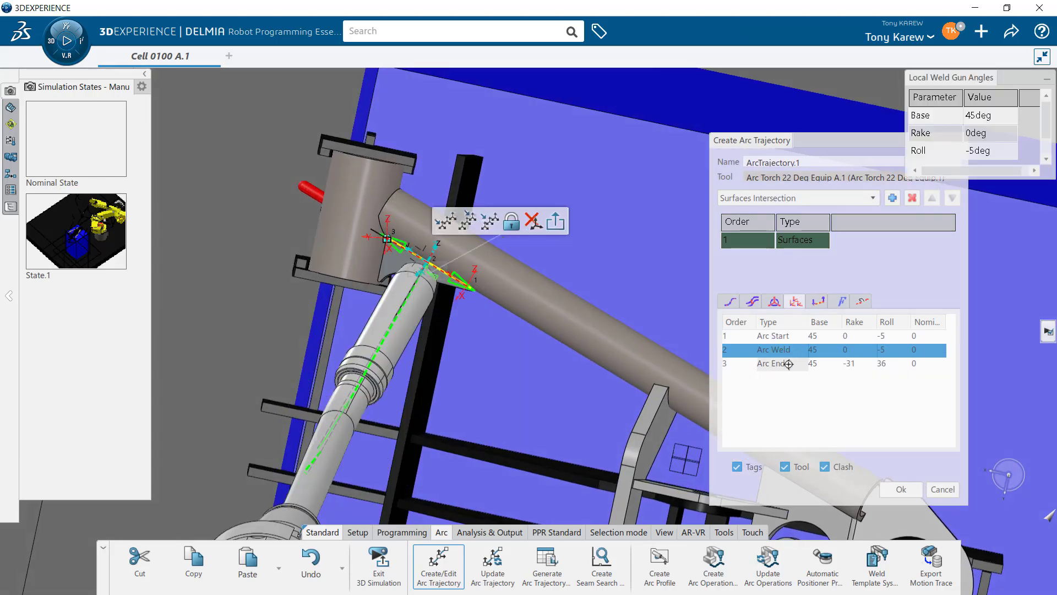
left_click(789, 363)
middle_click_drag(550, 365, 556, 258)
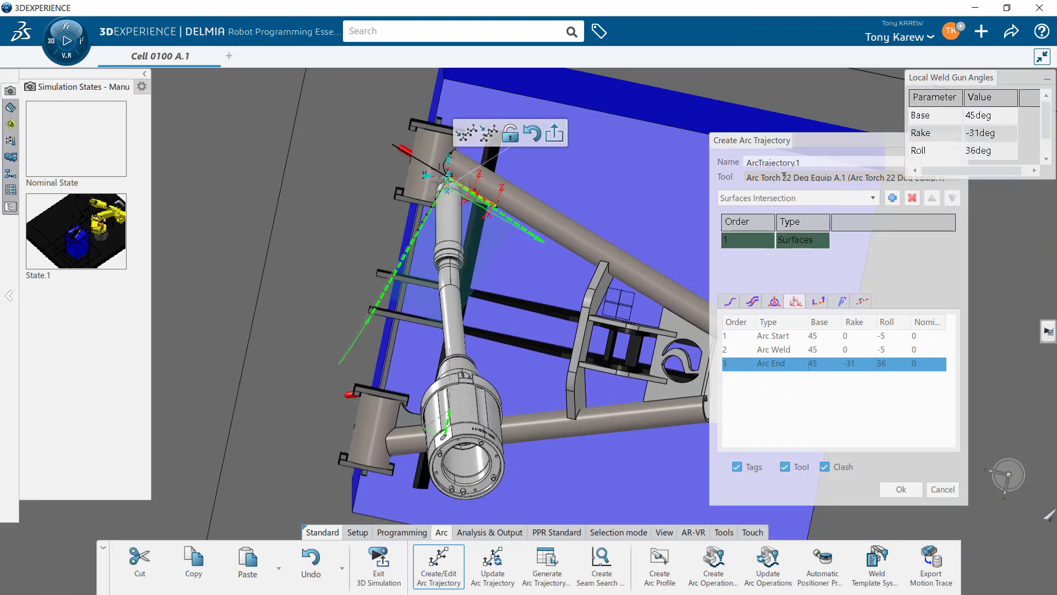
- Turn on the trajectory's approach and depart moves and inspect their paths at the gusset seam
left_click(818, 302)
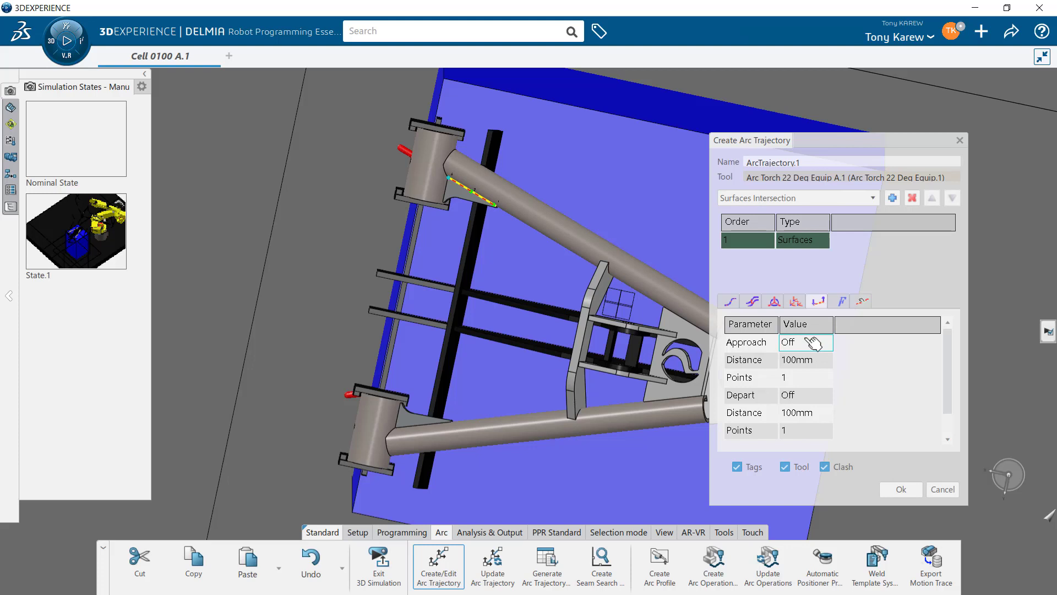
left_click(813, 344)
left_click(801, 397)
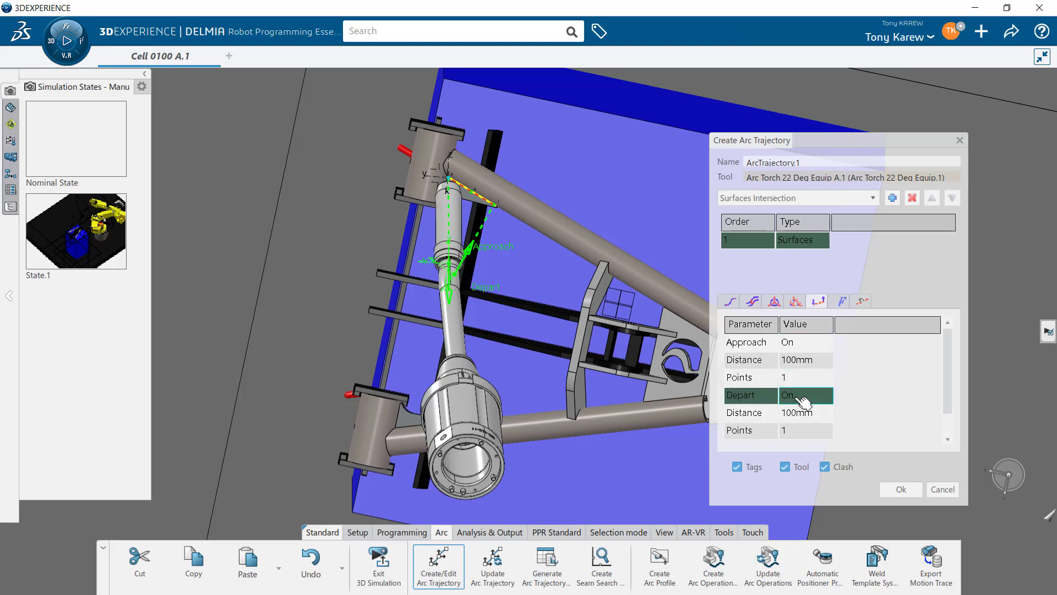
left_click(809, 358)
middle_click_drag(622, 357, 659, 437)
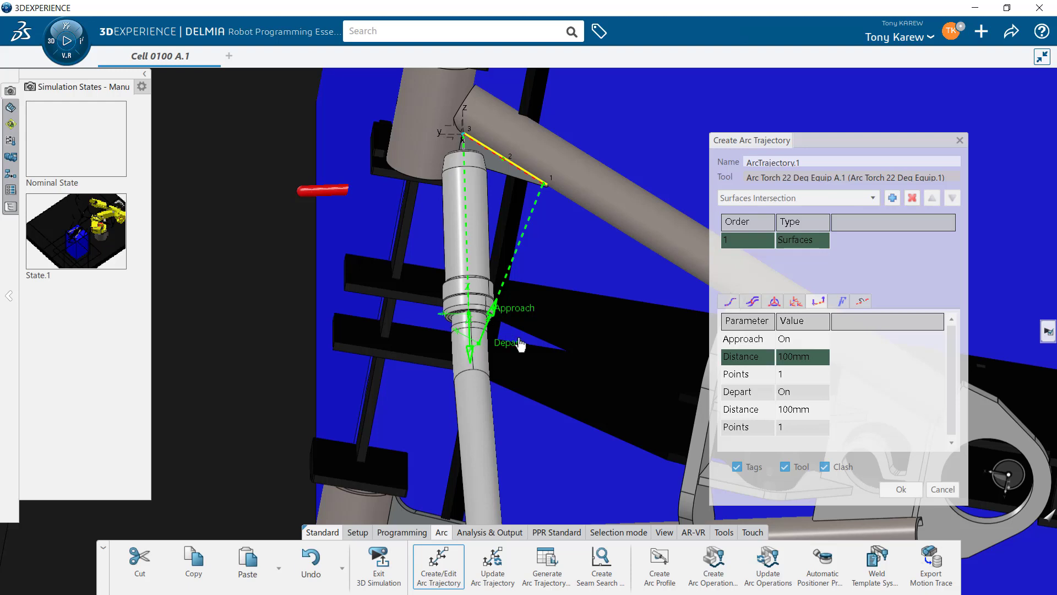
middle_click_drag(528, 328, 403, 367)
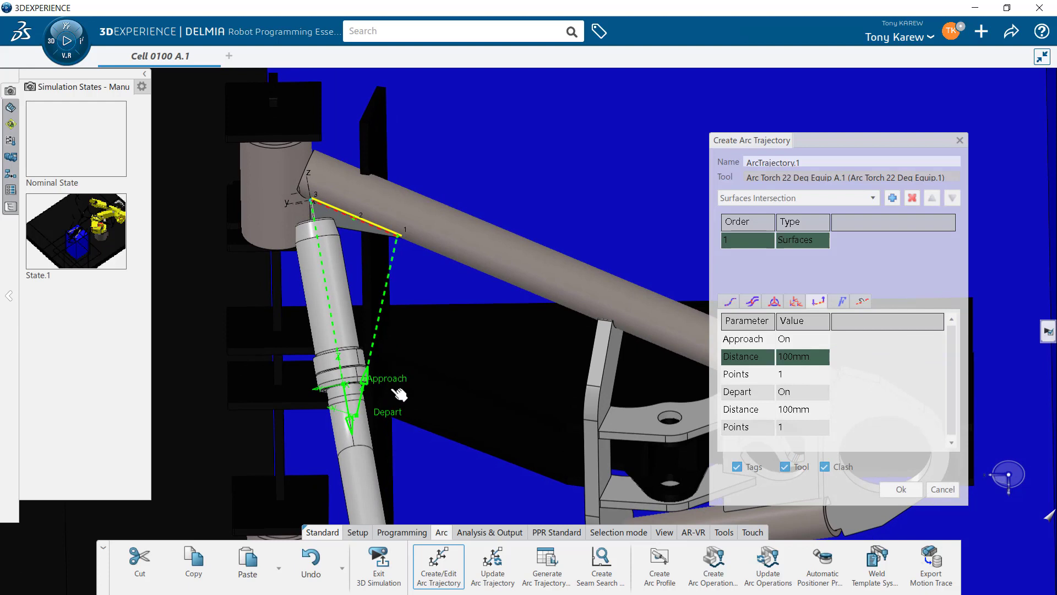
- Review the overall and per-point torch angles and return to the approach and depart settings
left_click(774, 301)
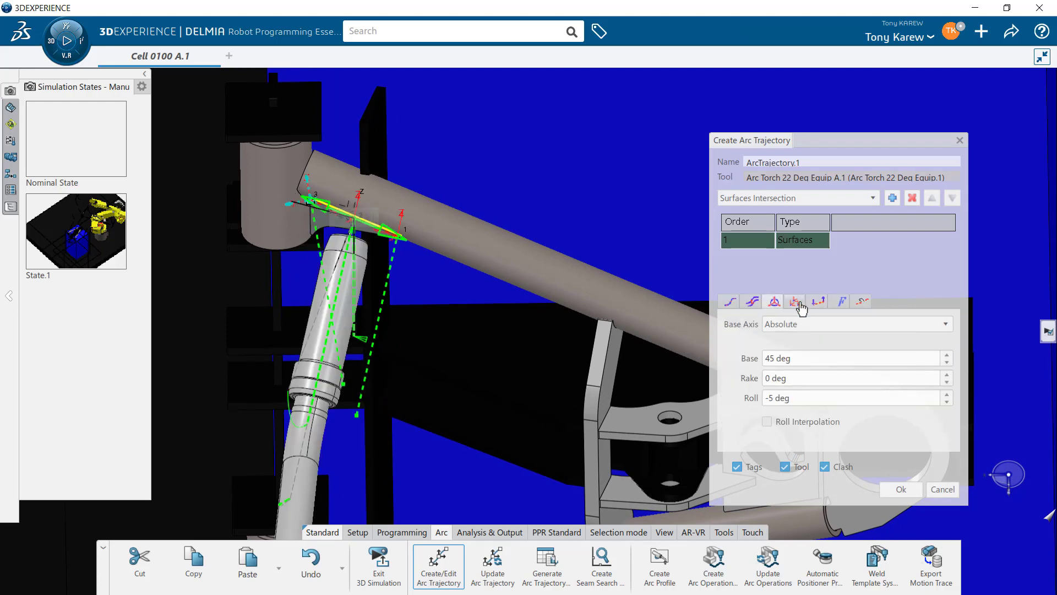
left_click(801, 304)
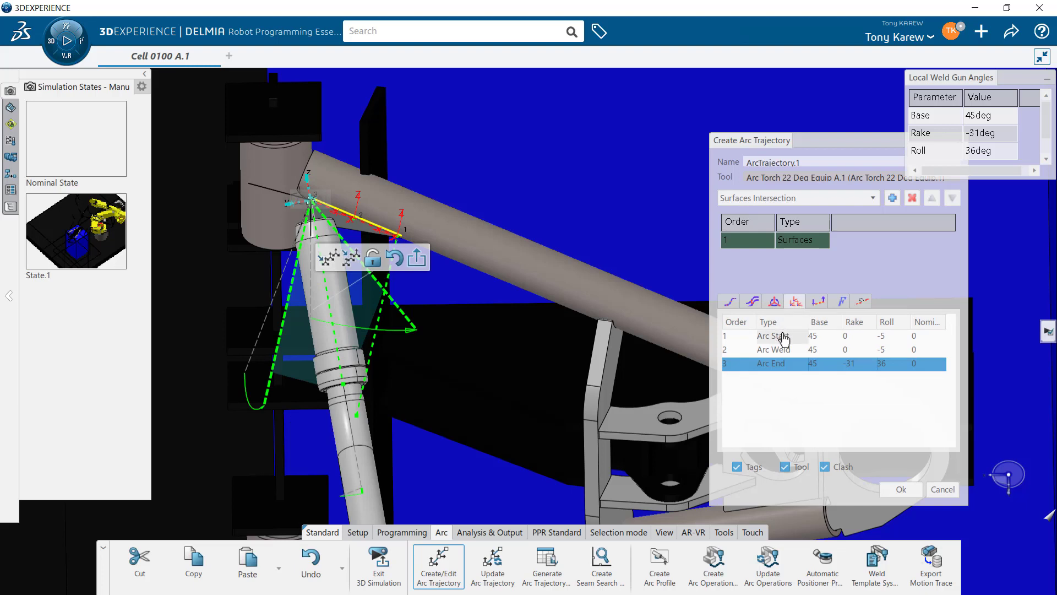
left_click(819, 301)
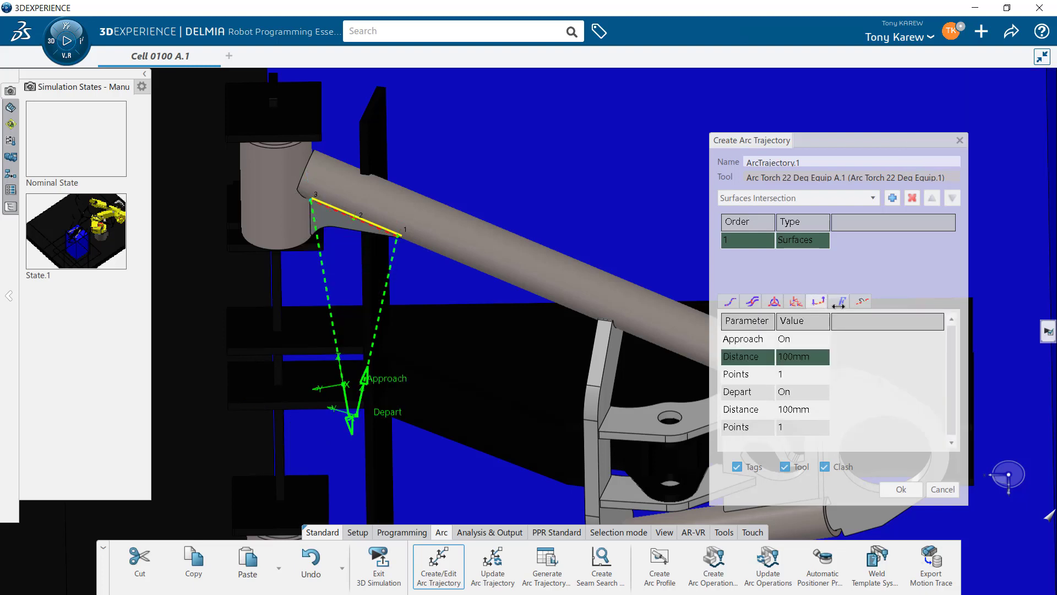
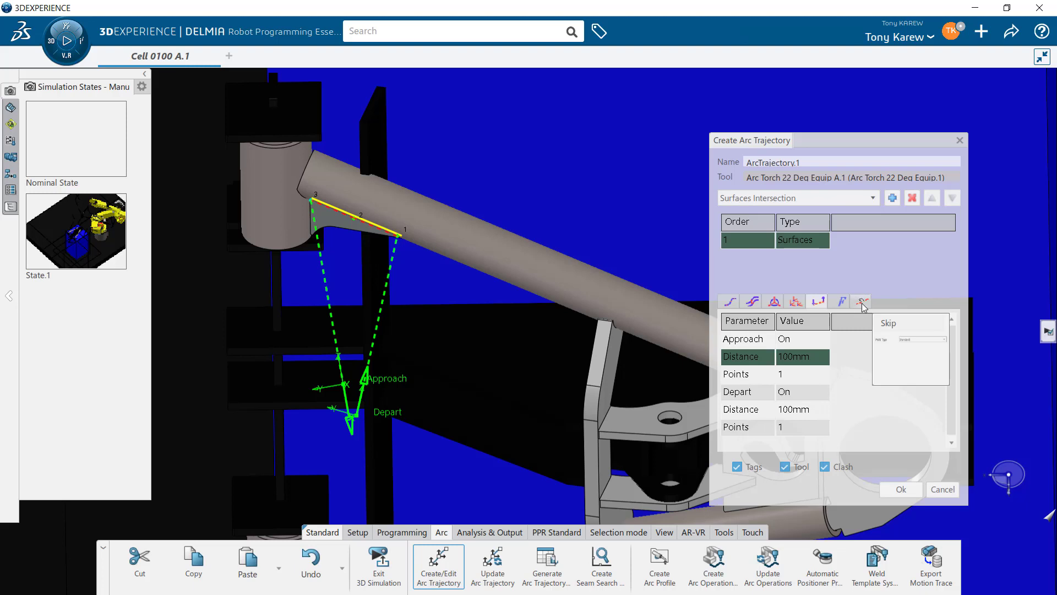
- Try the Skip Weld type with 2 segments along the gusset seam
left_click(862, 302)
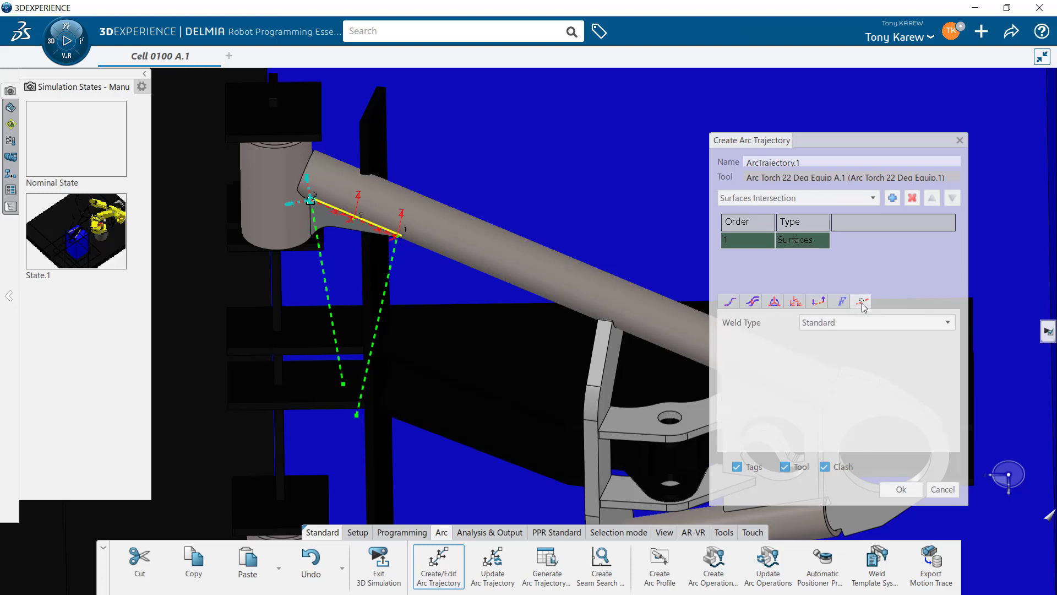
left_click(863, 323)
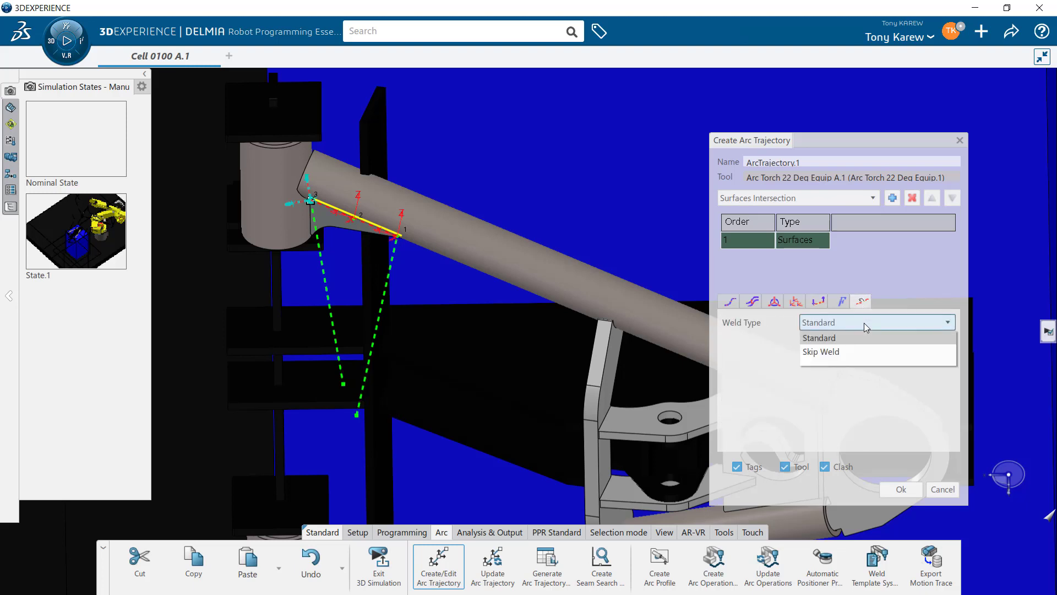
left_click(867, 352)
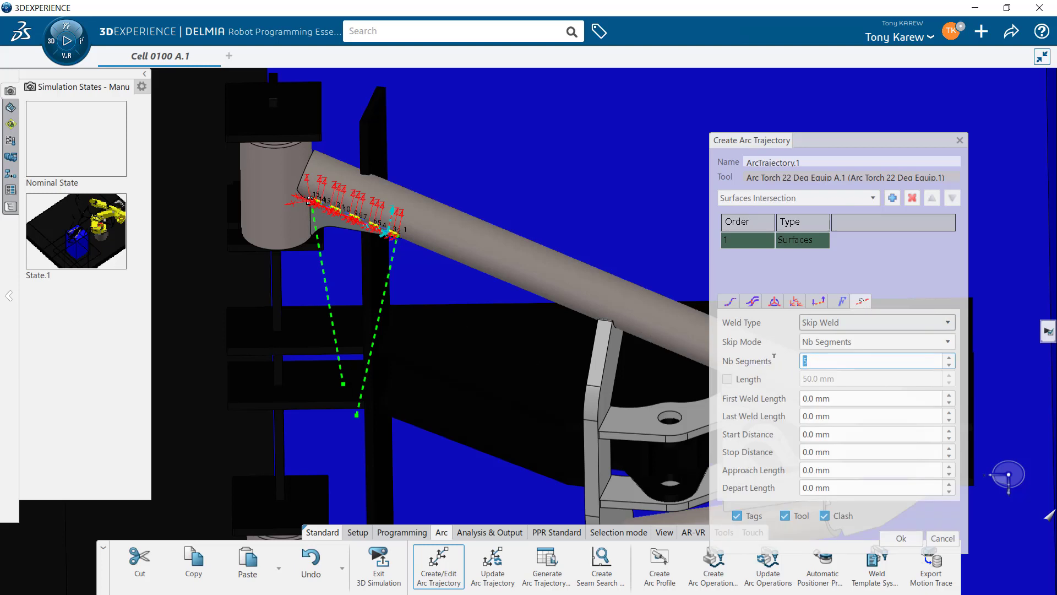
scroll(424, 281, "up", 5)
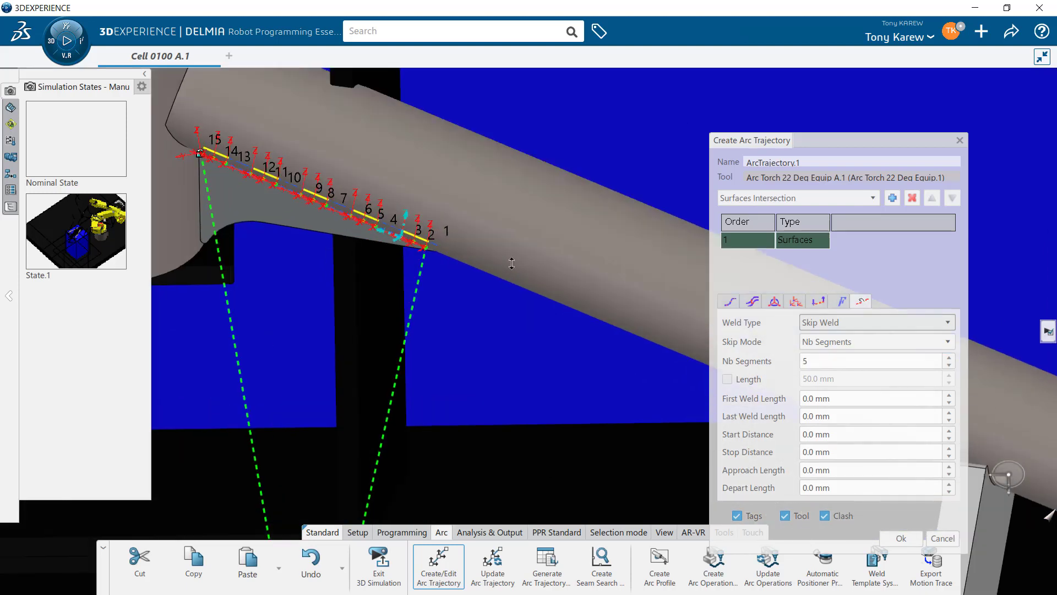
scroll(346, 262, "up", 5)
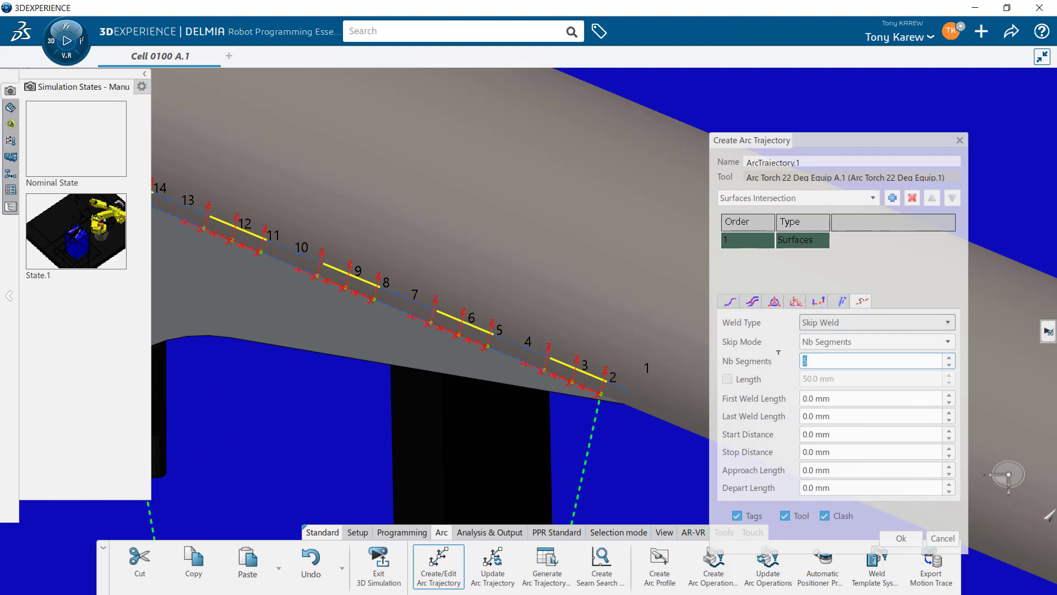
middle_click_drag(418, 371, 463, 392)
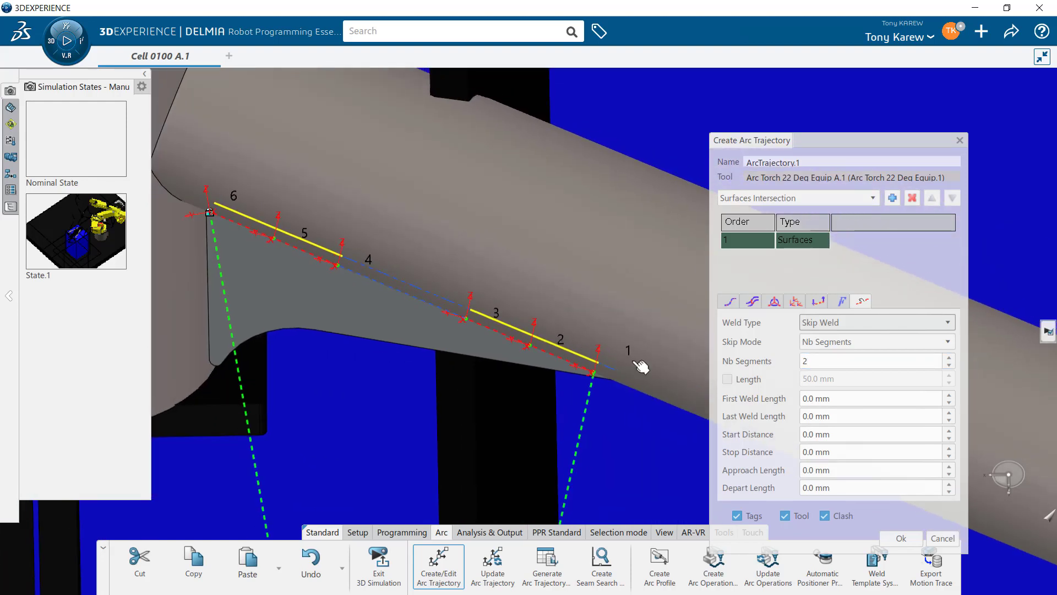
- Return the weld type to Standard, check the continuous seam, and reposition the trajectory dialog
left_click(870, 324)
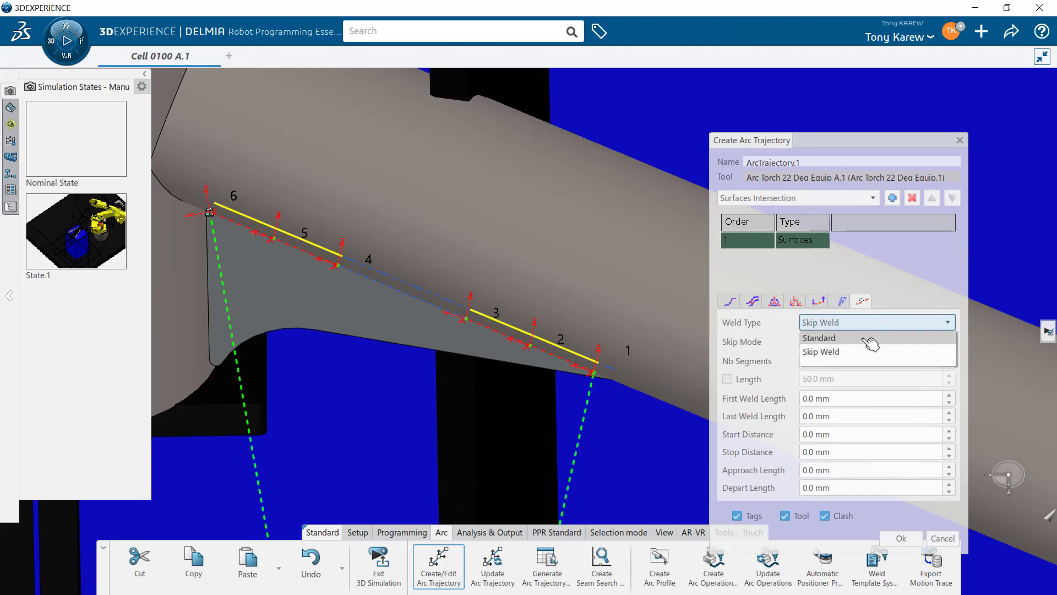
left_click(868, 338)
middle_click_drag(673, 373, 526, 323)
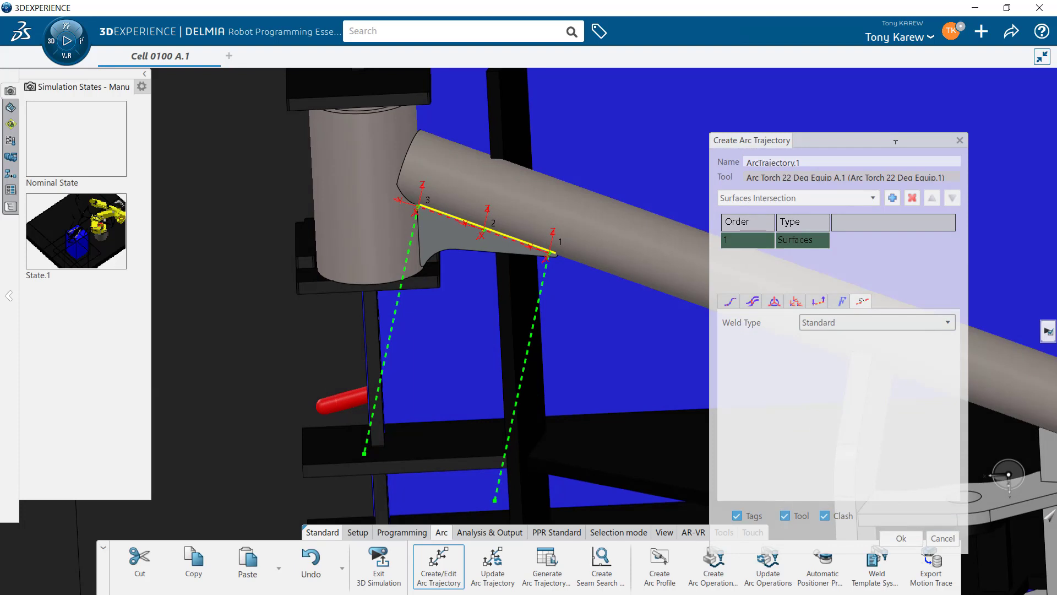
left_click_drag(896, 142, 877, 145)
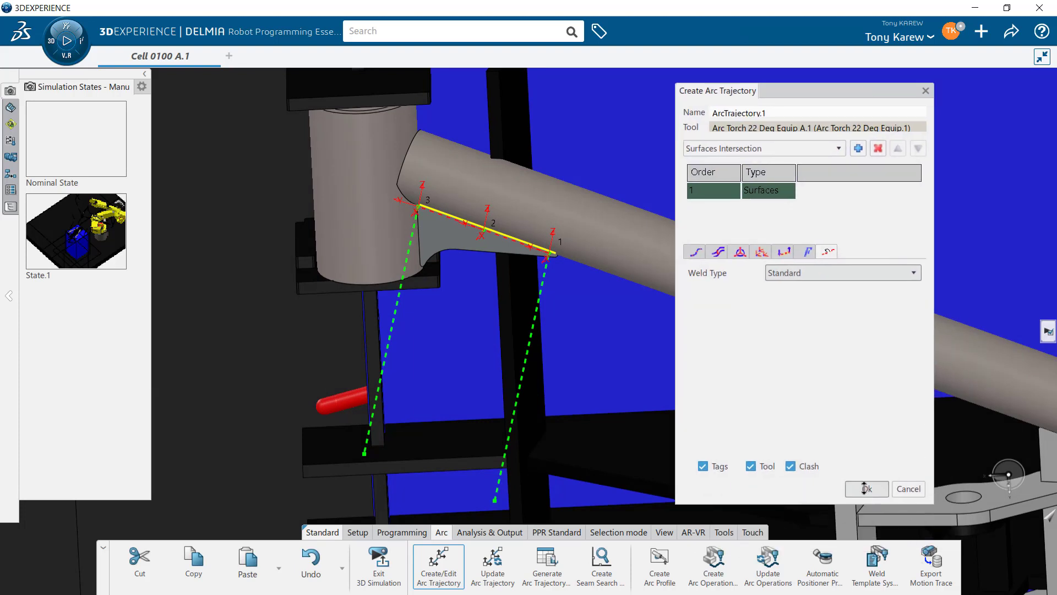
- Accept the first arc trajectory with the Standard weld type and view its tags on the fixtured control arm
left_click(867, 488)
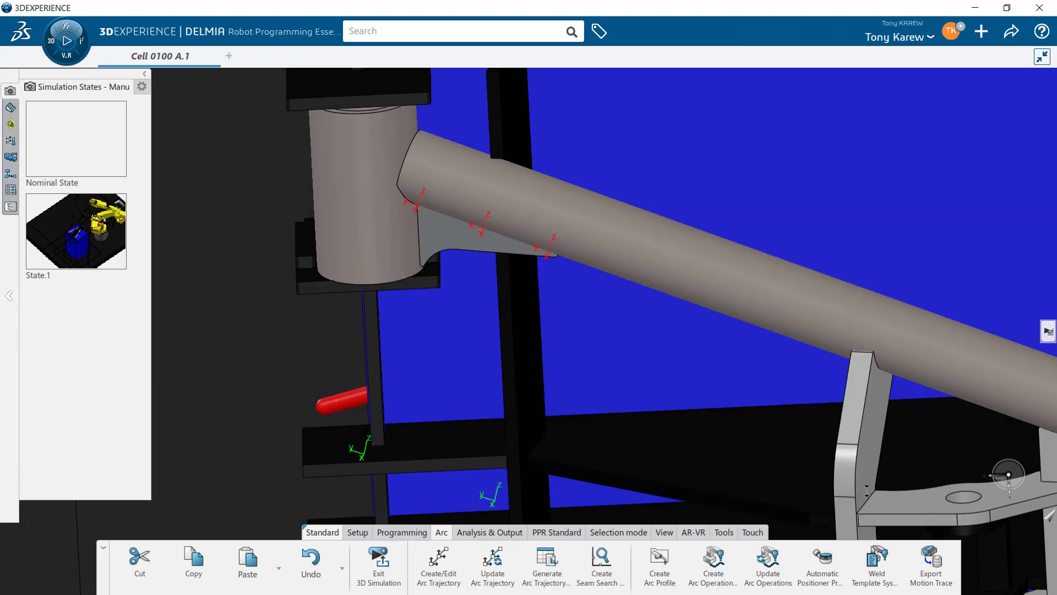
middle_click_drag(637, 375, 630, 439)
middle_click_drag(595, 324, 670, 354)
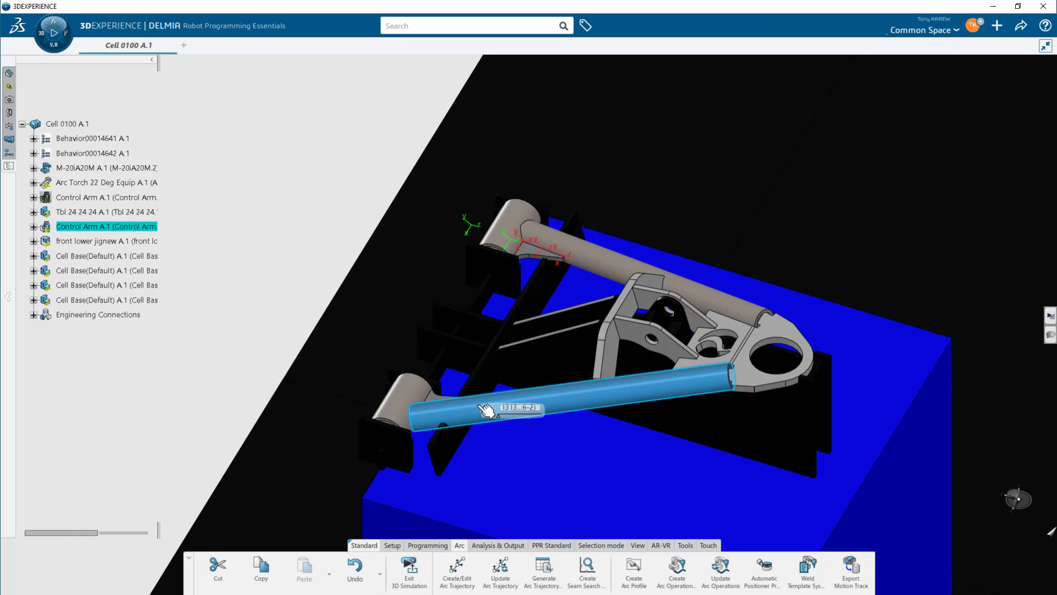
- Locate the jig plate jig1NEW-2 in the product tree, collapse the fixture branch, and highlight the neighbouring jig plates
right_click(532, 357)
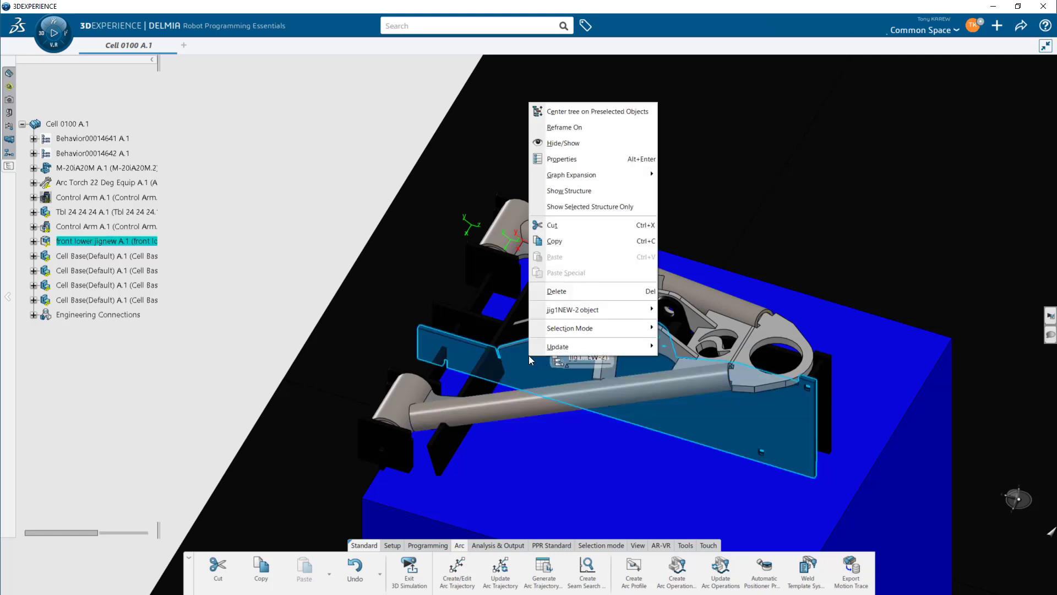
left_click(619, 108)
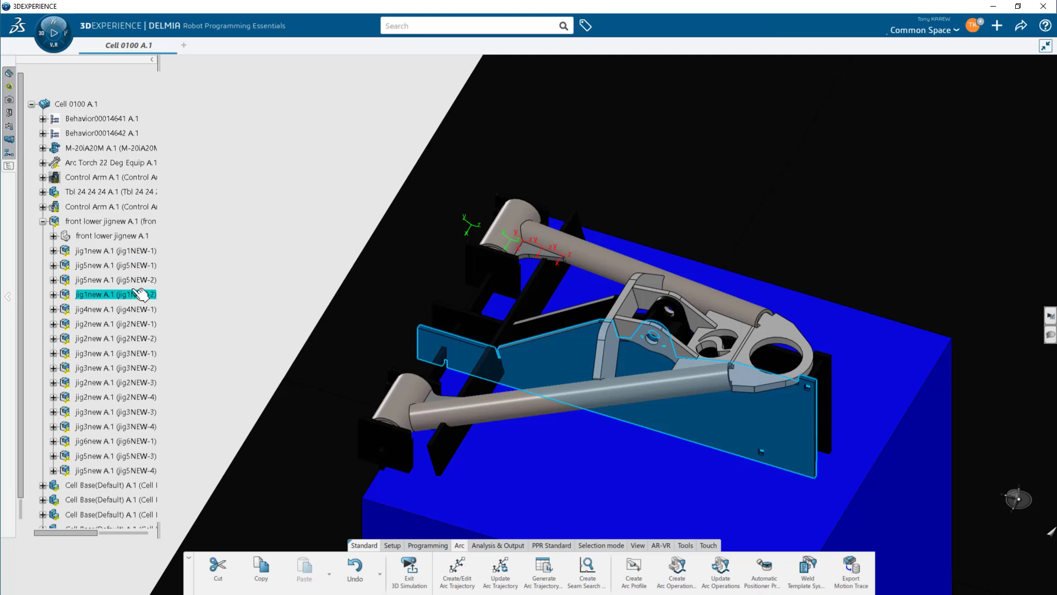
left_click(42, 221)
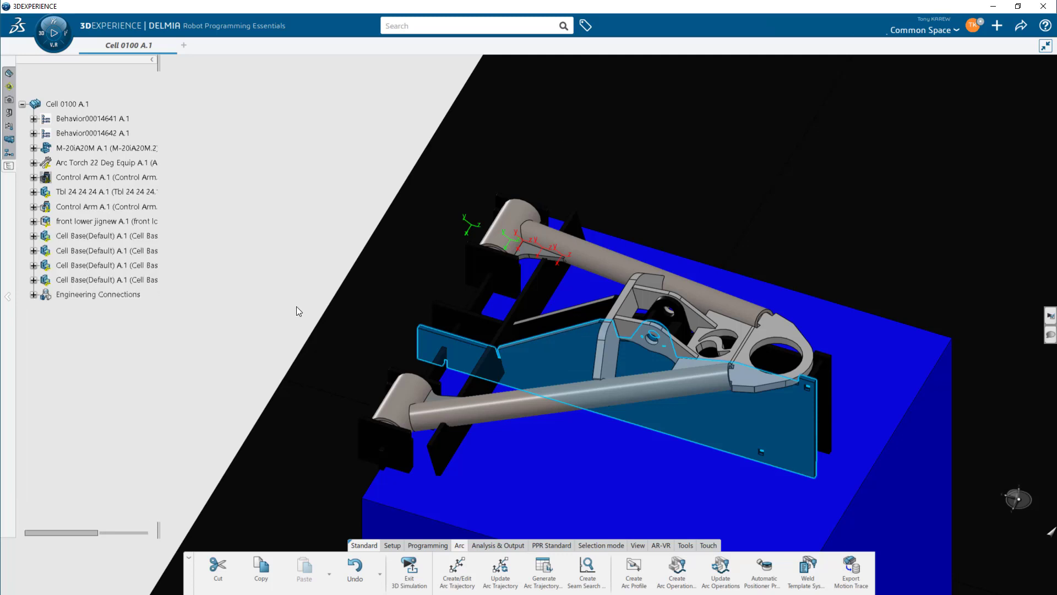
left_click(555, 328)
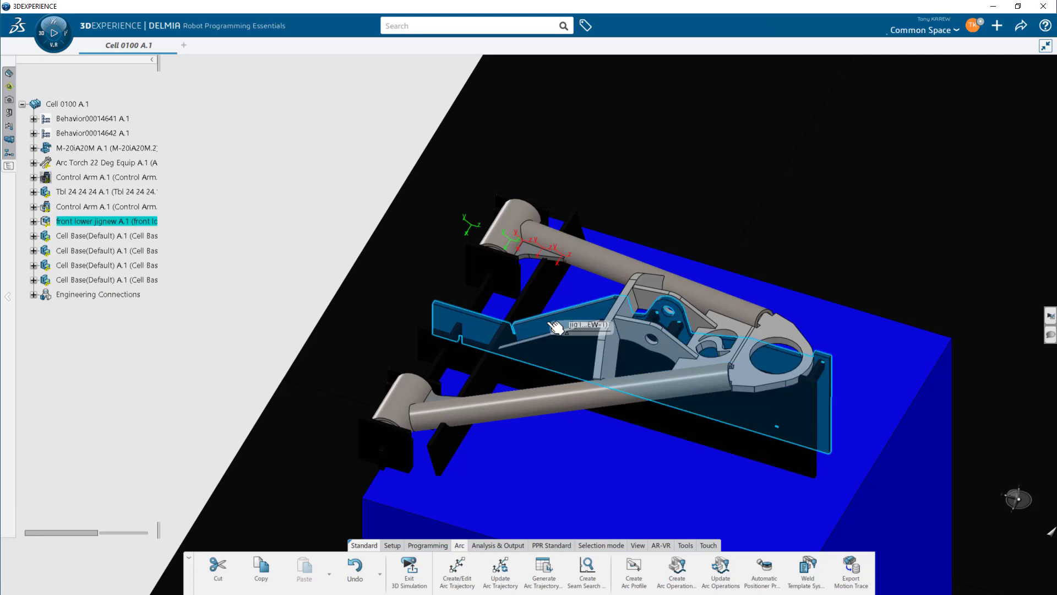
left_click(560, 359)
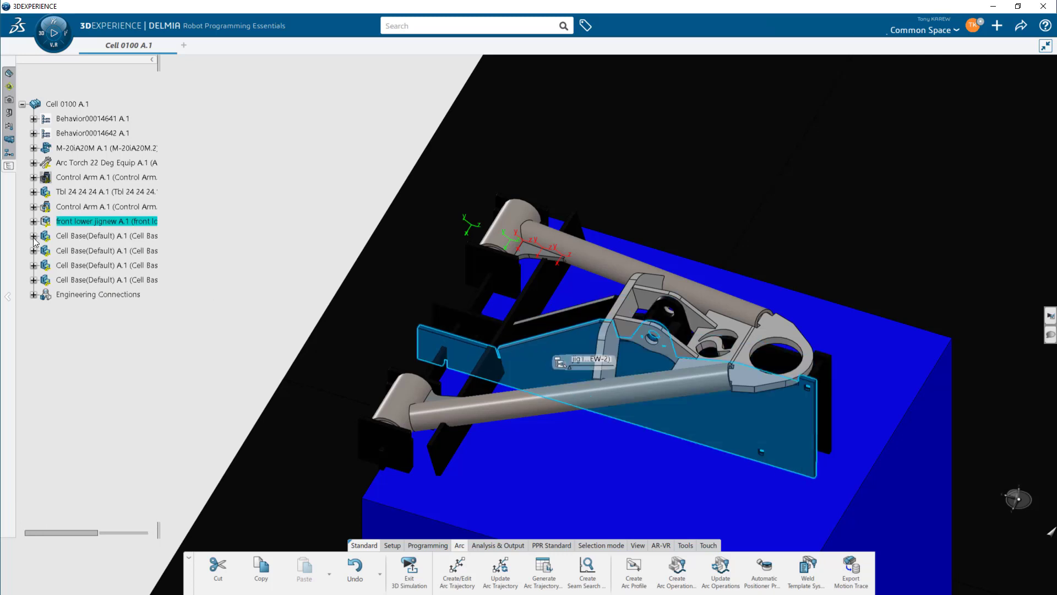
- Expand the control arm and front lower jignew branches, reframe on jig6NEW-1 for a close look, and clear the selection
left_click(34, 206)
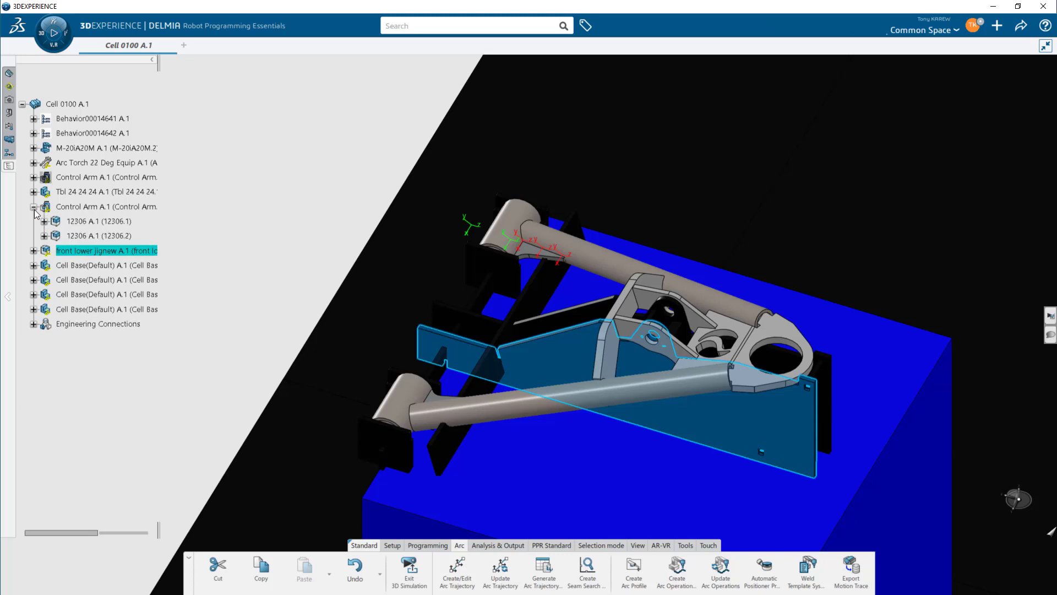
left_click(33, 250)
left_click(128, 469)
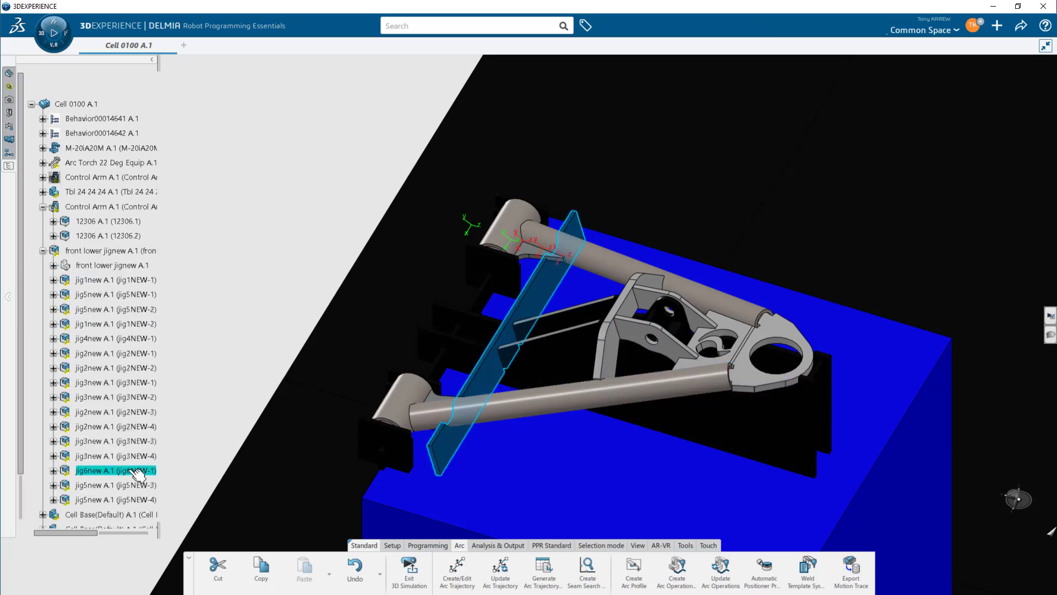
right_click(128, 468)
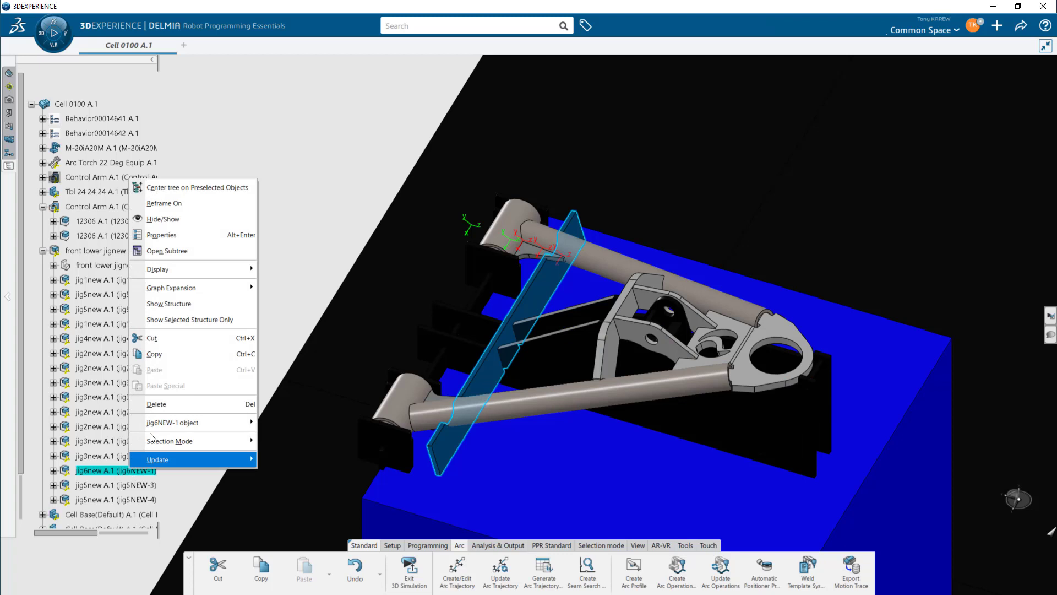
left_click(192, 204)
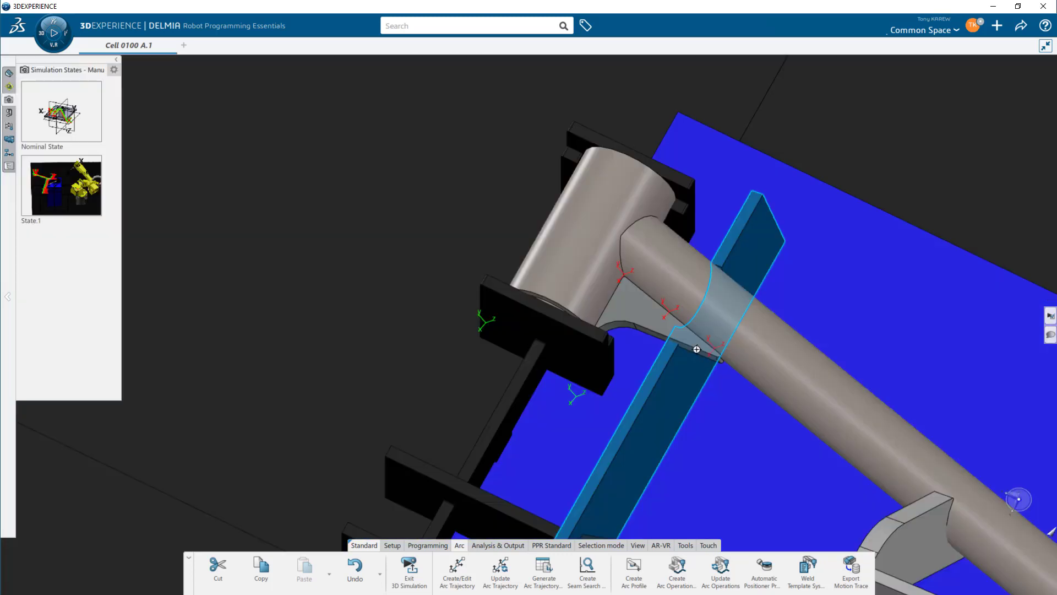
middle_click(696, 349)
middle_click(696, 349)
middle_click_drag(696, 349, 715, 490, "ctrl")
left_click(276, 249)
- Start a second arc trajectory for the yellow robot and add a Surfaces Intersection at the opposite gusset
middle_click_drag(417, 283, 584, 344)
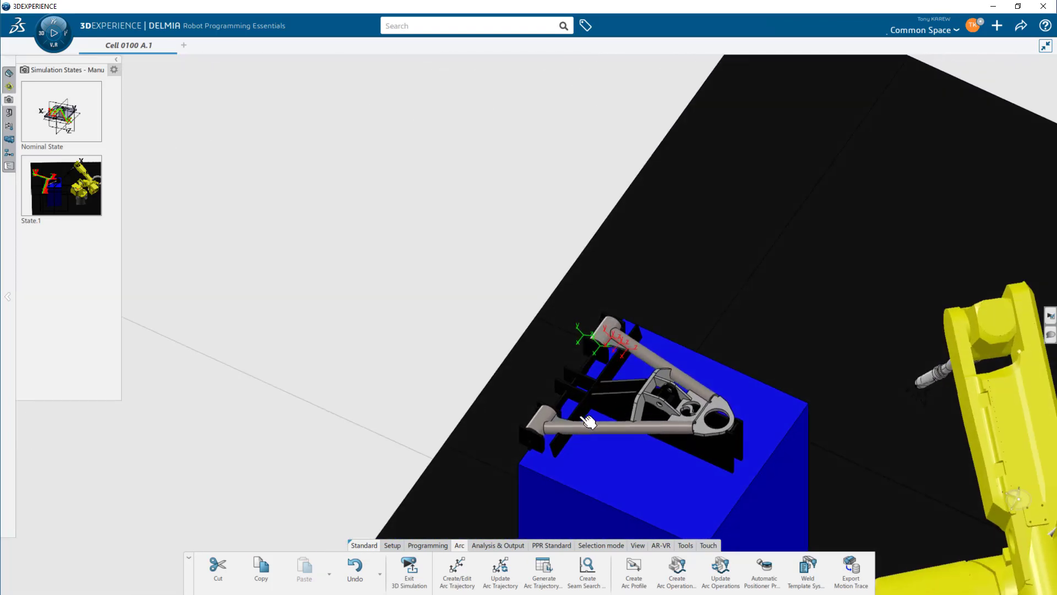
middle_click(566, 424)
middle_click_drag(566, 424, 480, 323)
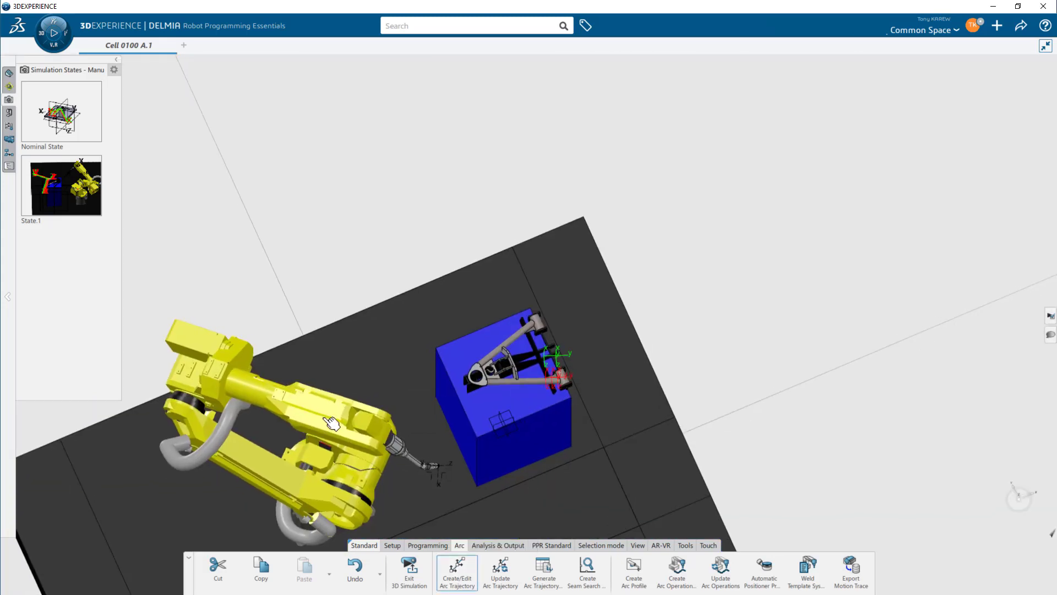
left_click(325, 419)
middle_click_drag(482, 445, 546, 258)
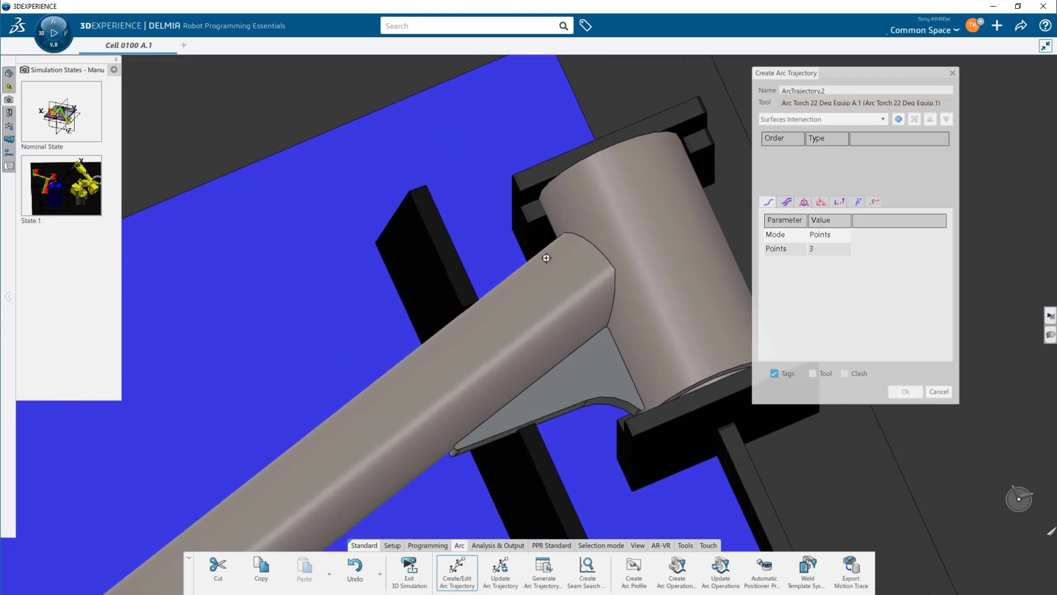
left_click(895, 121)
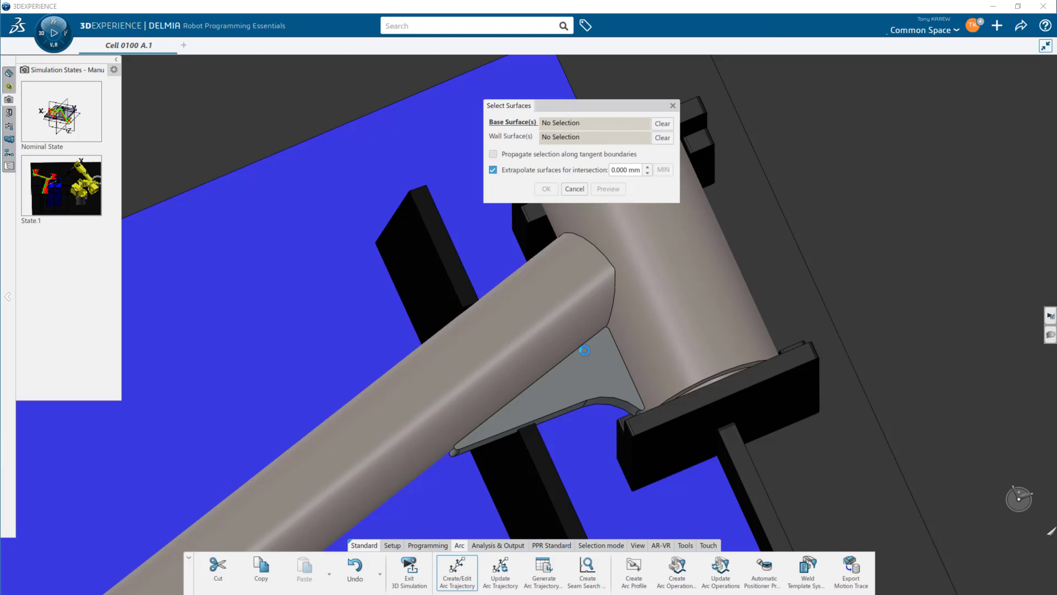
- Define the seam with the gusset face as base surface and the tube face as wall surface, previewing it before accepting
left_click(595, 372)
left_click(602, 137)
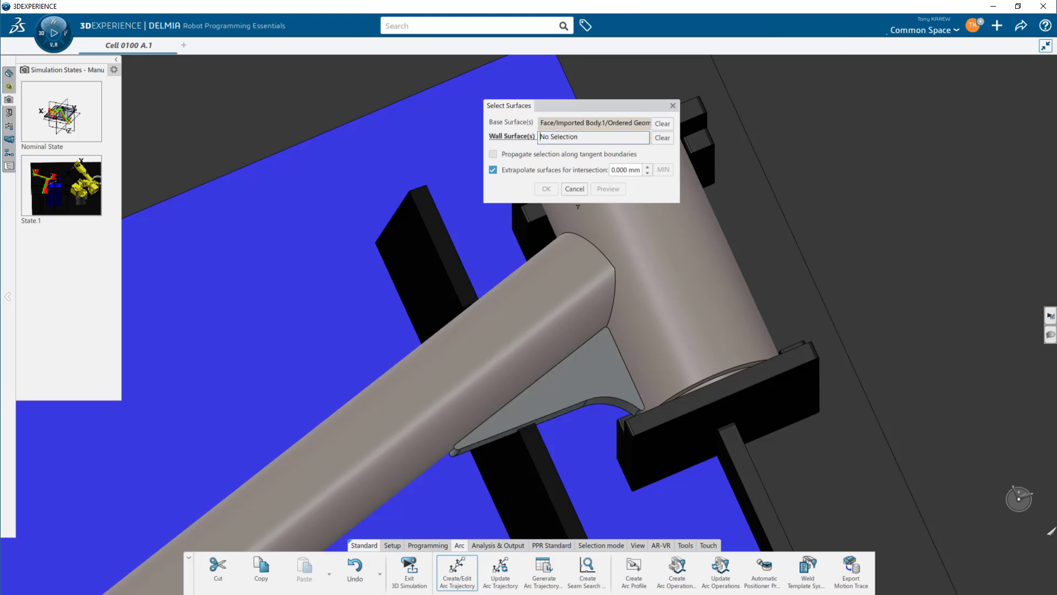
left_click(575, 319)
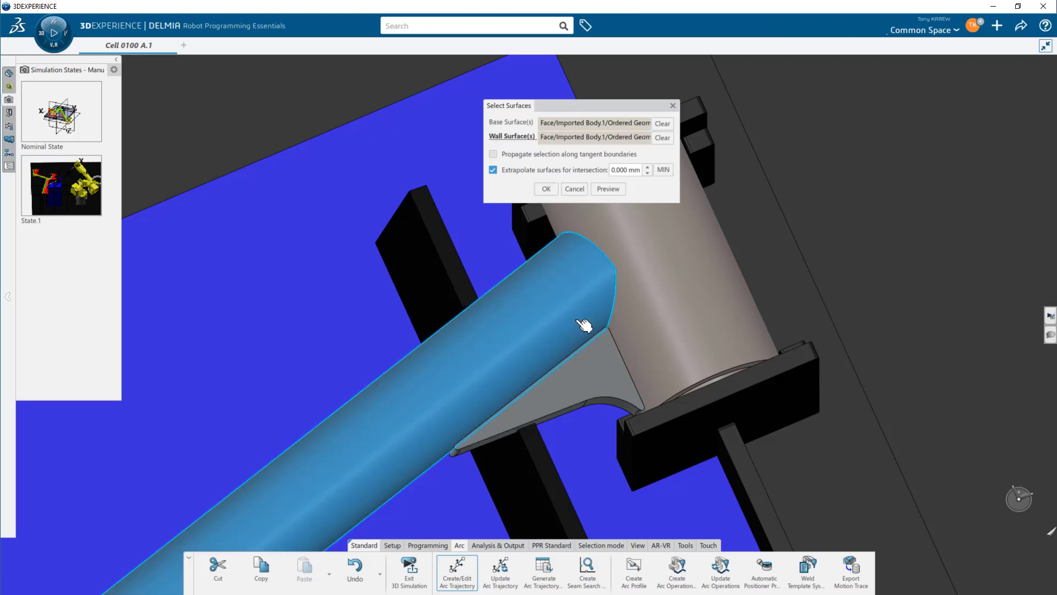
left_click(617, 190)
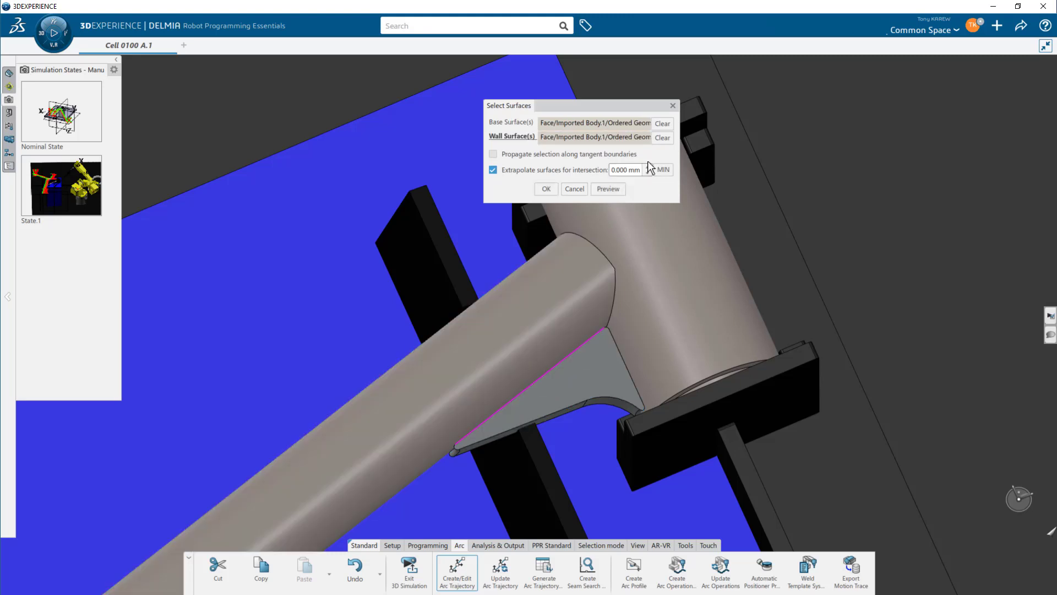
left_click(547, 190)
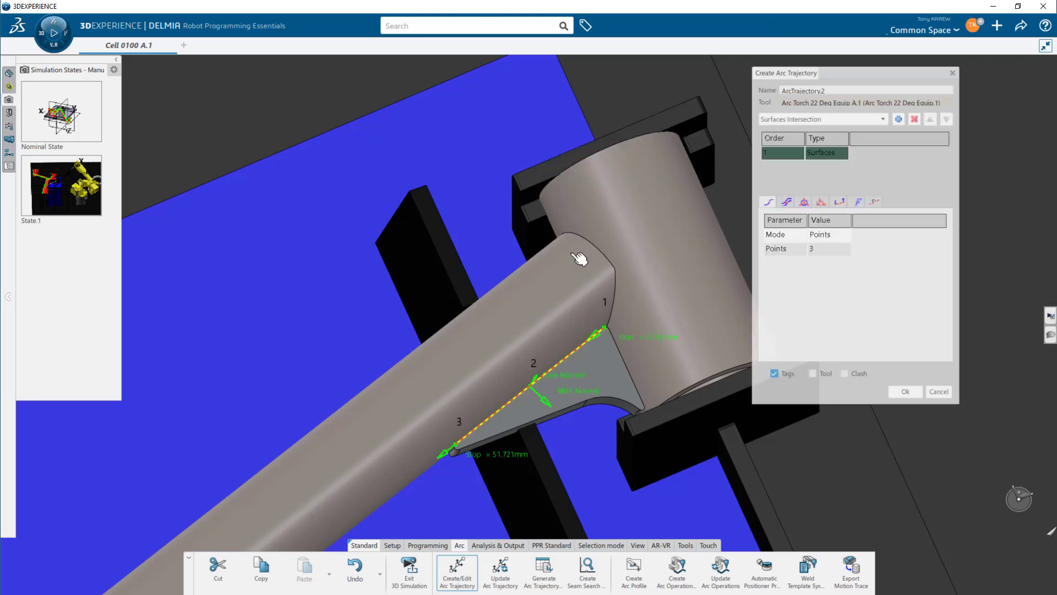
- Display the torch on the new seam and set its overall roll angle to 55 deg
left_click(804, 203)
middle_click_drag(646, 332, 566, 326)
scroll(640, 330, "down", 2)
left_click(814, 376)
middle_click_drag(553, 384, 477, 387)
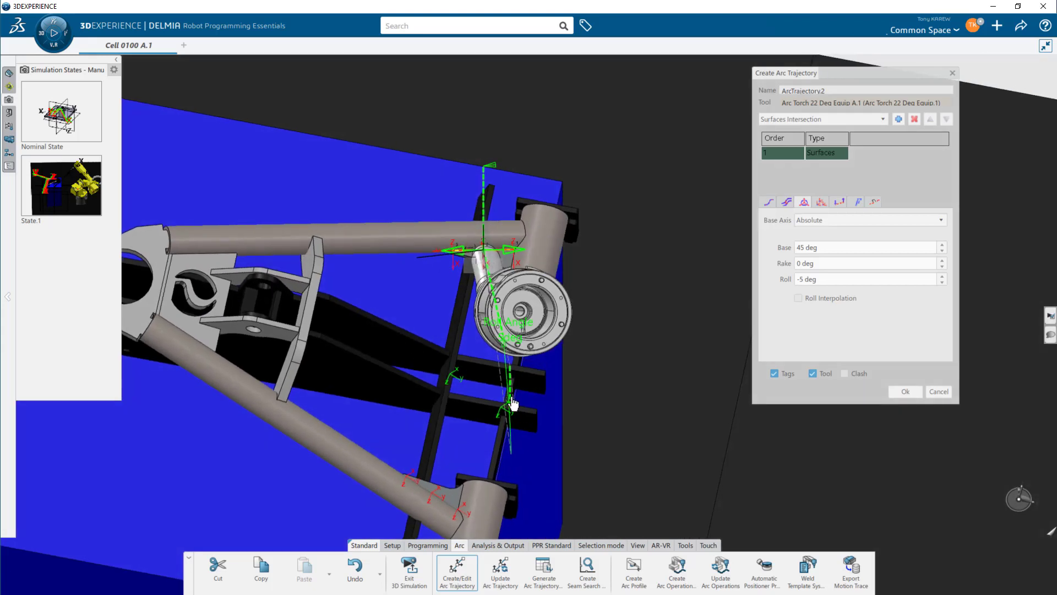
left_click_drag(511, 399, 544, 384)
middle_click_drag(458, 317, 398, 349)
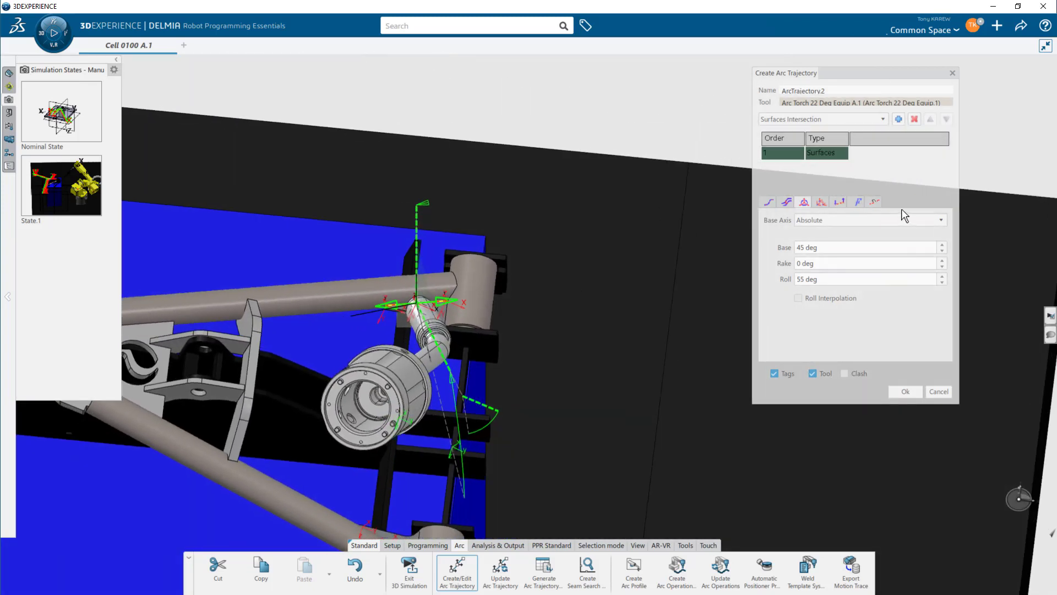
- Inspect the local torch angles from Arc Start through Arc End and return to Arc Start
left_click(821, 202)
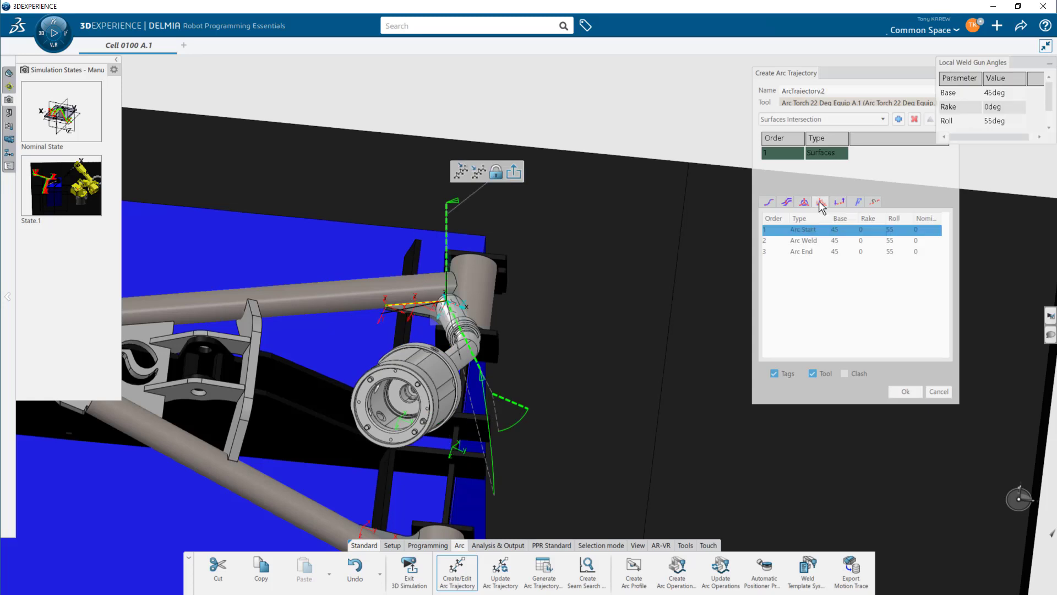
left_click(801, 244)
left_click(803, 248)
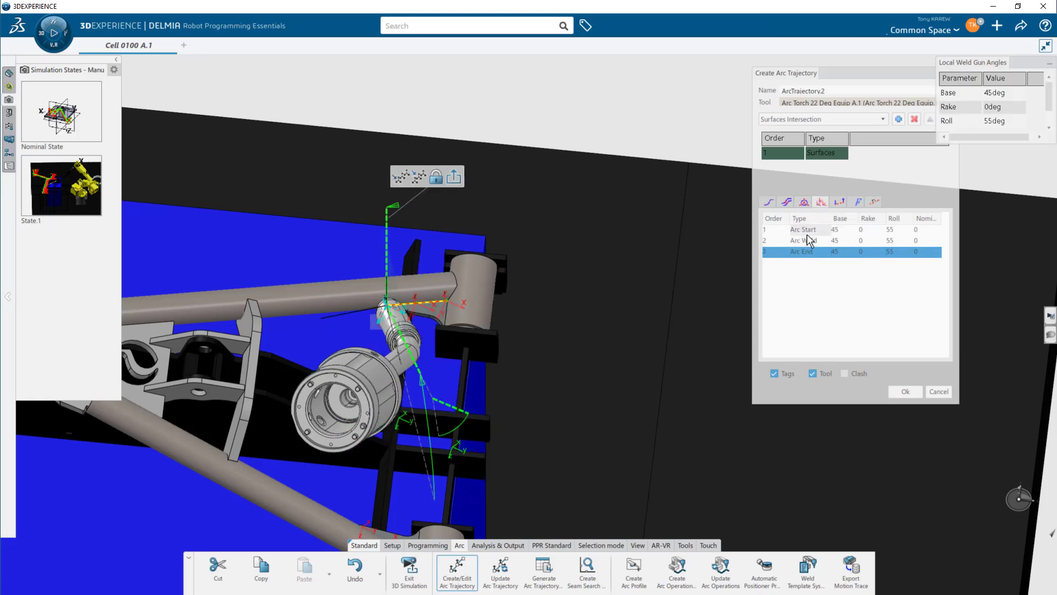
left_click(808, 229)
- Tilt the torch at Arc Start to a rake angle of 37 deg
middle_click_drag(522, 385, 633, 220)
middle_click_drag(321, 345, 415, 354)
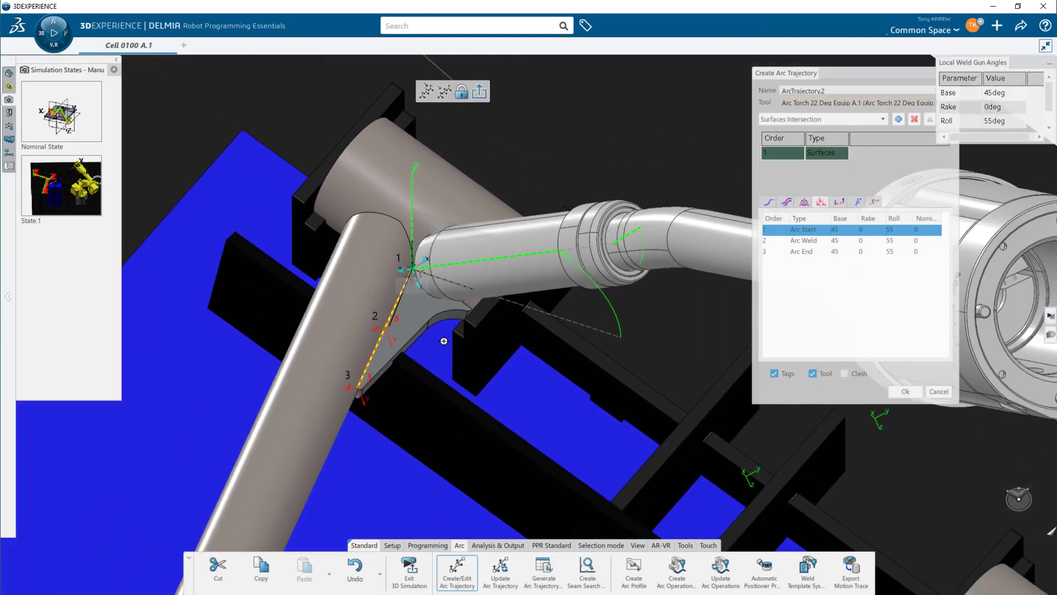
mouse_move(545, 255)
left_click_drag(412, 207, 308, 354)
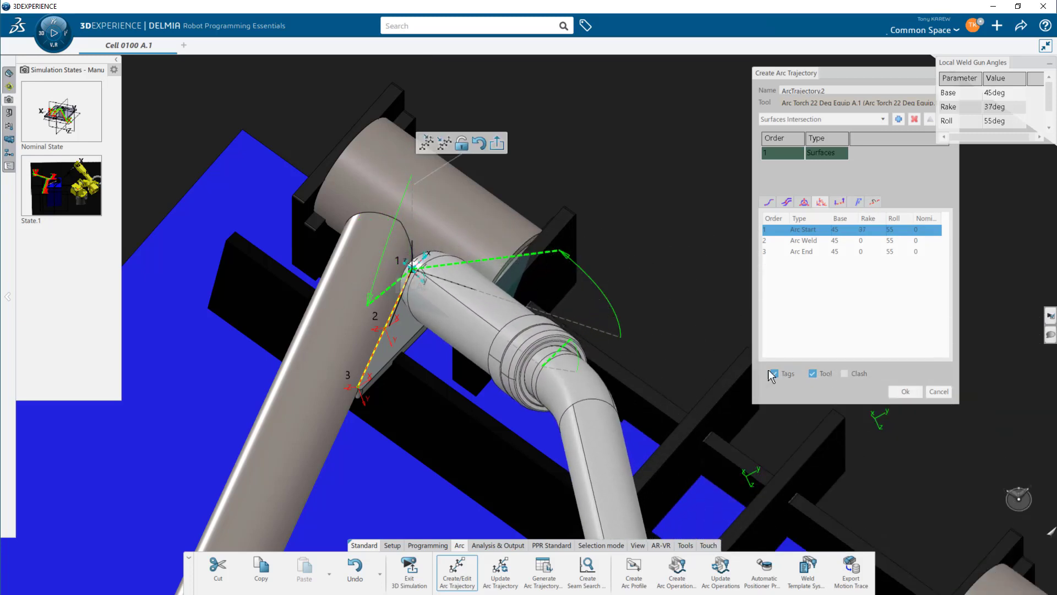
- Enable clash detection, examine the torch around the gusset, and set the Arc Start rake angle to 20 deg
left_click(845, 375)
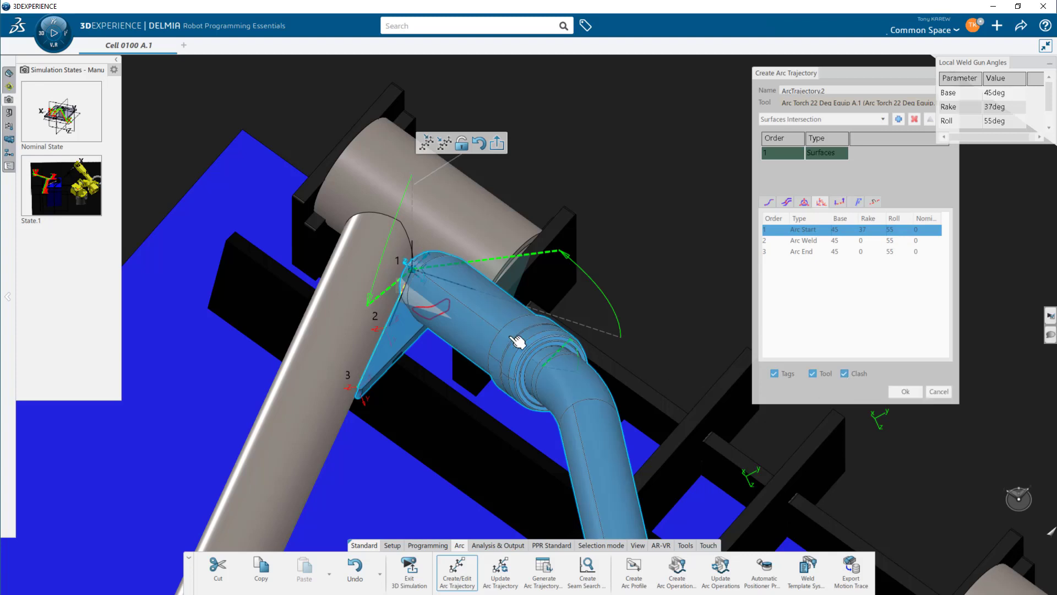
middle_click_drag(513, 326, 653, 413)
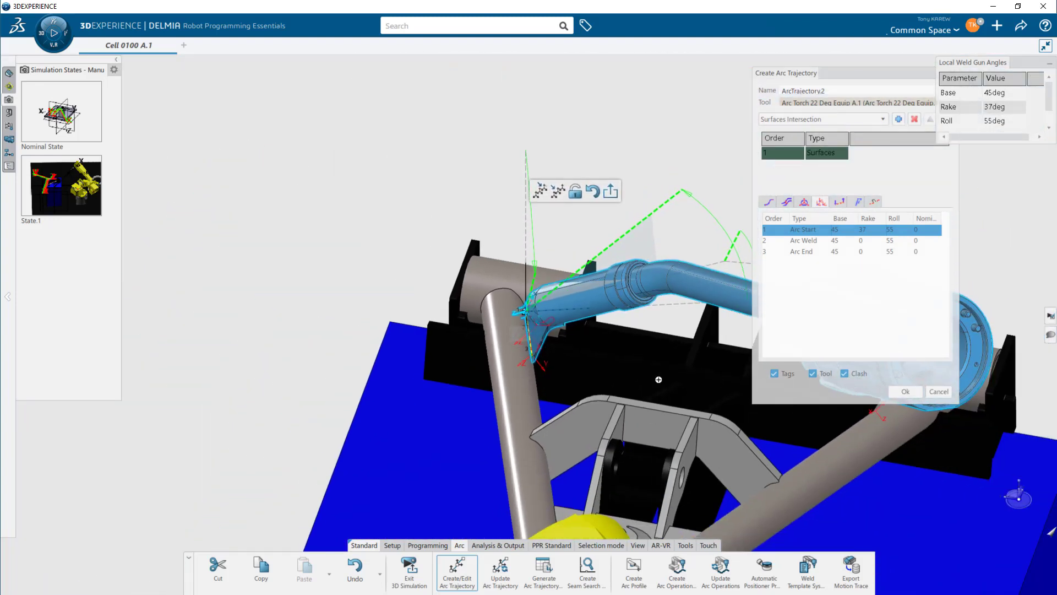
middle_click_drag(675, 300, 574, 316)
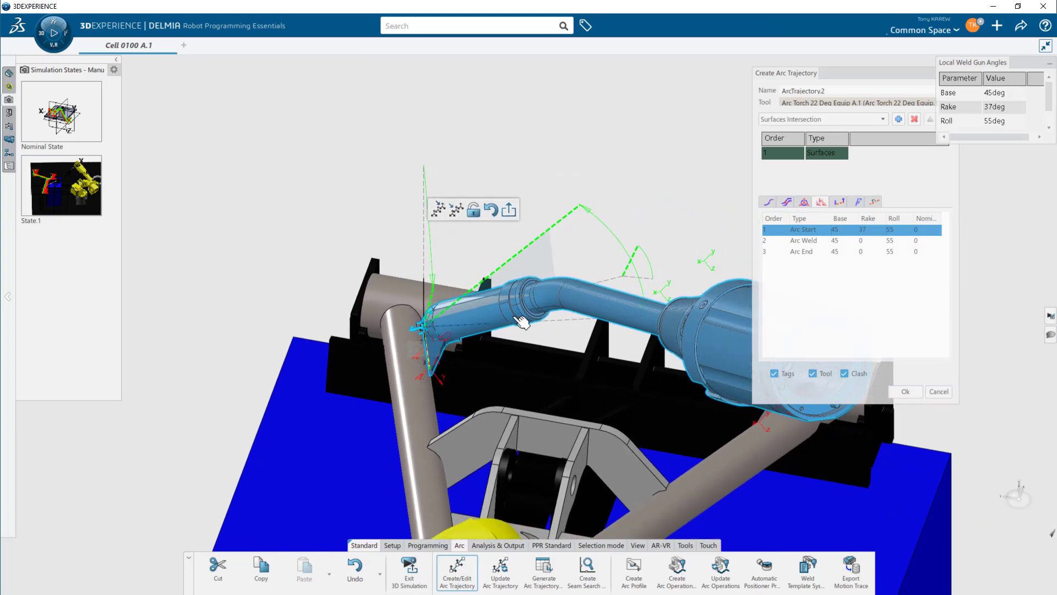
left_click_drag(433, 288, 424, 234)
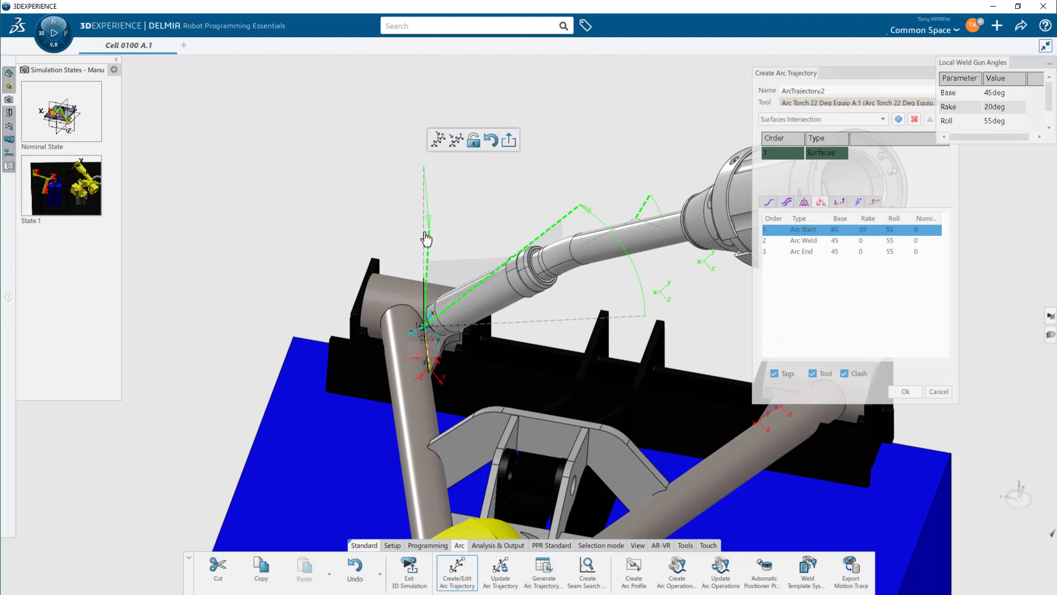
middle_click_drag(552, 363, 450, 386)
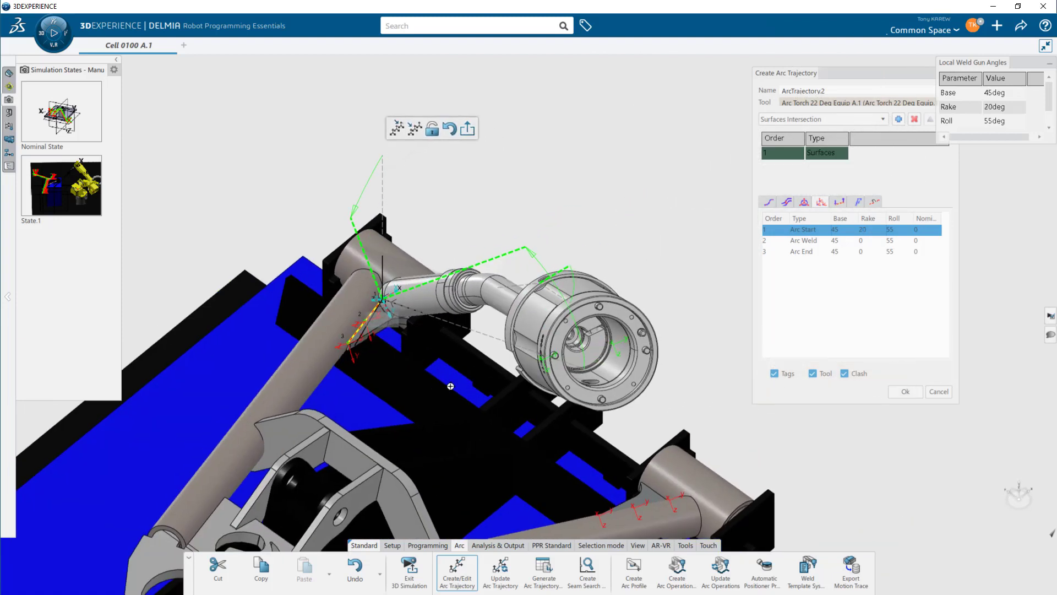
- Turn on the second trajectory's approach and depart moves and accept the trajectory
left_click(838, 205)
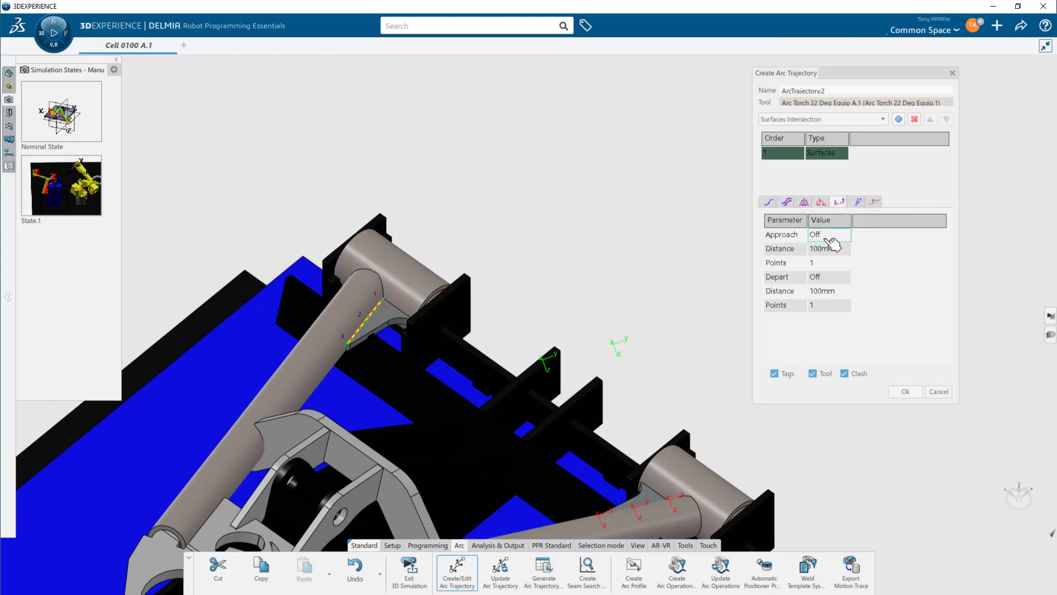
left_click(829, 237)
left_click(830, 280)
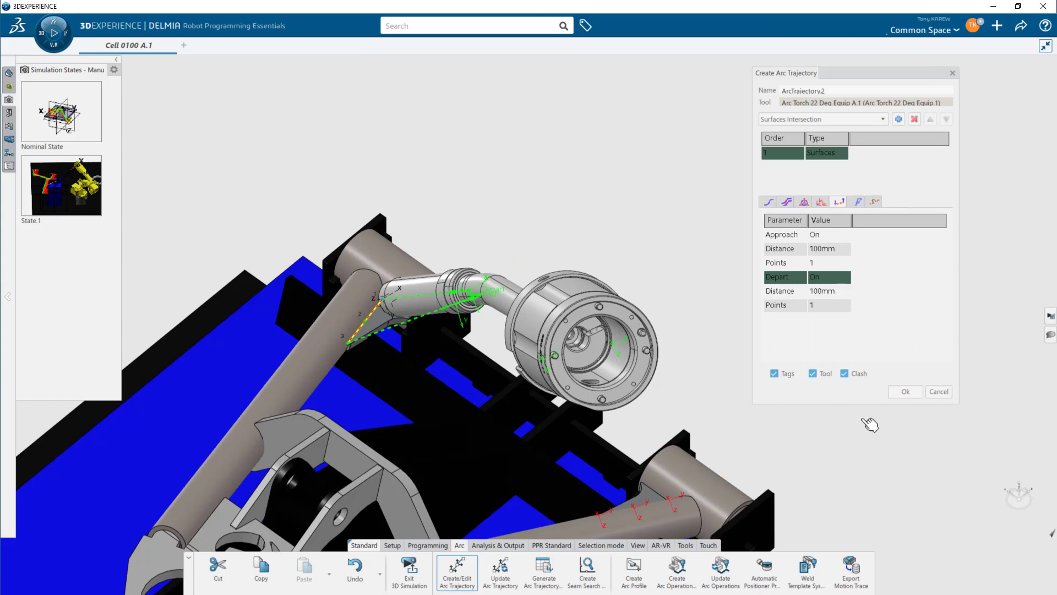
left_click(906, 392)
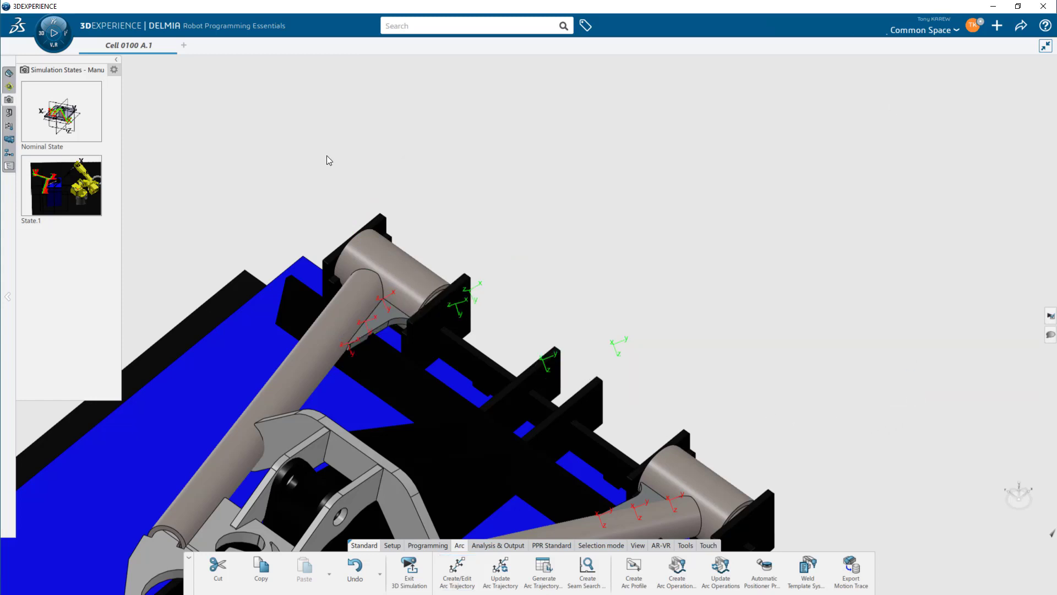
- Show the cell's behaviors to review the arc trajectories alongside both welded gussets
left_click(9, 159)
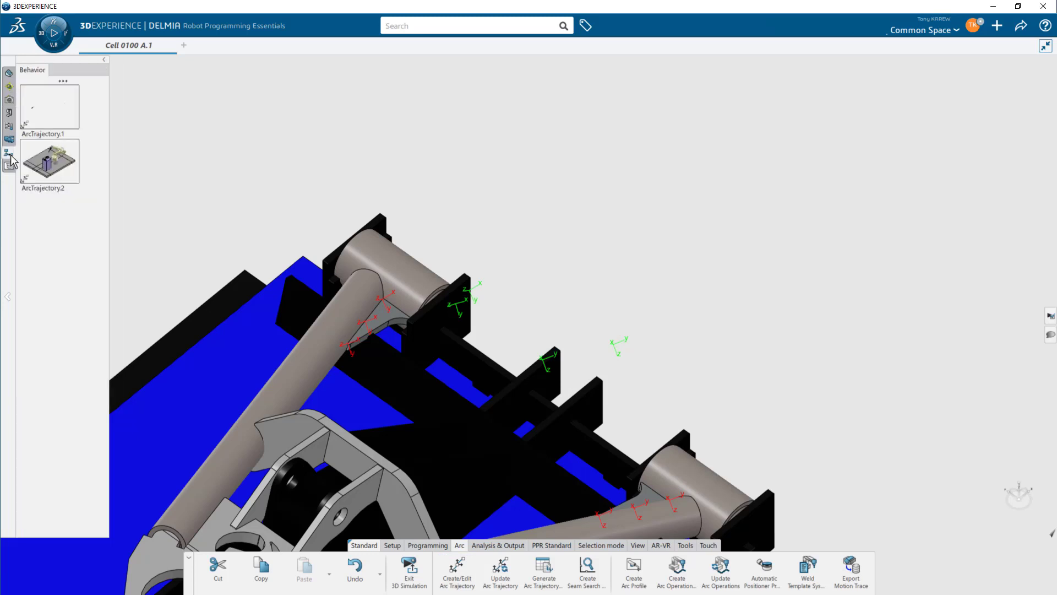
middle_click_drag(229, 208, 359, 202)
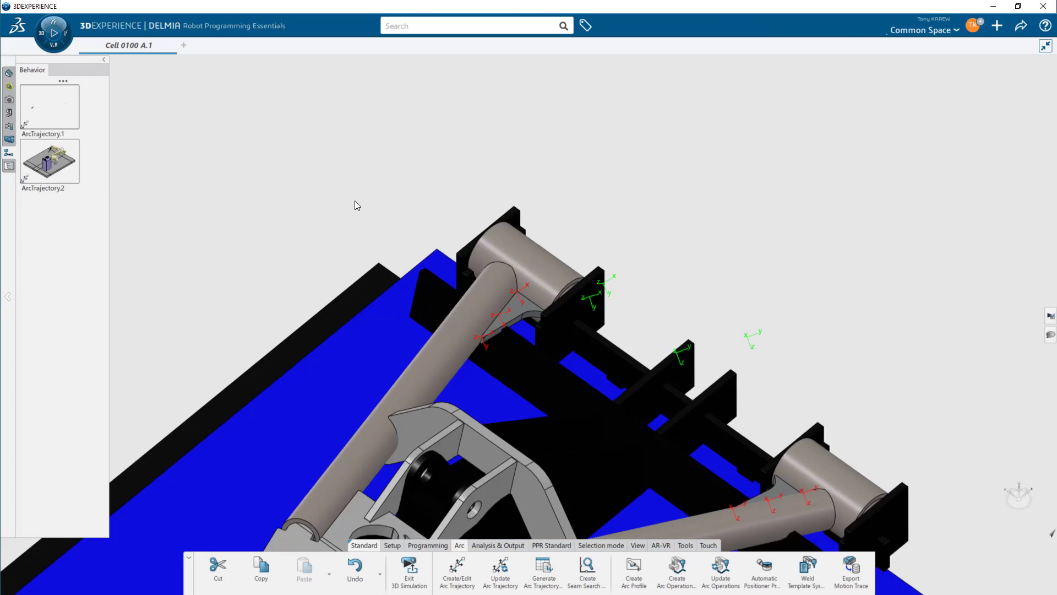
- Check which welds both trajectories cover, then start arc operations for the M-20iA robot using ArcTrajectory.1 and ArcTrajectory.2
left_click(77, 117)
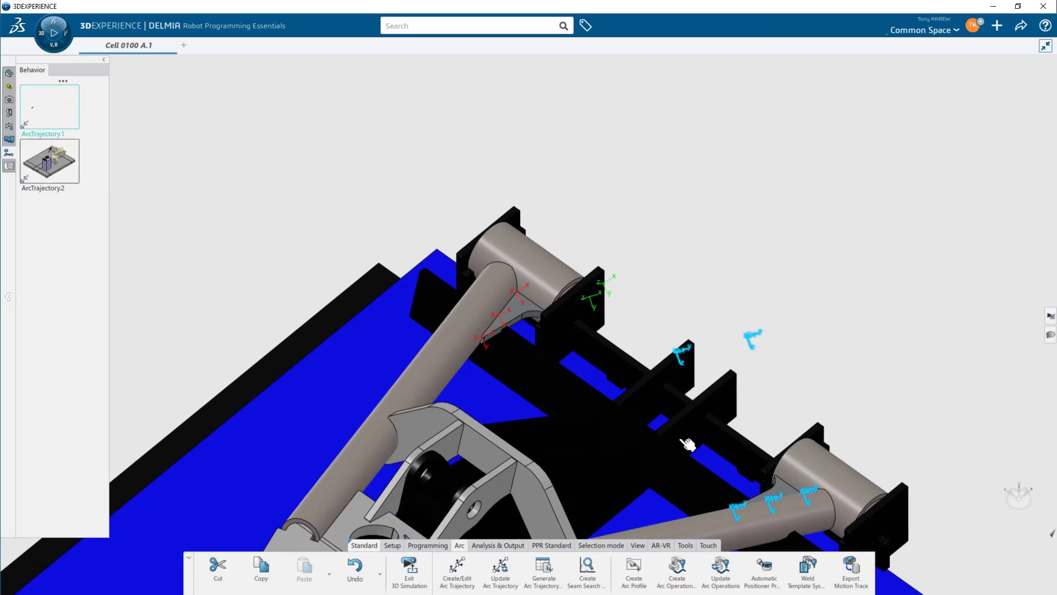
left_click(50, 163)
scroll(551, 368, "down", 5)
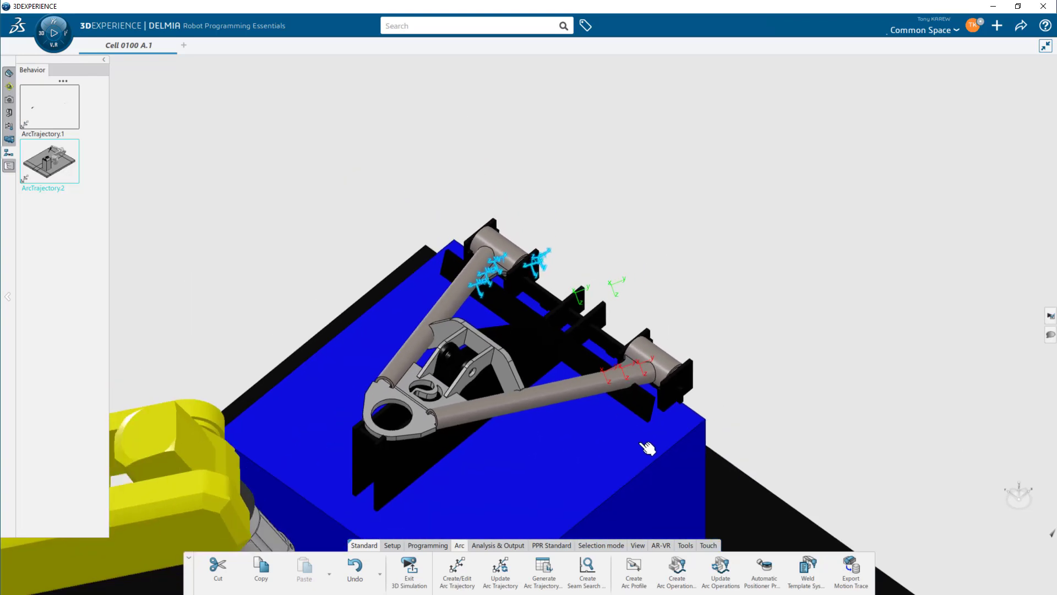
middle_click_drag(642, 468, 657, 443)
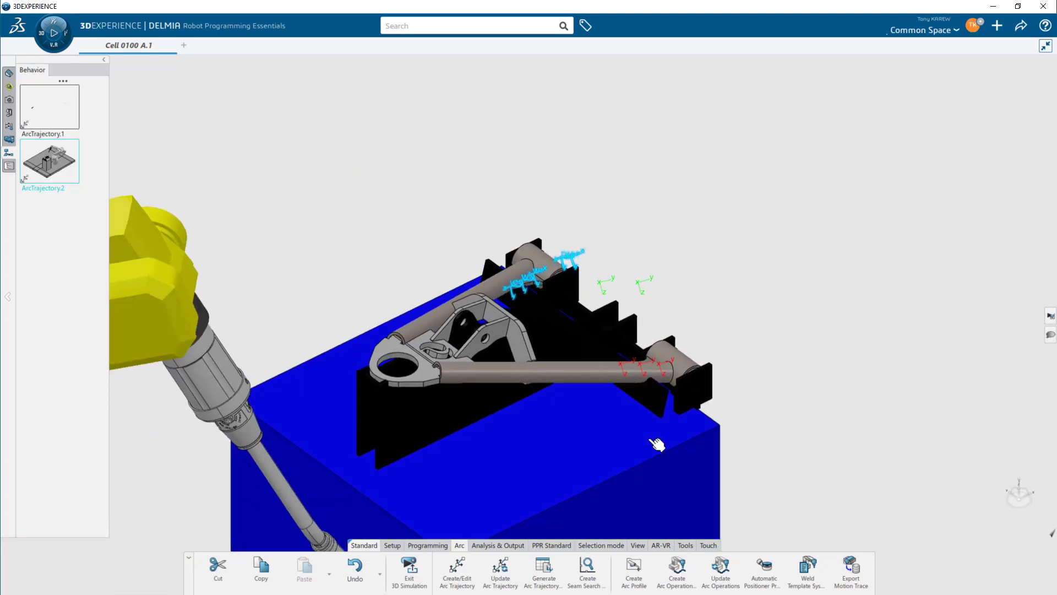
left_click(677, 578)
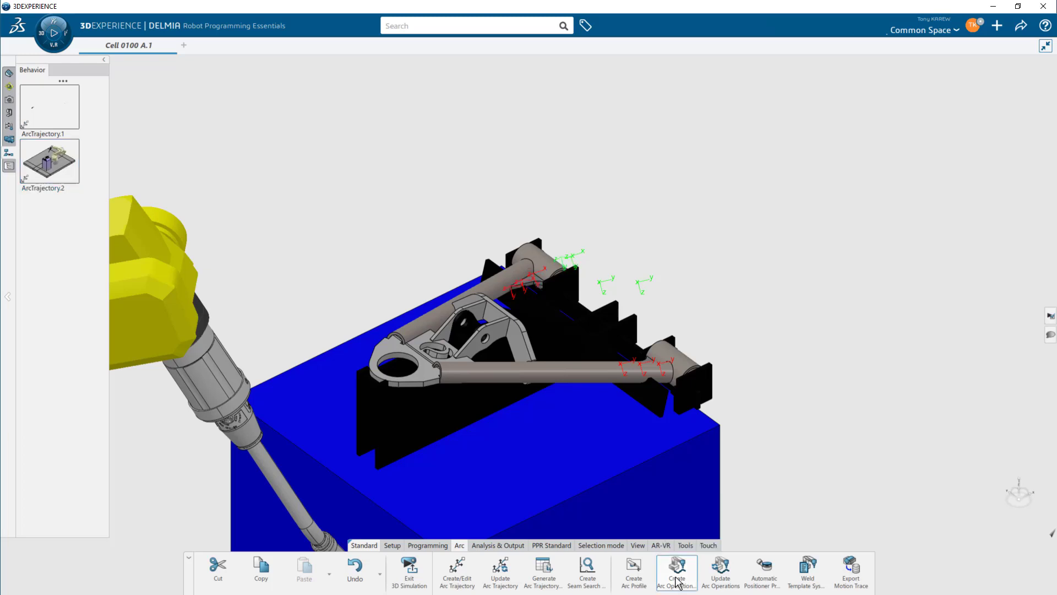
left_click(176, 293)
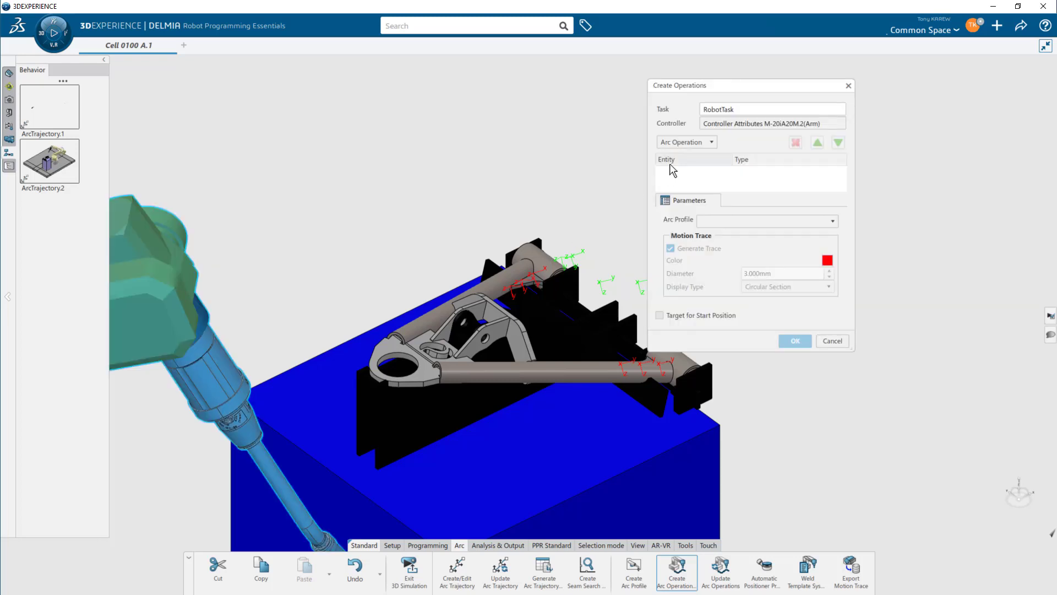
left_click(54, 105)
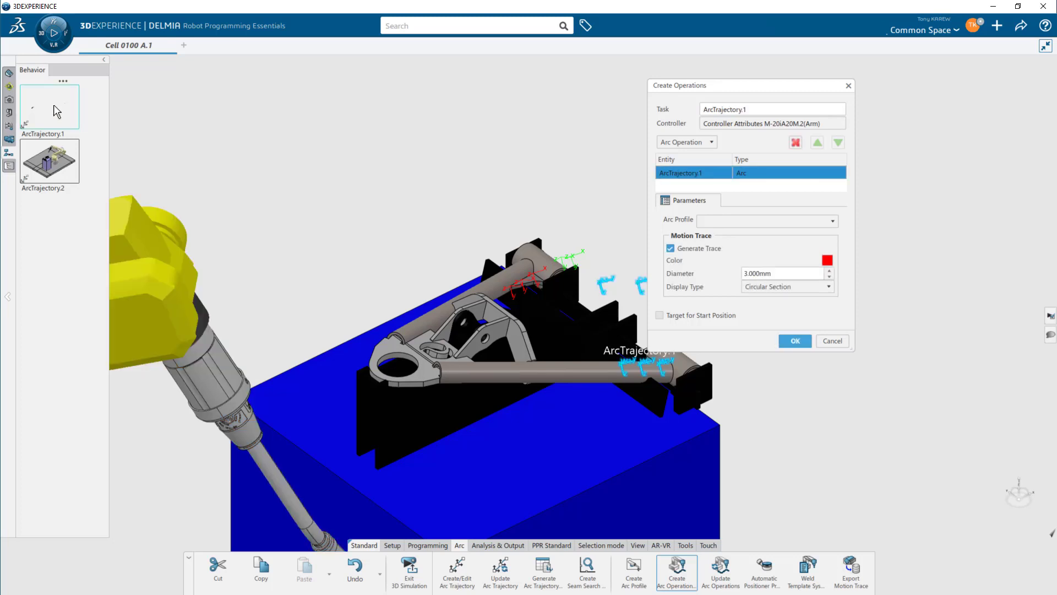
left_click(65, 154)
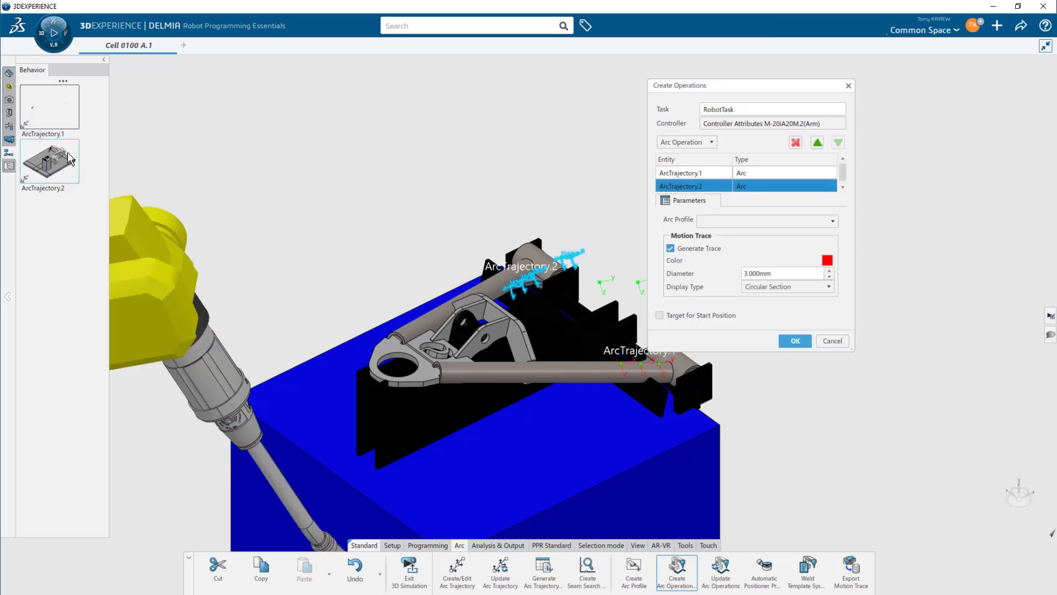
- Name the robot task Arc Program 1 and create its arc operations
double_click(689, 108)
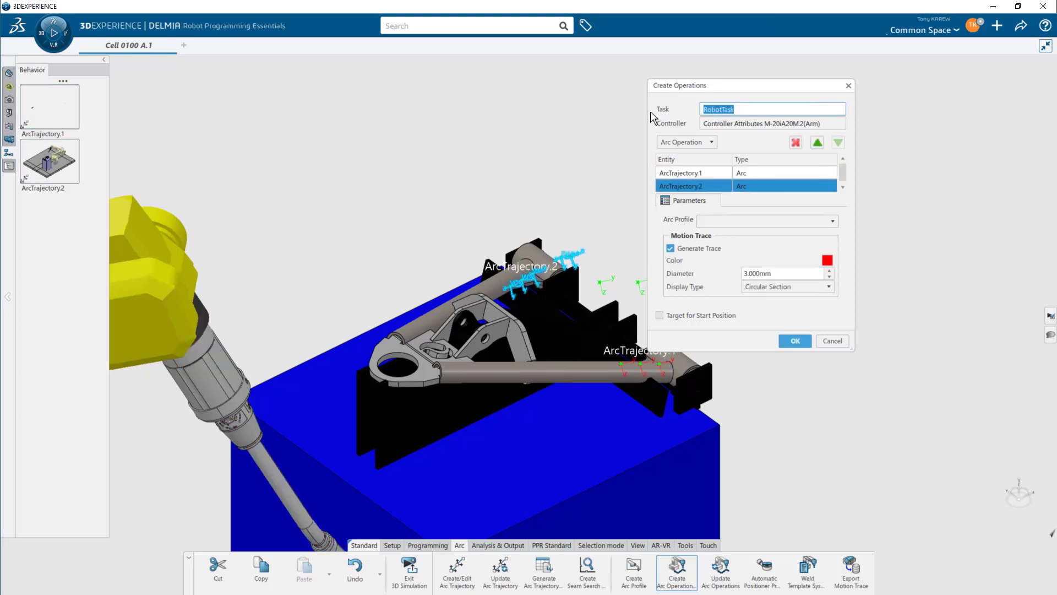
type("Arc Program 1")
left_click(795, 341)
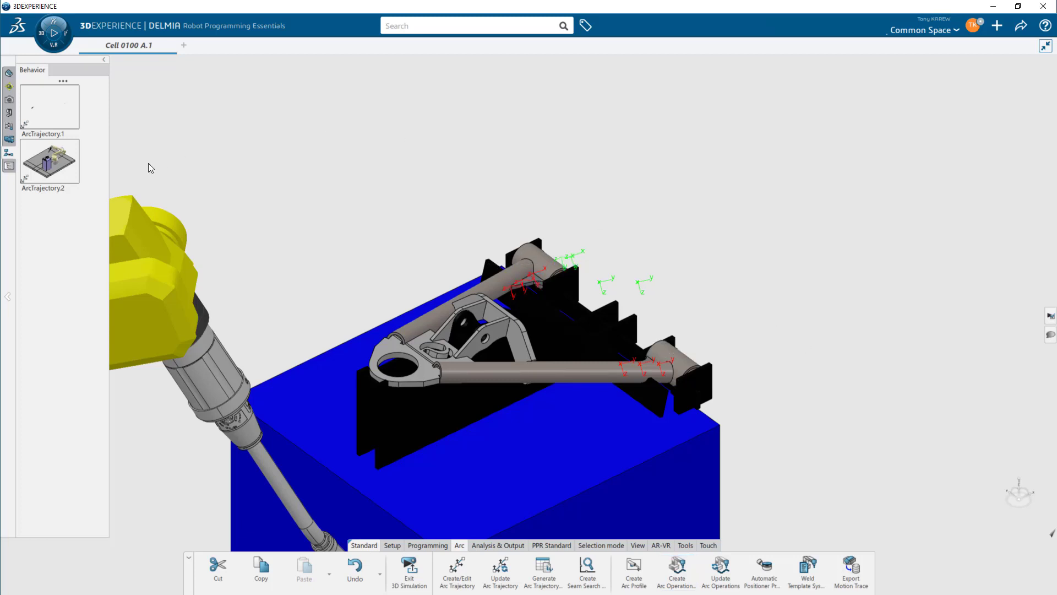
- Open the M-20iA robot's Arc Program 1 for teaching, collapse the teach parameters, and bring the whole robot into view
left_click(60, 179)
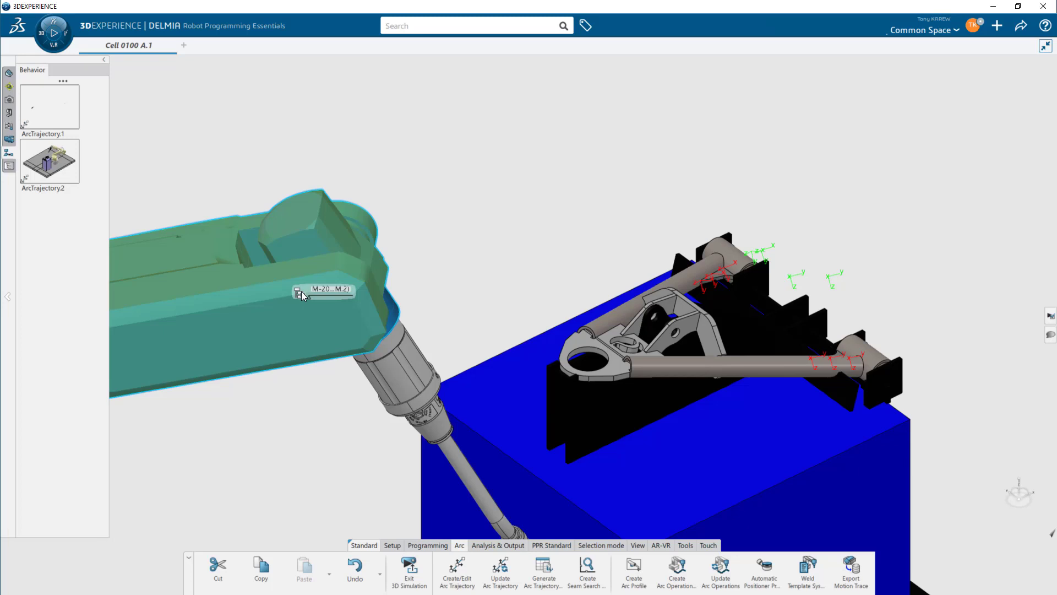
double_click(301, 292)
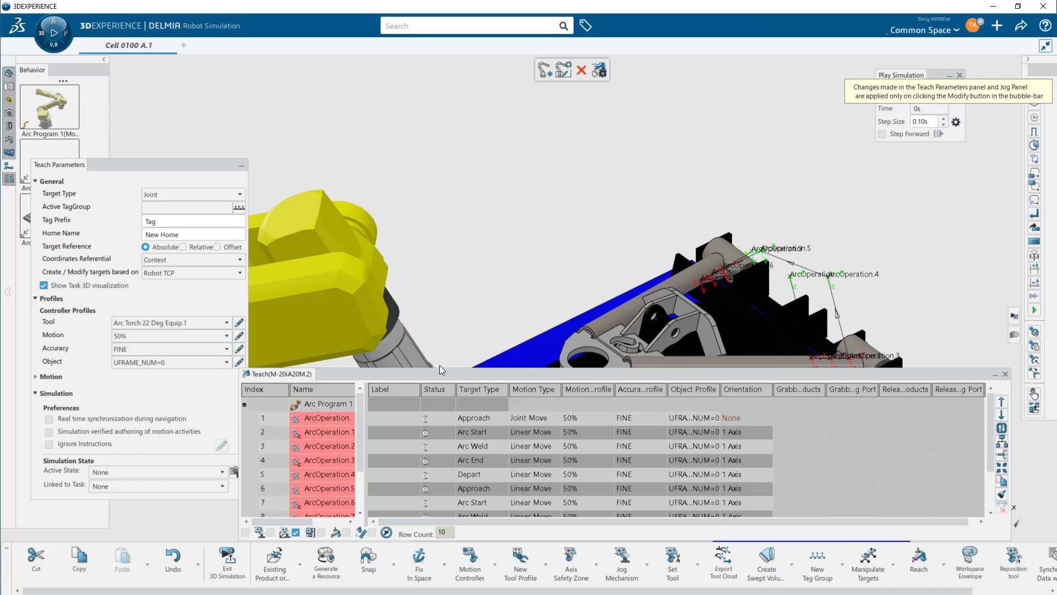
left_click(242, 165)
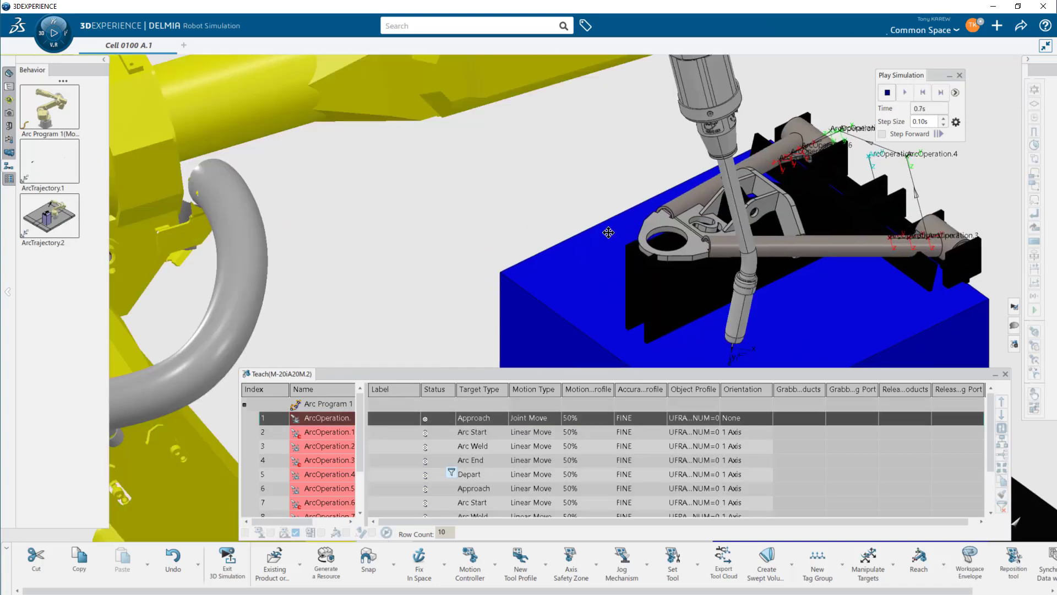
middle_click_drag(607, 232, 460, 302)
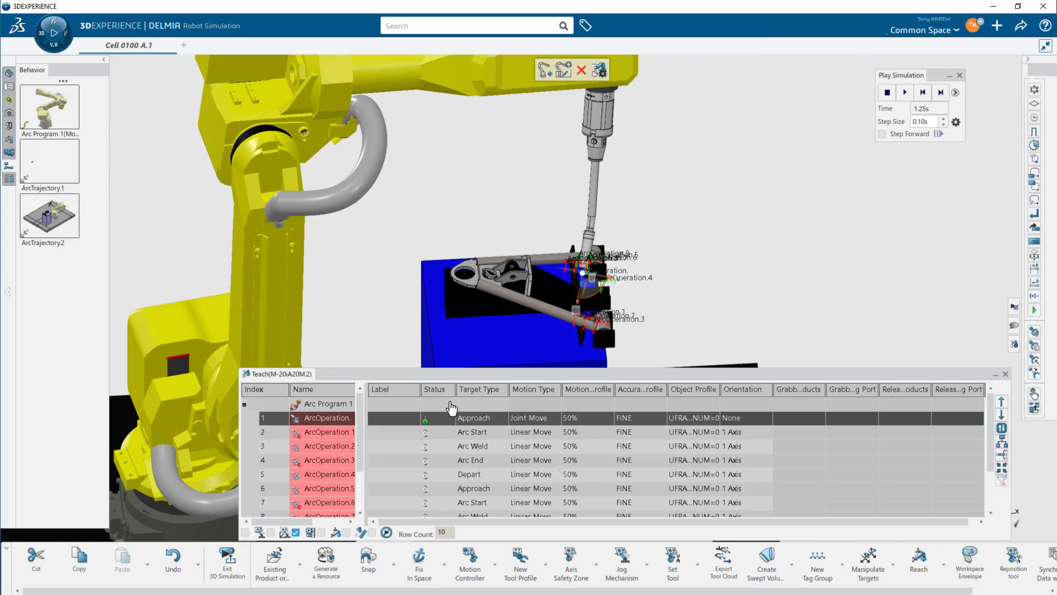
- Step the robot through the arc start, weld, end, depart and approach operations of Arc Program 1 to check its reach
left_click(454, 433)
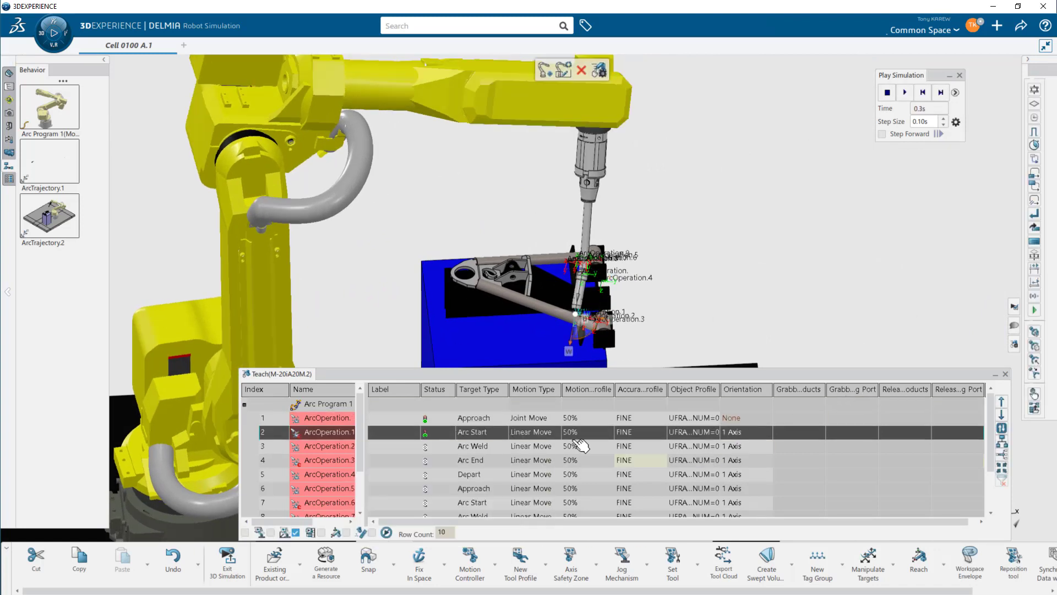
left_click(408, 444)
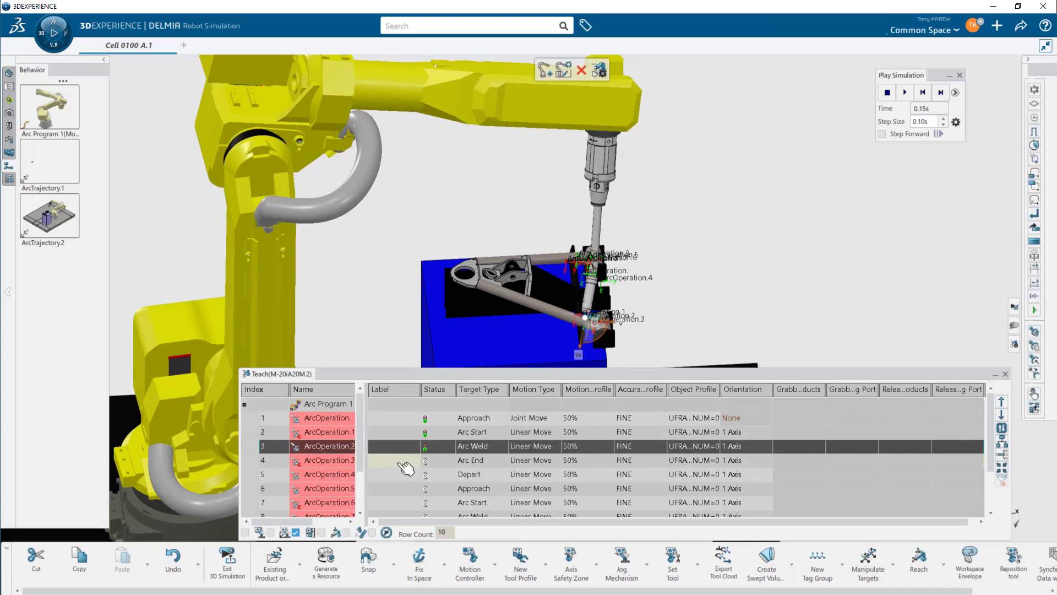
left_click(404, 475)
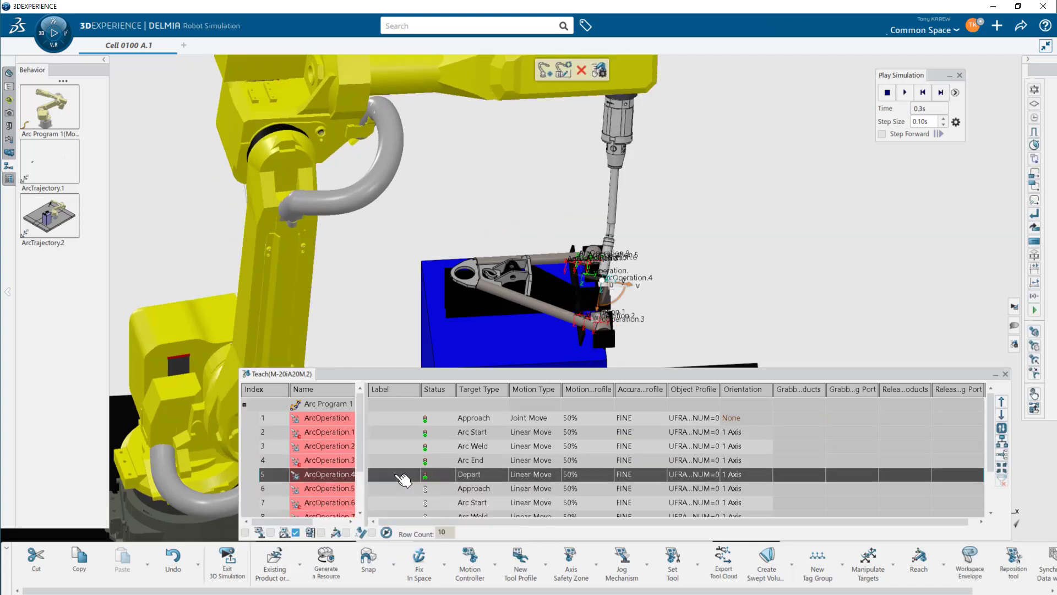
left_click(405, 489)
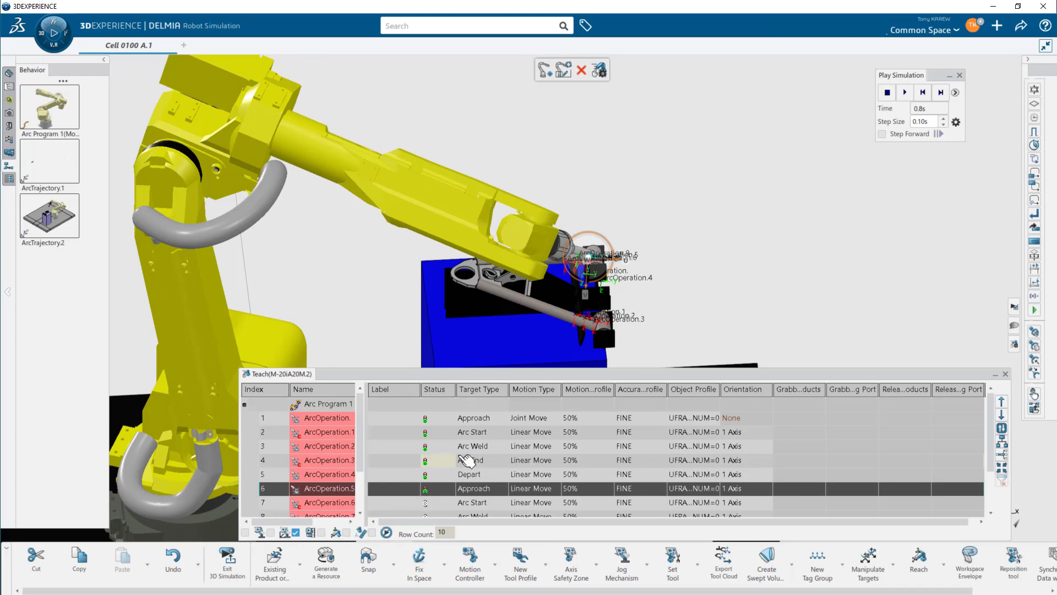
key("Down")
key("Down")
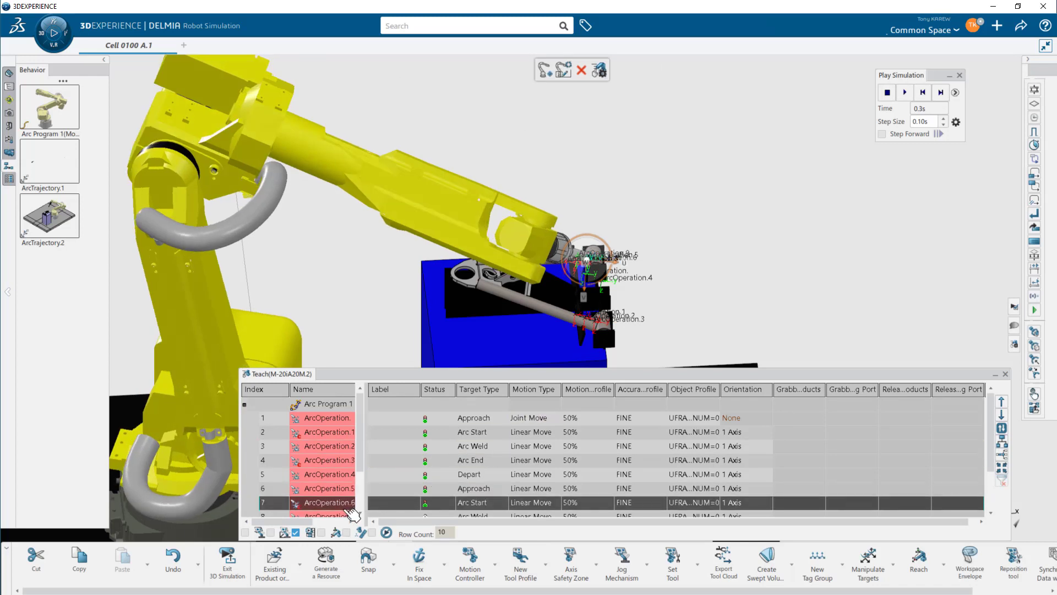
key("Down")
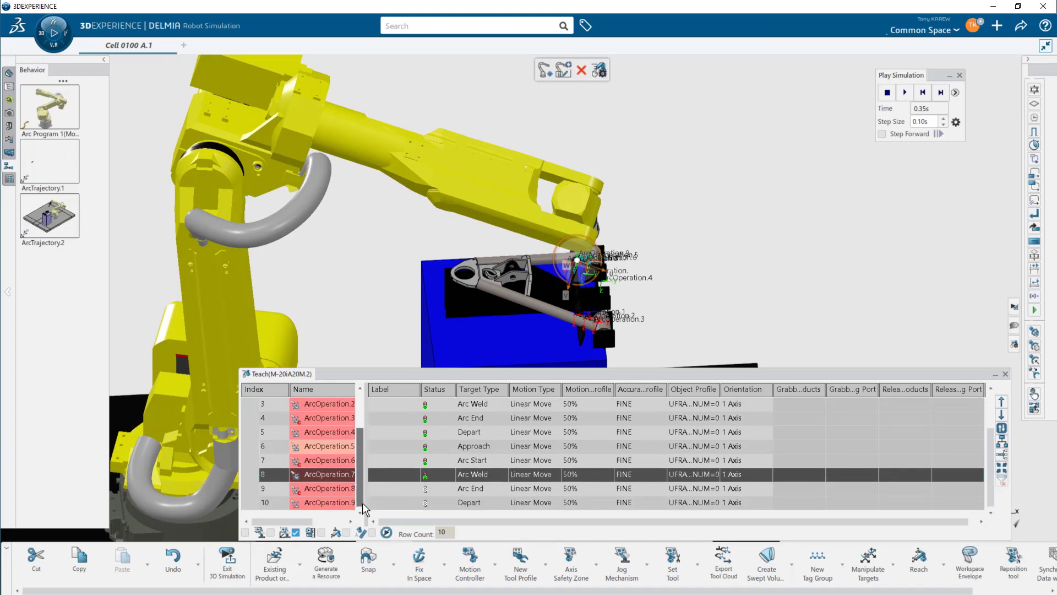
key("Down")
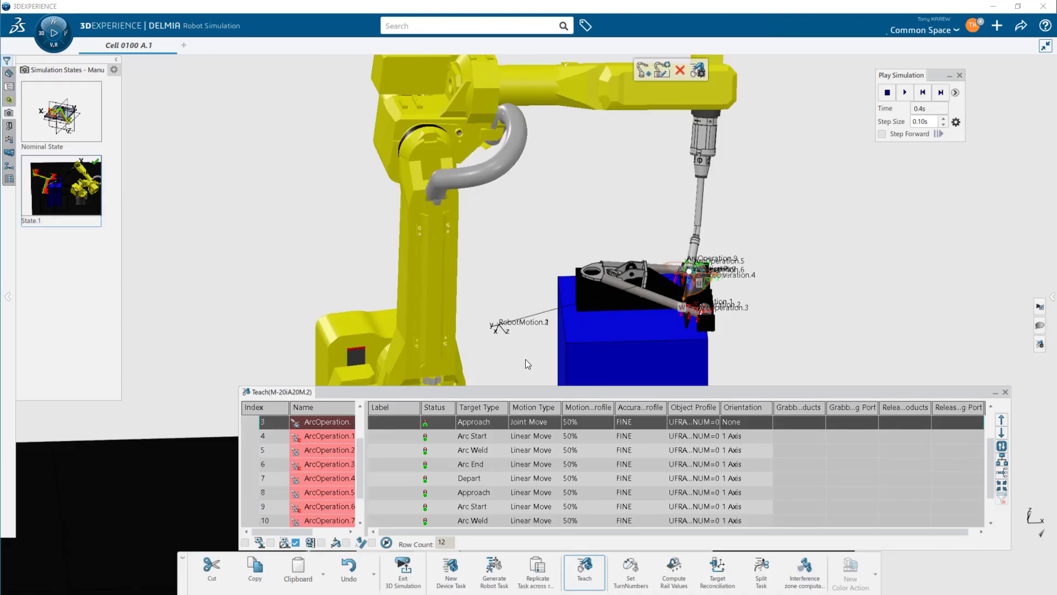
- Move RobotMotion.2 down the Arc Program 1 sequence to just after the Arc End operation ArcOperation.3
scroll(991, 468, "up", 1)
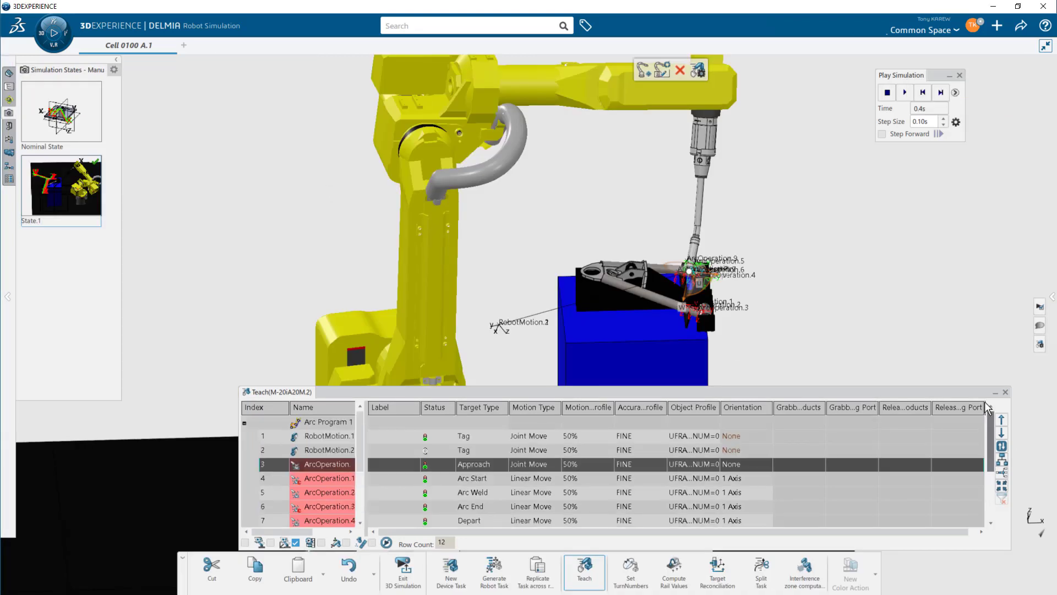
left_click(329, 451)
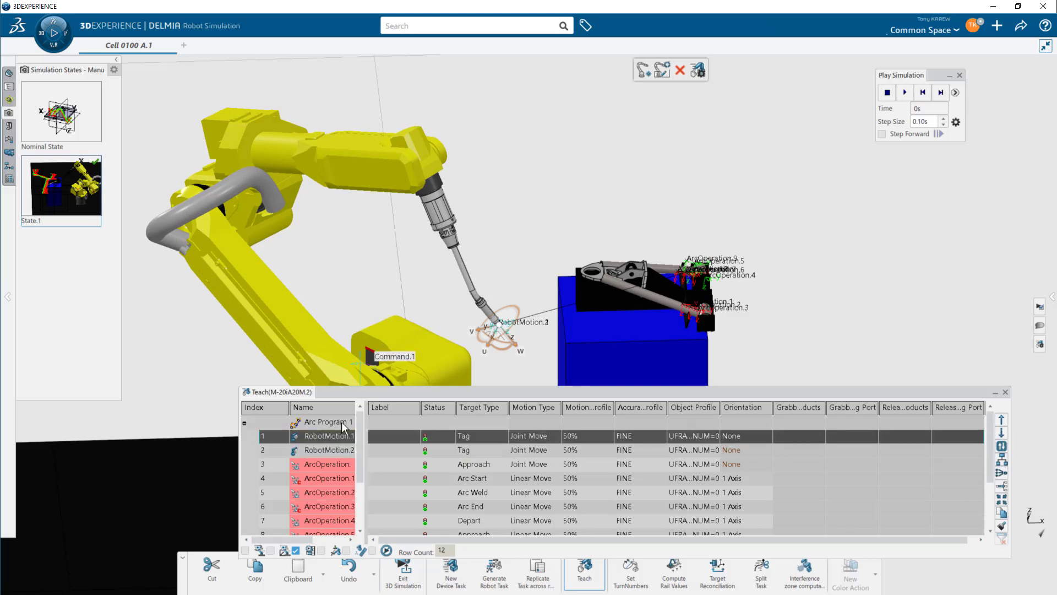
left_click(337, 450)
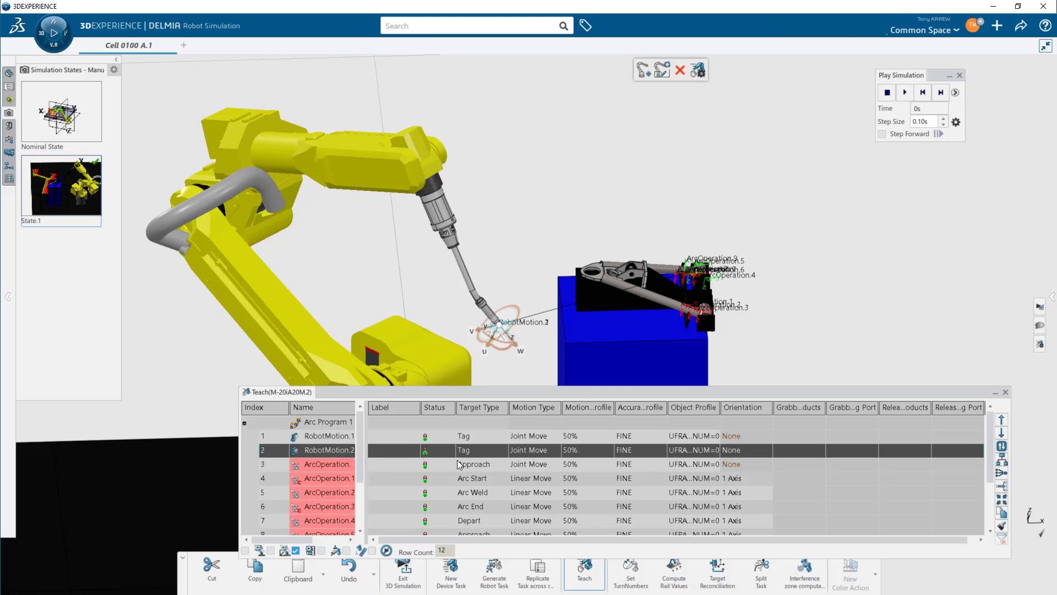
left_click(1003, 433)
left_click(1002, 434)
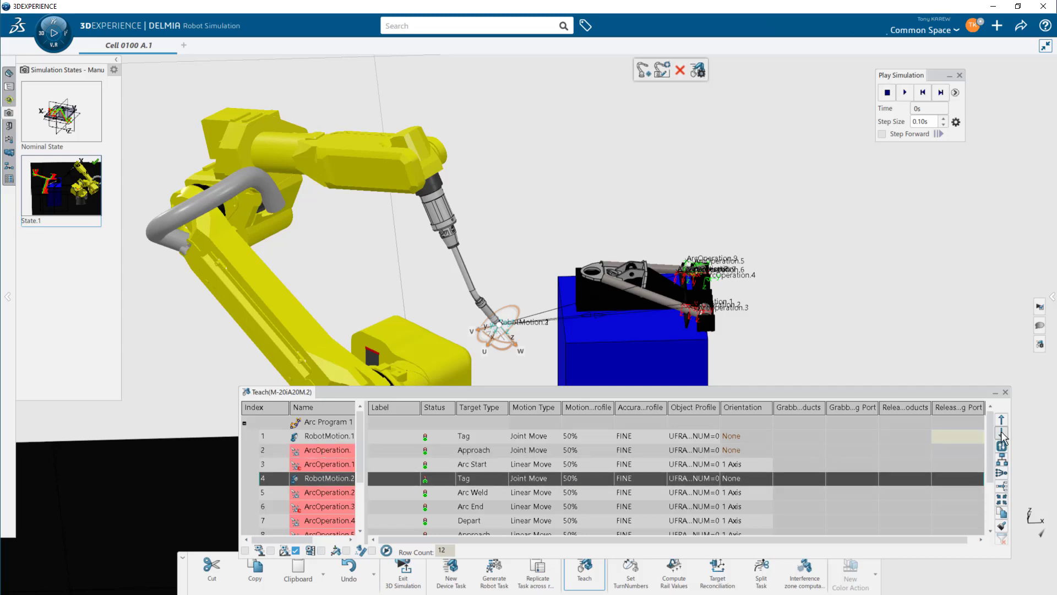
left_click(1003, 434)
left_click(1003, 434)
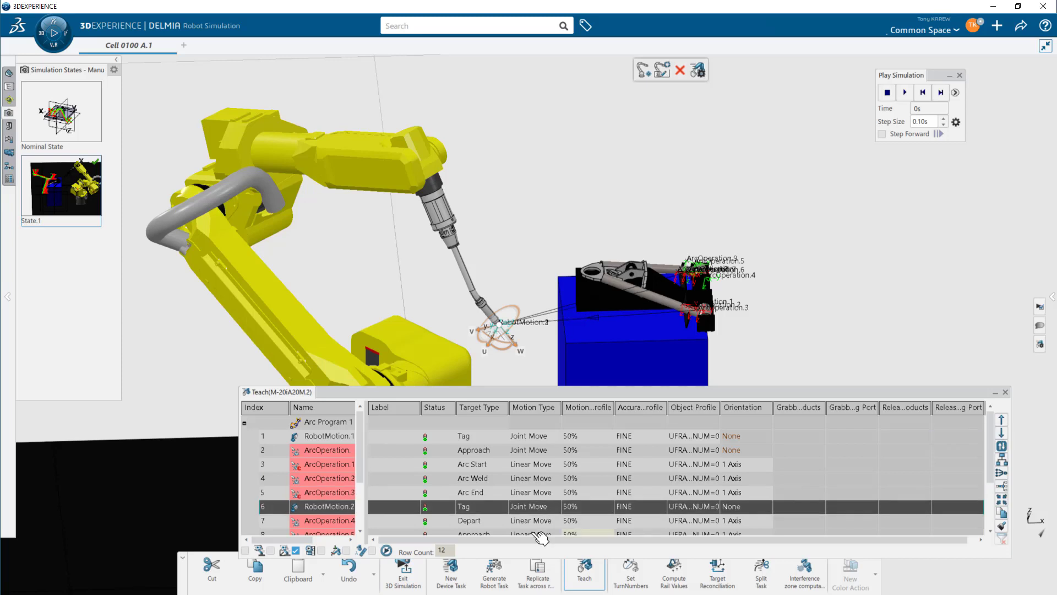
- Move RobotMotion.2 to the end of Arc Program 1, directly after the last depart operation, ArcOperation.9
right_click(309, 505)
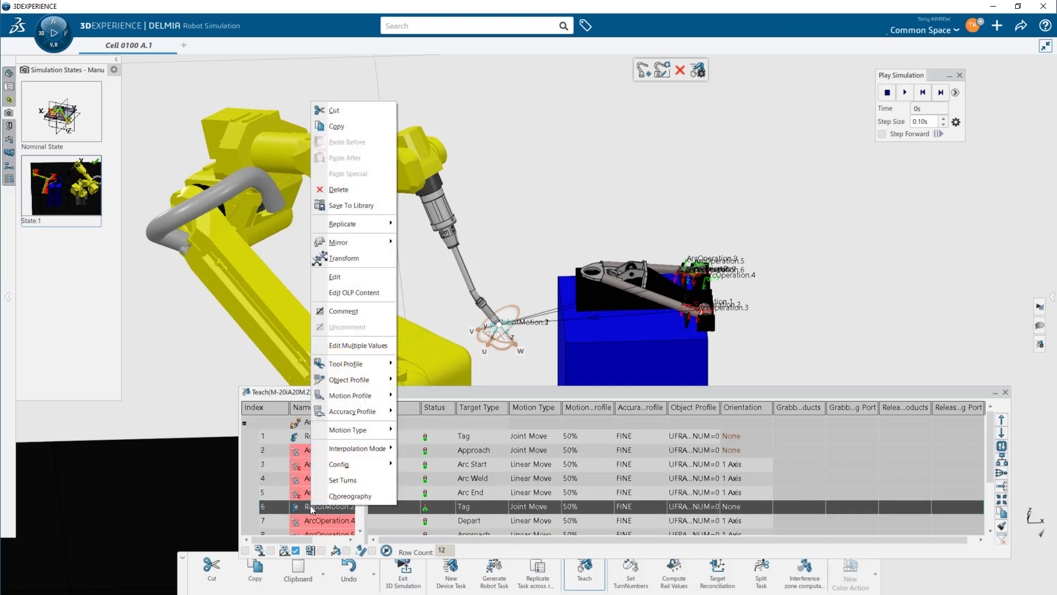
left_click(361, 125)
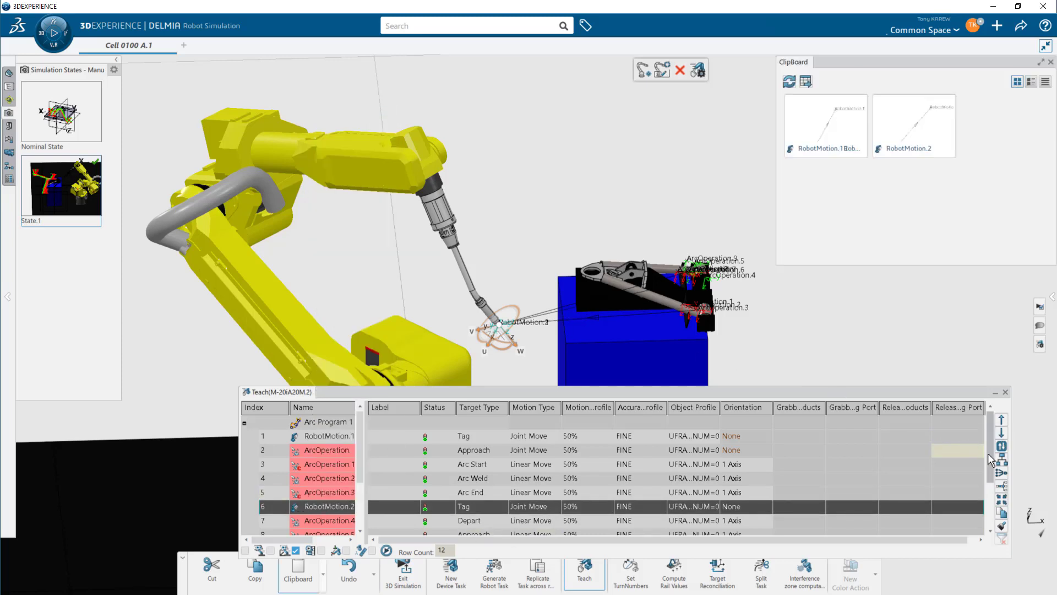
scroll(989, 473, "down", 2)
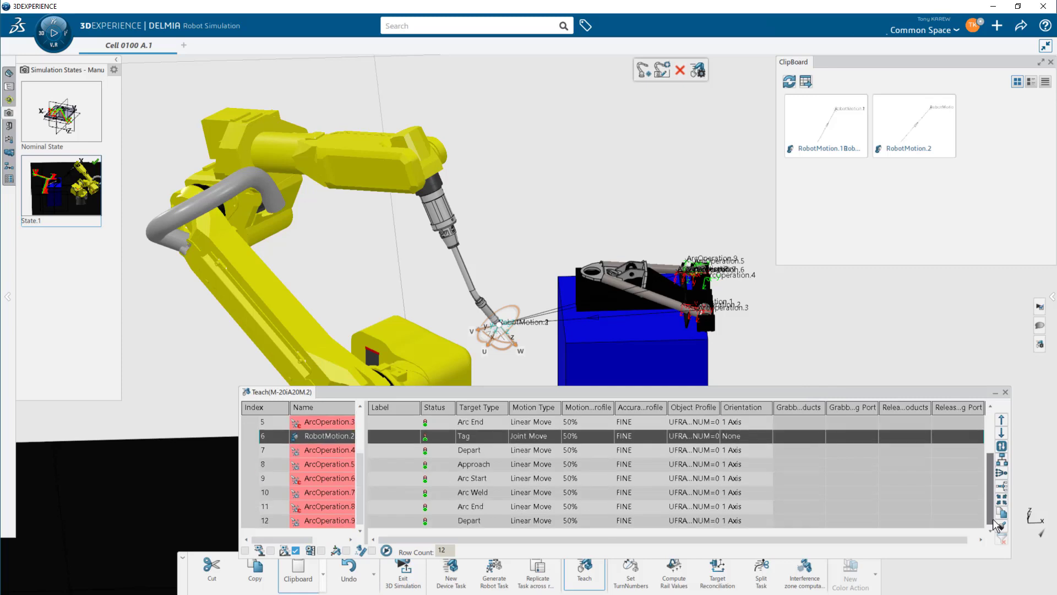
left_click(345, 520)
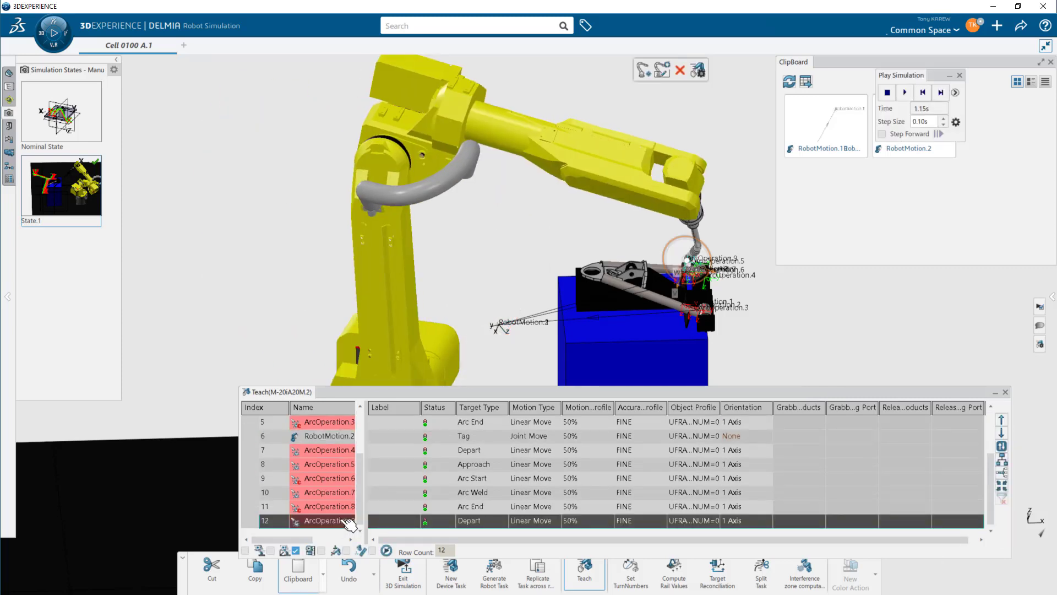
right_click(344, 522)
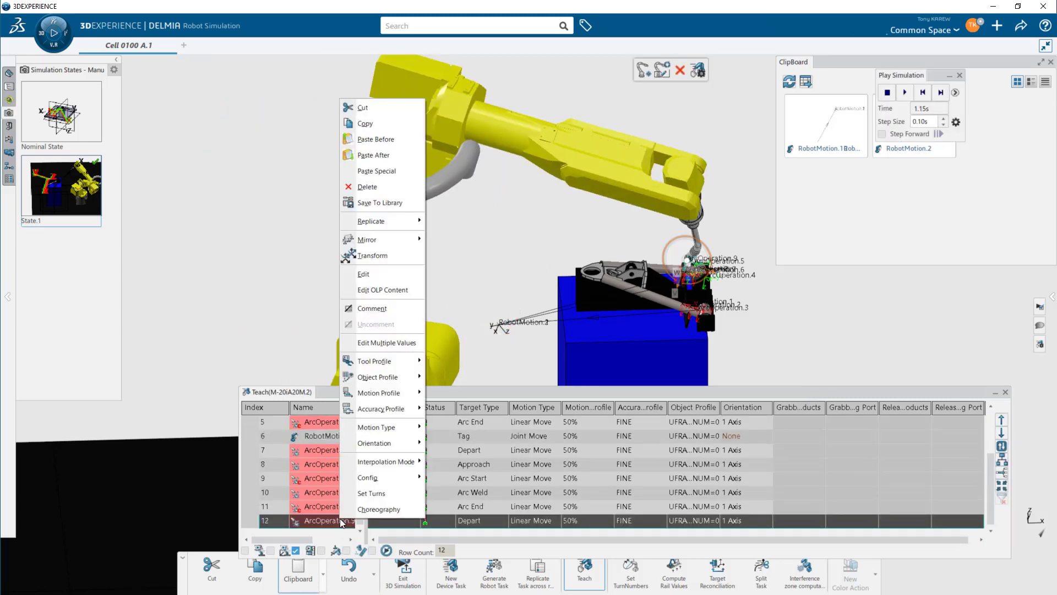
left_click(358, 157)
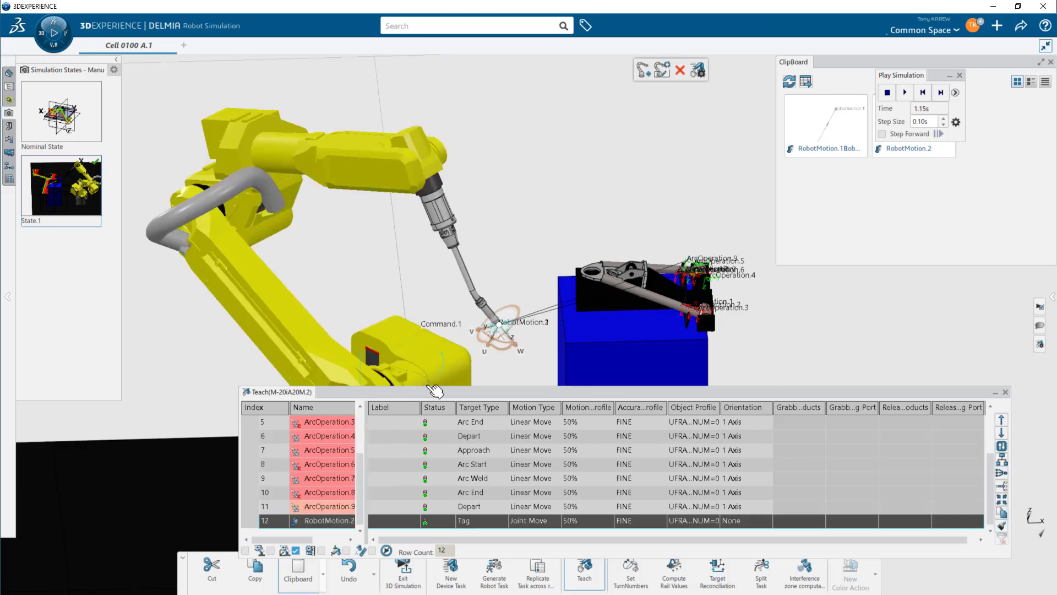
- Review the full Arc Program 1 sequence, return the robot to RobotMotion.1, and uncover the robot and fixture again
left_click_drag(428, 383, 446, 221)
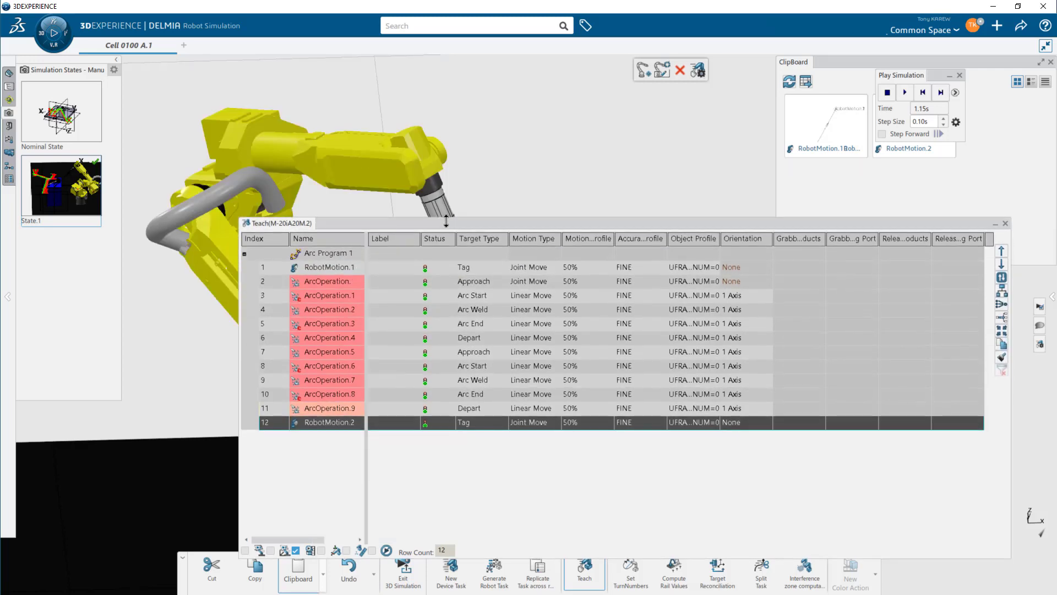
left_click(354, 270)
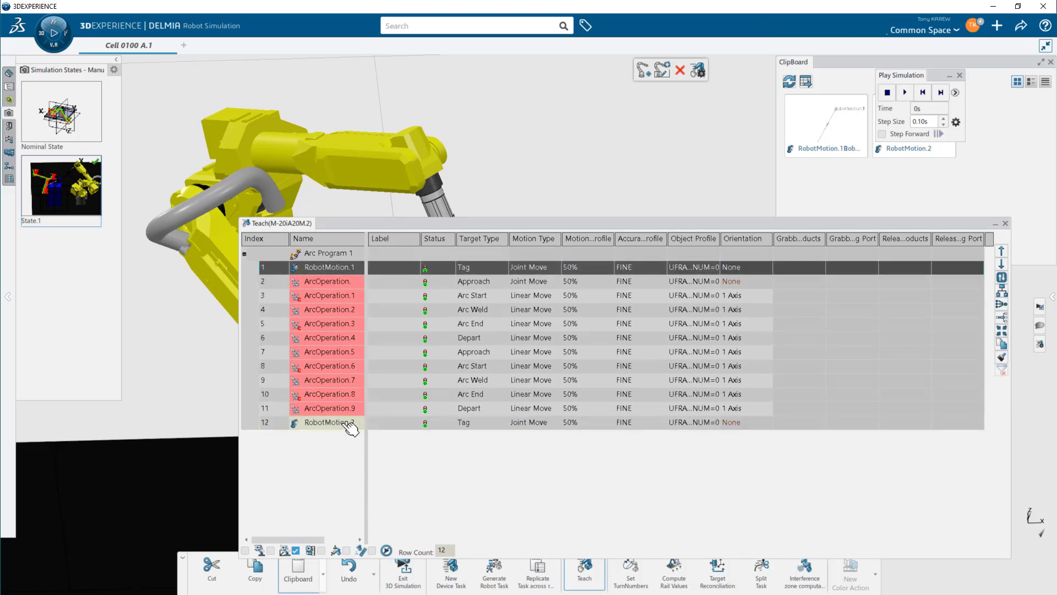
left_click_drag(523, 229, 558, 375)
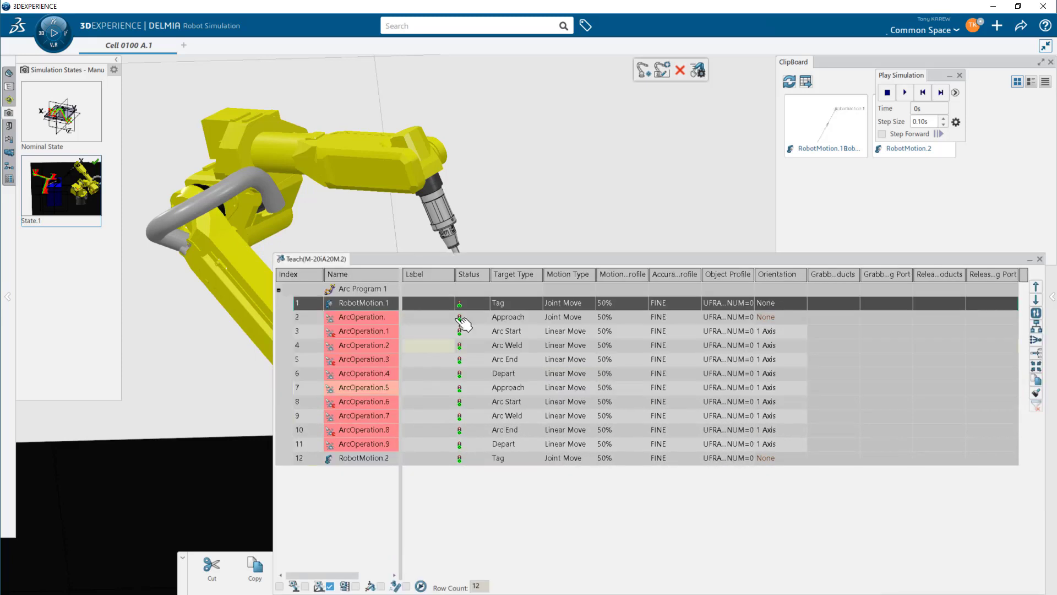
left_click_drag(515, 254, 510, 422)
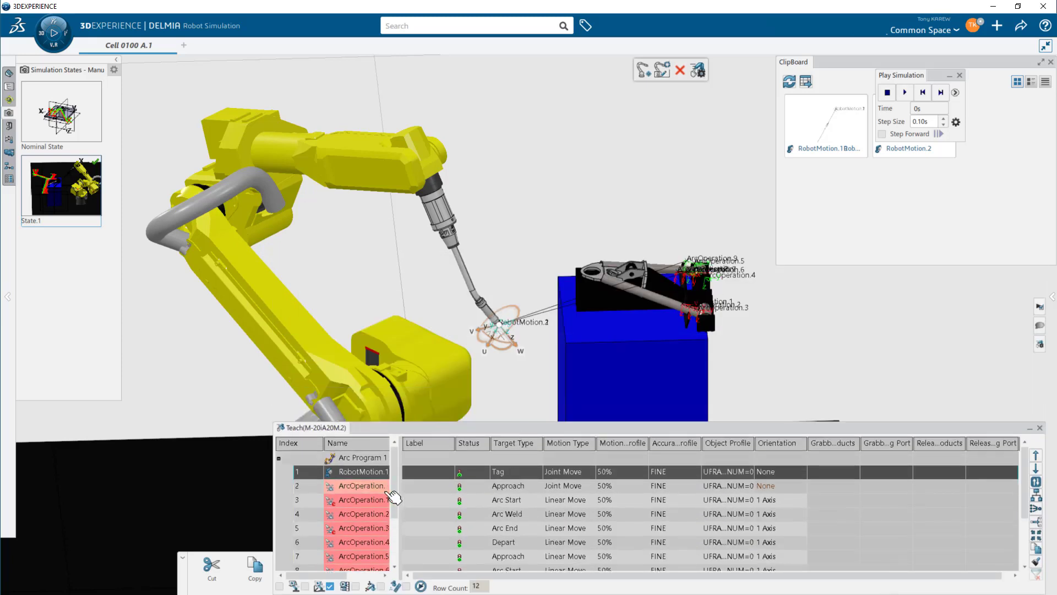
- Check the RobotMotion.2 end position, return to RobotMotion.1, and play the full Arc Program 1 simulation
scroll(395, 473, "down", 2)
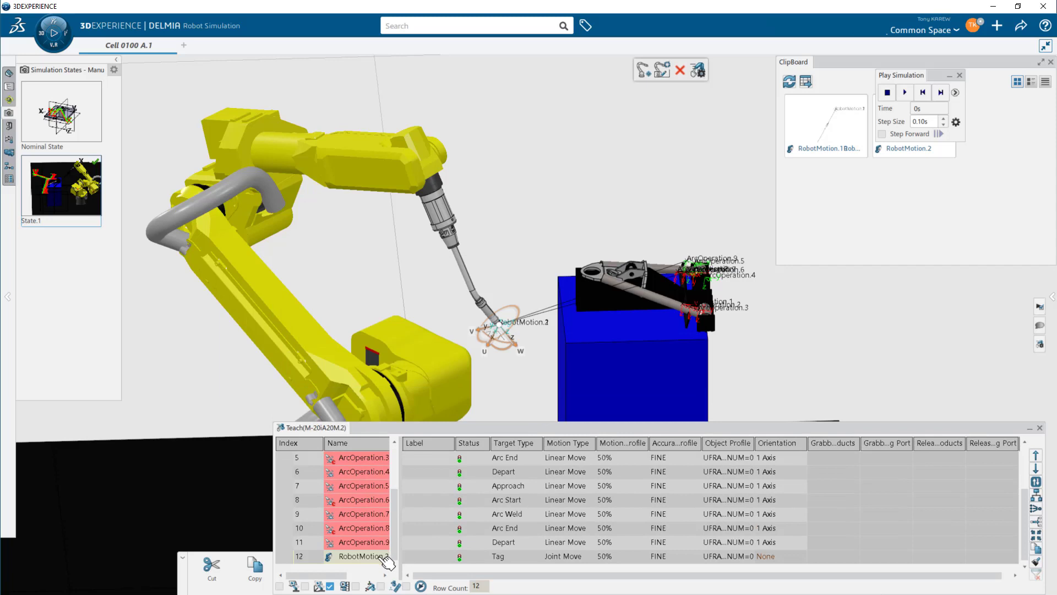
left_click(385, 557)
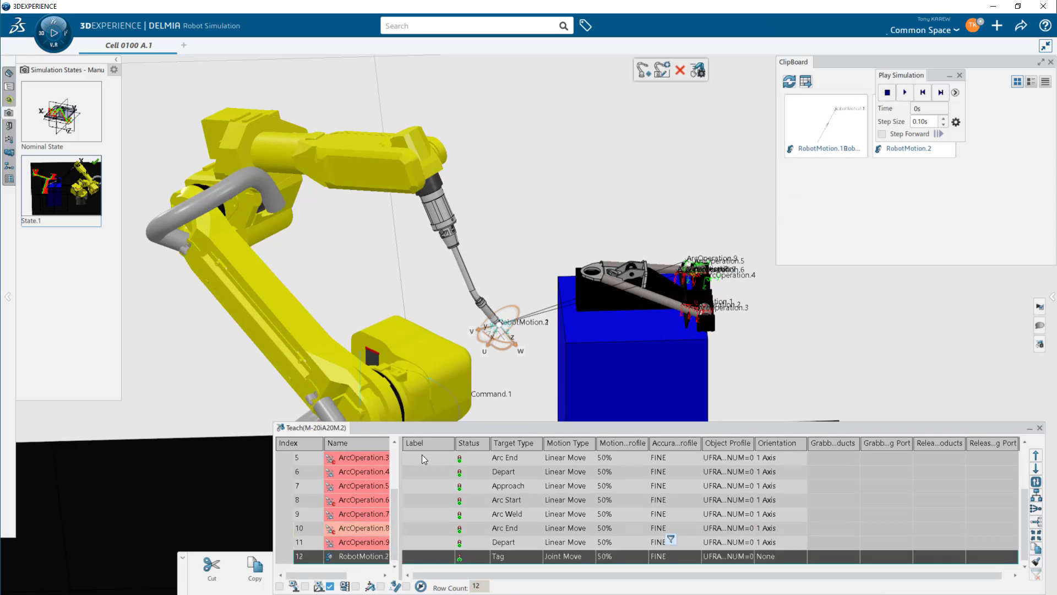
left_click_drag(394, 517, 390, 471)
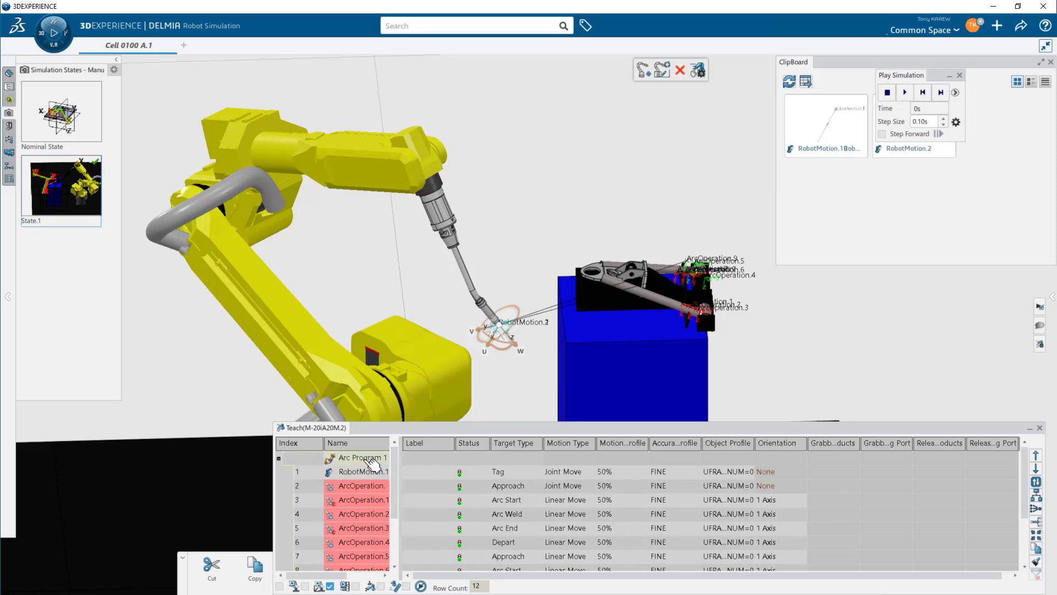
left_click(364, 471)
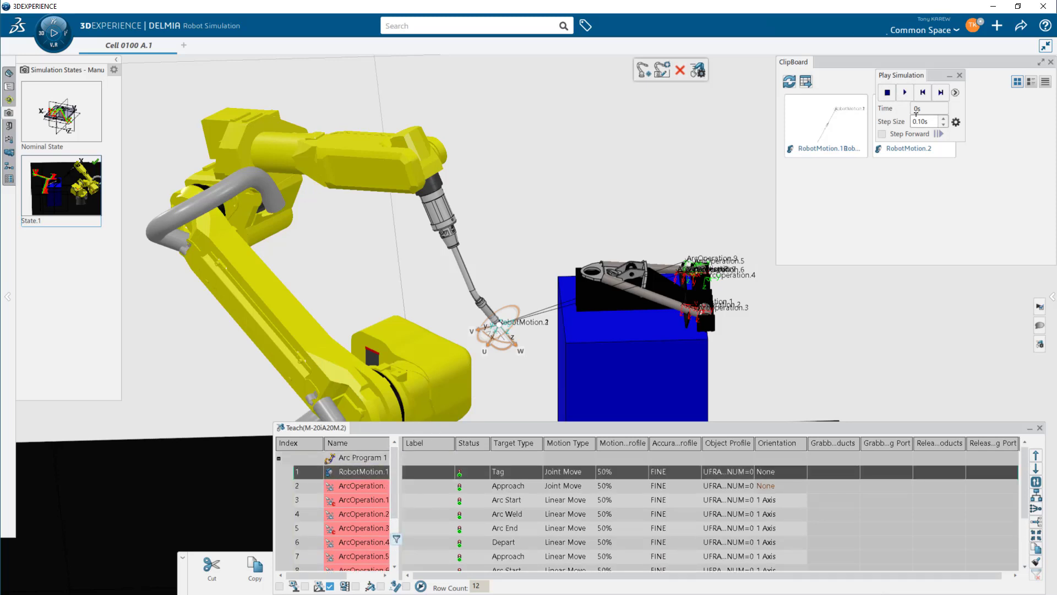
left_click(905, 93)
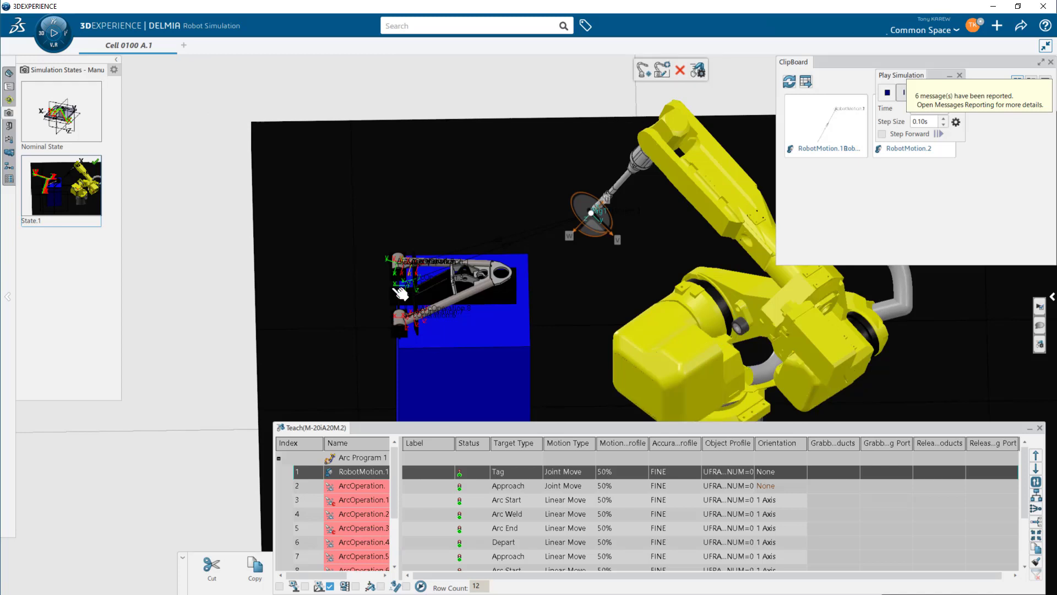
middle_click_drag(296, 289, 586, 258)
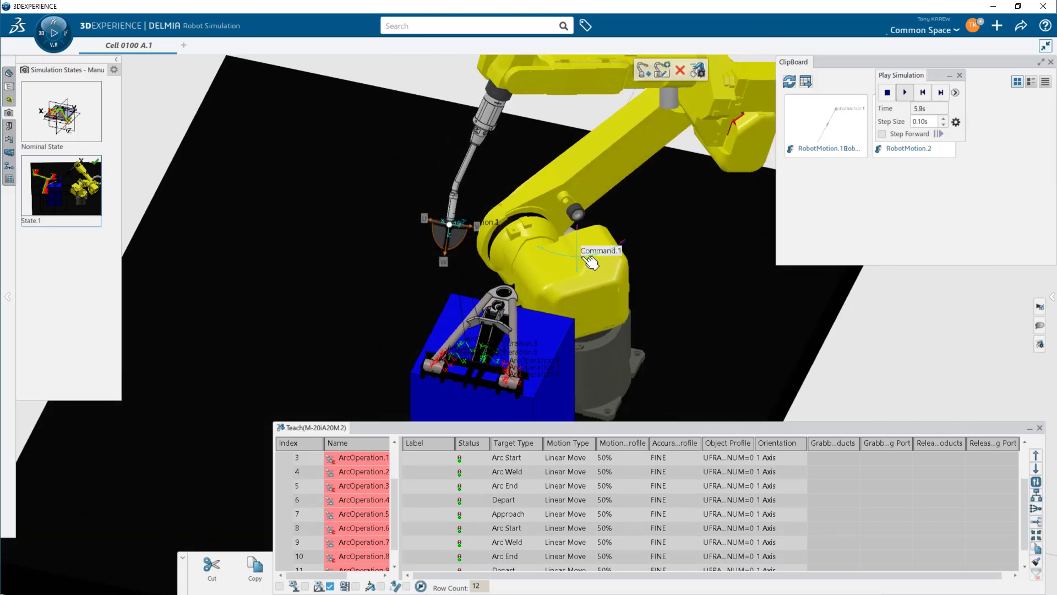
- Close the Teach and clipboard windows, and unset State.1 as the active simulation state
right_click(97, 167)
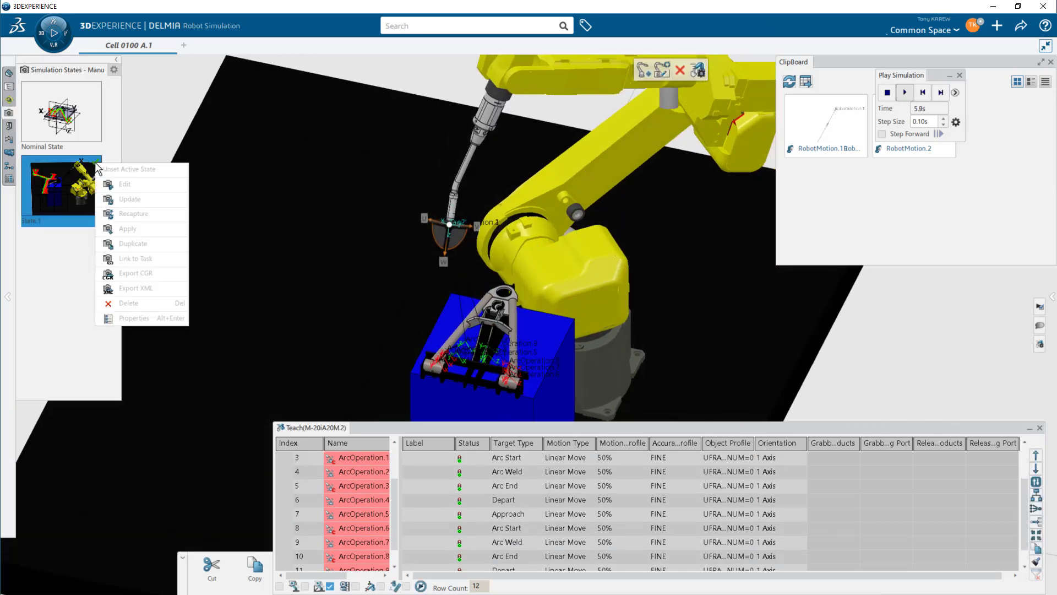
left_click(82, 341)
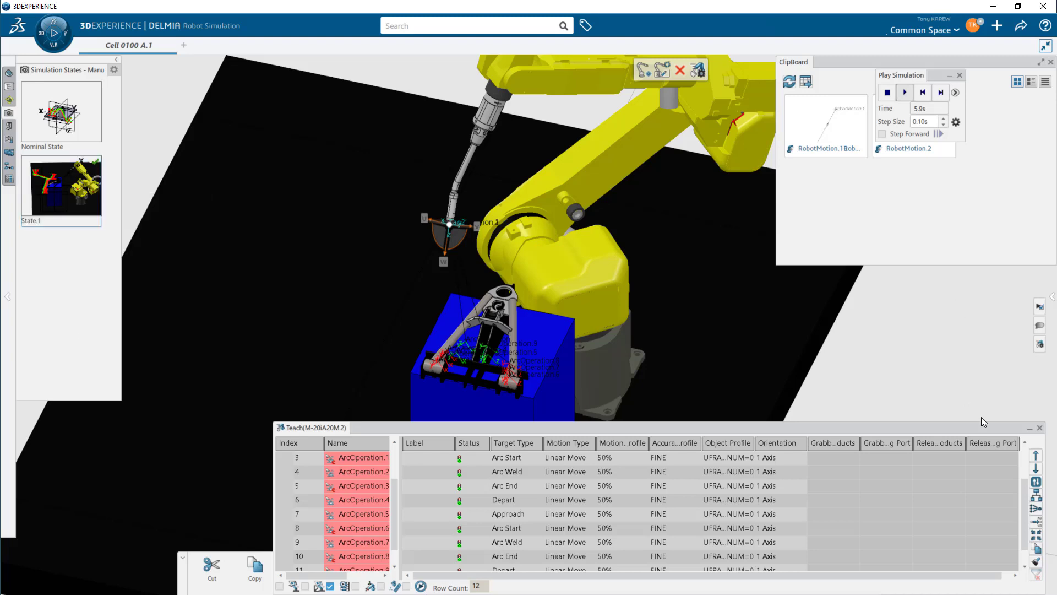
left_click(1040, 429)
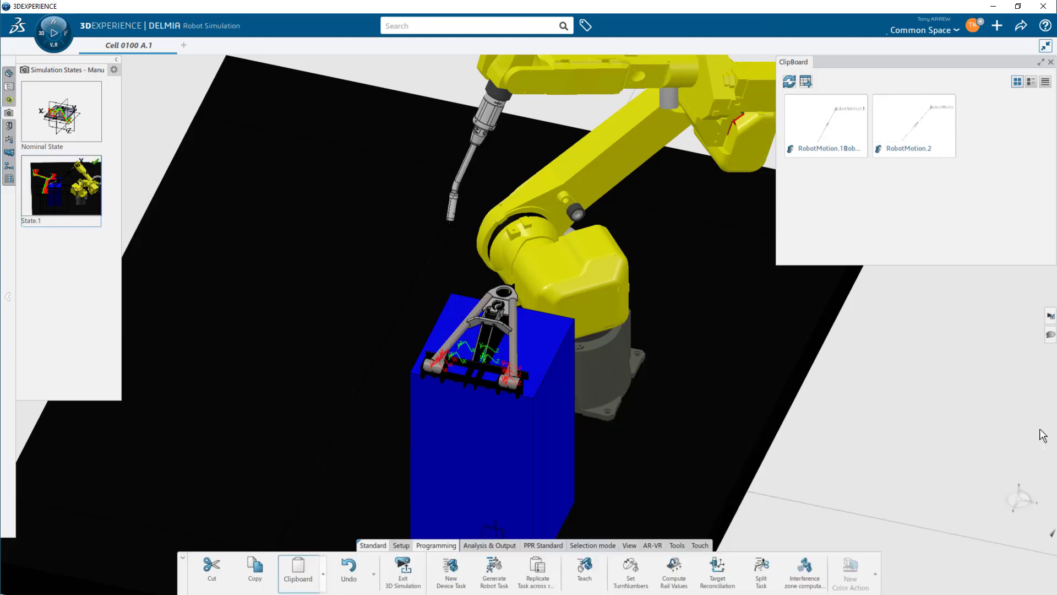
left_click(1051, 62)
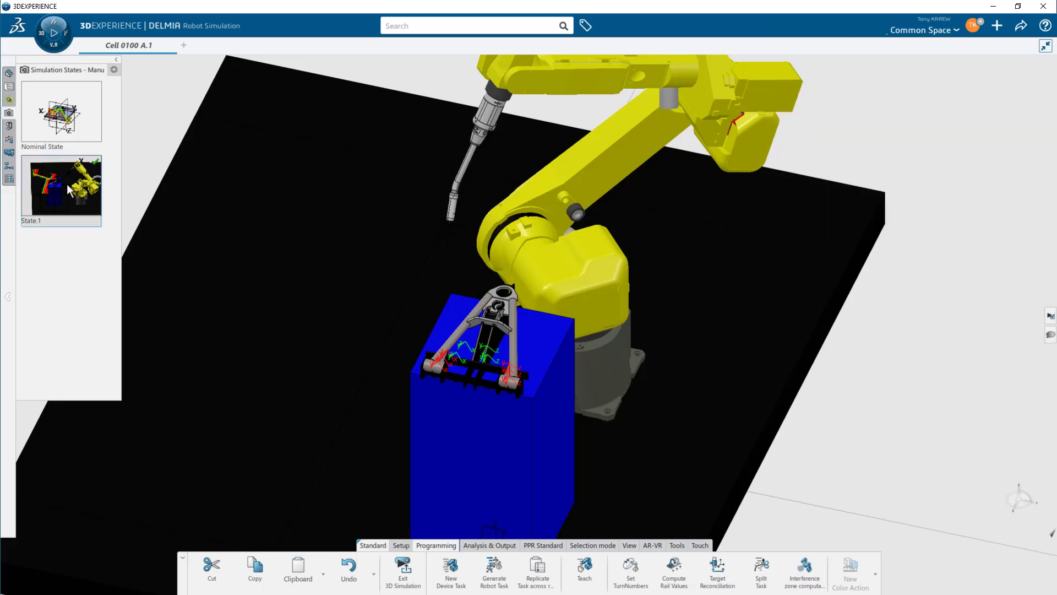
right_click(67, 184)
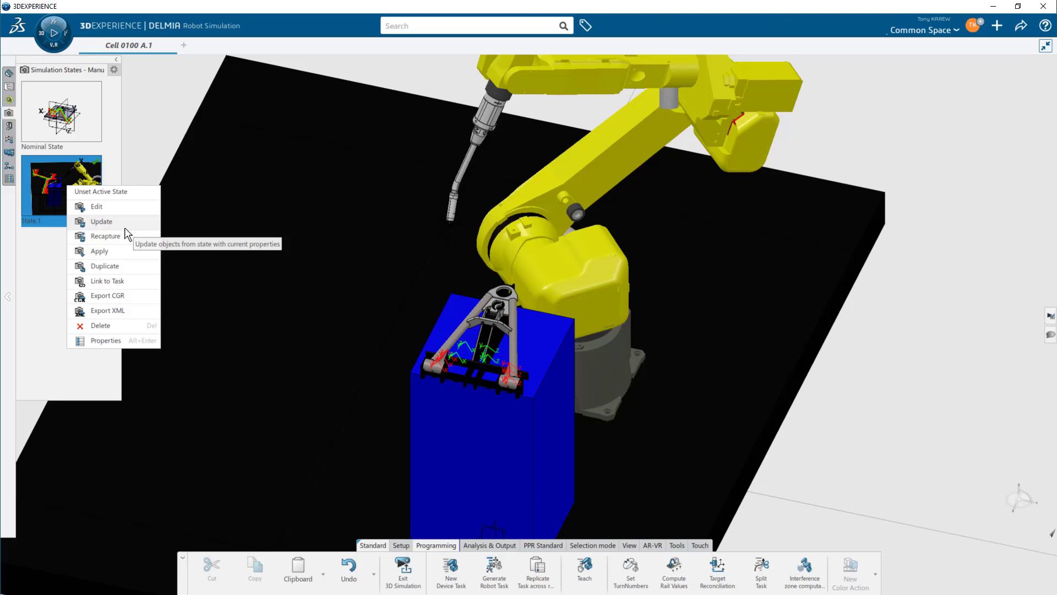
left_click(139, 190)
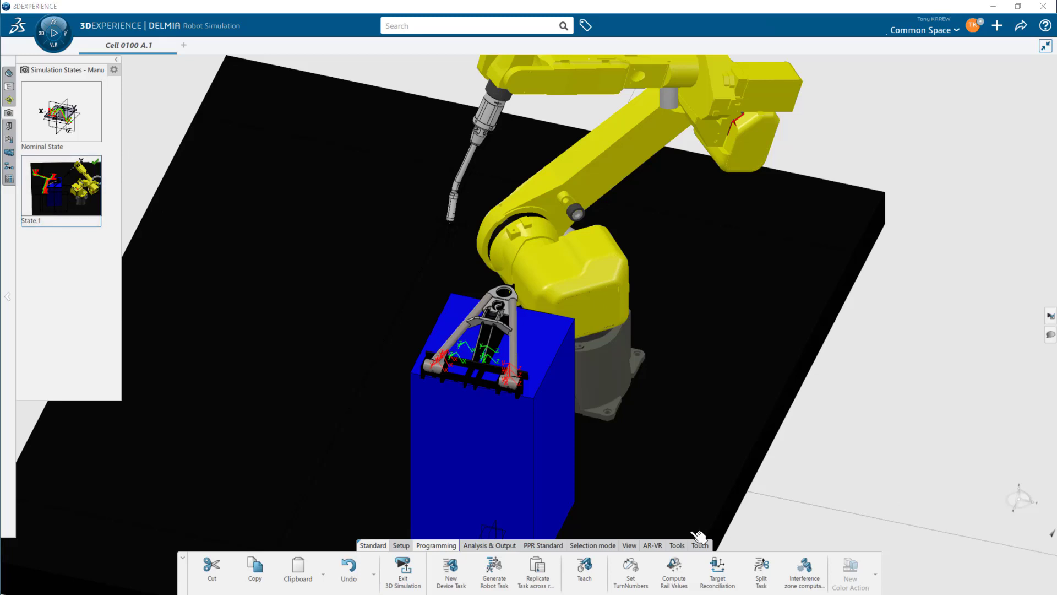
- Reopen Arc Program 1 in Teach with a taller operation table, and move the robot to the first approach operation
left_click(586, 570)
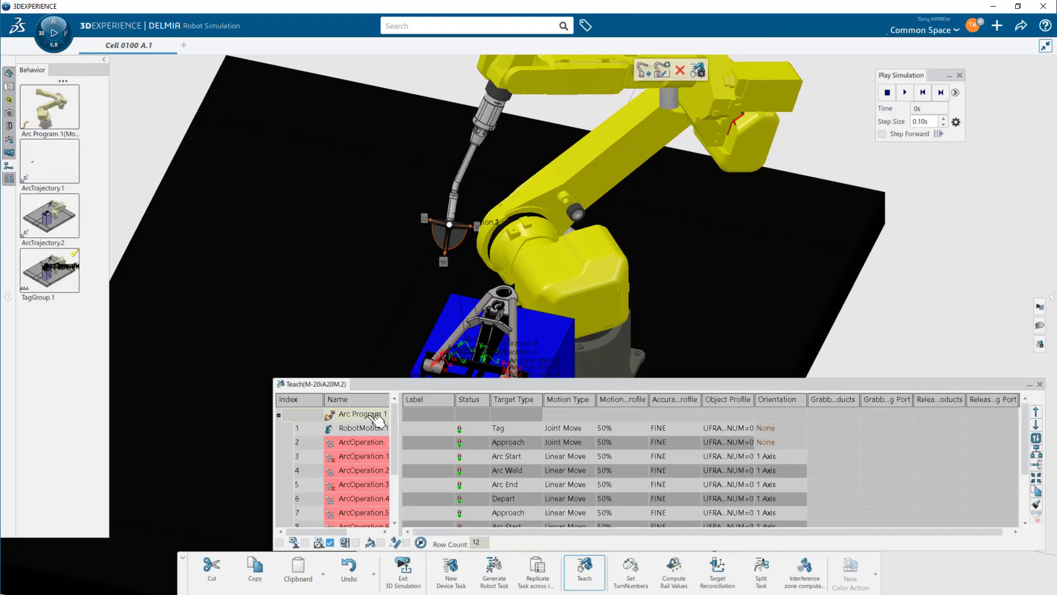
left_click_drag(547, 380, 547, 347)
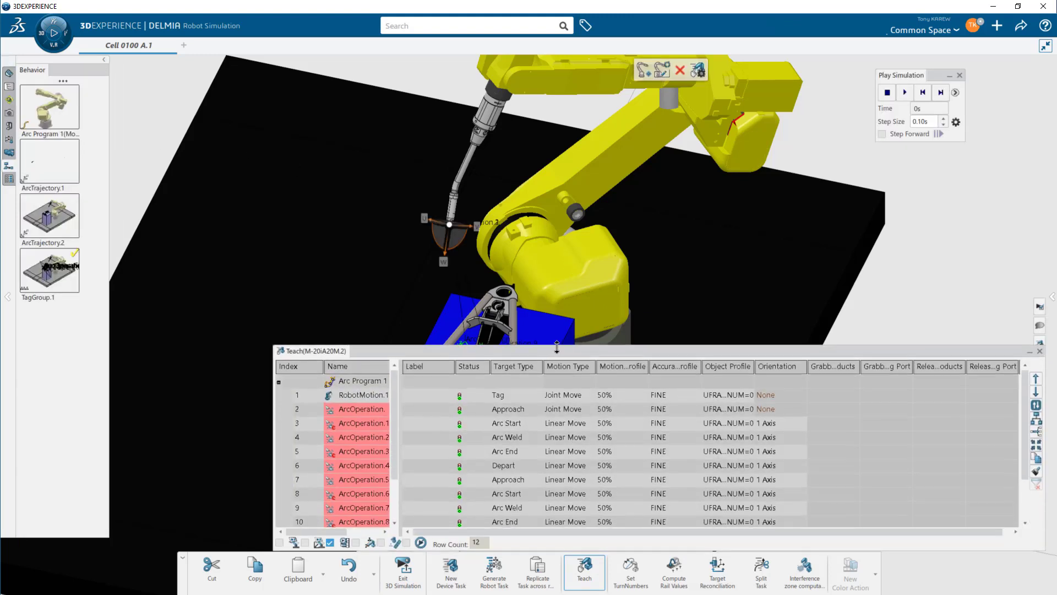
middle_click_drag(579, 285, 621, 170)
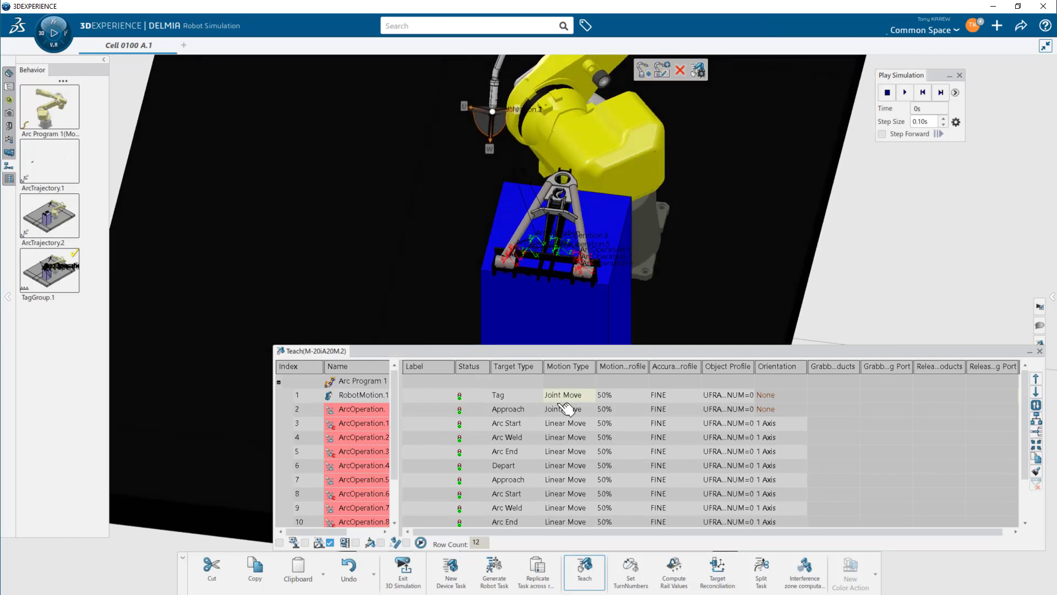
mouse_move(570, 403)
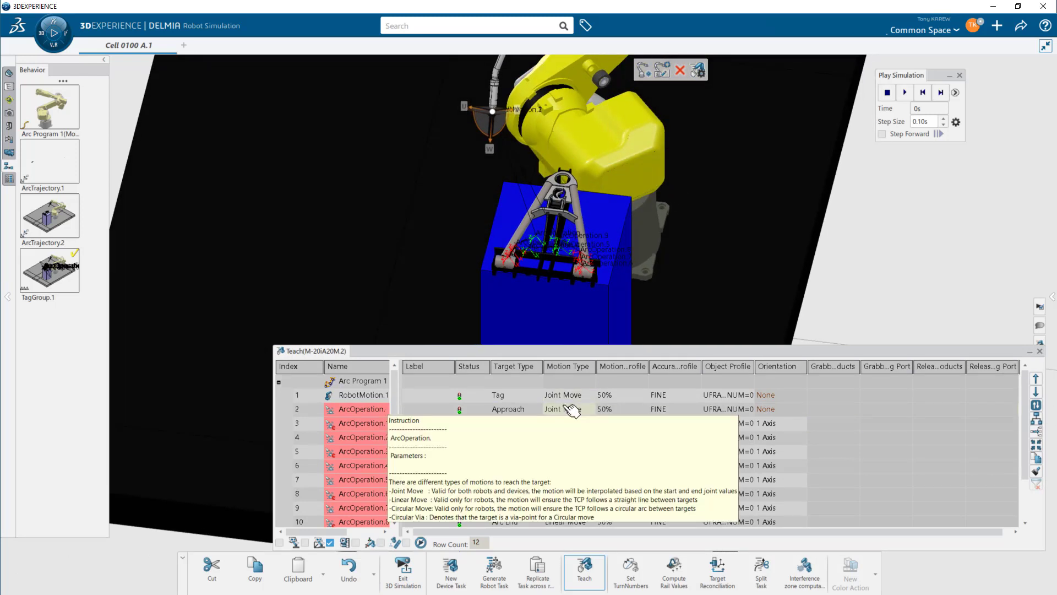
left_click(571, 409)
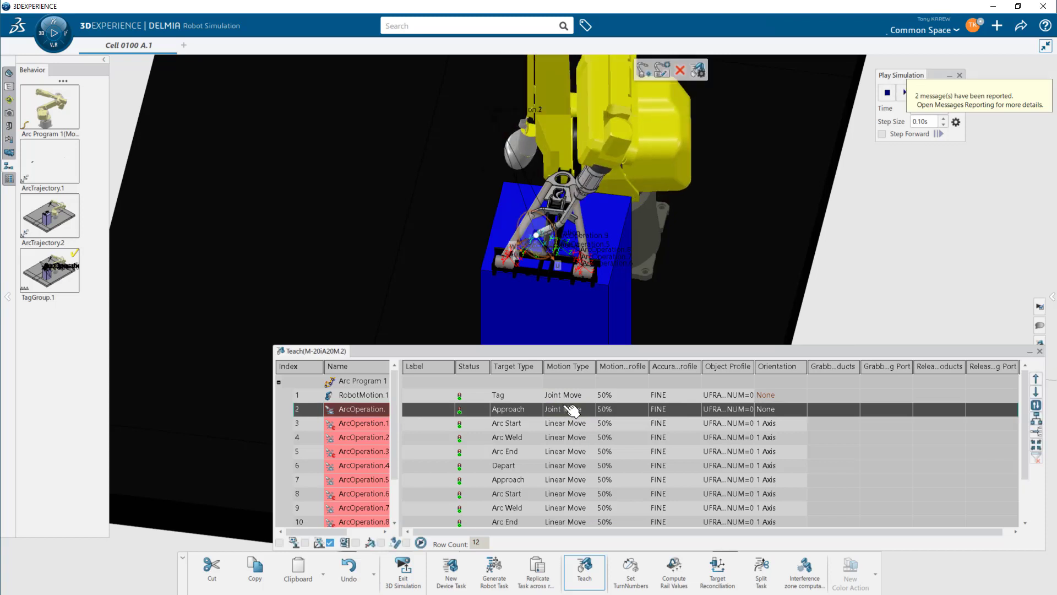
middle_click_drag(660, 296, 582, 284)
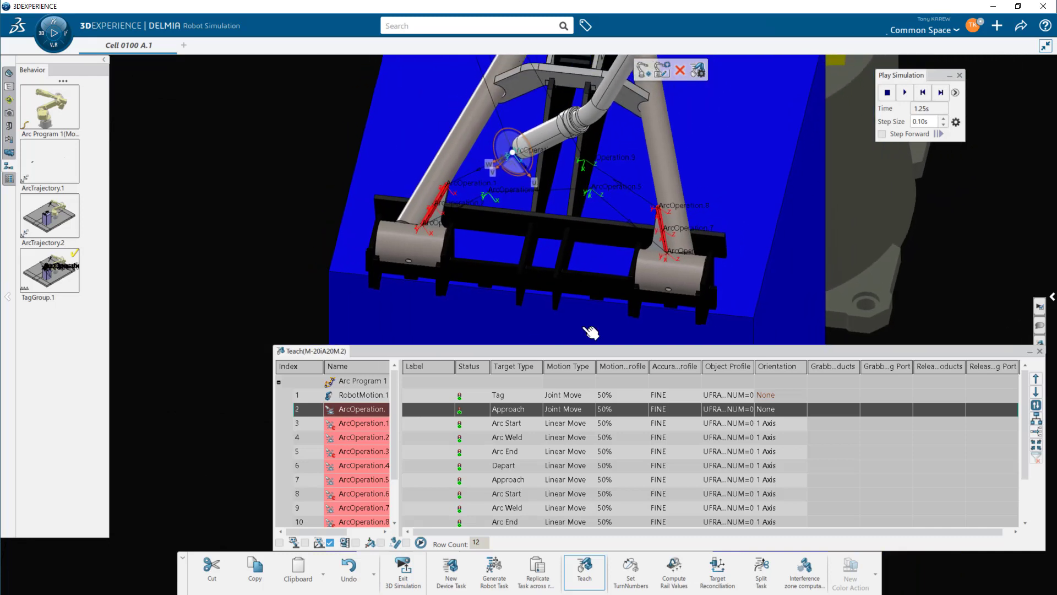
- Step the robot back and forth between depart ArcOperation.4 and approach ArcOperation.5 to examine the linear transition
left_click(529, 472)
middle_click_drag(602, 236, 597, 240)
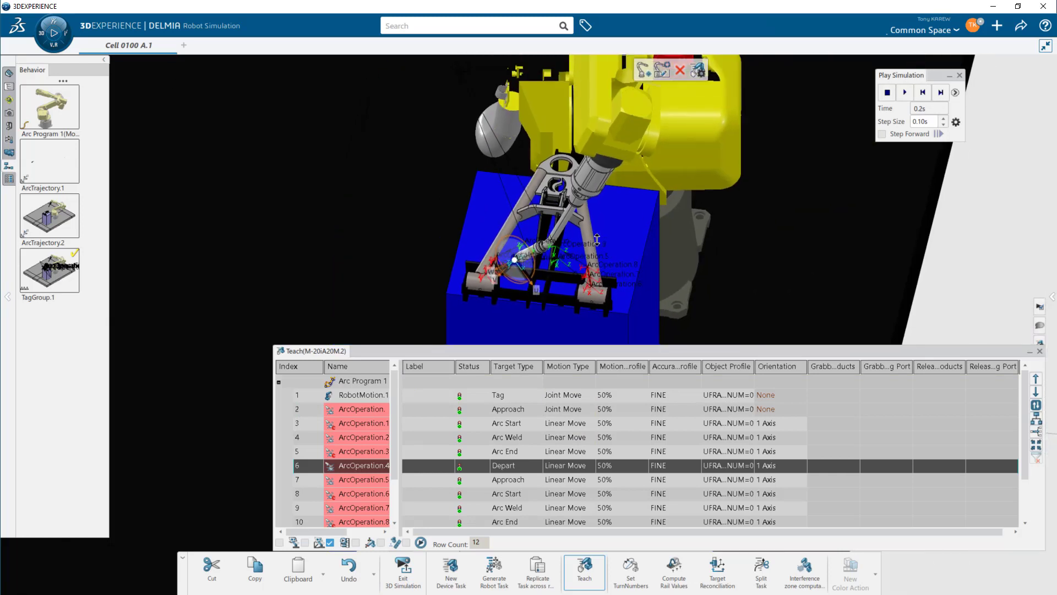
left_click(537, 483)
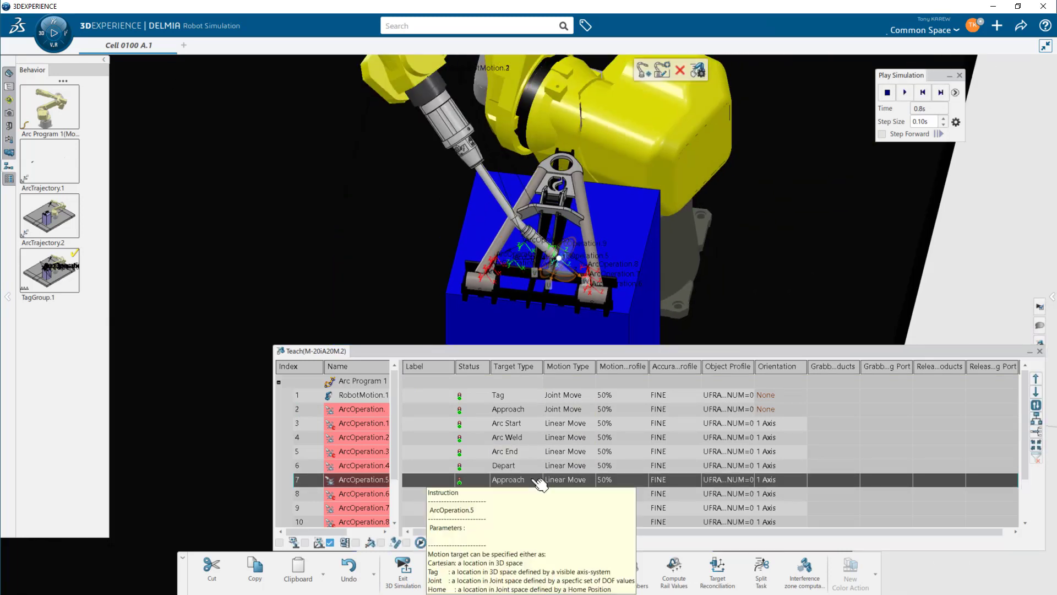
left_click(527, 467)
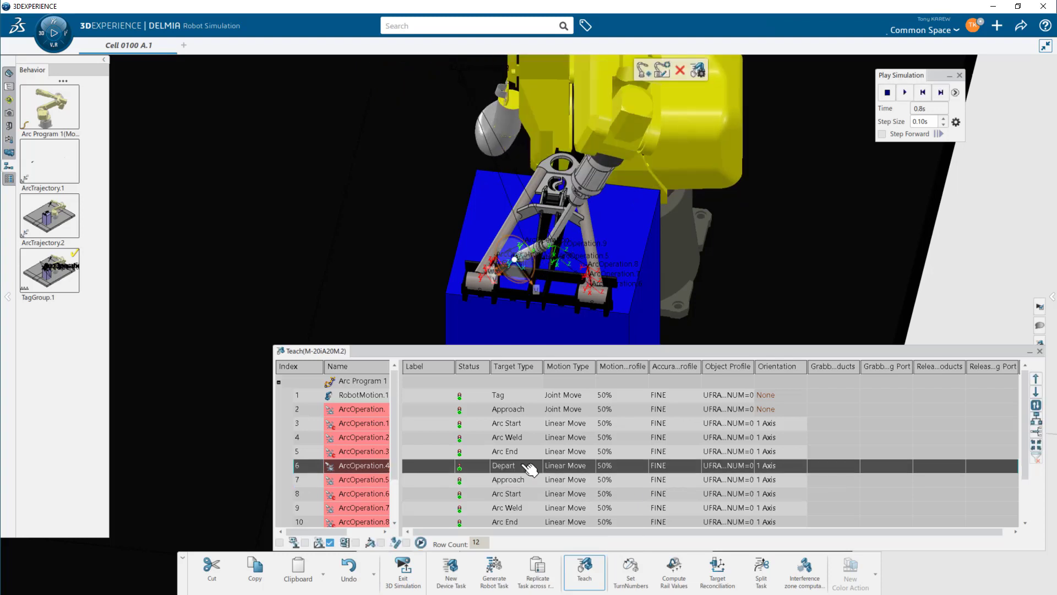
left_click(529, 482)
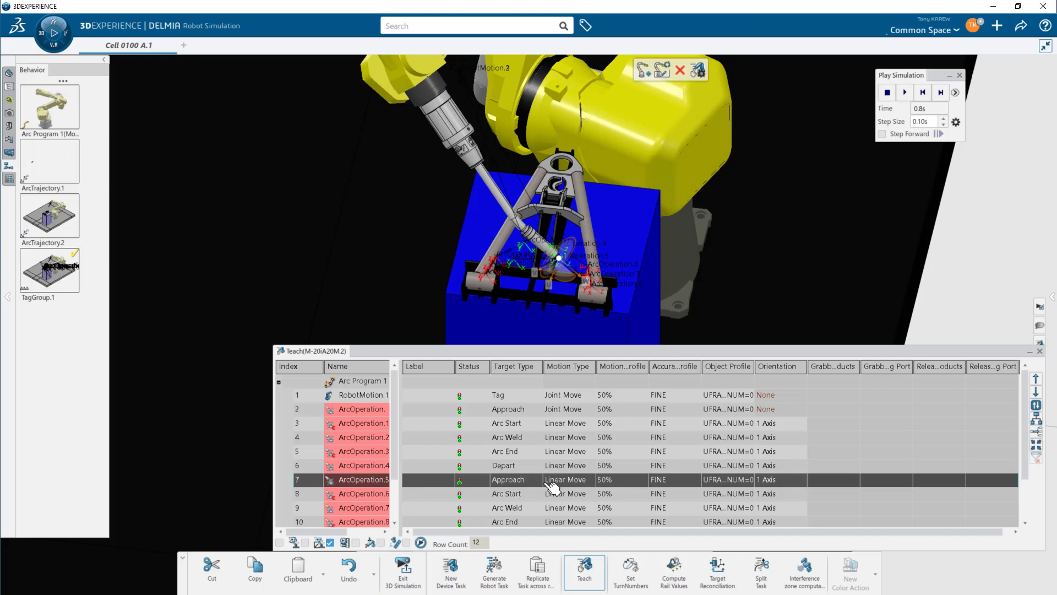
- Set the motion type of the approach operation ArcOperation.5 to Joint Move
right_click(558, 481)
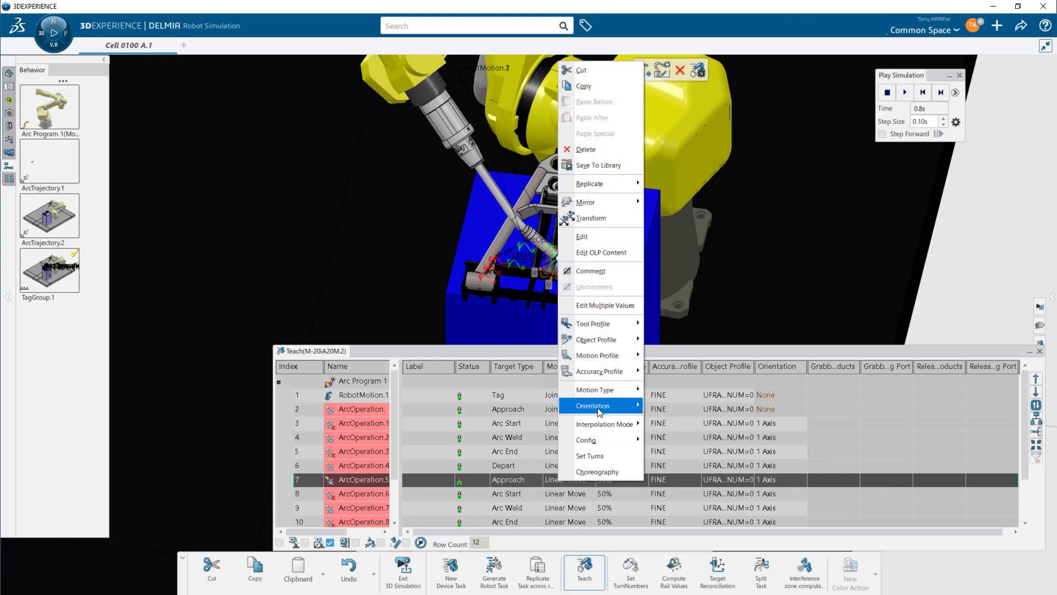
mouse_move(607, 395)
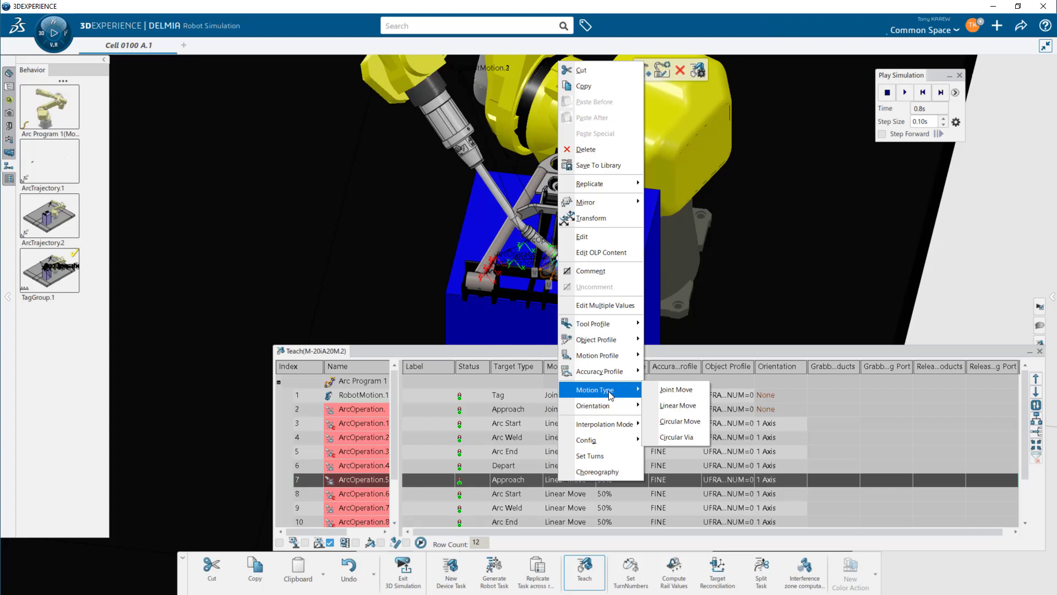
left_click(685, 405)
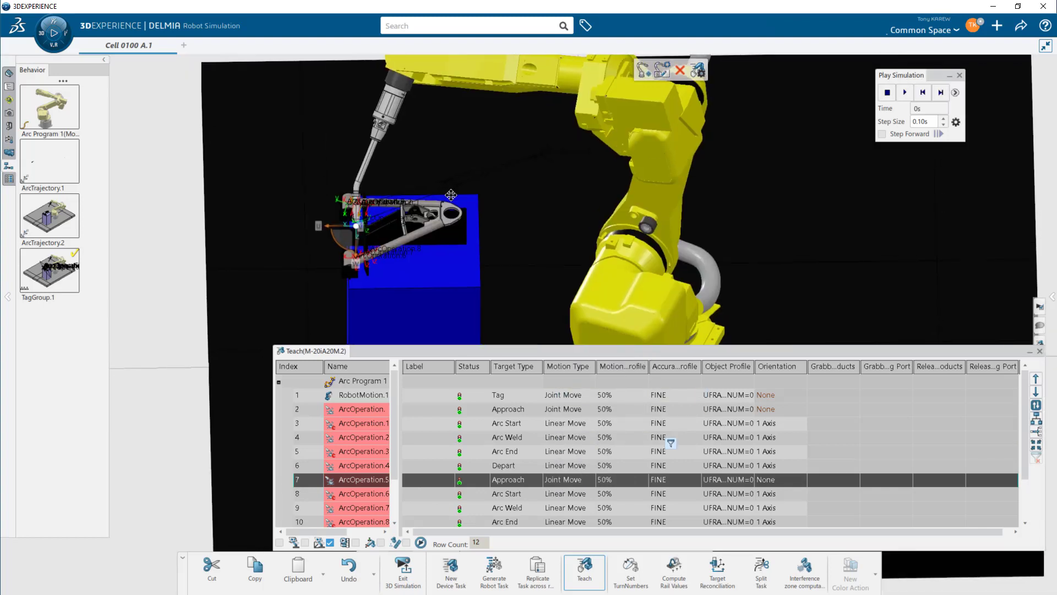
- Replay the joint move between ArcOperation.4 and ArcOperation.5 and inspect the torch's clearance over the part from the front
middle_click_drag(451, 195, 682, 268)
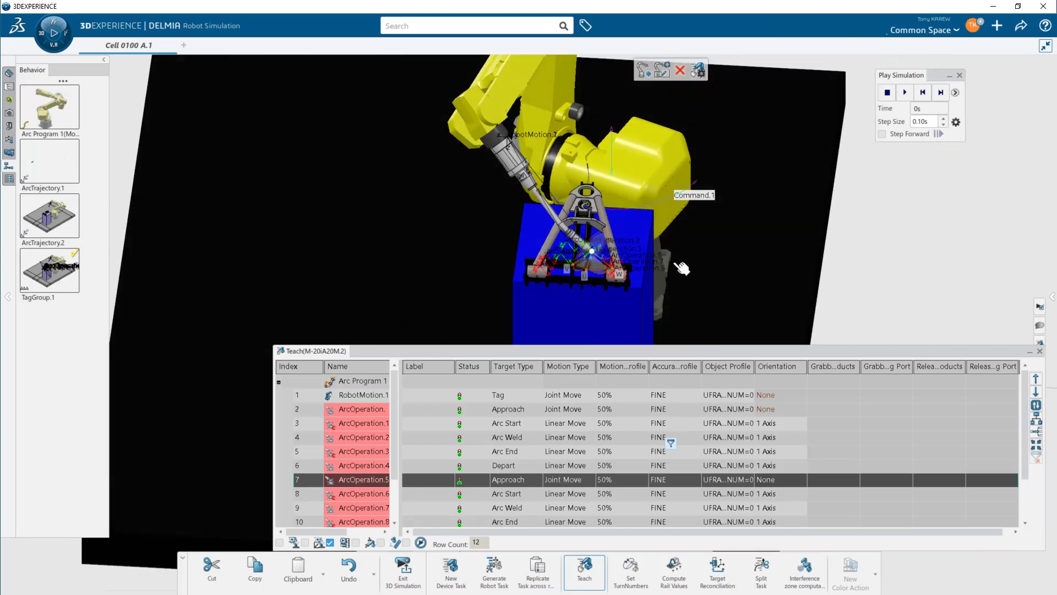
left_click(518, 467)
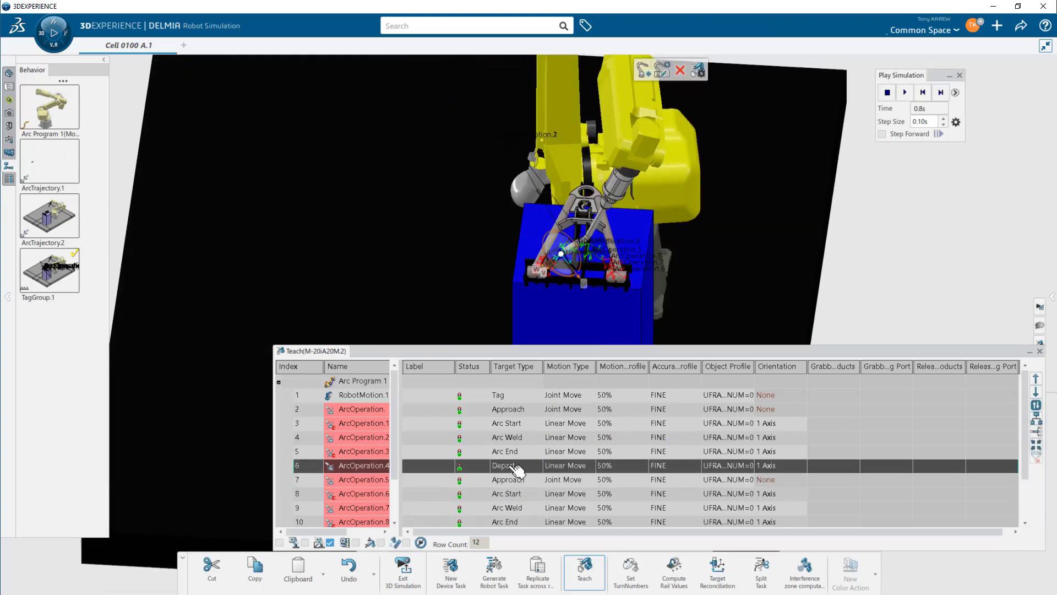
left_click(515, 482)
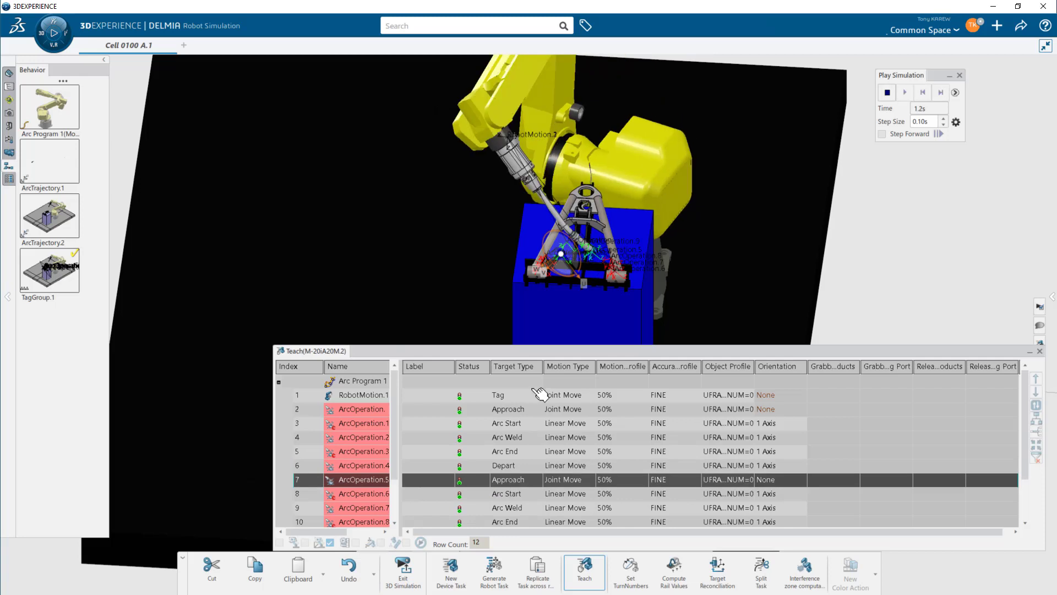
middle_click_drag(591, 302, 585, 264)
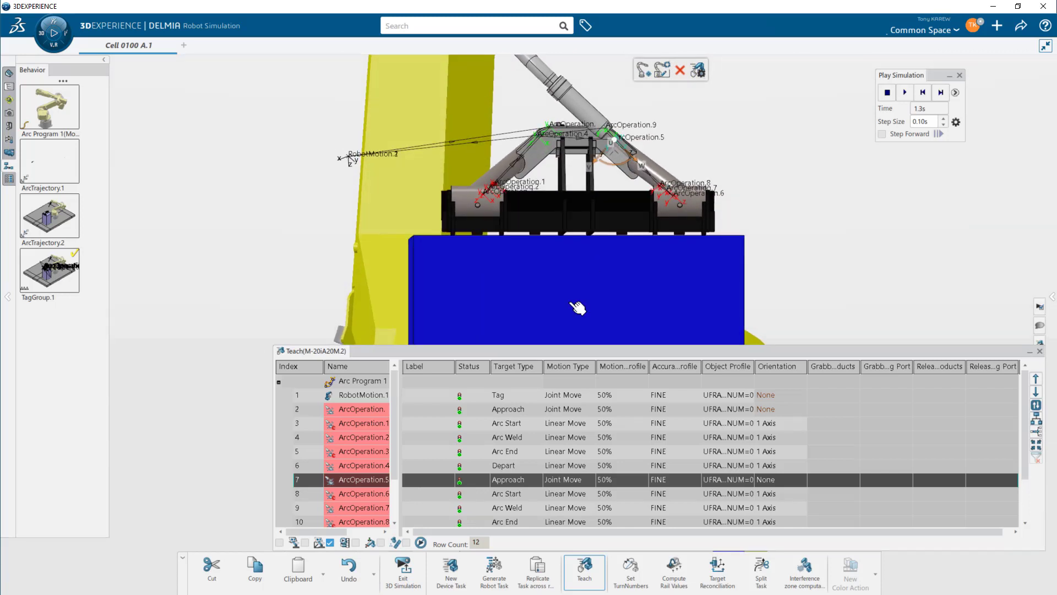
left_click(509, 468)
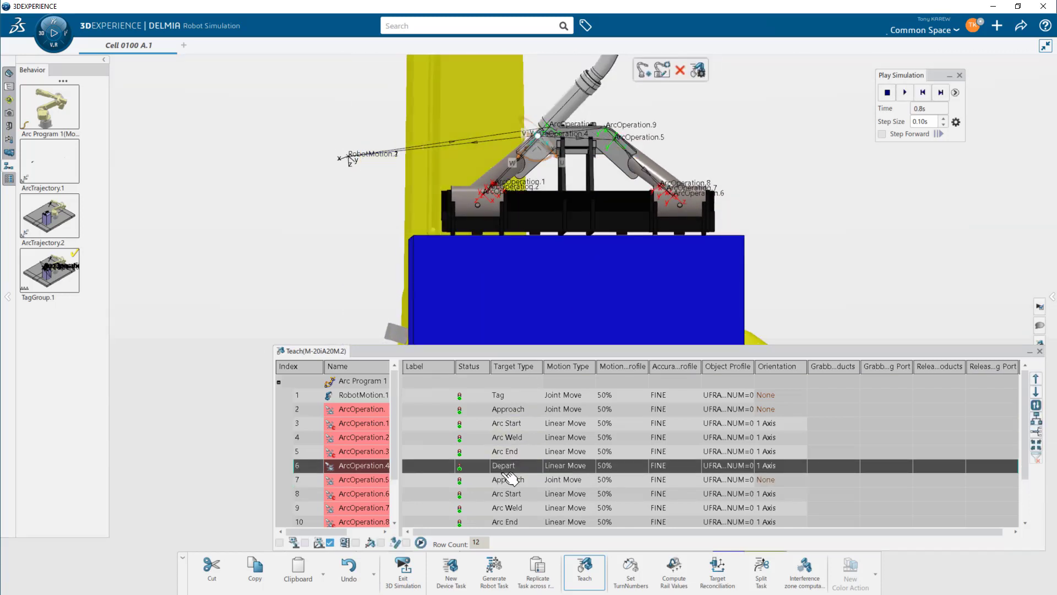
left_click(516, 480)
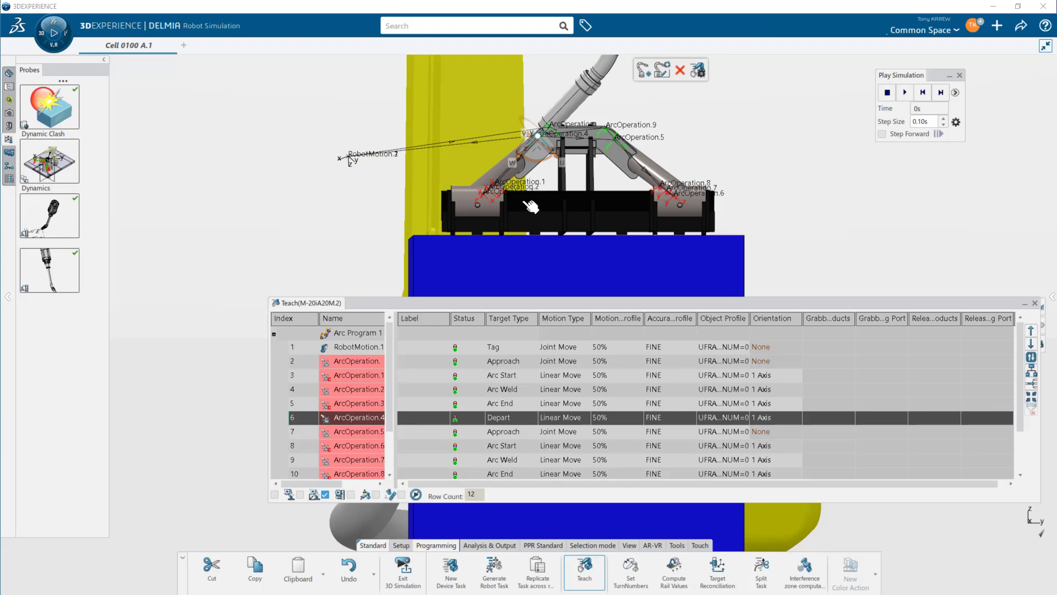
- Turn clash detection on and move the robot between ArcOperation.5 and ArcOperation.4 to test the transition for collisions
right_click(57, 100)
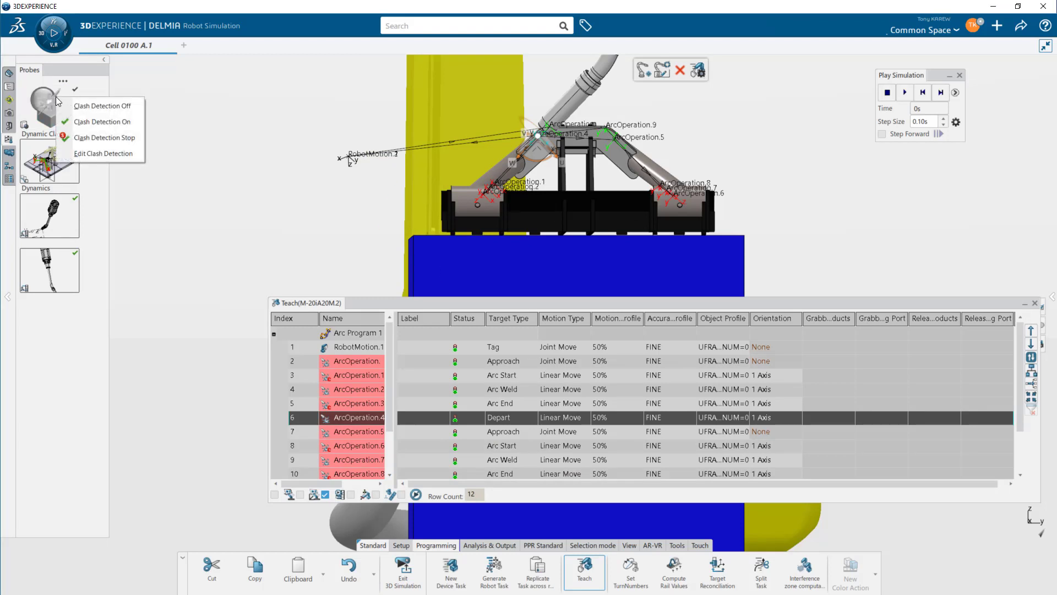
left_click(94, 122)
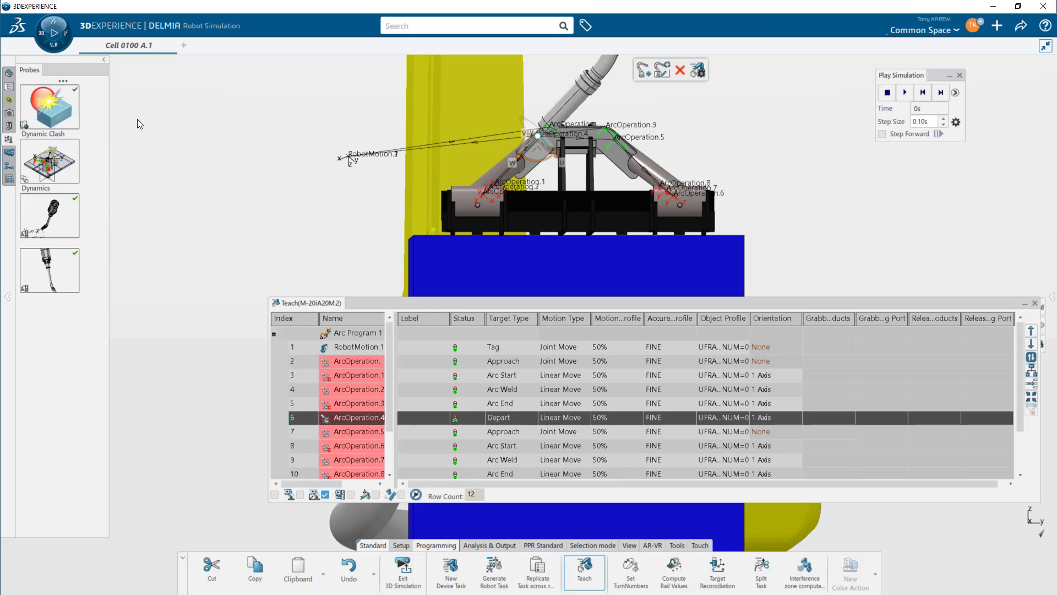
left_click(384, 436)
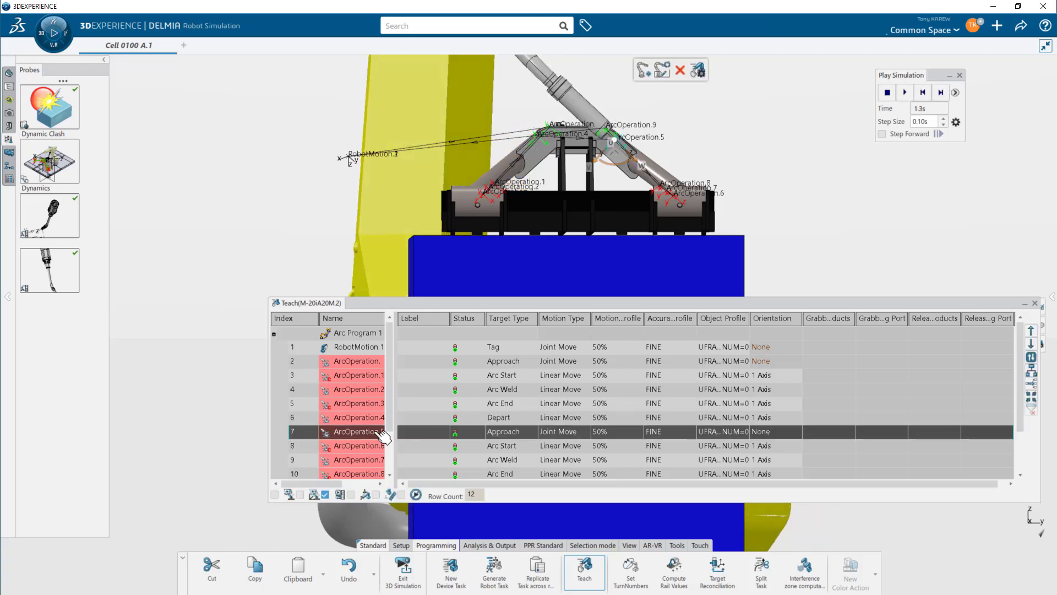
left_click(375, 421)
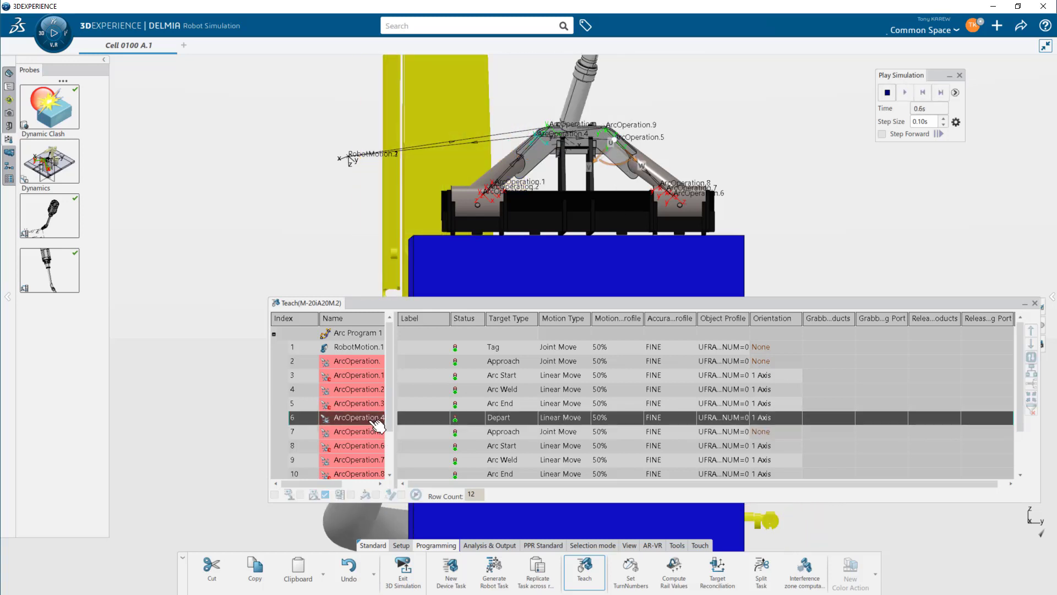
- Set the simulation step size to 0.02 s and move the robot between ArcOperation.5 and ArcOperation.4 to recheck the transition for clashes
left_click(380, 434)
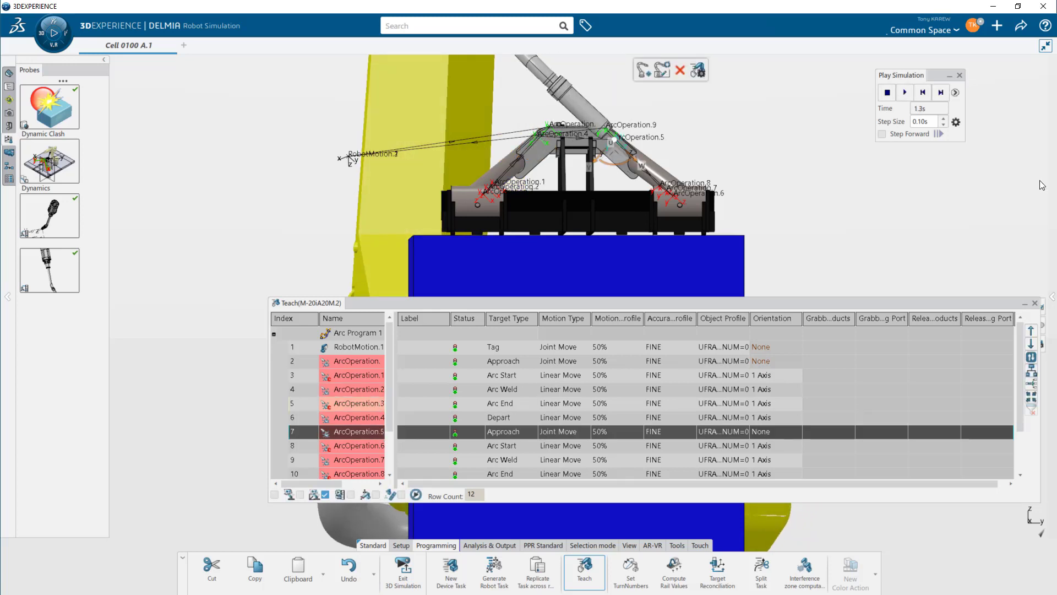
mouse_move(1054, 179)
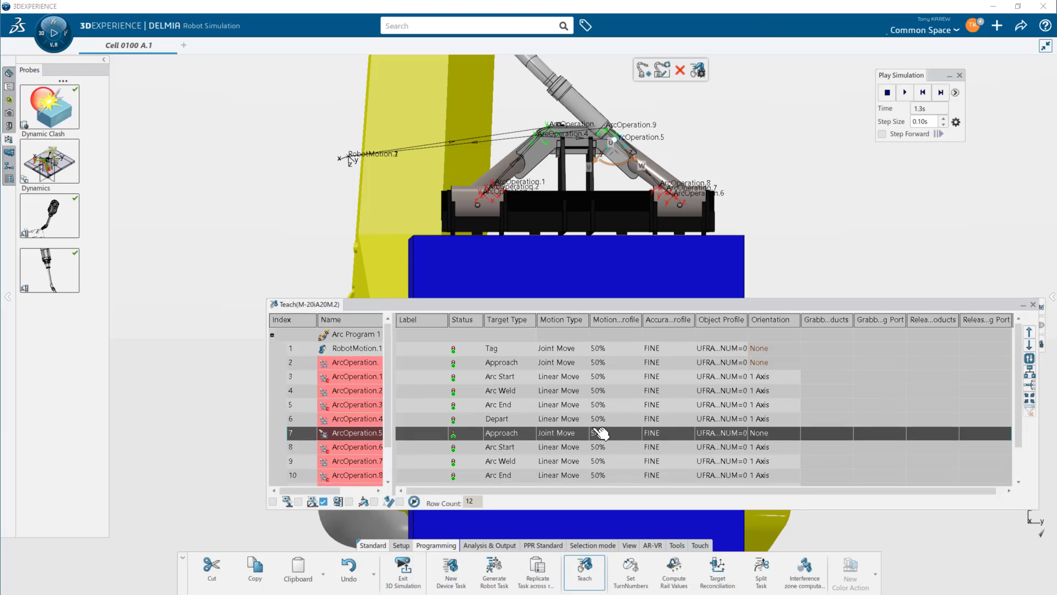
left_click(376, 419)
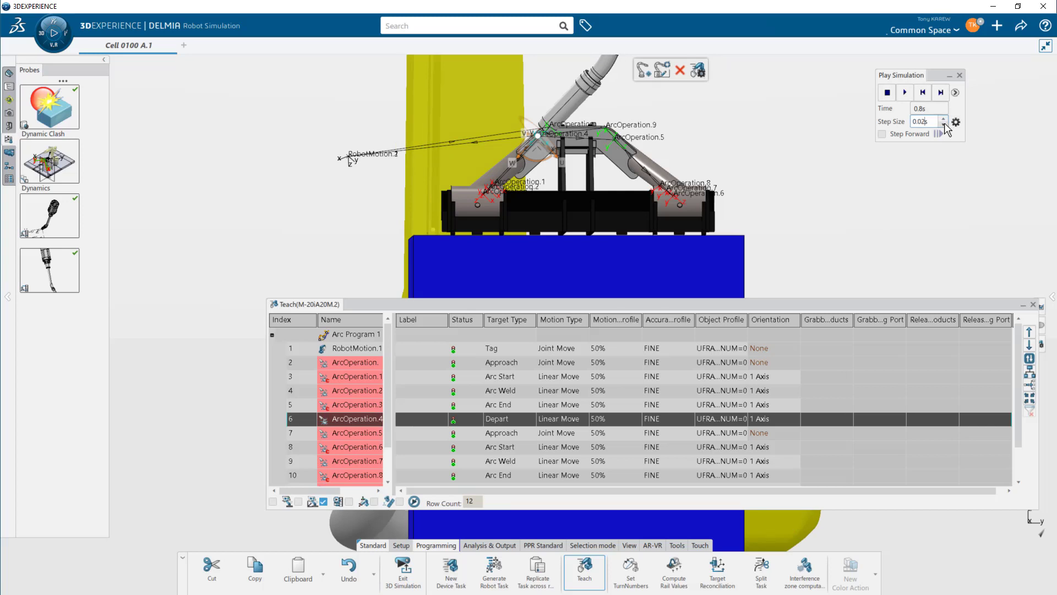
left_click(379, 433)
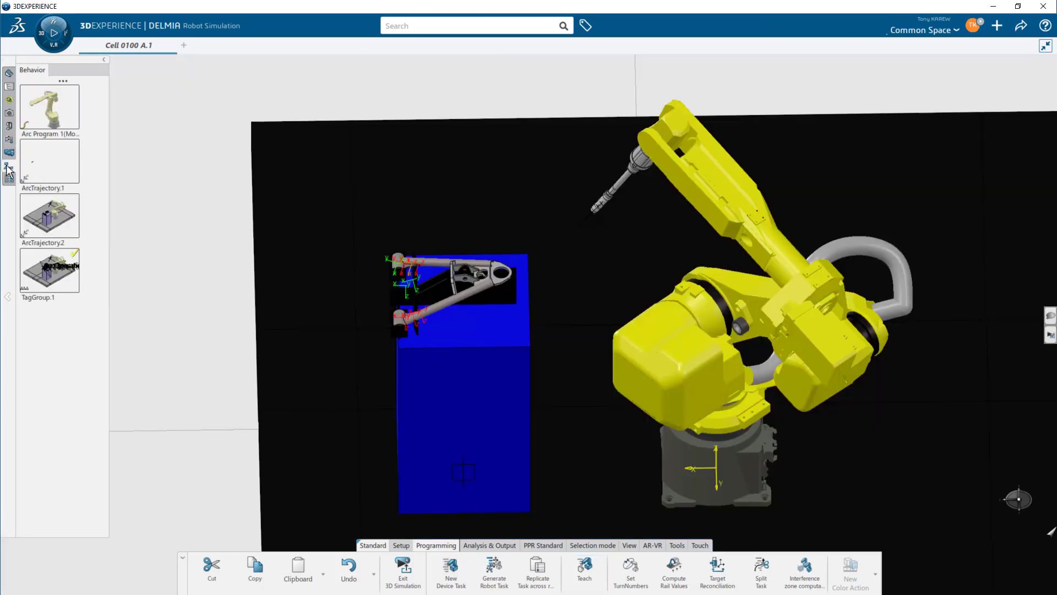
- Simulate Arc Program 1 in the player and watch the torch's motion over the gusset welds
left_click(49, 107)
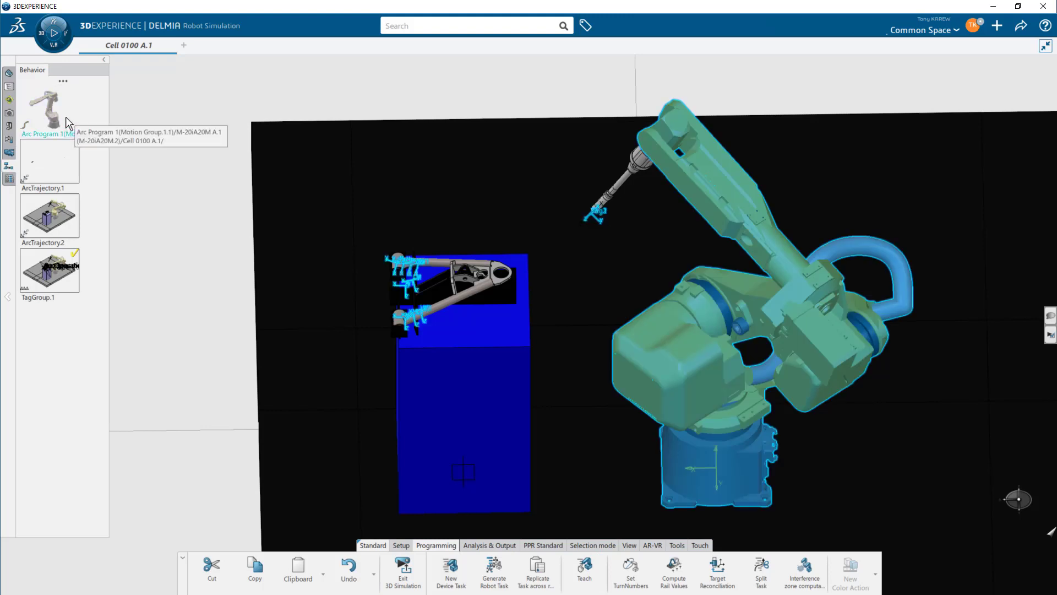
left_click(54, 33)
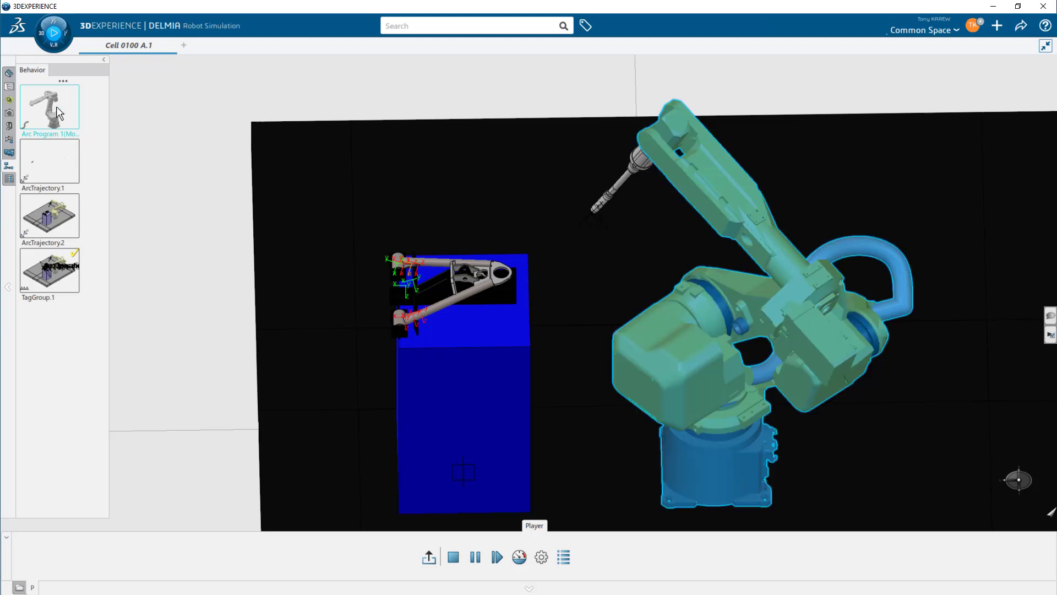
double_click(57, 106)
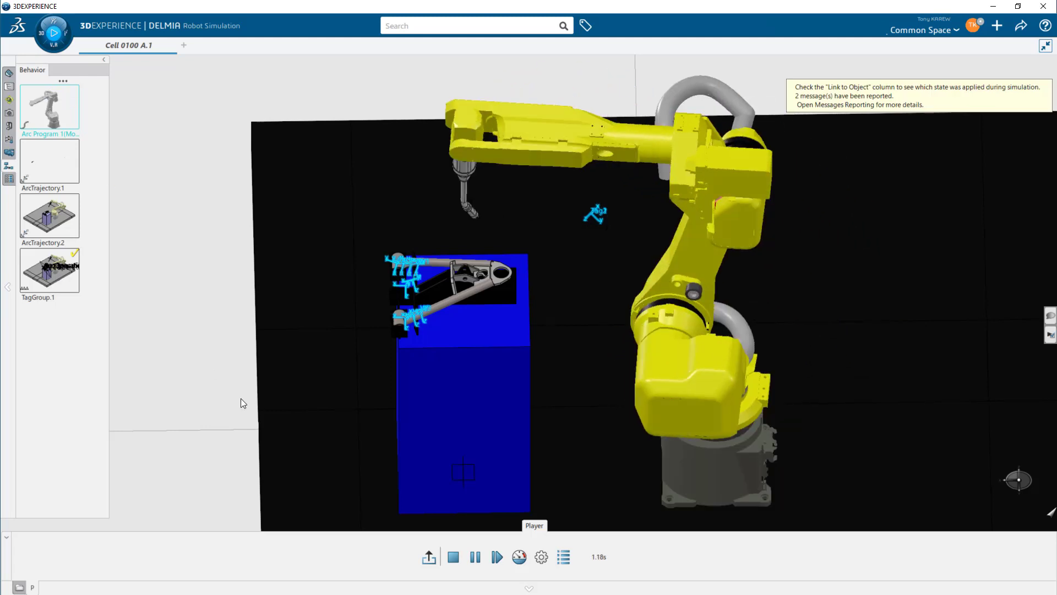
middle_click_drag(356, 400, 717, 187)
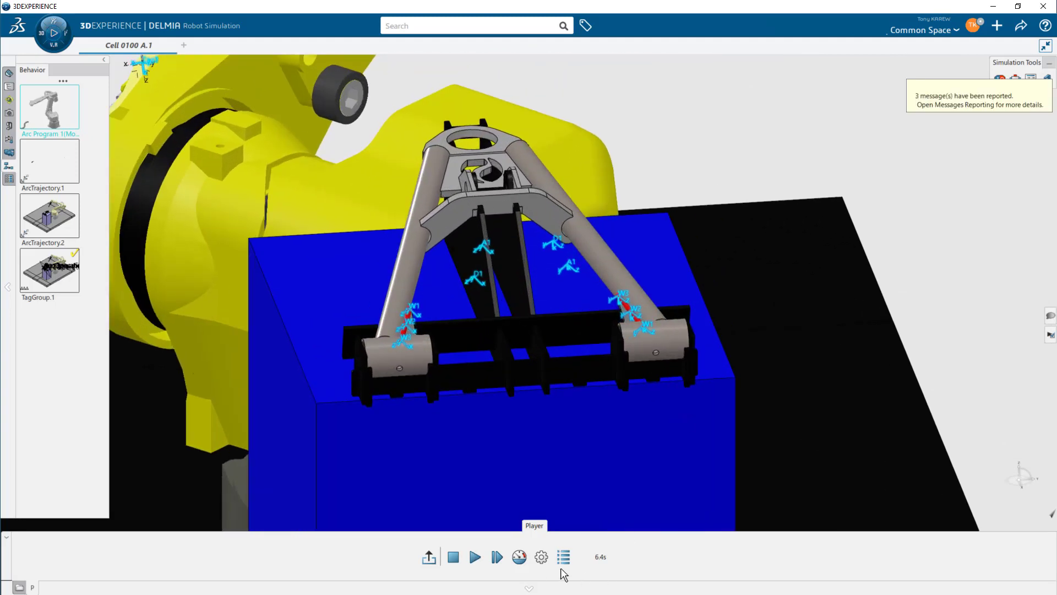
- Reduce the simulation's effective step size to 0.009 s and replay Arc Program 1 from a view facing the part
left_click(542, 557)
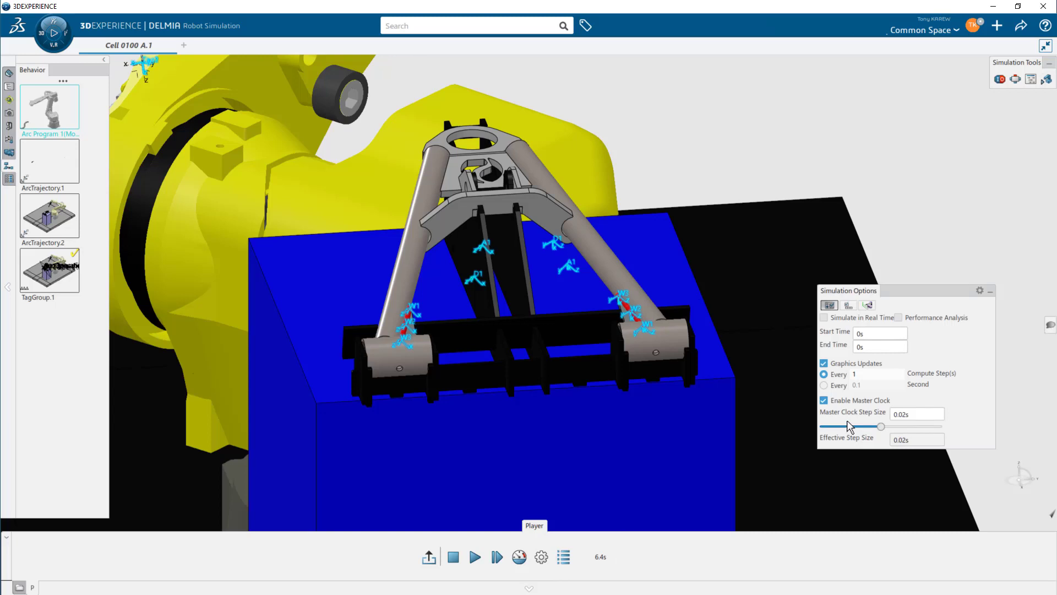
left_click_drag(879, 426, 847, 430)
left_click(475, 556)
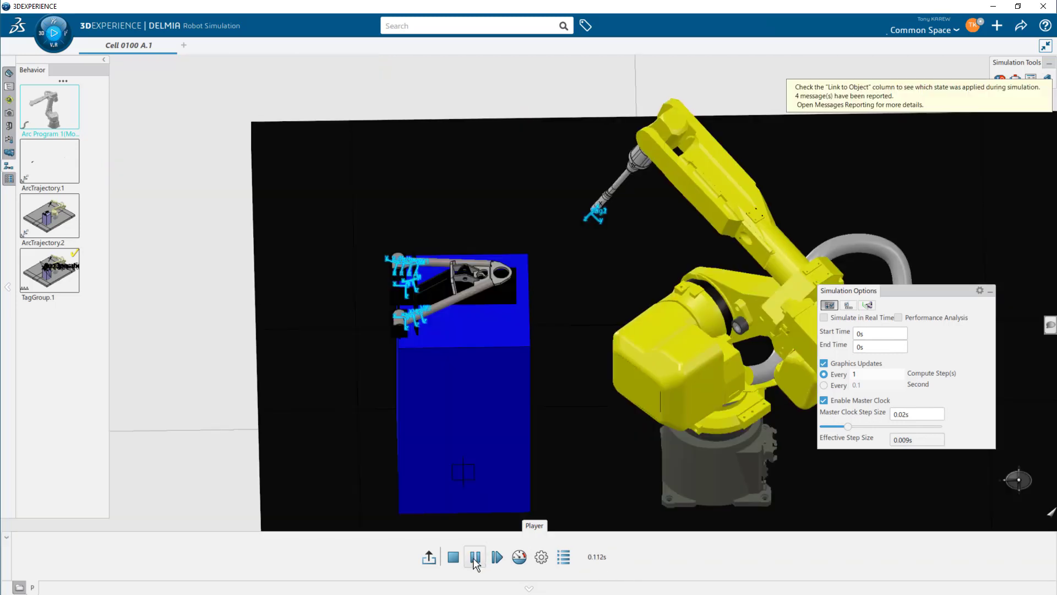
middle_click_drag(428, 377, 789, 163)
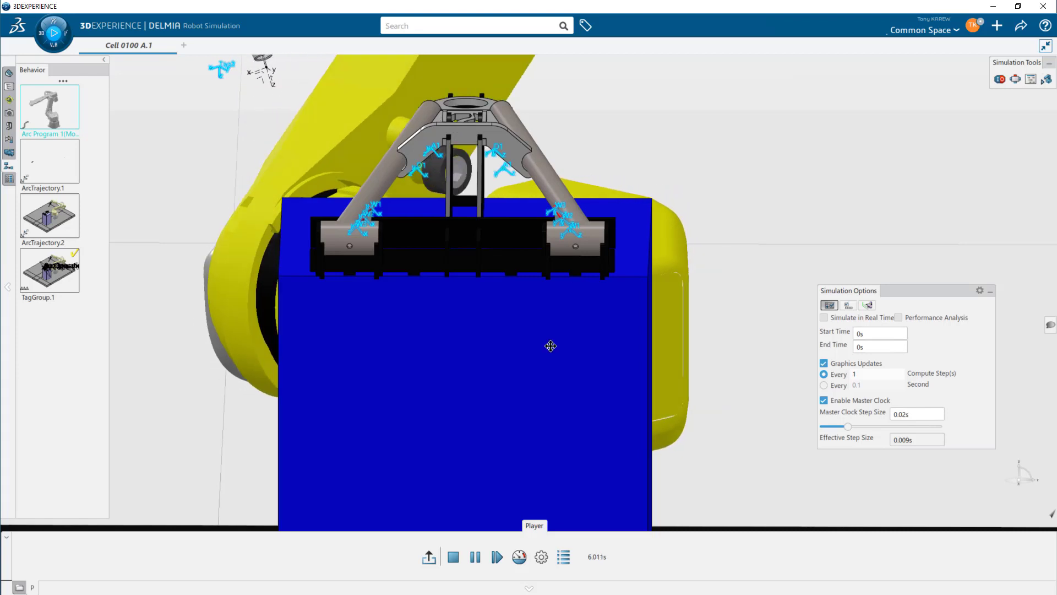
middle_click_drag(516, 285, 605, 415)
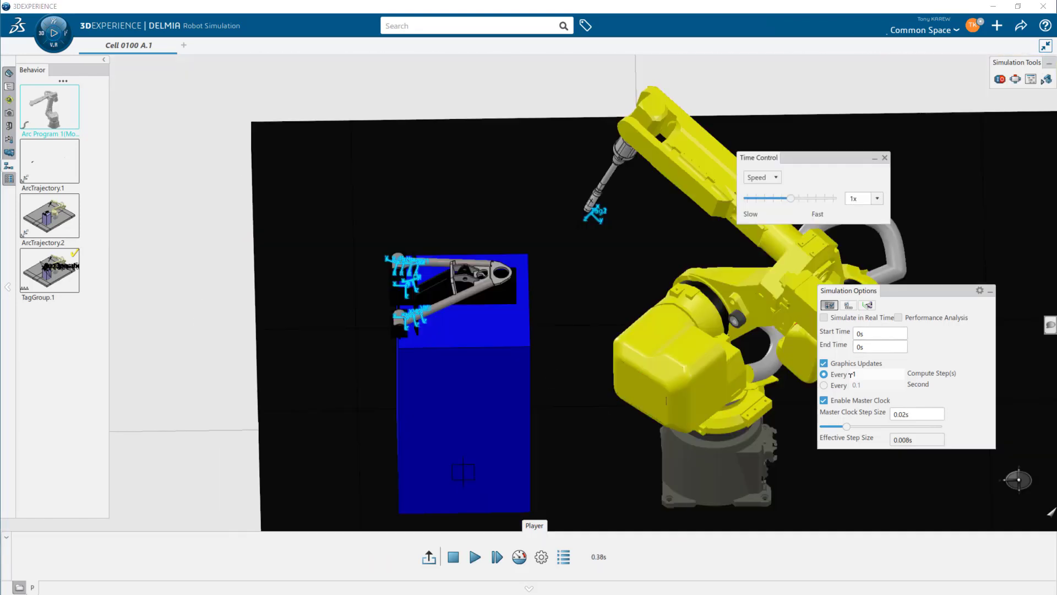
- Reduce the effective step size to 0.002 s, replay Arc Program 1, pause at the first weld's end to inspect the torch, and exit the player
left_click(828, 426)
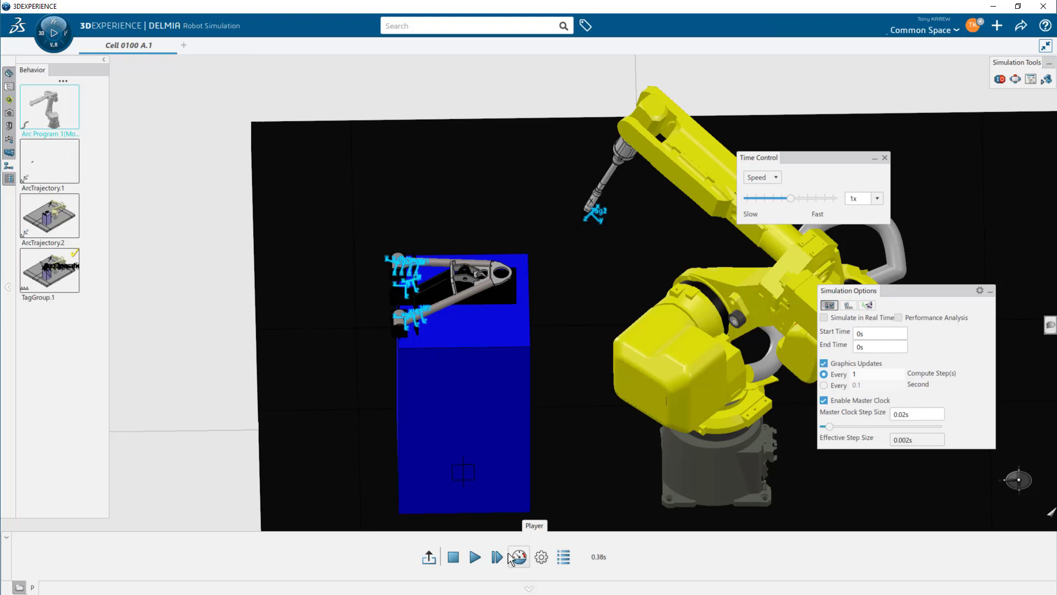
left_click(475, 556)
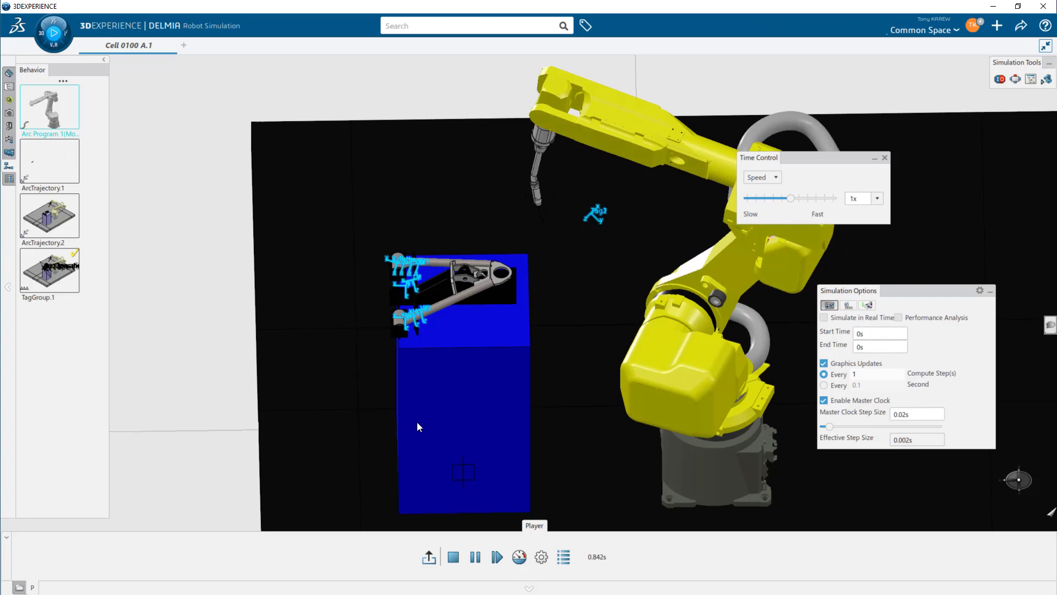
middle_click_drag(421, 389, 585, 379)
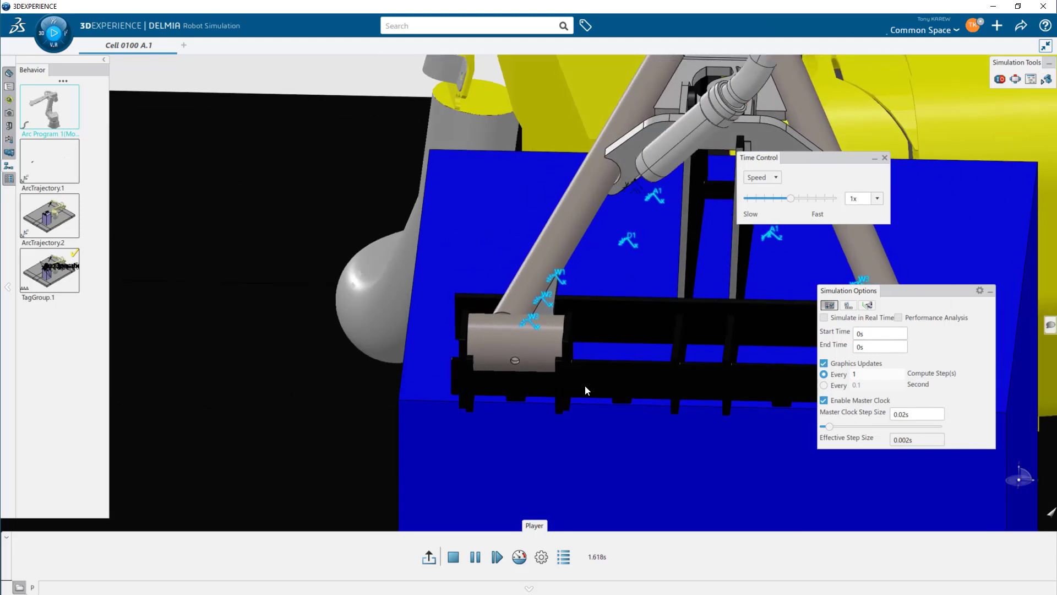
left_click(476, 557)
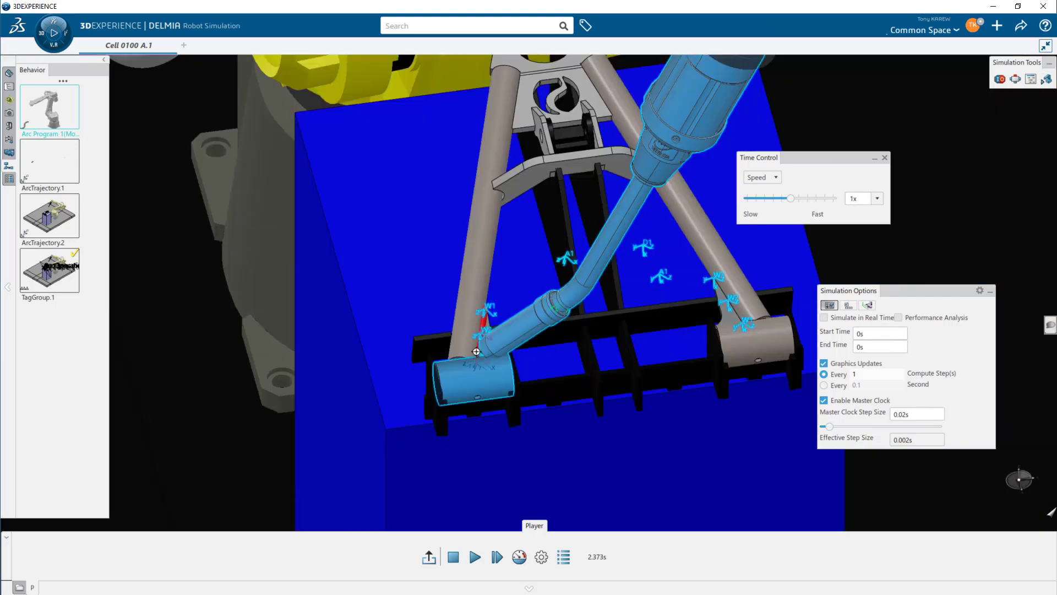
middle_click_drag(475, 350, 384, 352)
left_click(433, 558)
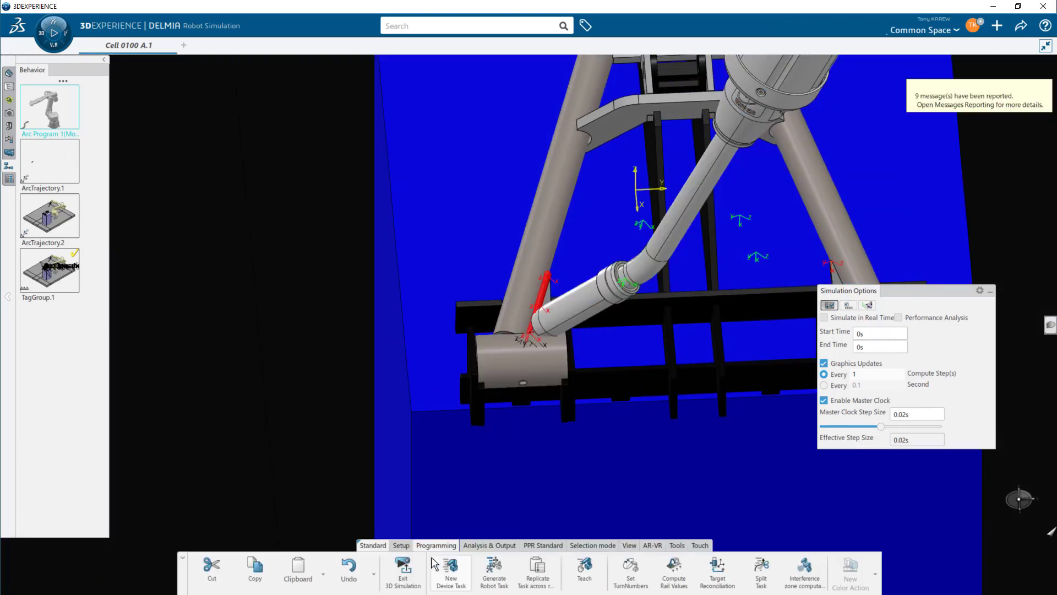
- Open Arc Program 1 in Teach, move the robot to arc end ArcOperation.3 to examine the torch's clearance, and close Teach
double_click(49, 118)
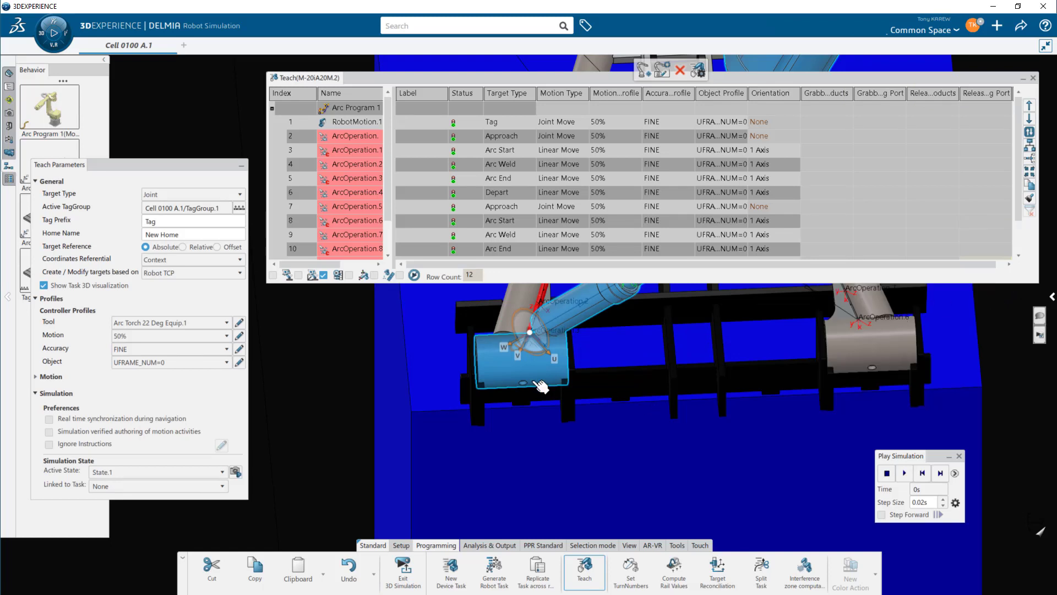
scroll(542, 387, "up", 6)
scroll(665, 402, "up", 8)
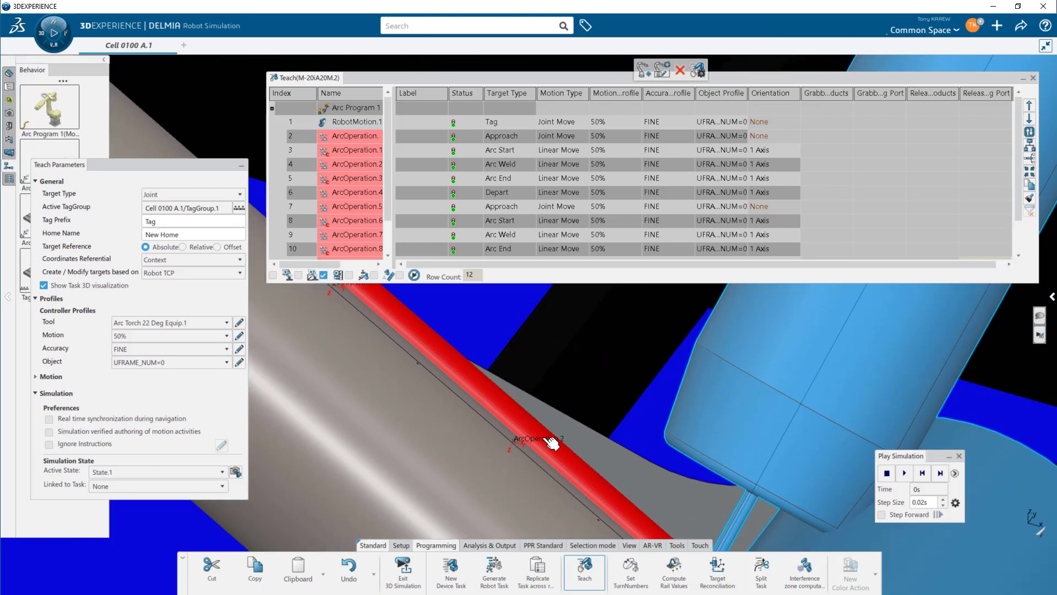
middle_click_drag(631, 452, 596, 339)
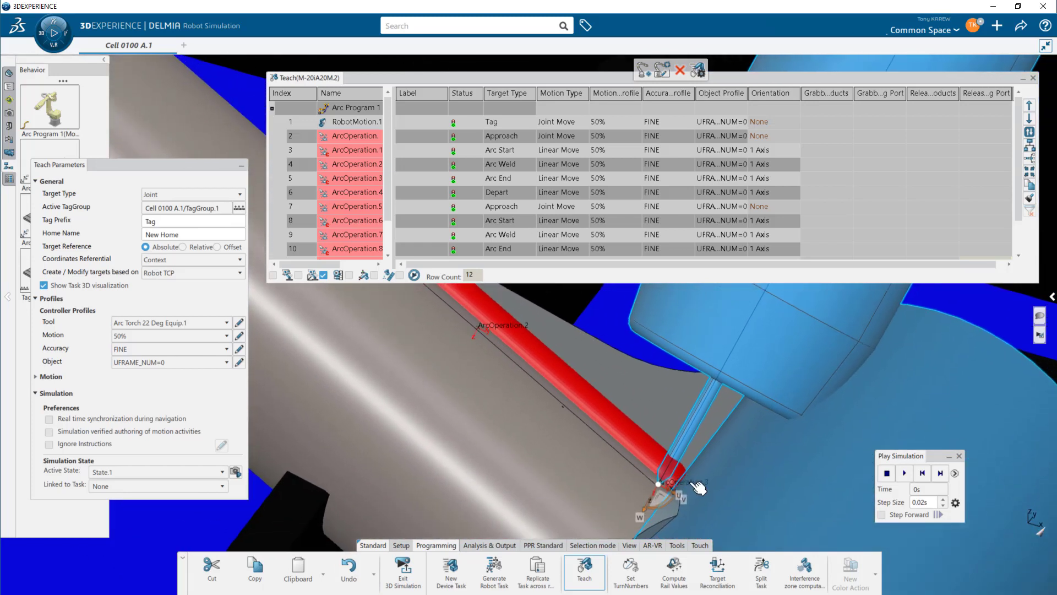
left_click(698, 486)
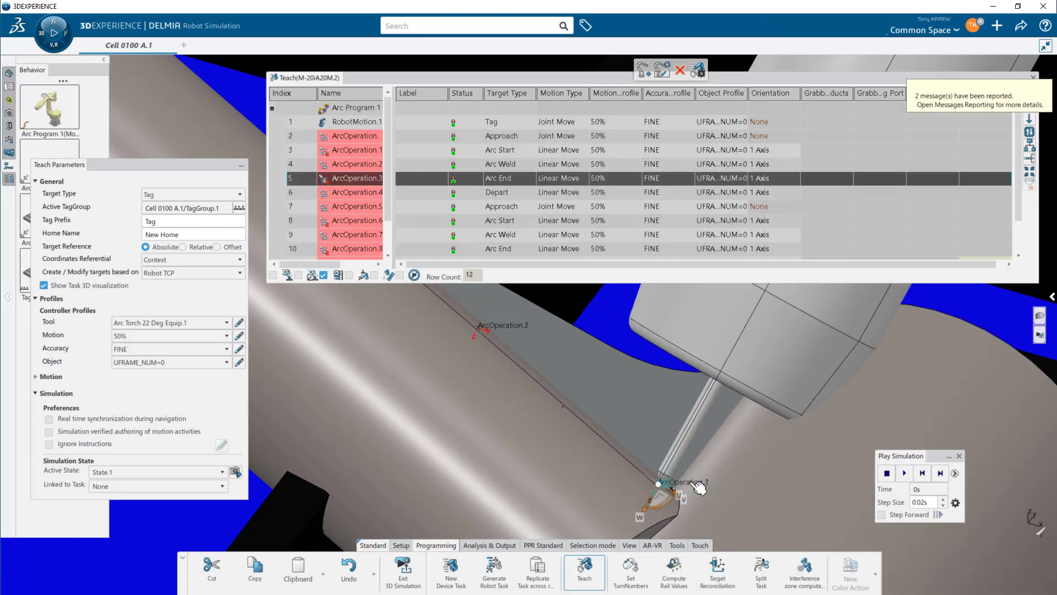
middle_click_drag(684, 352, 769, 471)
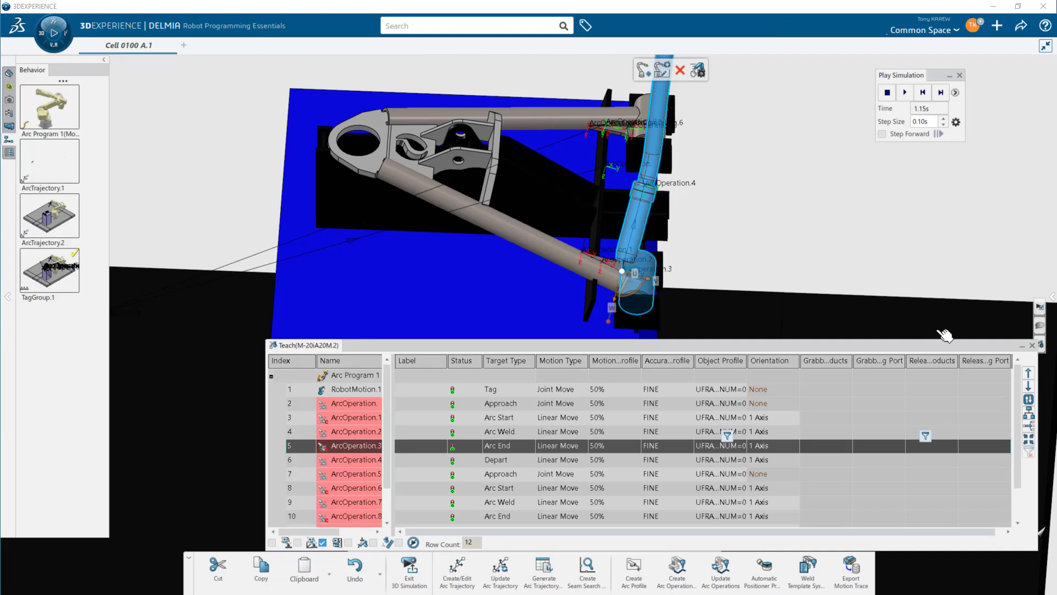
middle_click_drag(697, 295, 582, 274)
left_click_drag(943, 348, 901, 336)
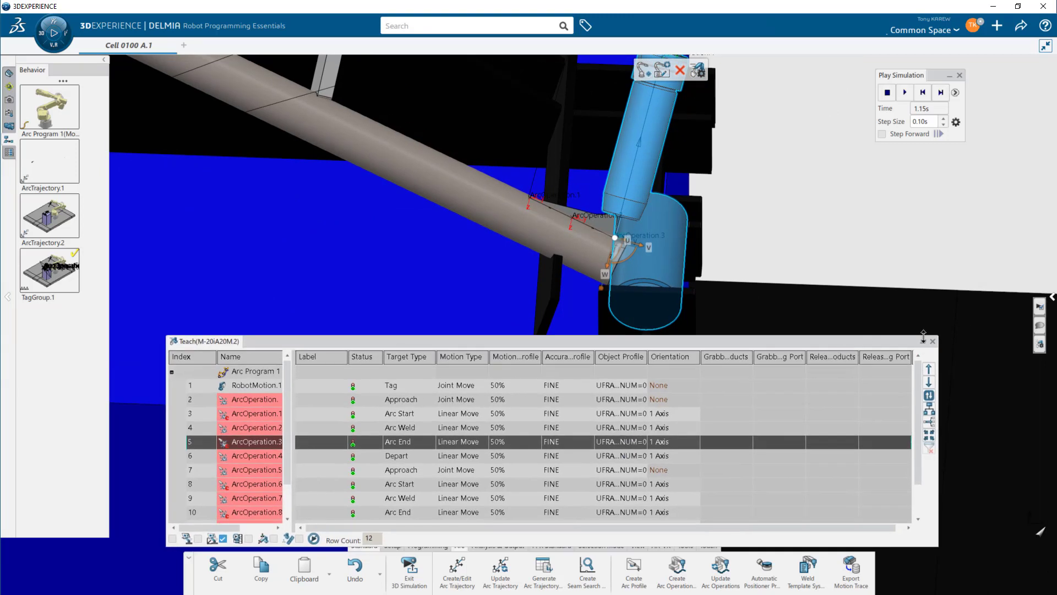
left_click(933, 342)
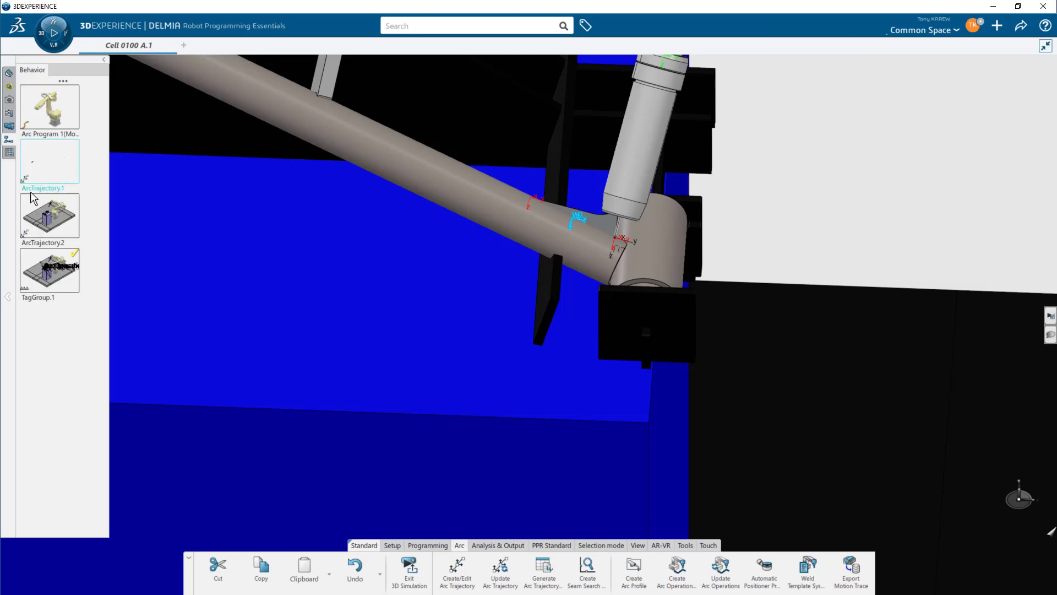
- Open ArcTrajectory.1 for editing, review the local gun angles at its start, weld and end points, and display the tool on the trajectory
double_click(44, 164)
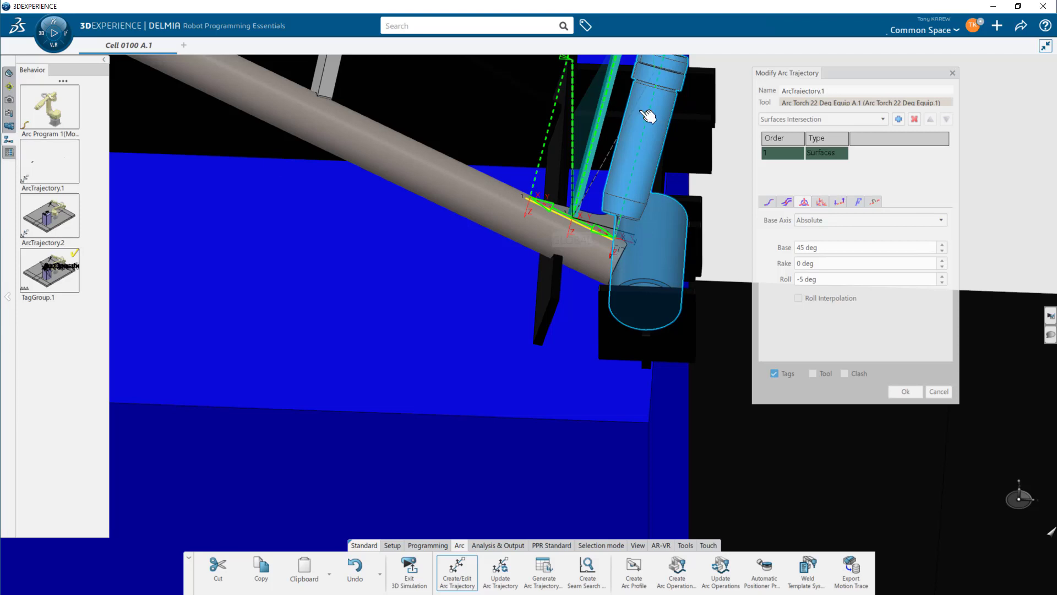
left_click(821, 202)
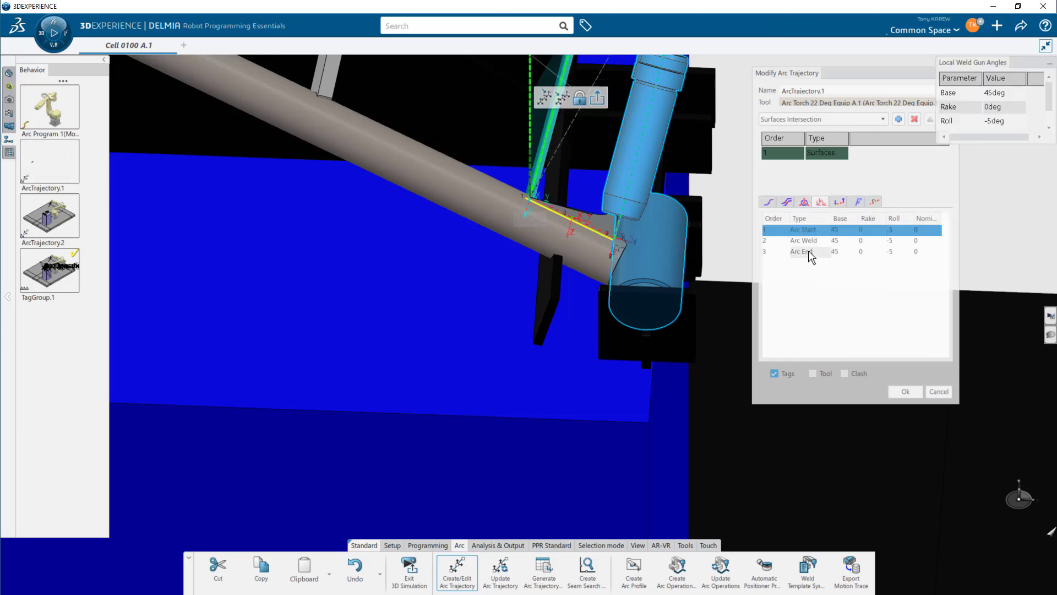
left_click(809, 251)
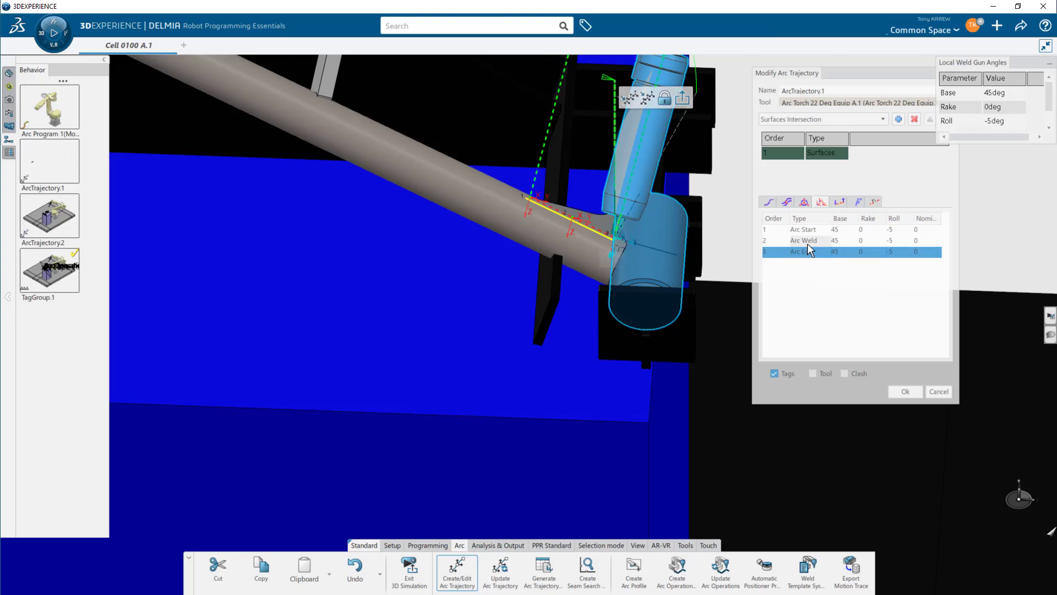
left_click(809, 240)
left_click(809, 230)
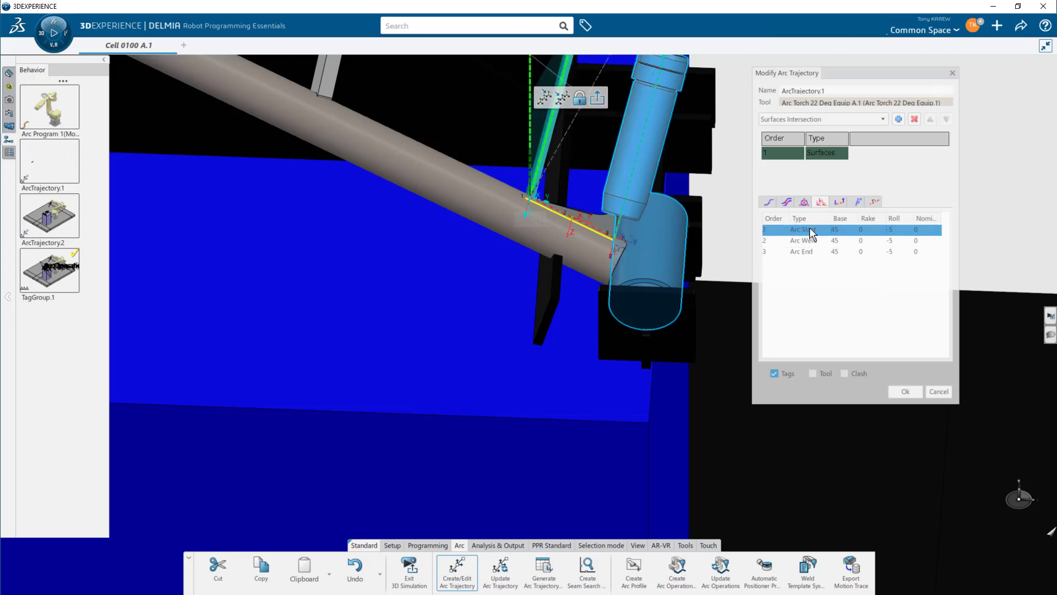
left_click(817, 374)
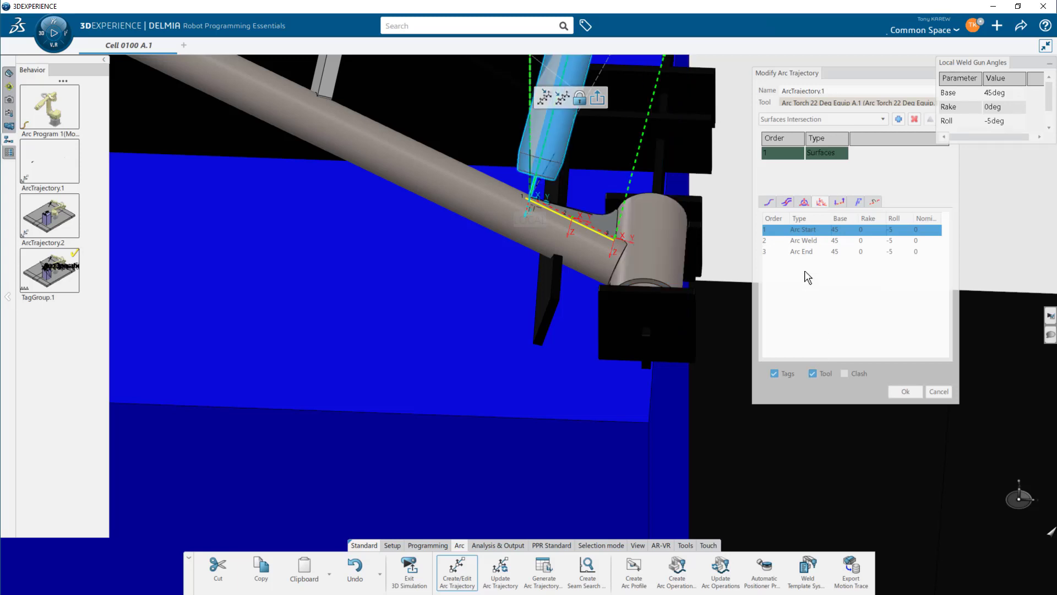
- Rotate the torch at ArcTrajectory.1's arc end point to a rake angle of about -37 deg and accept the trajectory change
left_click(810, 251)
middle_click_drag(548, 298, 555, 455)
mouse_move(620, 287)
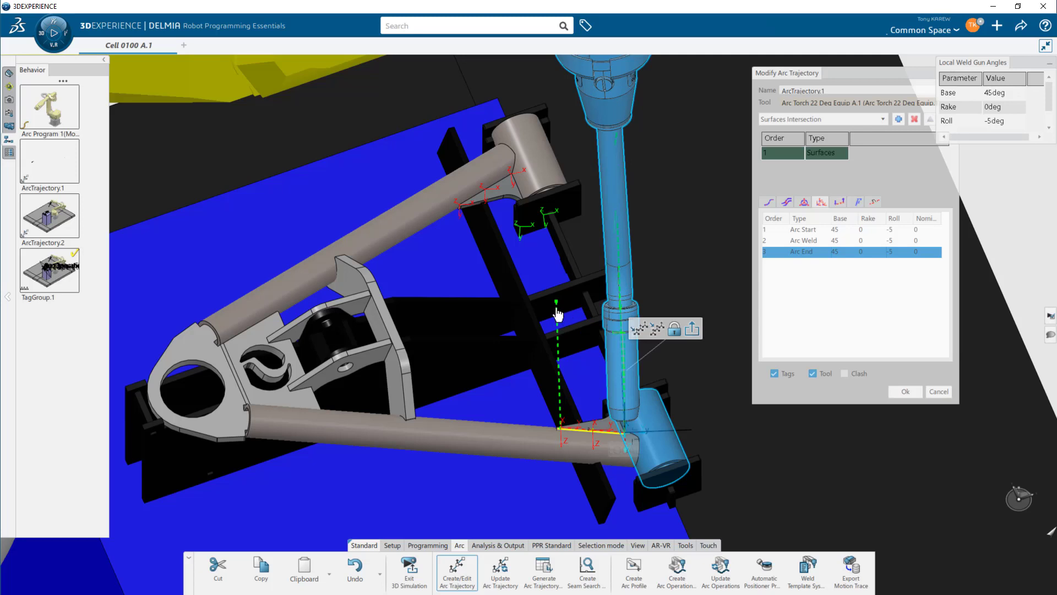
middle_click_drag(553, 315, 623, 383)
middle_click_drag(517, 420, 600, 241)
left_click_drag(550, 188, 651, 236)
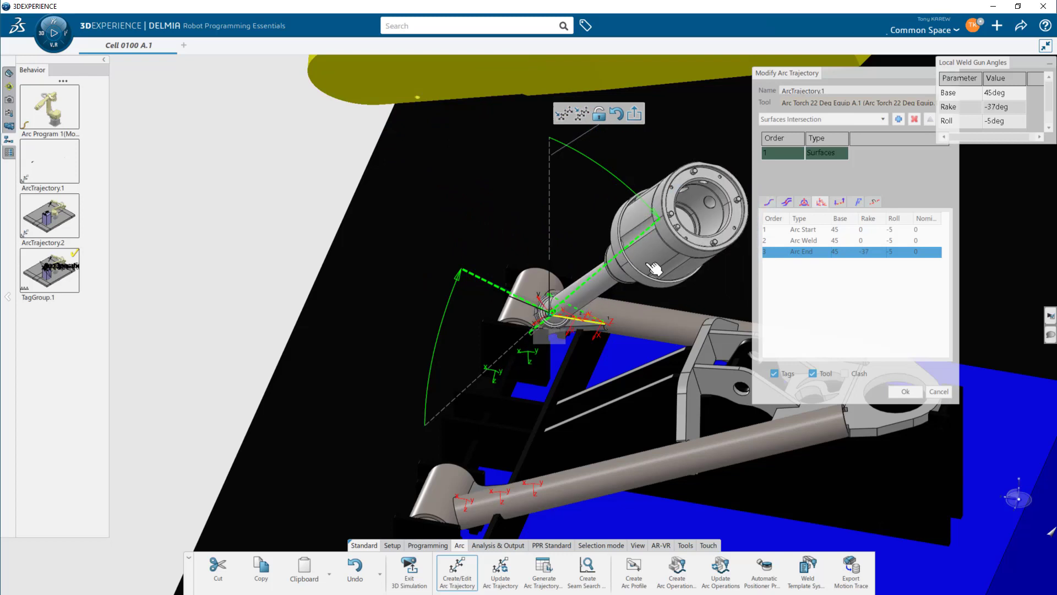
left_click(905, 391)
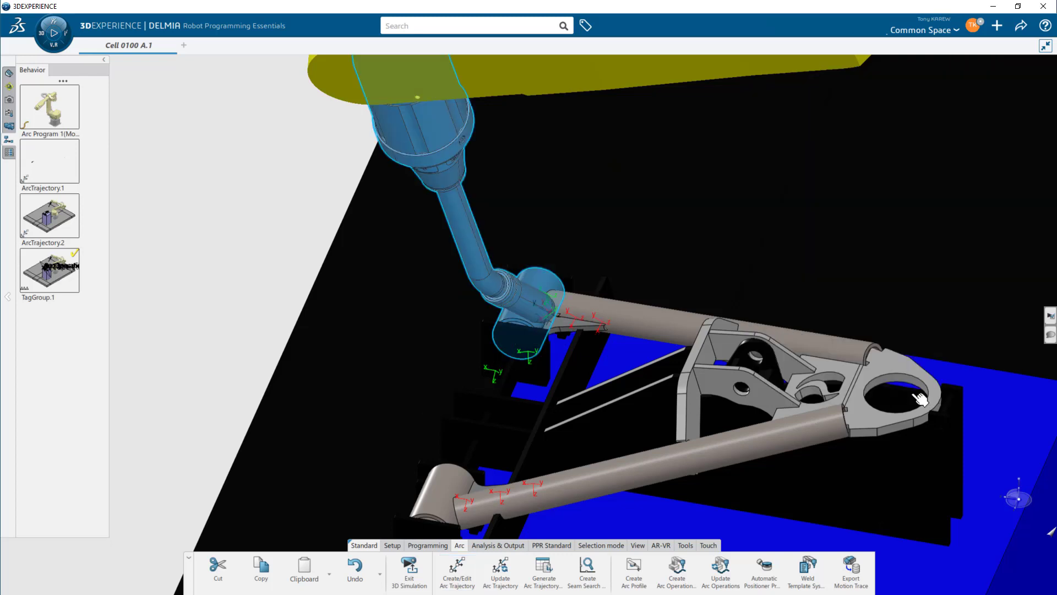
- Update the arc trajectory data for Arc Program 1 and reopen the program in Teach
left_click(65, 109)
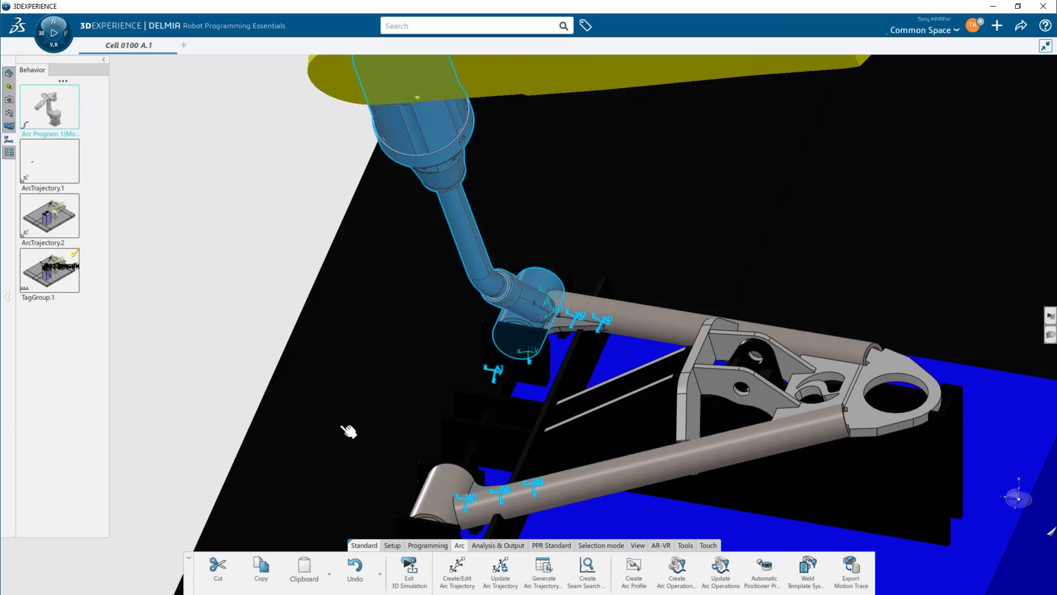
left_click(499, 576)
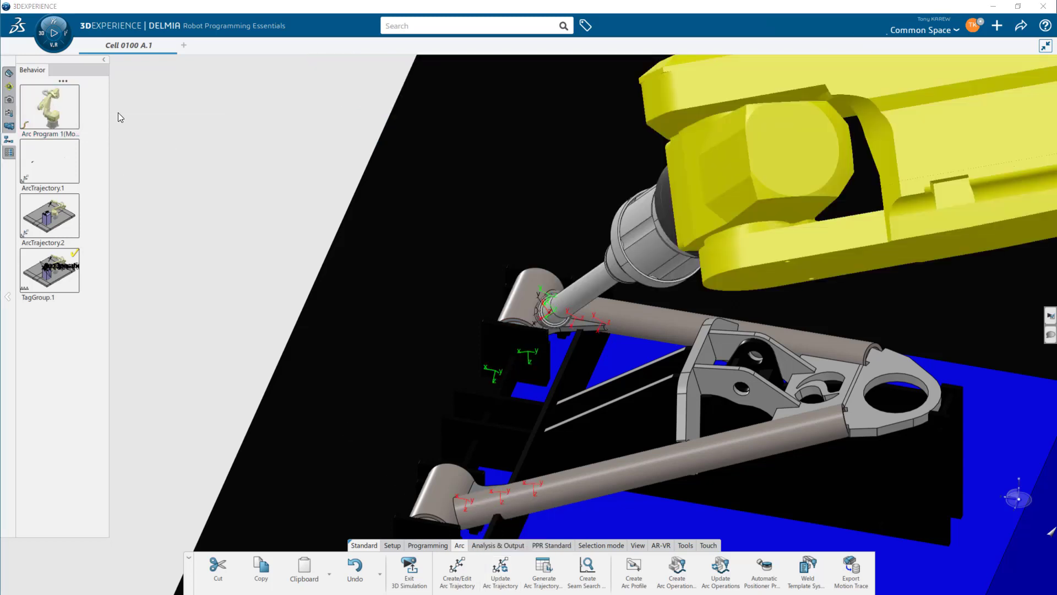
double_click(55, 108)
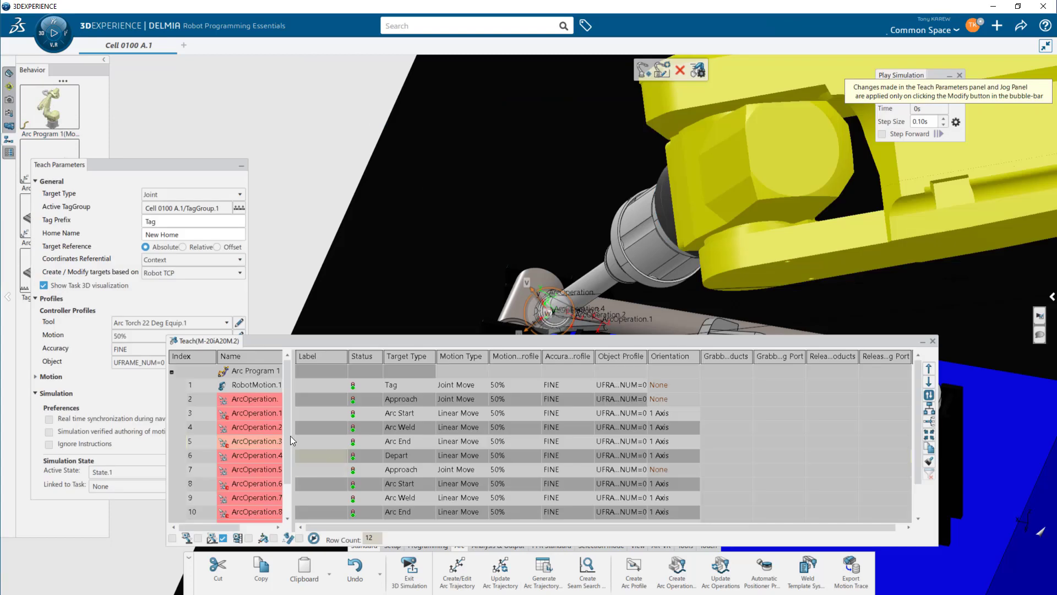
- Move the robot through the approach, arc start, arc weld and arc end operations of the first trajectory to examine the torch's clearance
left_click(270, 399)
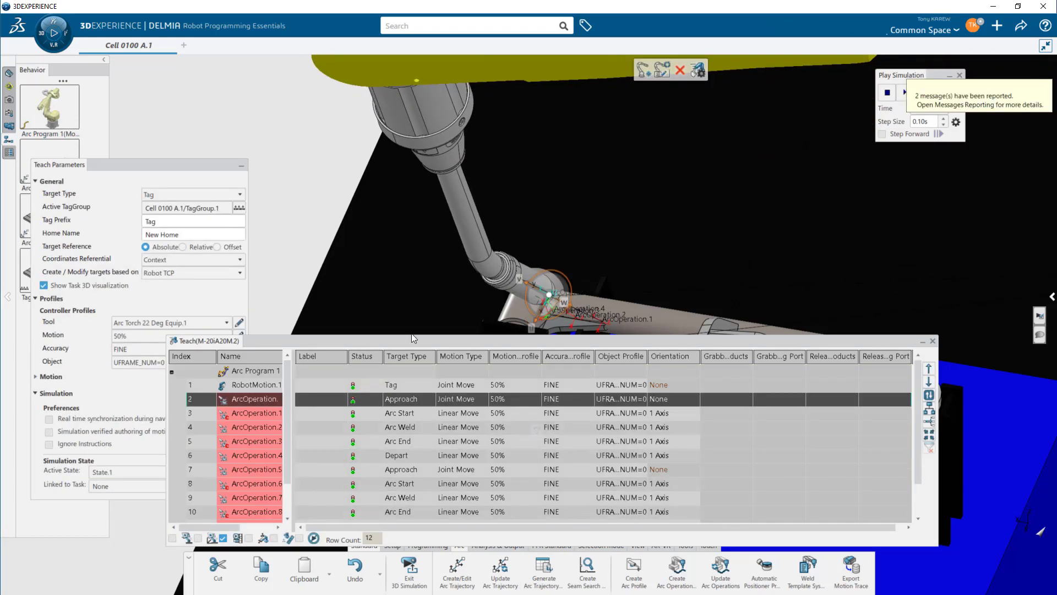
left_click(254, 413)
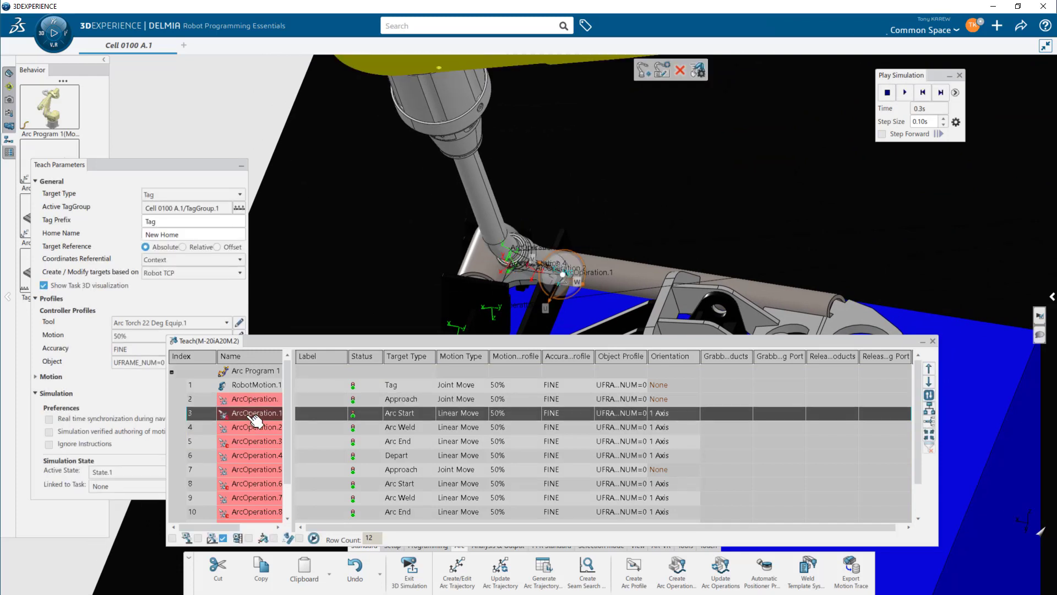
left_click(255, 428)
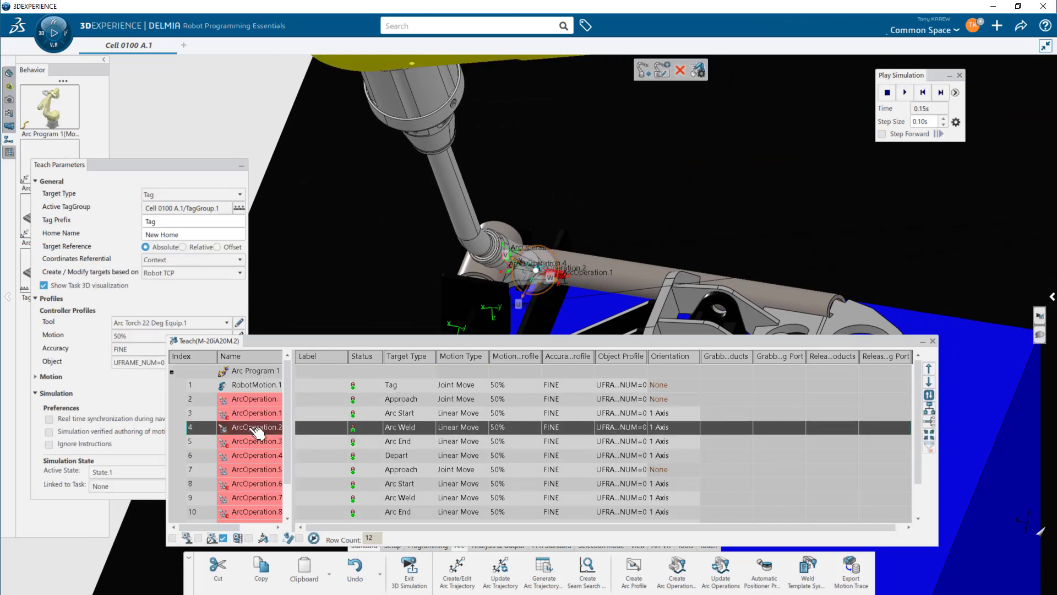
left_click(263, 442)
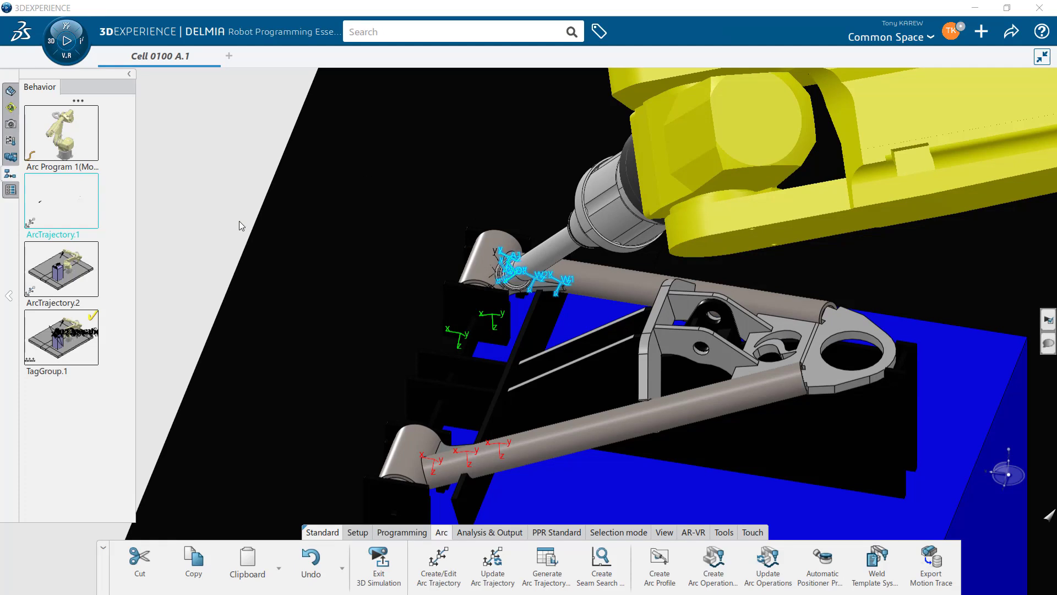
- Highlight ArcTrajectory.2 and ArcTrajectory.1 alternately to compare where their tags lie on the part
left_click(88, 282)
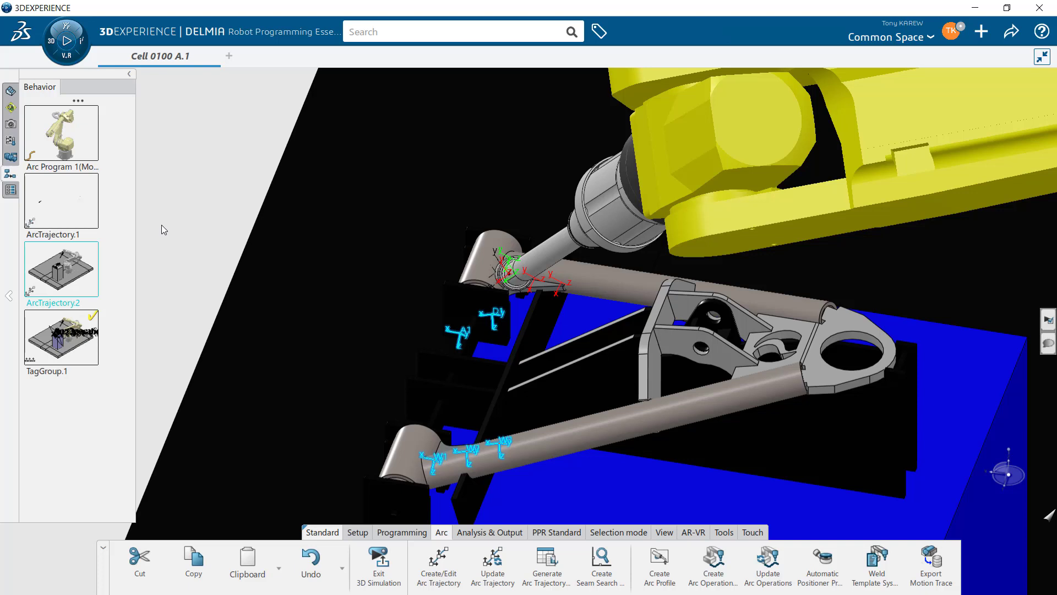
left_click(81, 197)
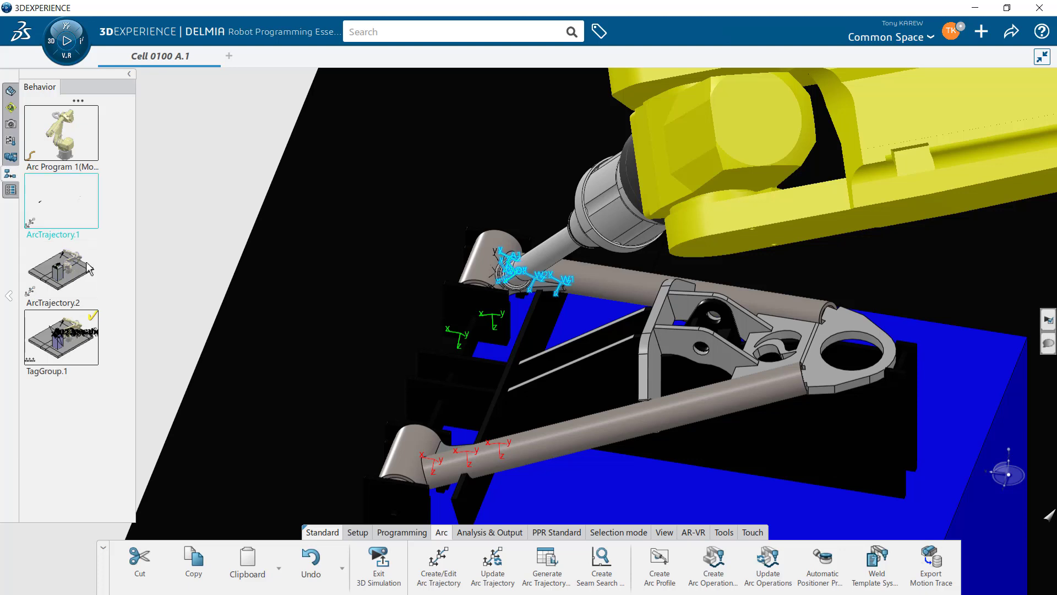
left_click(71, 273)
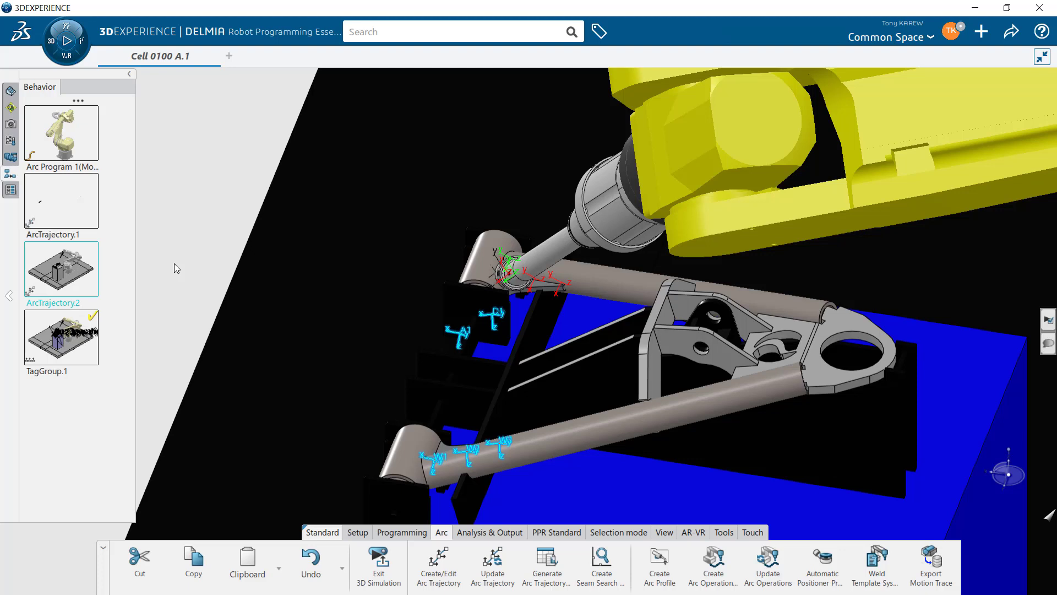
- Open ArcTrajectory.2 for editing, review the available seam geometry types such as Surfaces Intersection, and cancel without changing the trajectory
double_click(71, 273)
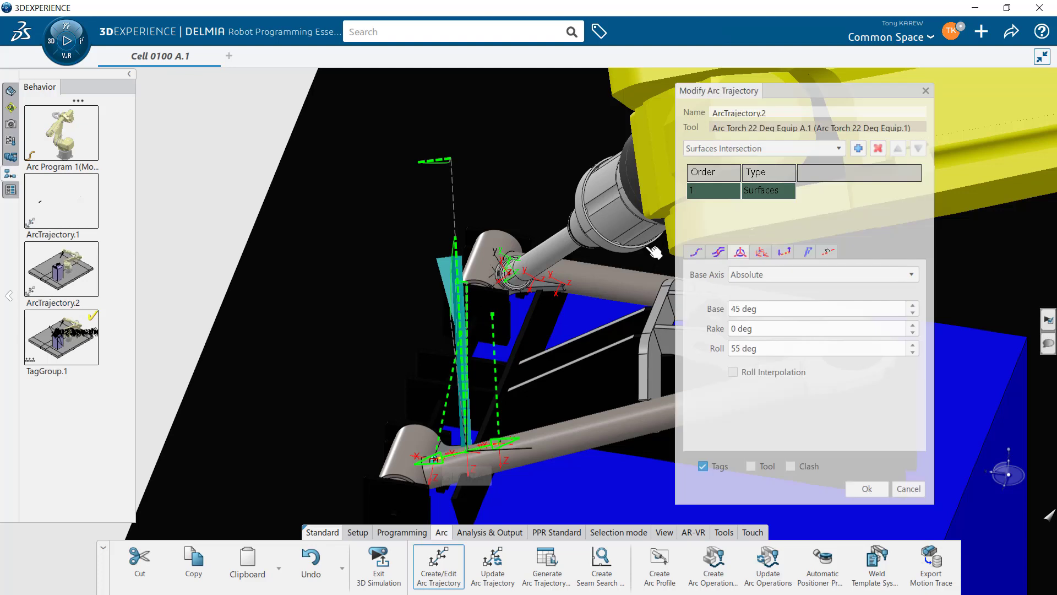
left_click(838, 148)
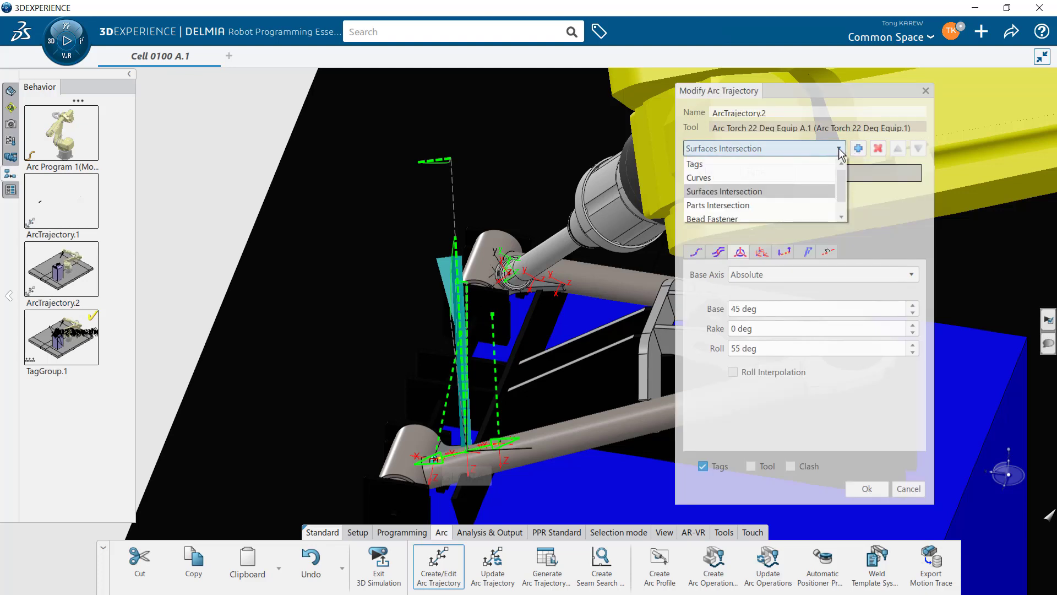
left_click(847, 89)
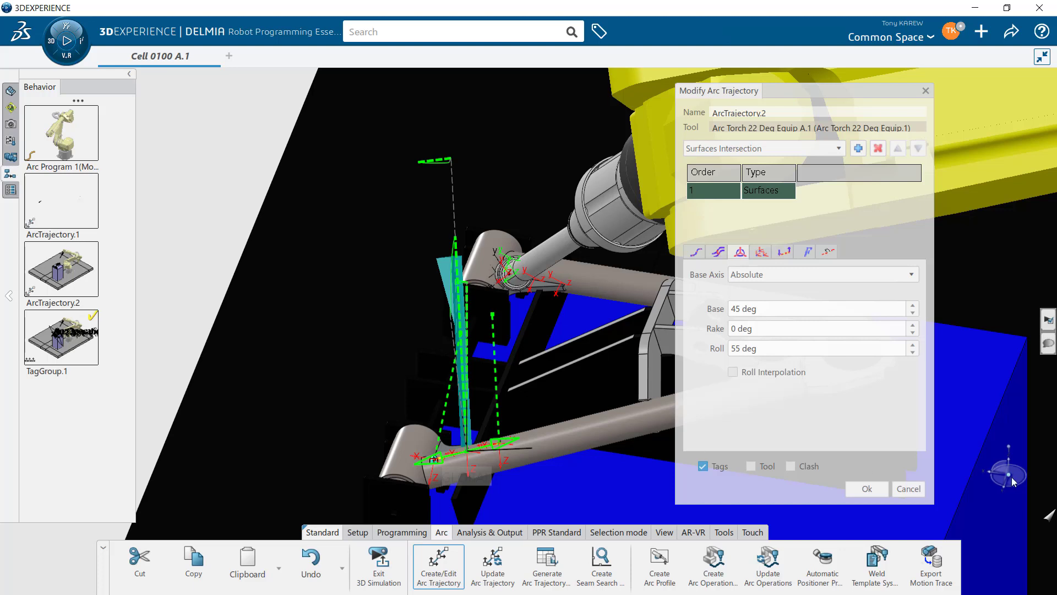
left_click(909, 488)
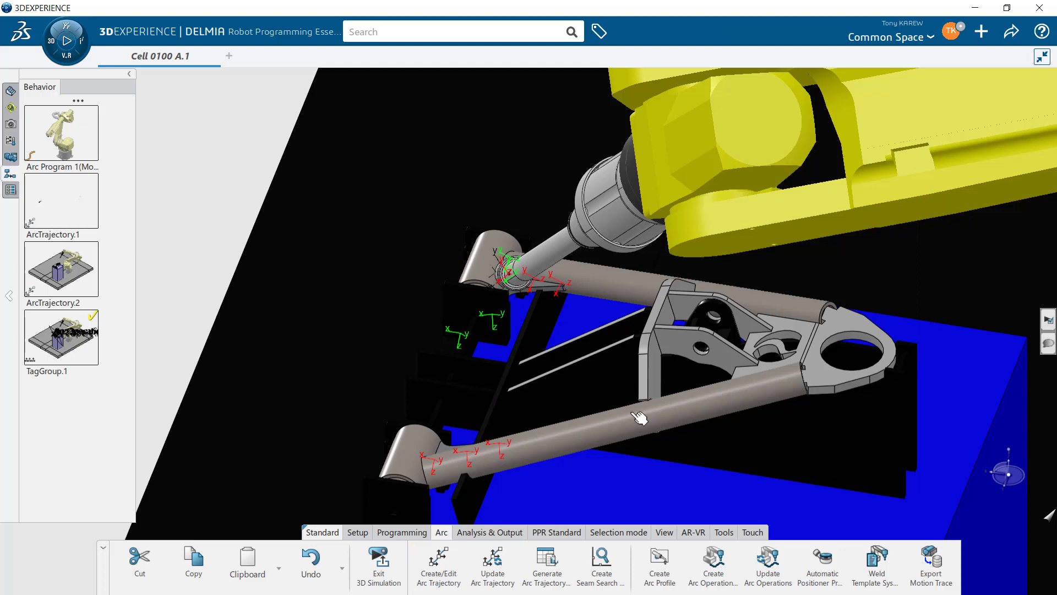
left_click(494, 560)
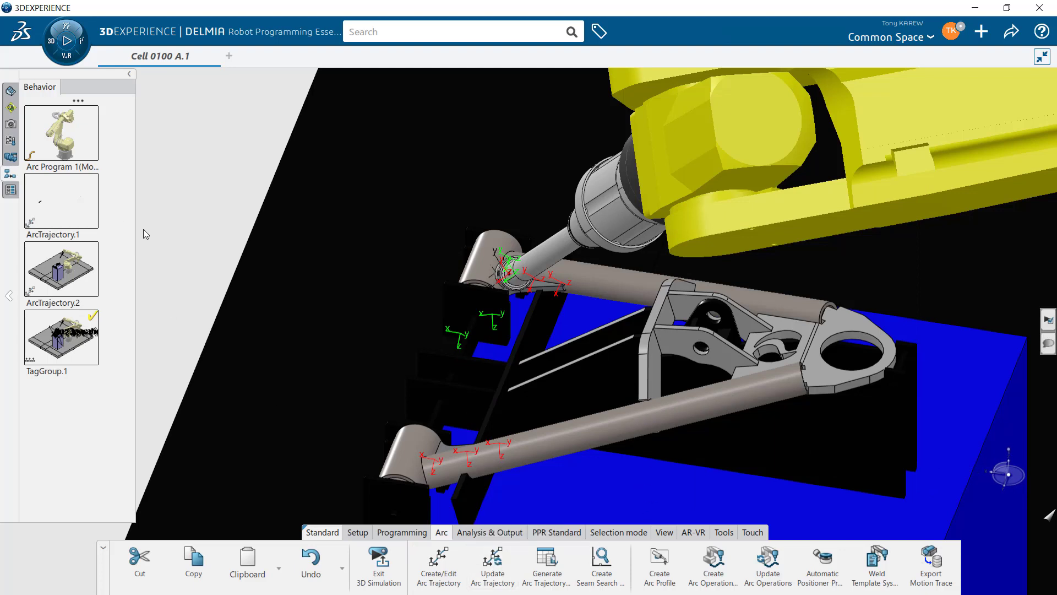